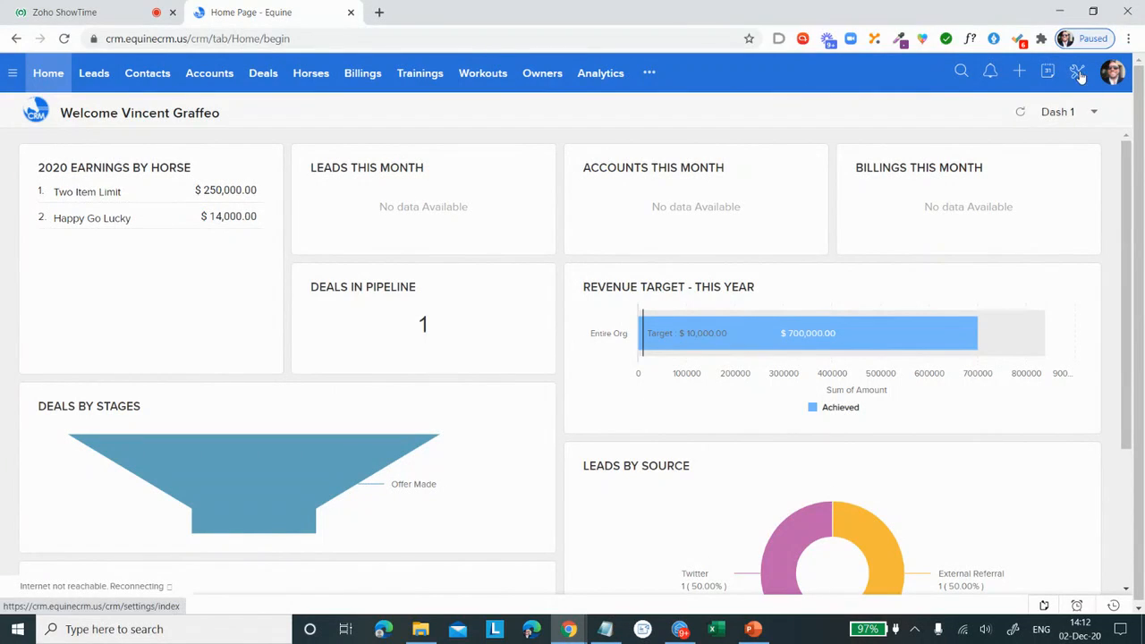
Step: Open the personal settings from Setup and review the user information down to the locale section
{"action": "left_click", "coordinate": [1075, 73]}
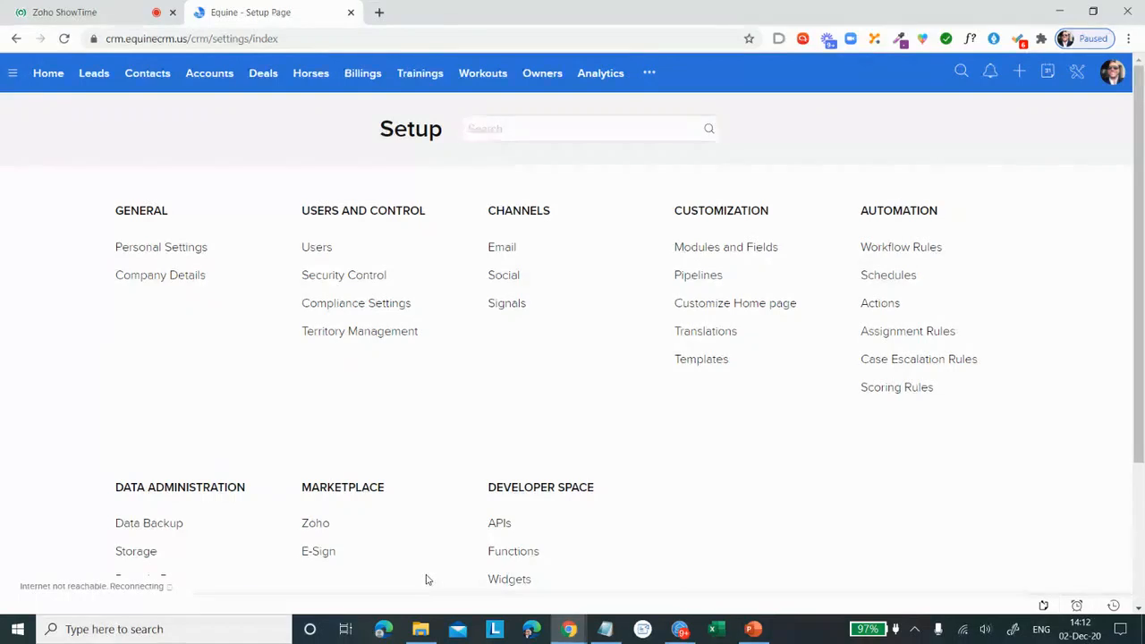
{"action": "left_click", "coordinate": [179, 253]}
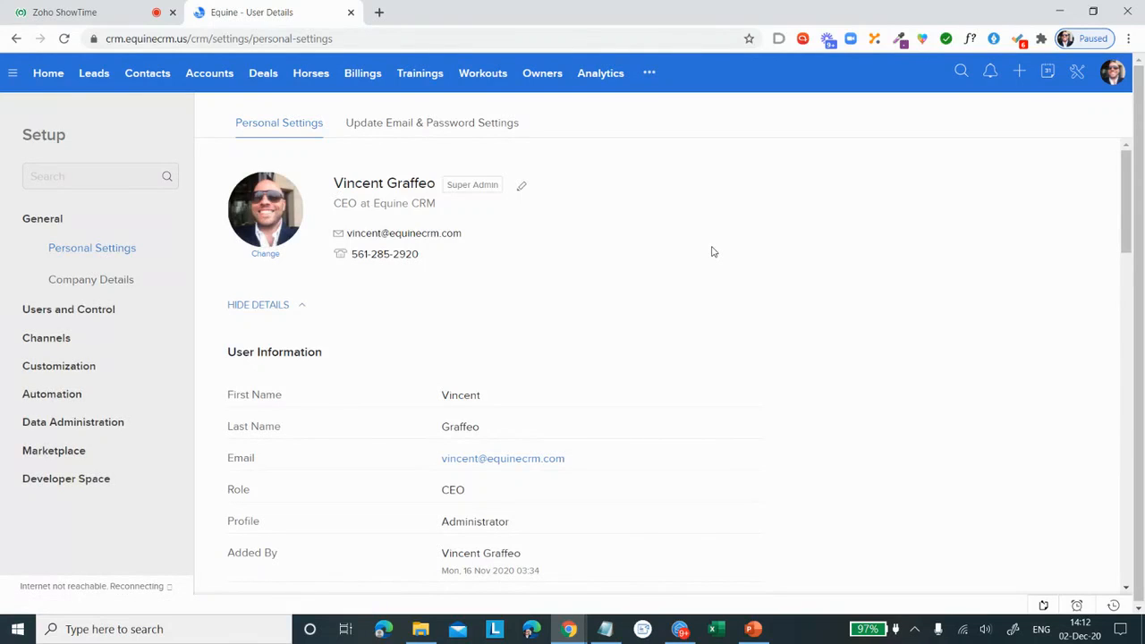
{"action": "scroll", "coordinate": [636, 256], "scroll_direction": "down", "scroll_amount": 2}
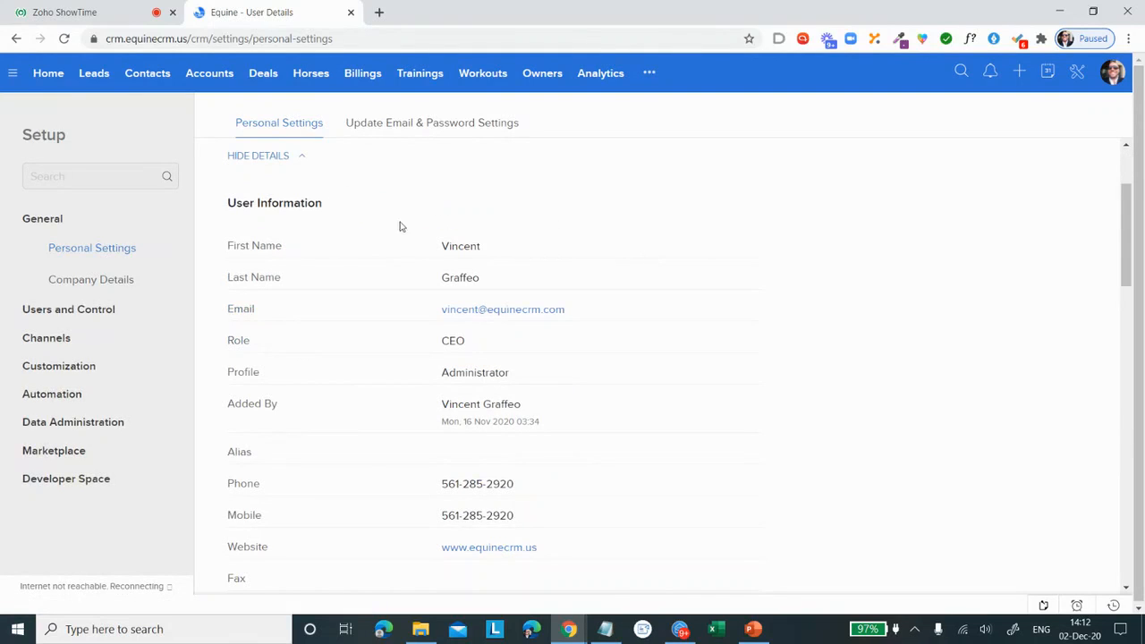
{"action": "scroll", "coordinate": [546, 403], "scroll_direction": "down", "scroll_amount": 1}
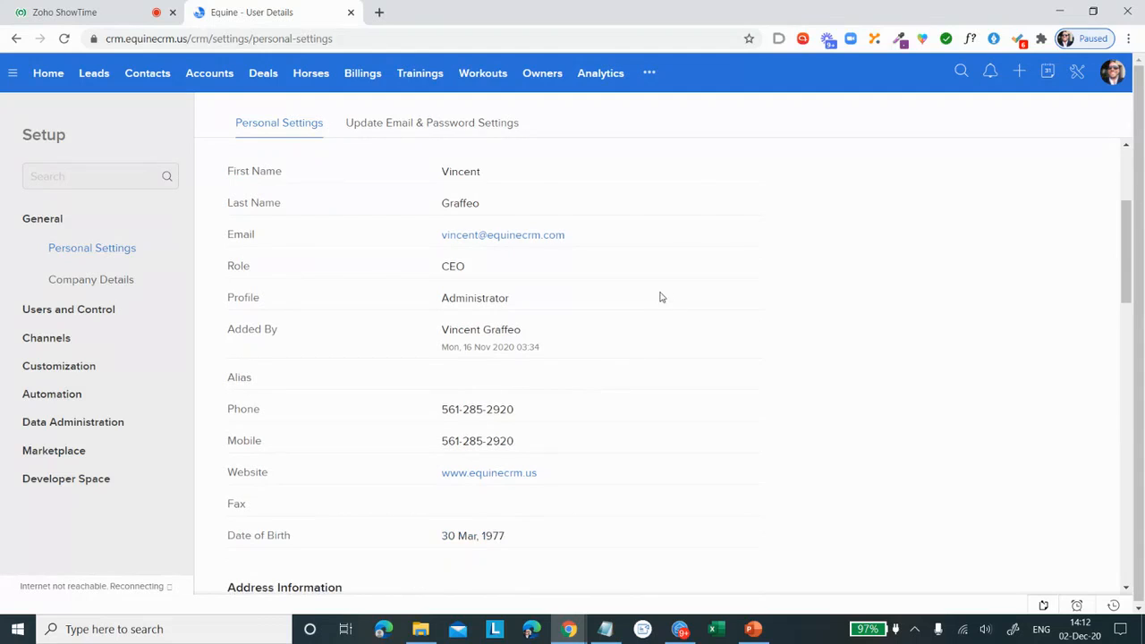
{"action": "scroll", "coordinate": [660, 297], "scroll_direction": "down", "scroll_amount": 7}
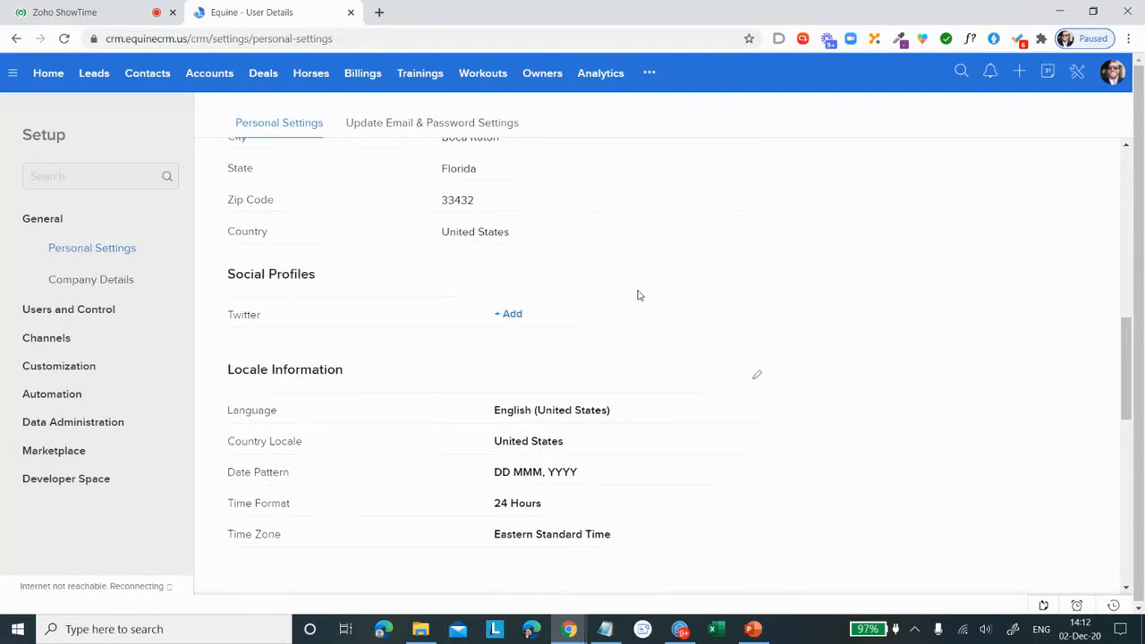
{"action": "scroll", "coordinate": [533, 314], "scroll_direction": "down", "scroll_amount": 1}
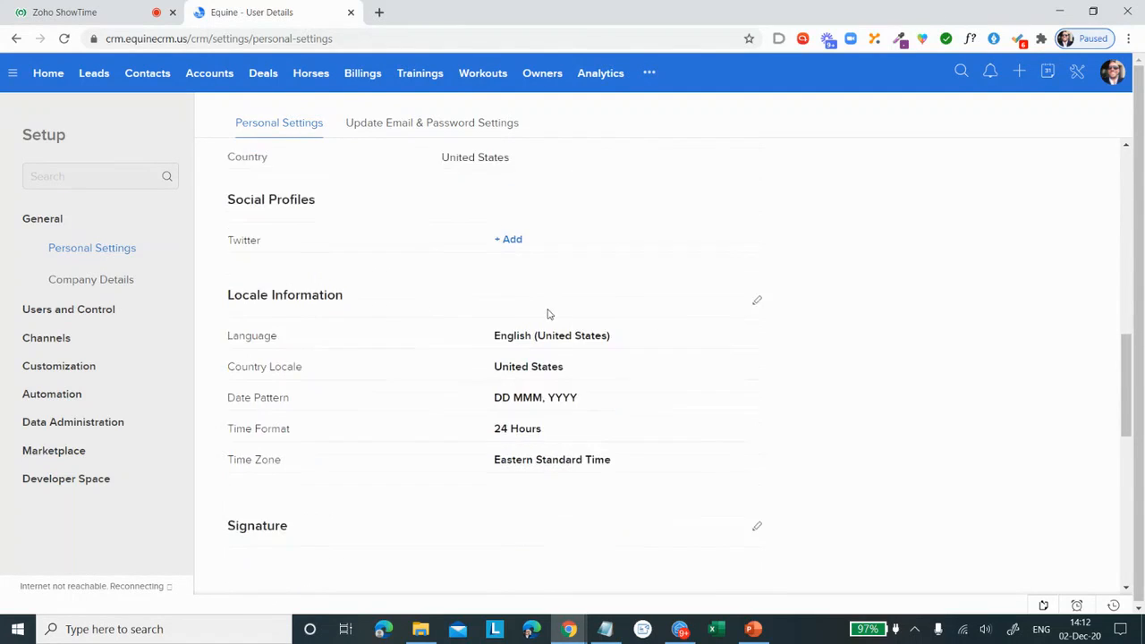
{"action": "scroll", "coordinate": [548, 314], "scroll_direction": "down", "scroll_amount": 1}
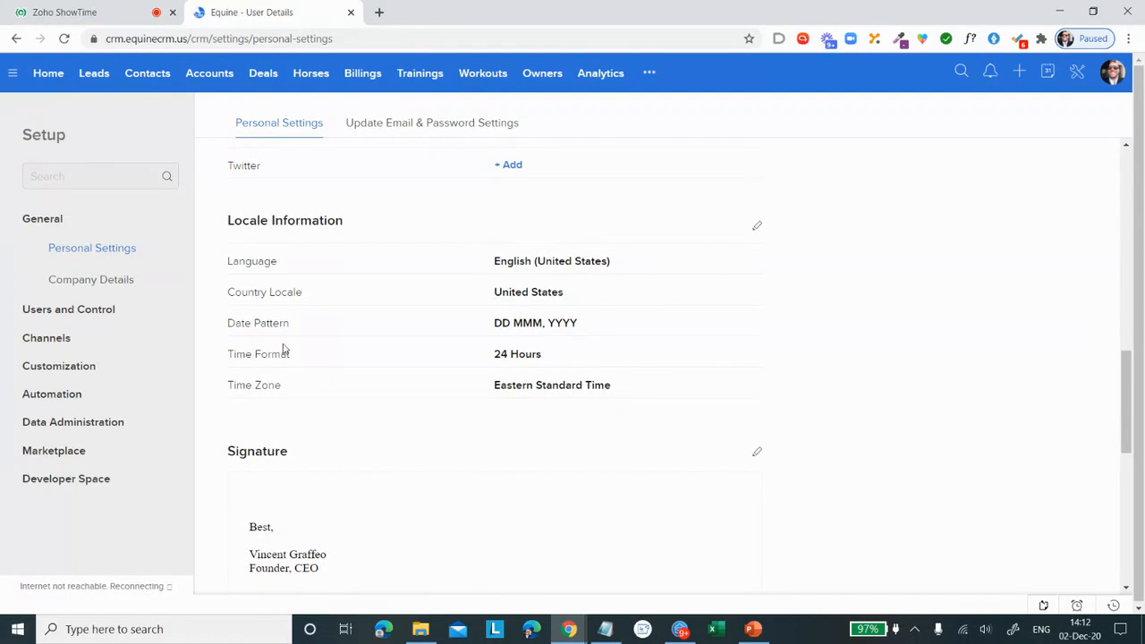
Step: Open the locale information for editing, browse the available languages, and cancel without changing anything
{"action": "left_click", "coordinate": [757, 230]}
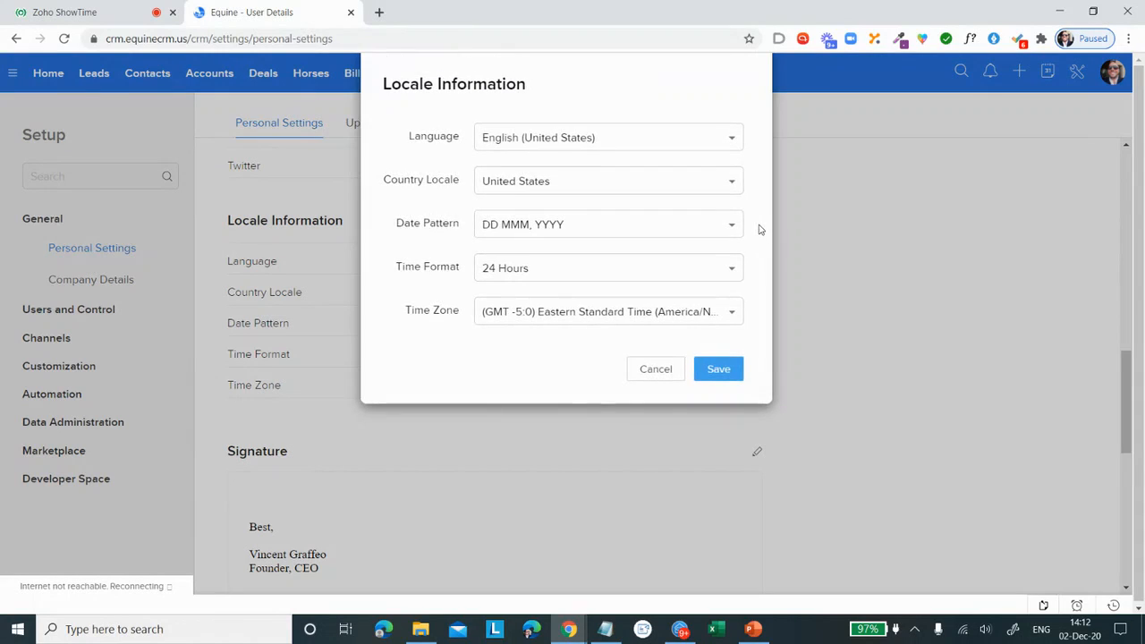
{"action": "left_click", "coordinate": [616, 135]}
{"action": "scroll", "coordinate": [597, 226], "scroll_direction": "down", "scroll_amount": 1}
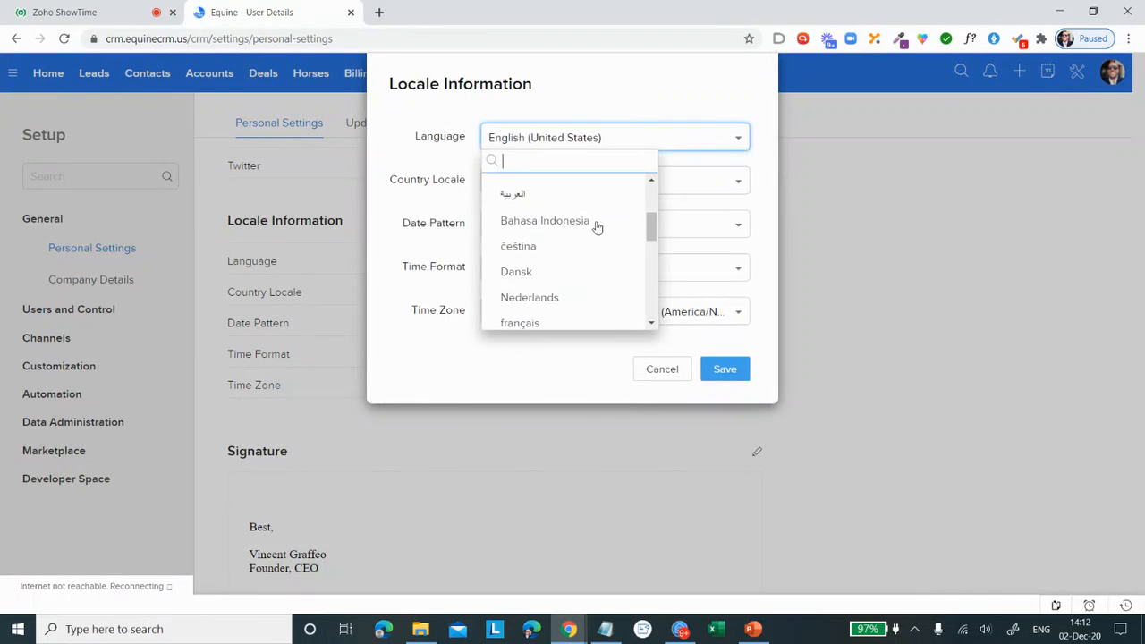
{"action": "scroll", "coordinate": [598, 228], "scroll_direction": "down", "scroll_amount": 4}
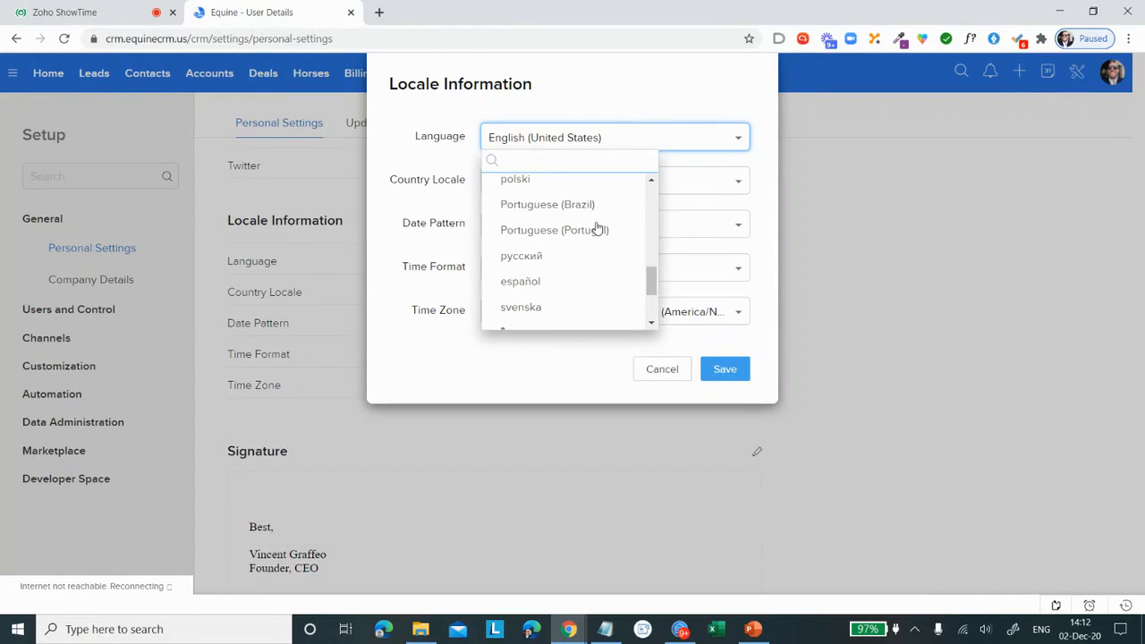
{"action": "scroll", "coordinate": [597, 227], "scroll_direction": "down", "scroll_amount": 2}
{"action": "scroll", "coordinate": [618, 259], "scroll_direction": "up", "scroll_amount": 2}
{"action": "left_click", "coordinate": [662, 369]}
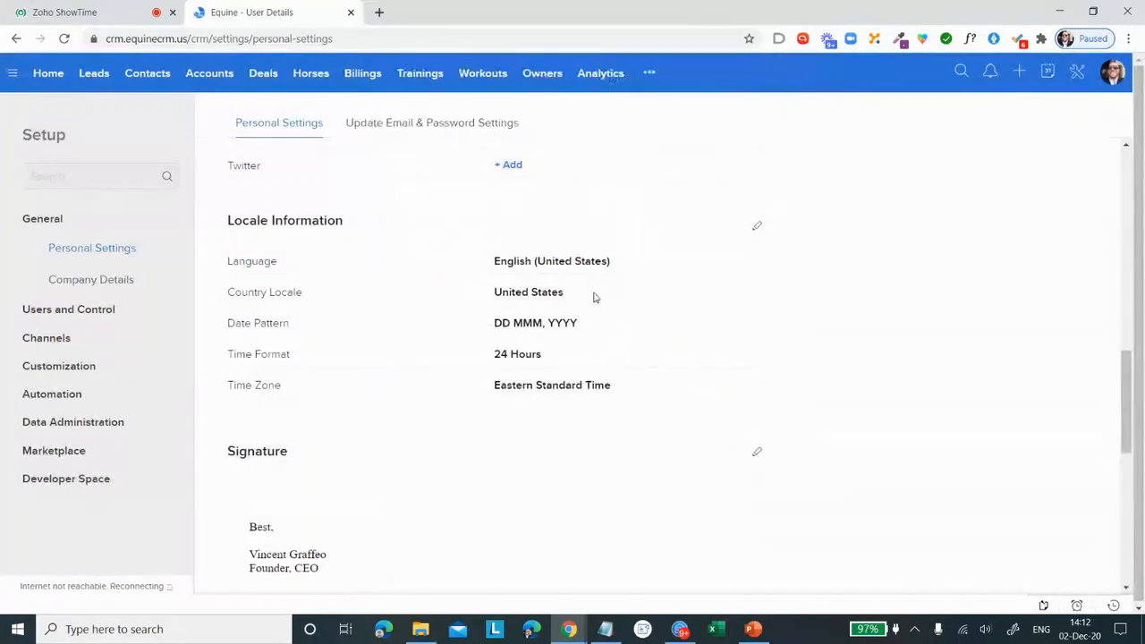
Step: Try the dark green colour theme in the personal settings and switch back to the blue theme
{"action": "scroll", "coordinate": [549, 418], "scroll_direction": "down", "scroll_amount": 1}
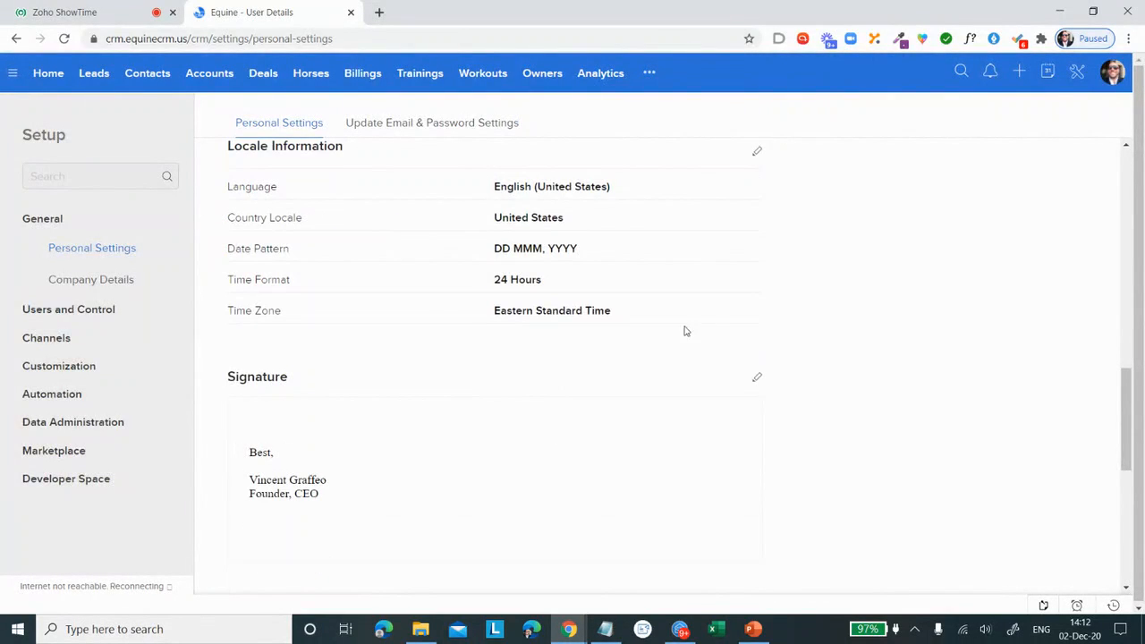
{"action": "scroll", "coordinate": [721, 358], "scroll_direction": "down", "scroll_amount": 2}
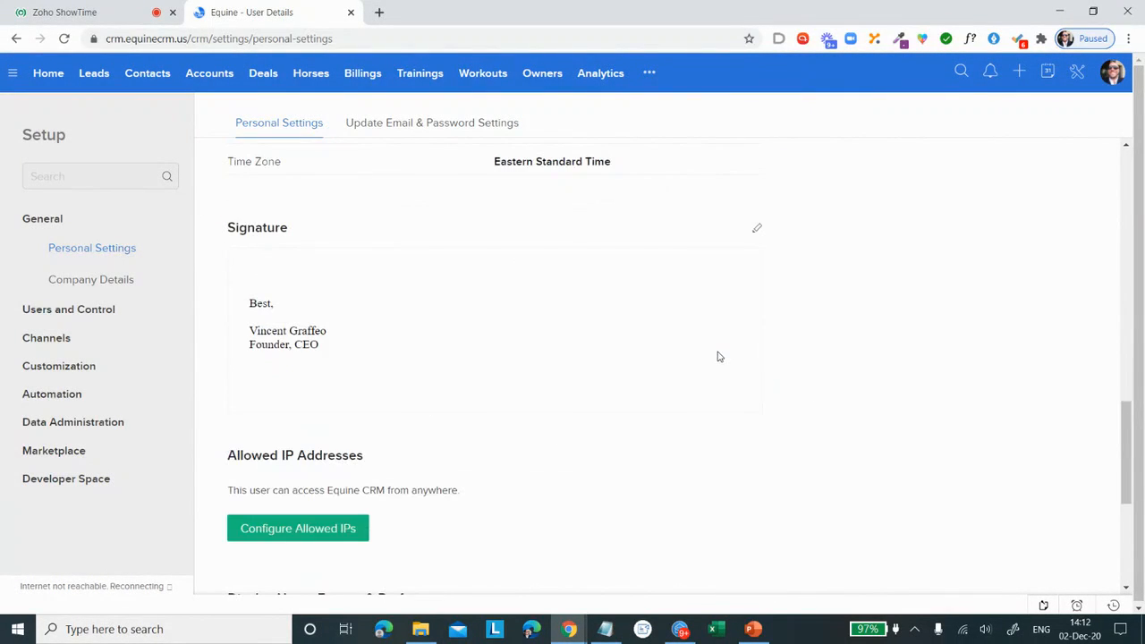
{"action": "scroll", "coordinate": [525, 406], "scroll_direction": "down", "scroll_amount": 2}
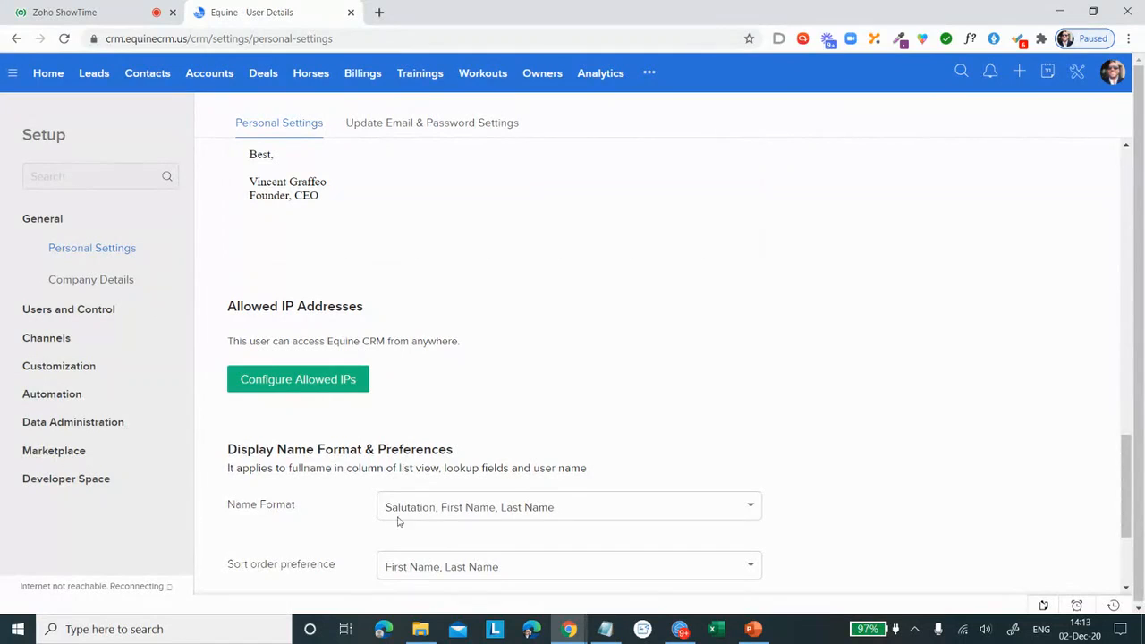
{"action": "scroll", "coordinate": [476, 373], "scroll_direction": "down", "scroll_amount": 2}
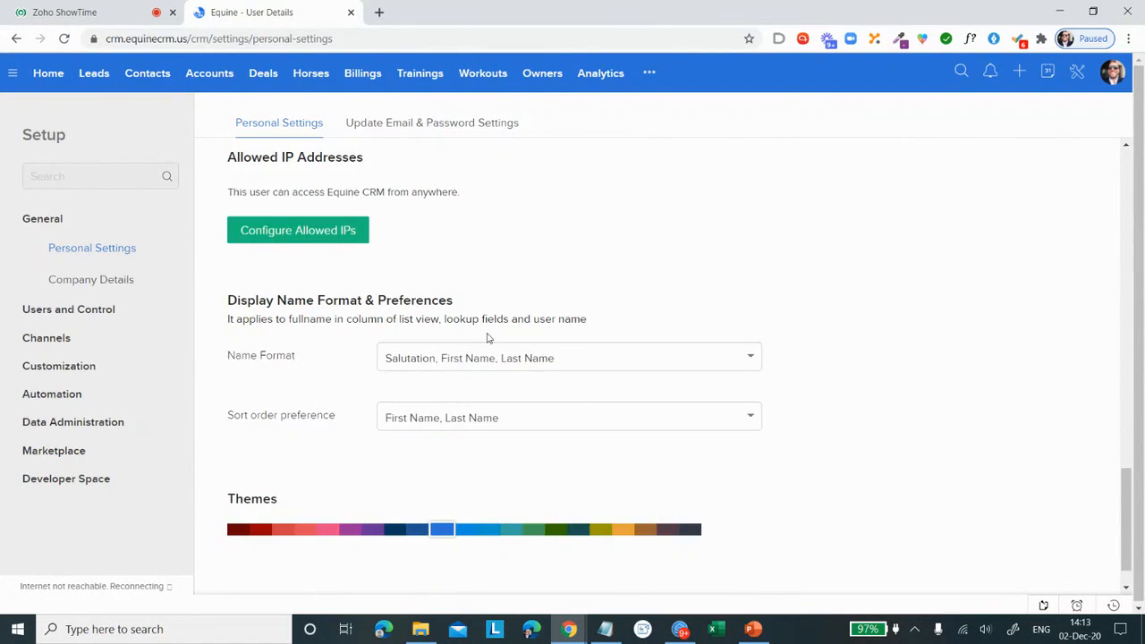
{"action": "left_click", "coordinate": [554, 531]}
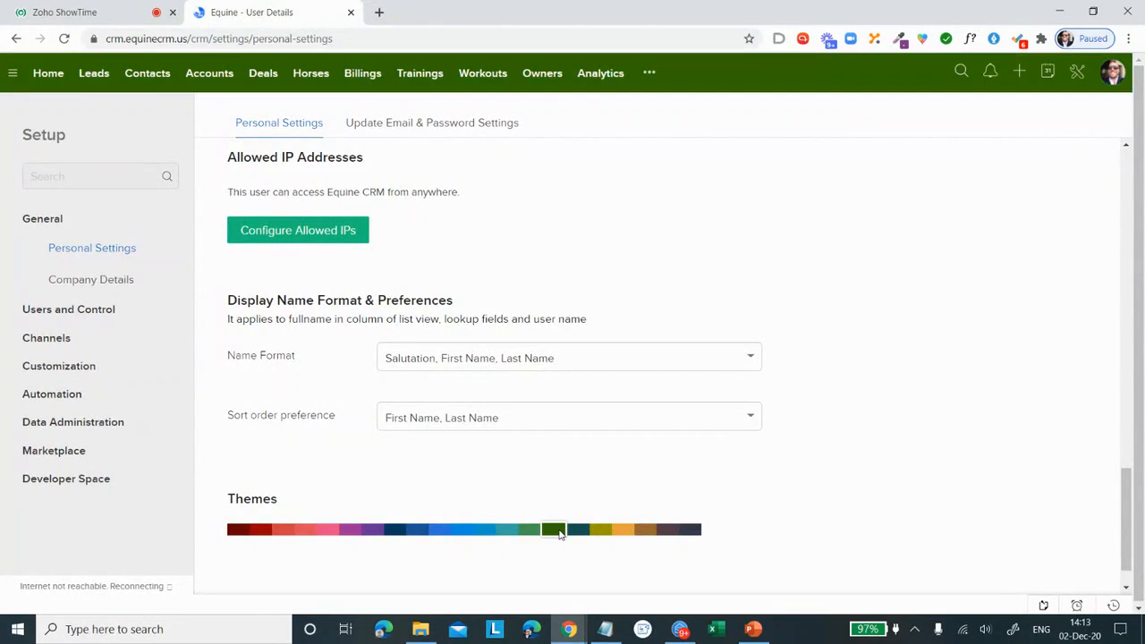
{"action": "left_click", "coordinate": [438, 532]}
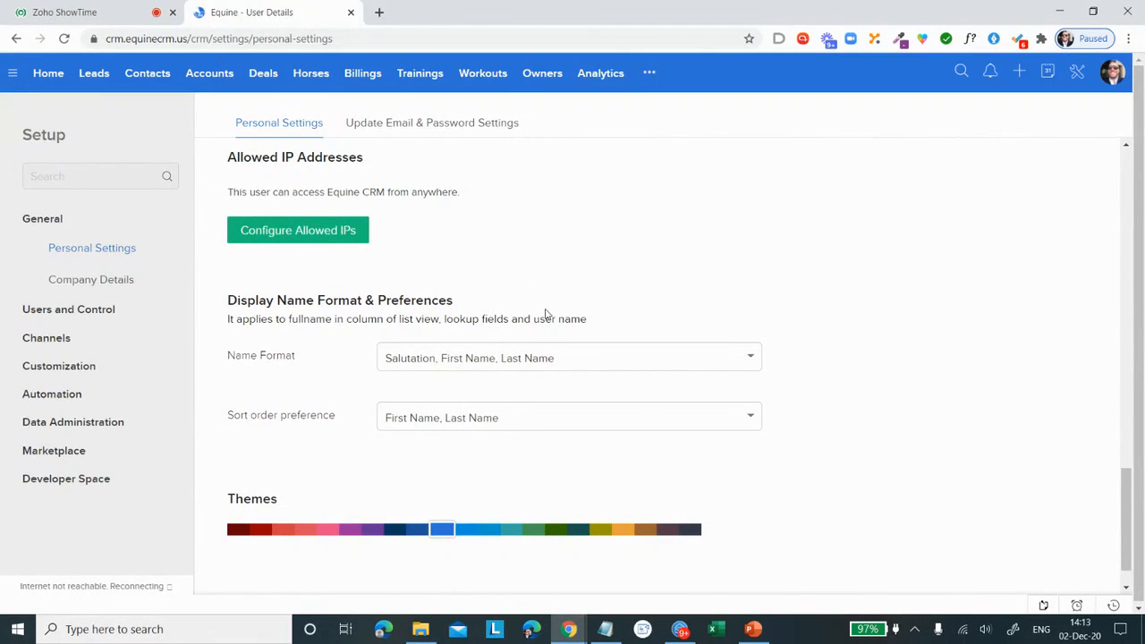
Step: Look through the email and password settings and the company's business hours, holidays, currencies, hierarchy preference and developer access pages
{"action": "left_click", "coordinate": [388, 124]}
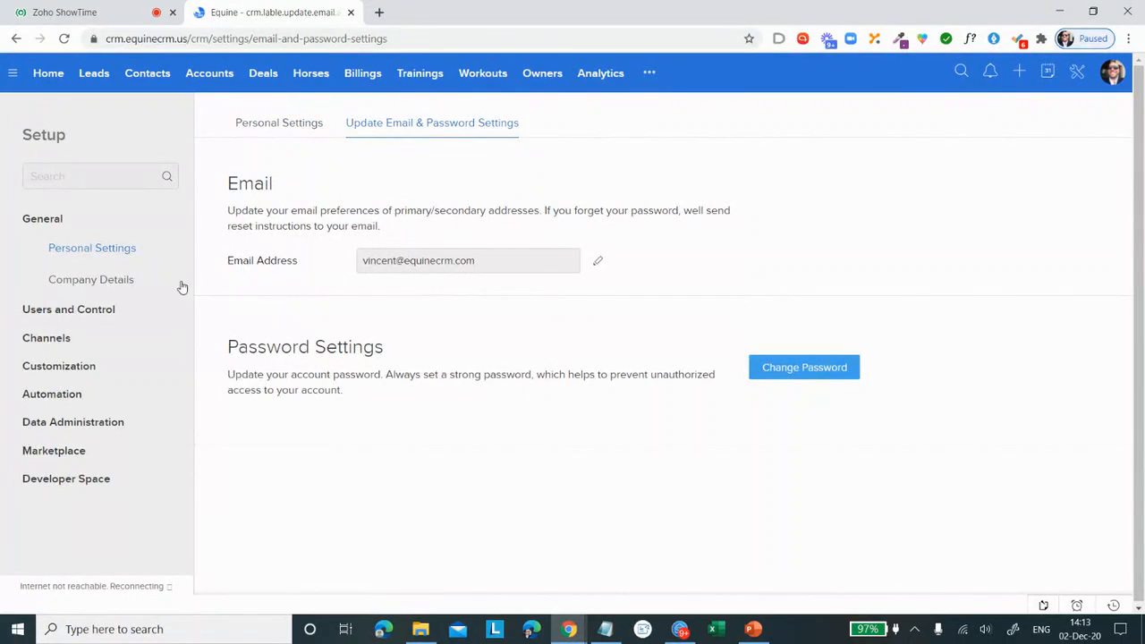
{"action": "left_click", "coordinate": [116, 279]}
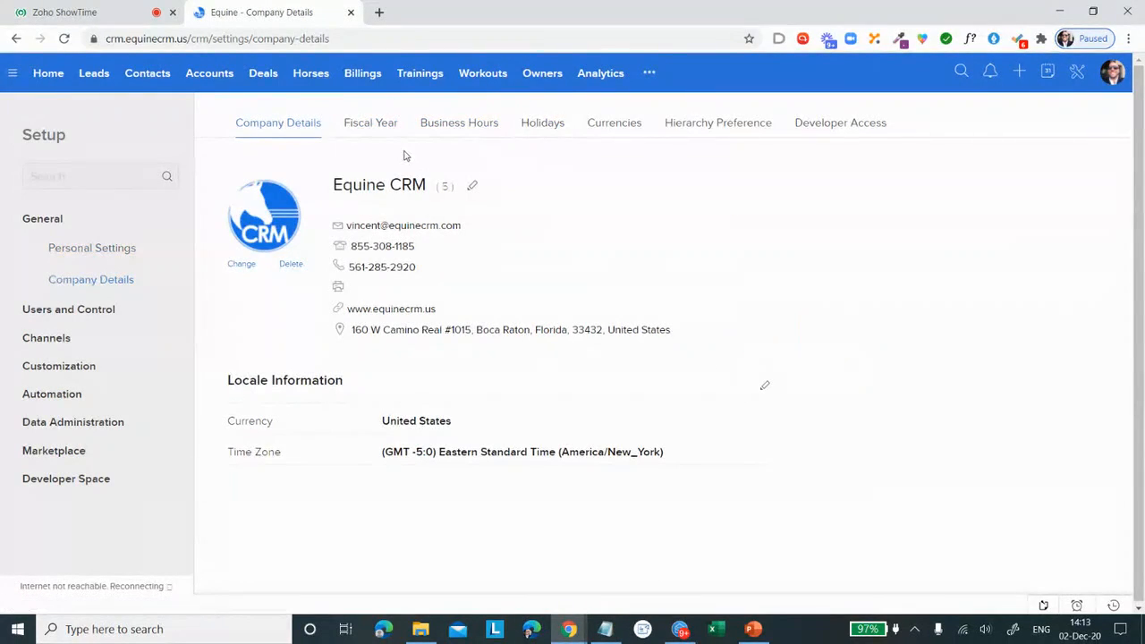
{"action": "left_click", "coordinate": [431, 126]}
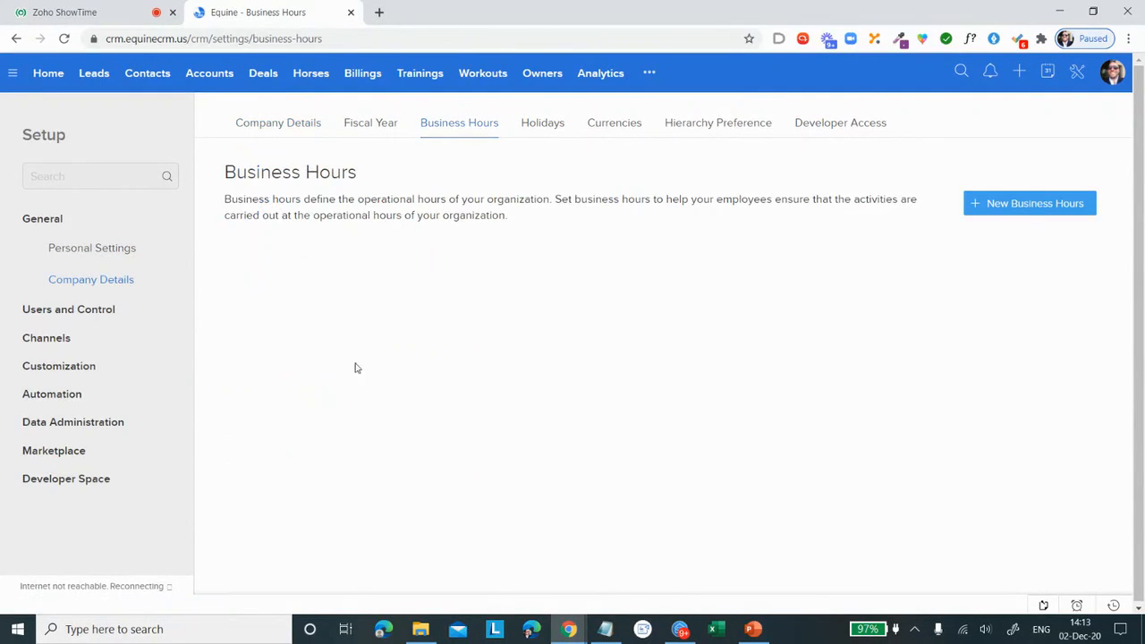
{"action": "left_click", "coordinate": [540, 129]}
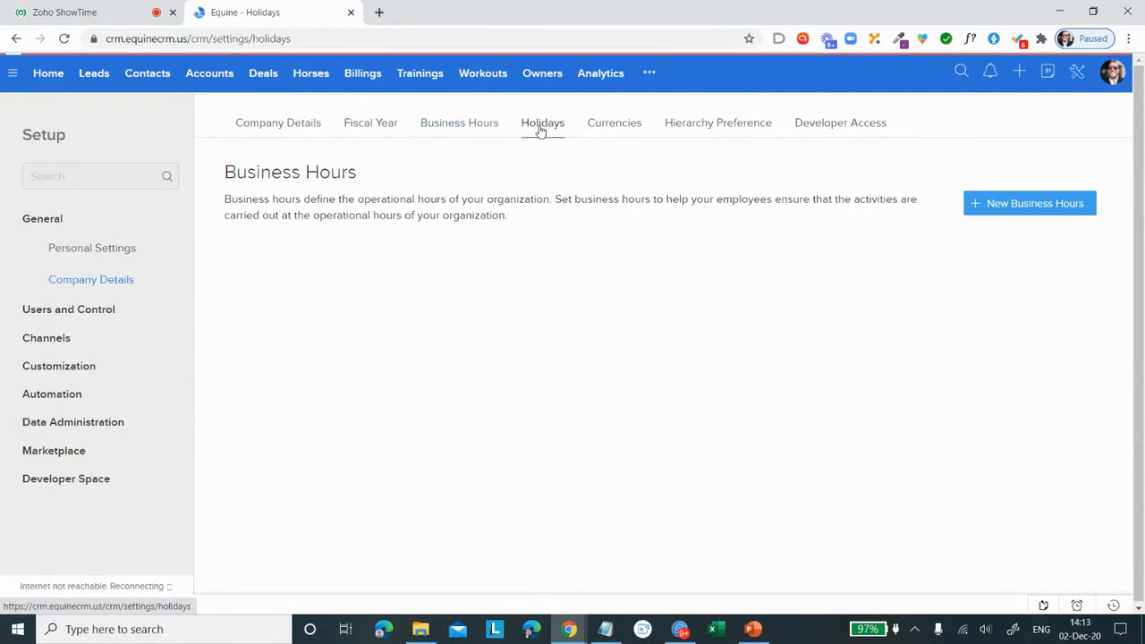
{"action": "left_click", "coordinate": [616, 131]}
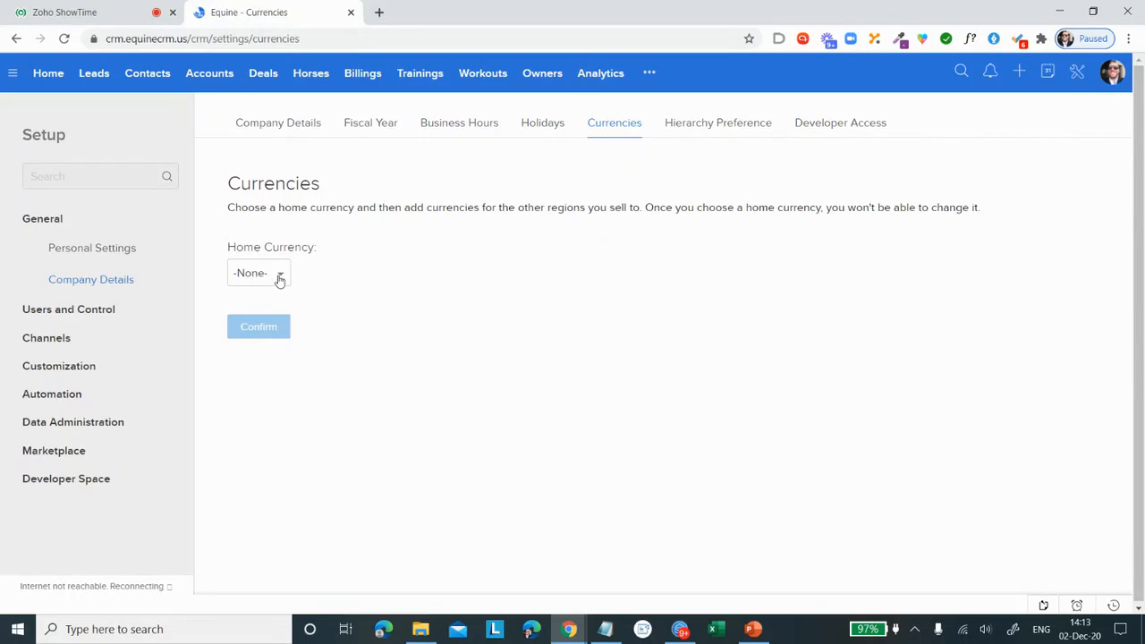
{"action": "left_click", "coordinate": [738, 129]}
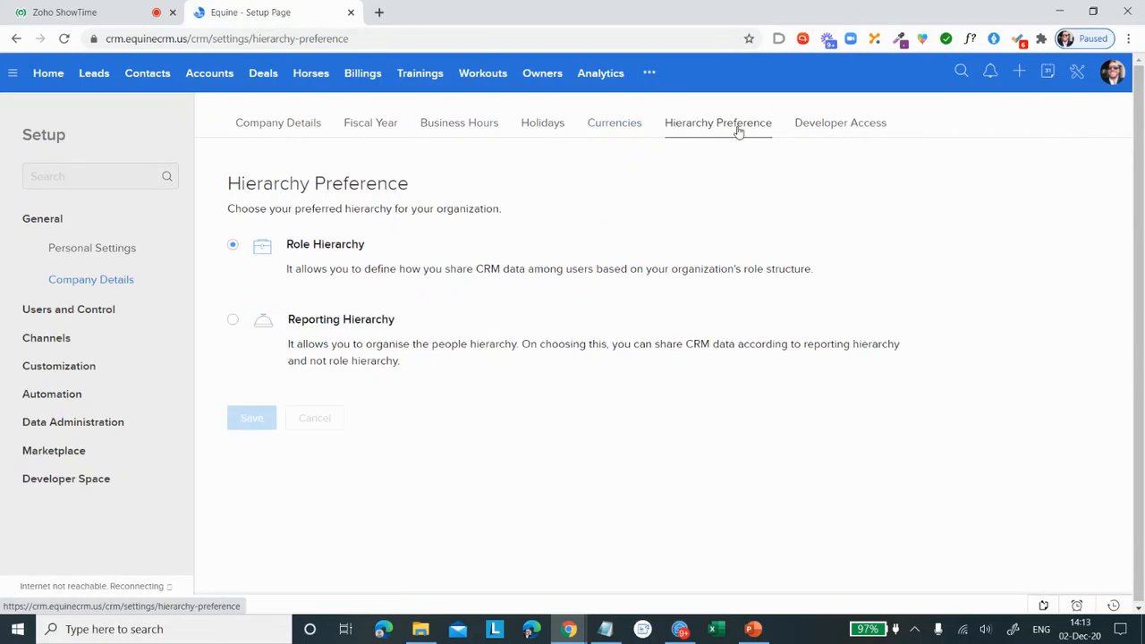
{"action": "left_click", "coordinate": [864, 123]}
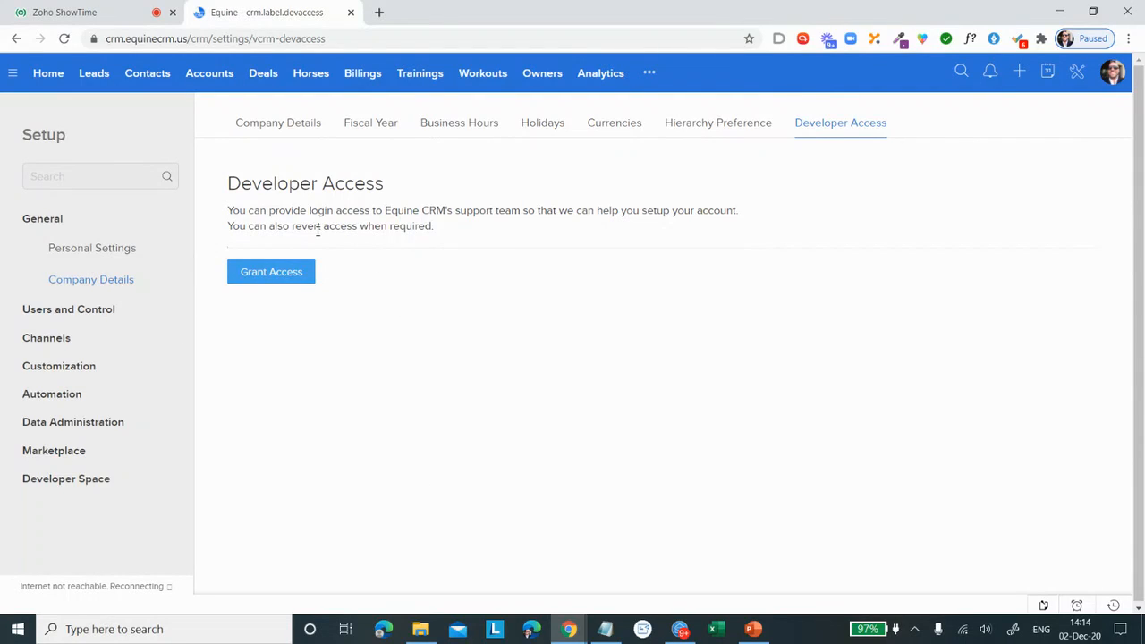
Step: Open the Modules and Fields customization settings and browse the list of additional modules
{"action": "left_click", "coordinate": [77, 374]}
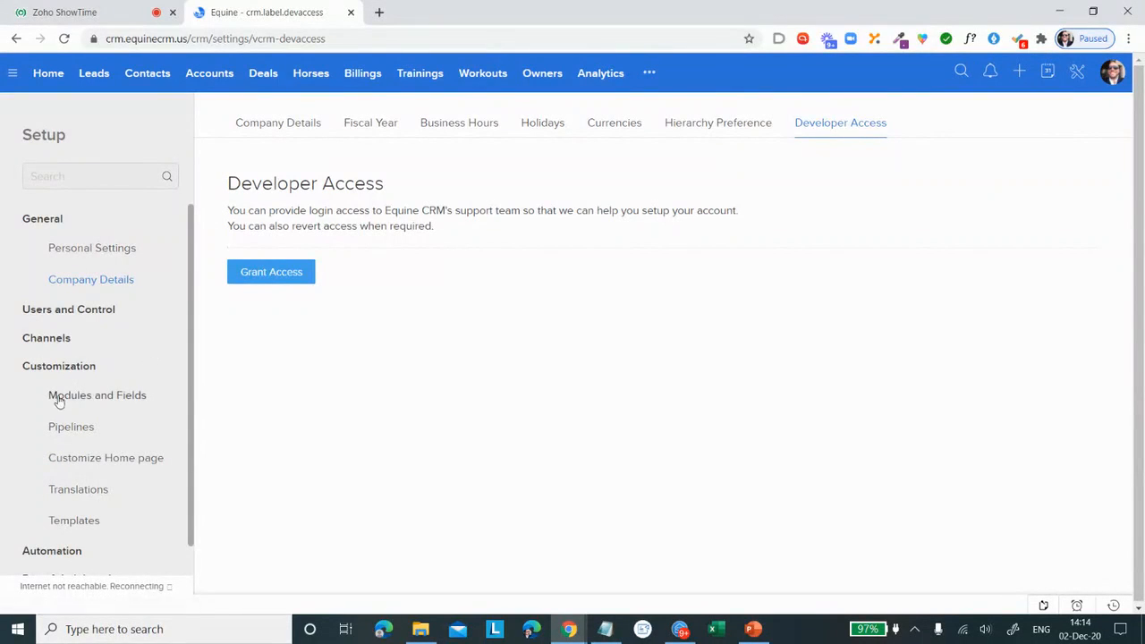
{"action": "left_click", "coordinate": [58, 400]}
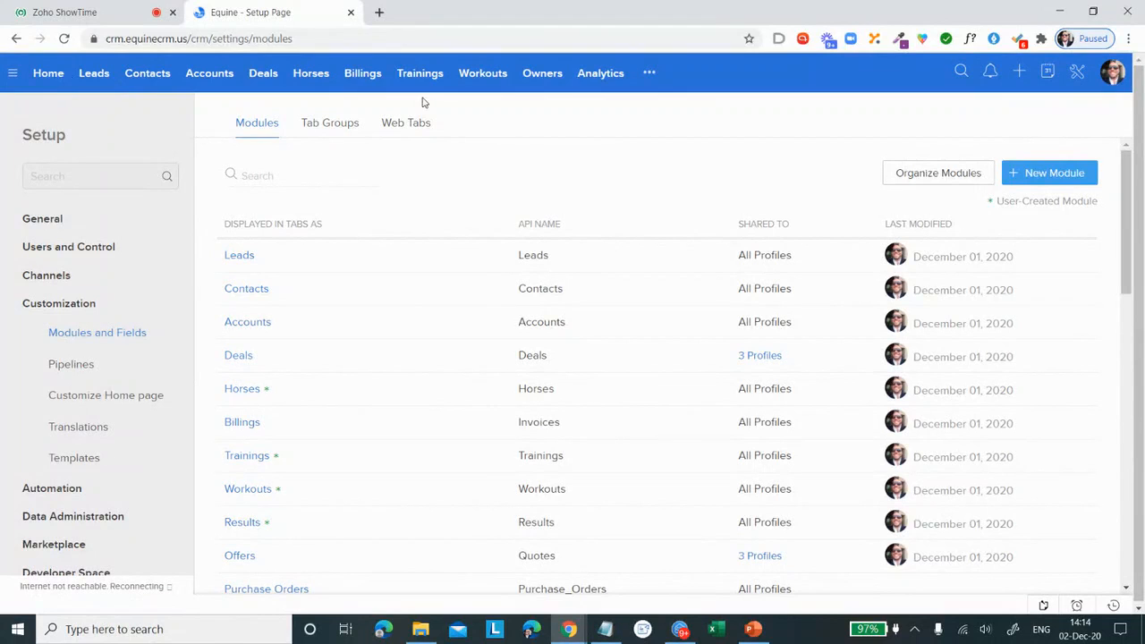
{"action": "left_click", "coordinate": [649, 74]}
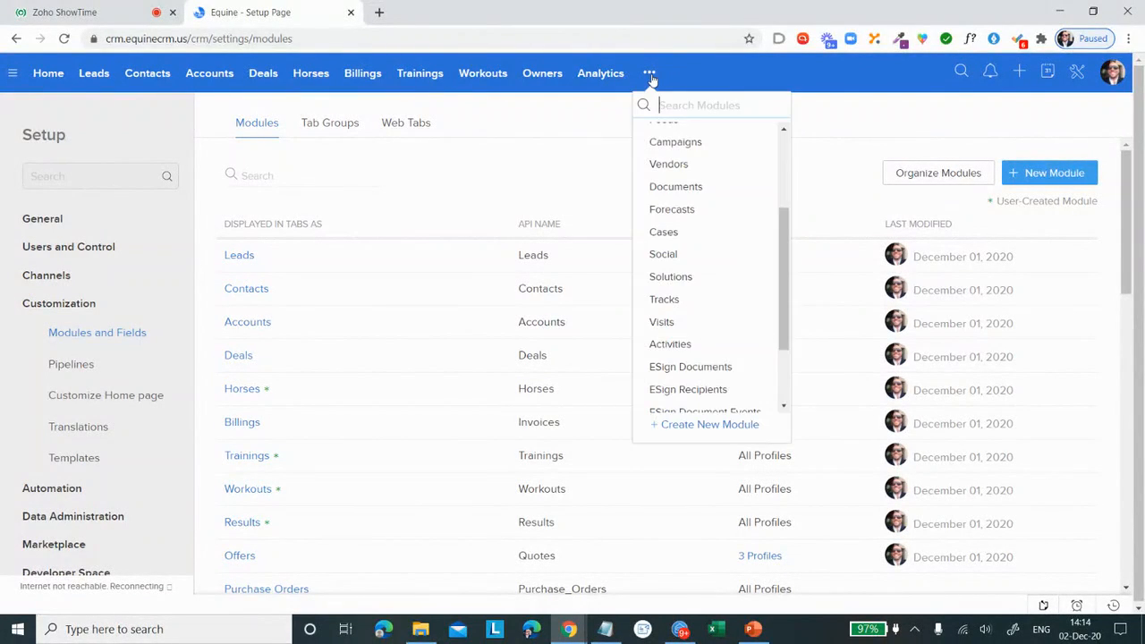
{"action": "scroll", "coordinate": [694, 215], "scroll_direction": "up", "scroll_amount": 3}
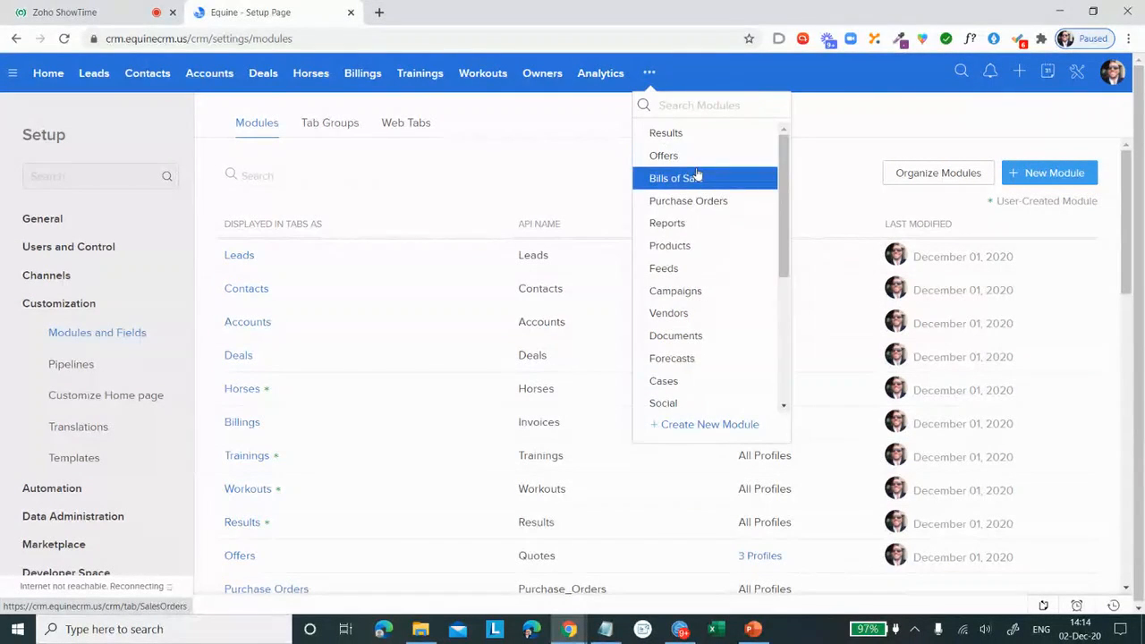
{"action": "scroll", "coordinate": [698, 173], "scroll_direction": "down", "scroll_amount": 3}
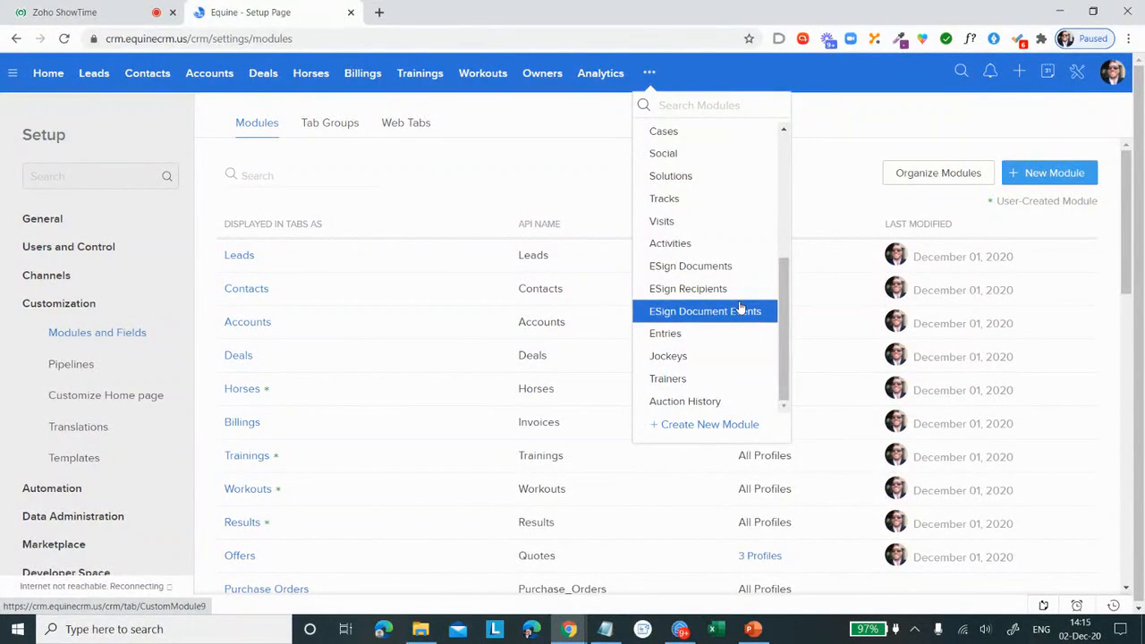
{"action": "left_click", "coordinate": [533, 195]}
Step: Open the Standard layout of the Leads module in the layout editor
{"action": "left_click", "coordinate": [274, 255]}
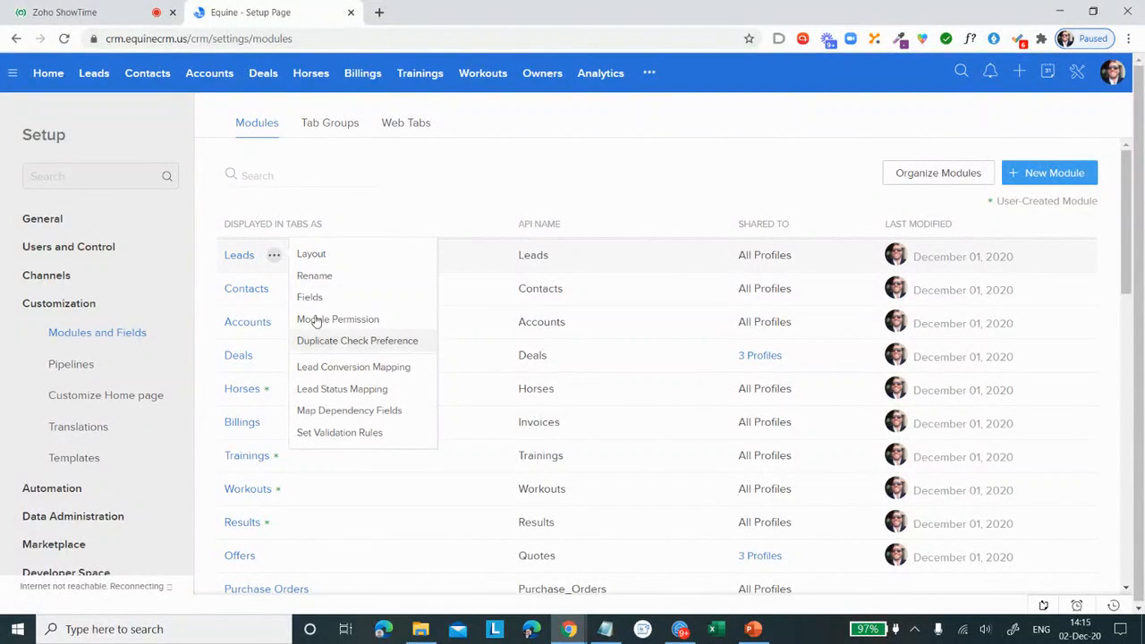
{"action": "left_click", "coordinate": [239, 256]}
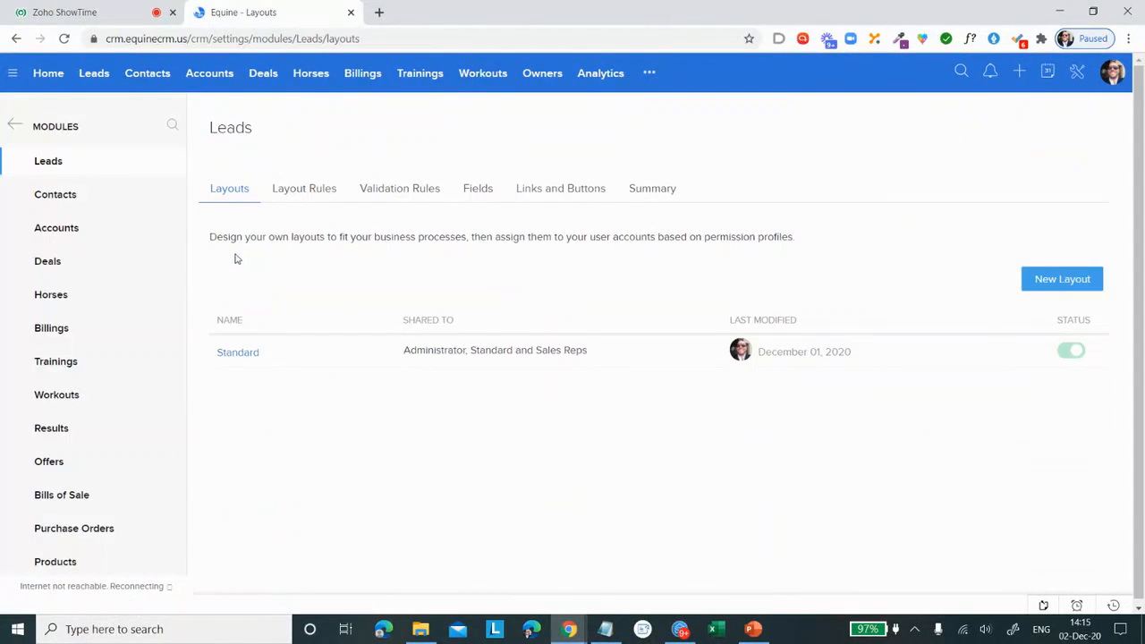
{"action": "left_click", "coordinate": [240, 362]}
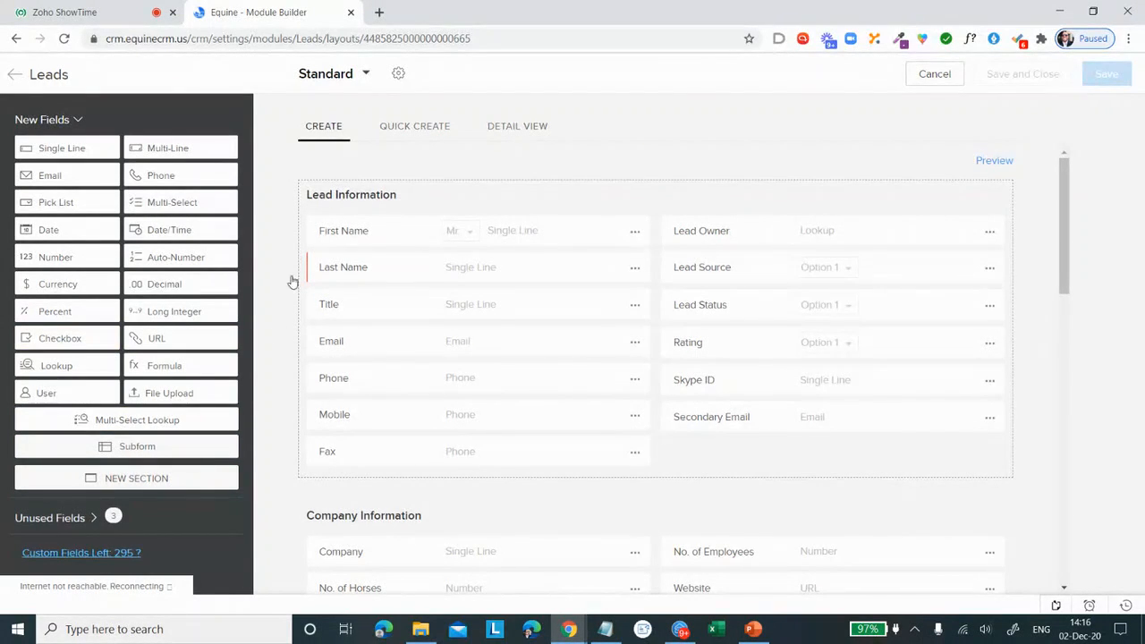
Step: Review the maximum custom field limits per field type for the Leads layout and leave the layout editor
{"action": "left_click", "coordinate": [81, 553]}
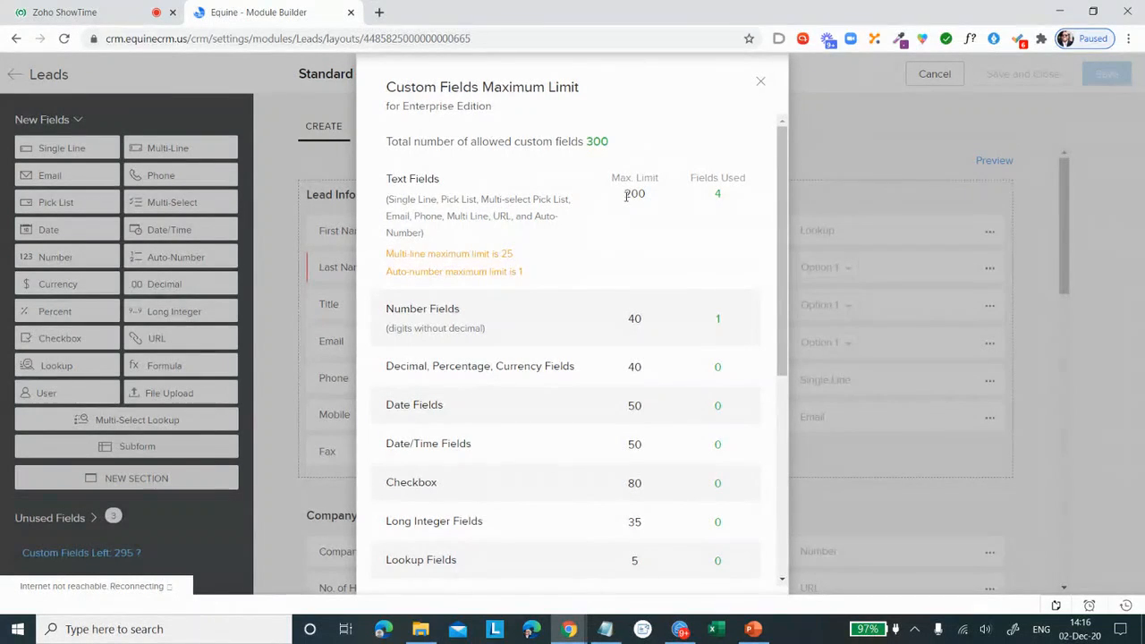
{"action": "scroll", "coordinate": [628, 196], "scroll_direction": "down", "scroll_amount": 1}
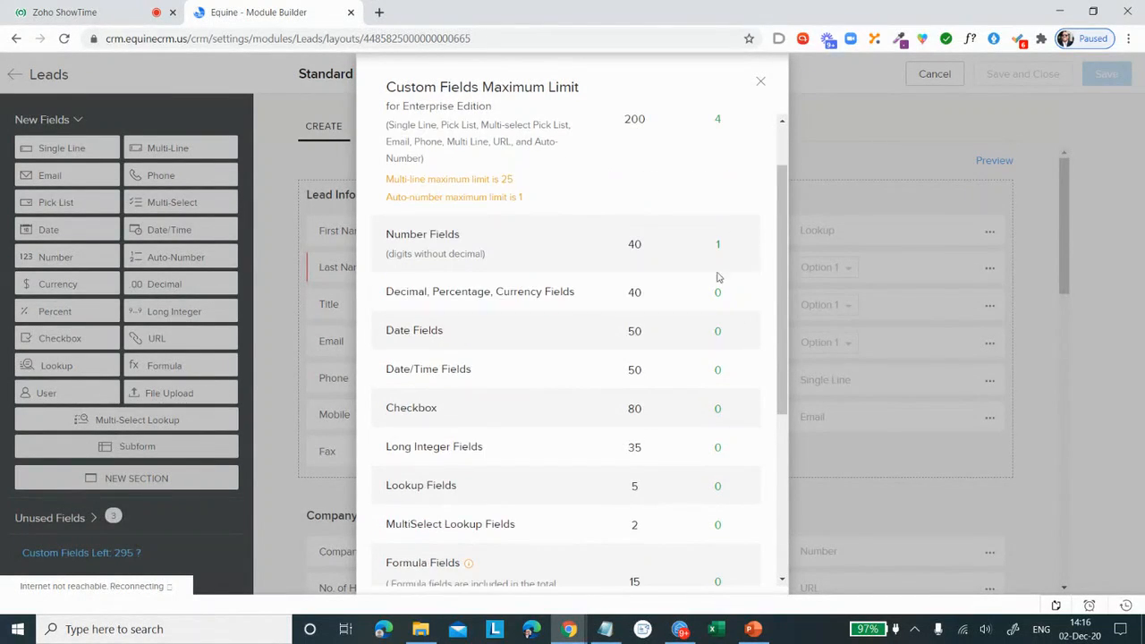
{"action": "scroll", "coordinate": [698, 260], "scroll_direction": "down", "scroll_amount": 4}
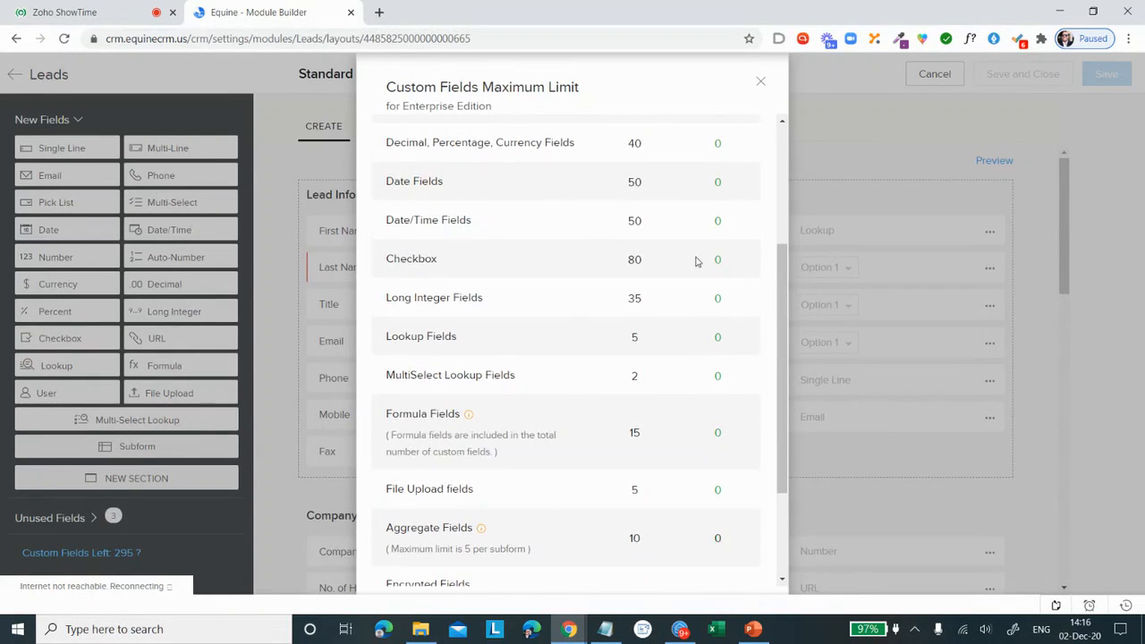
{"action": "scroll", "coordinate": [703, 196], "scroll_direction": "up", "scroll_amount": 5}
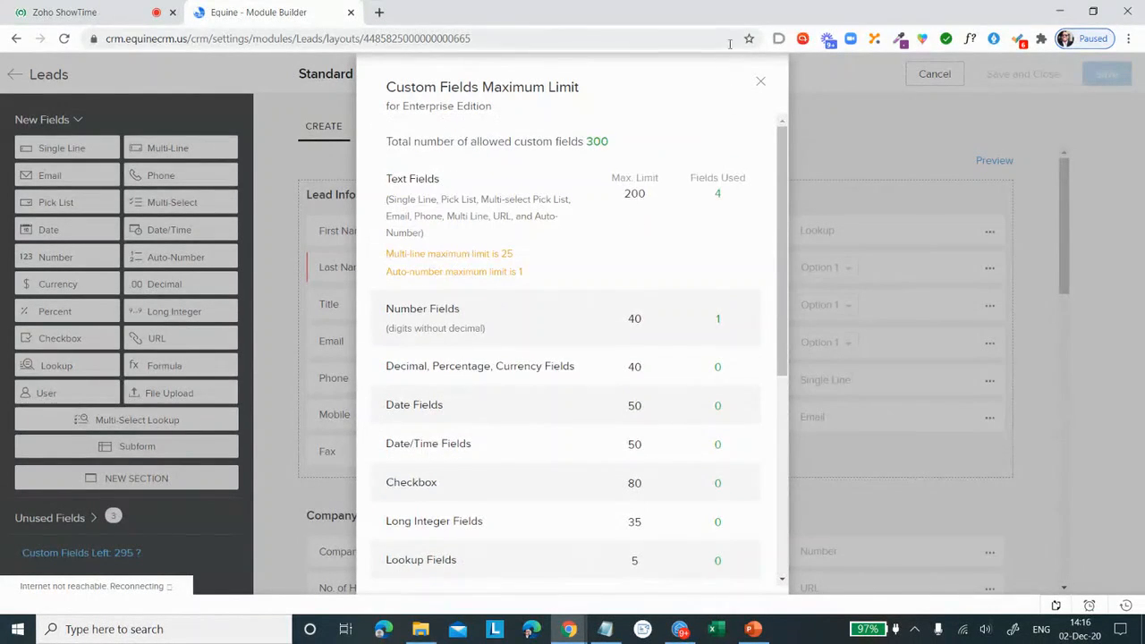
{"action": "left_click", "coordinate": [759, 85]}
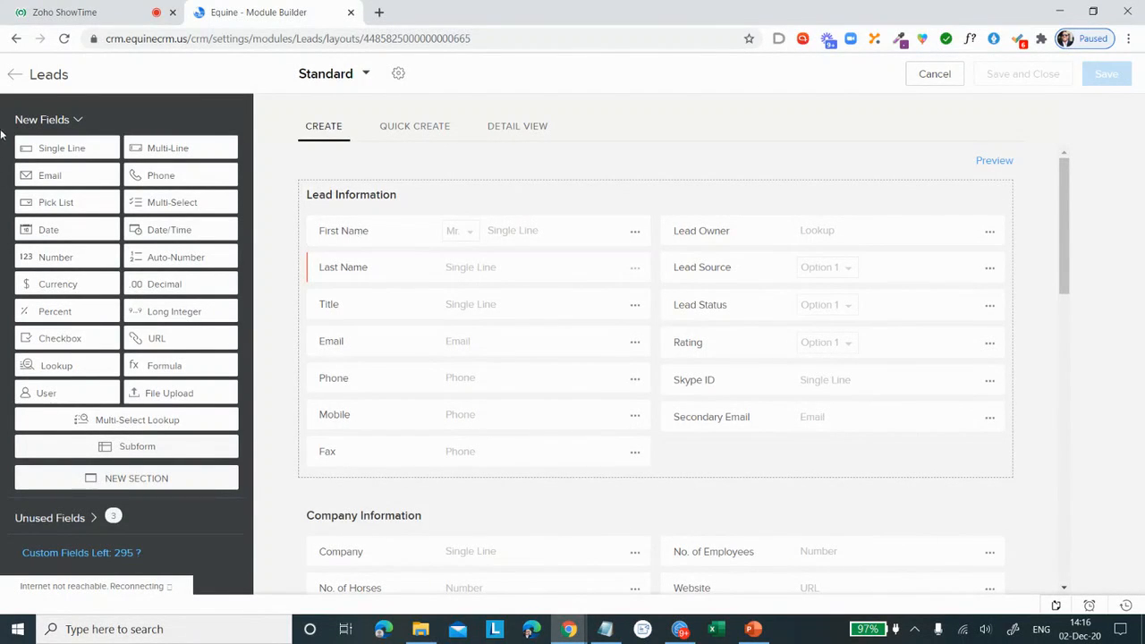
{"action": "left_click", "coordinate": [14, 77]}
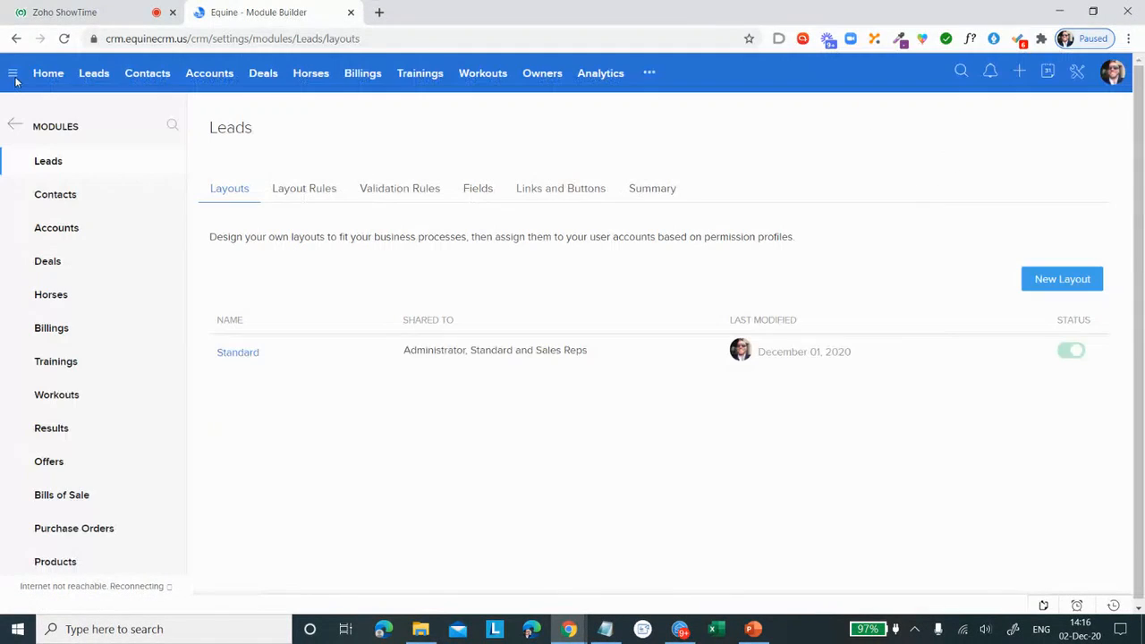
Step: Start a new layout rule for the Leads module named Status with Lead Status as its primary field
{"action": "left_click", "coordinate": [323, 195]}
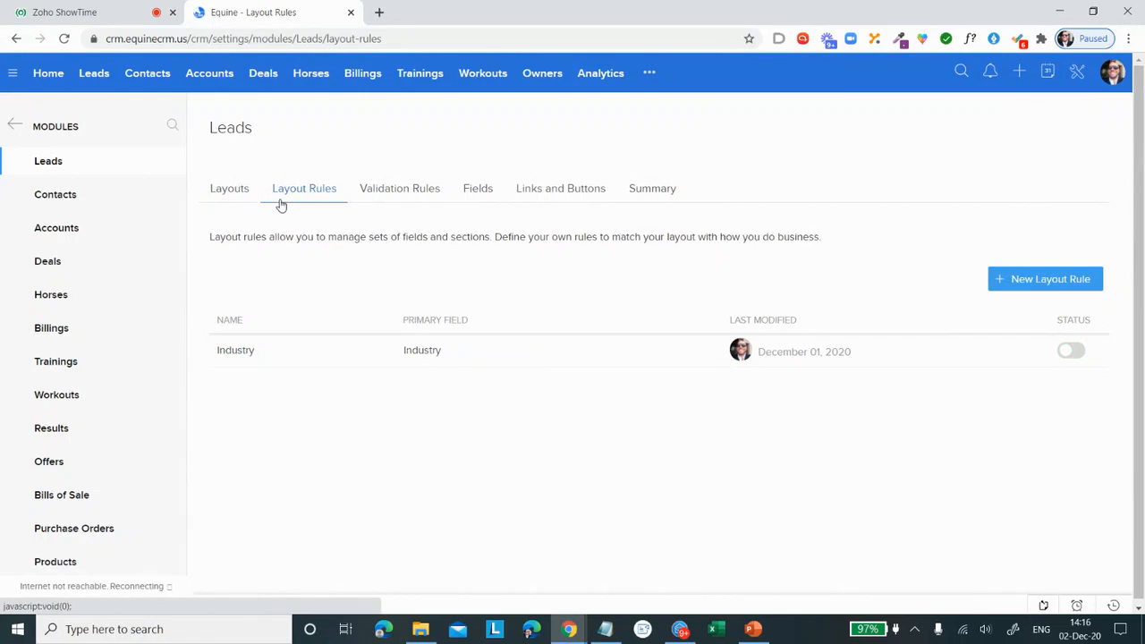
{"action": "left_click", "coordinate": [1016, 287]}
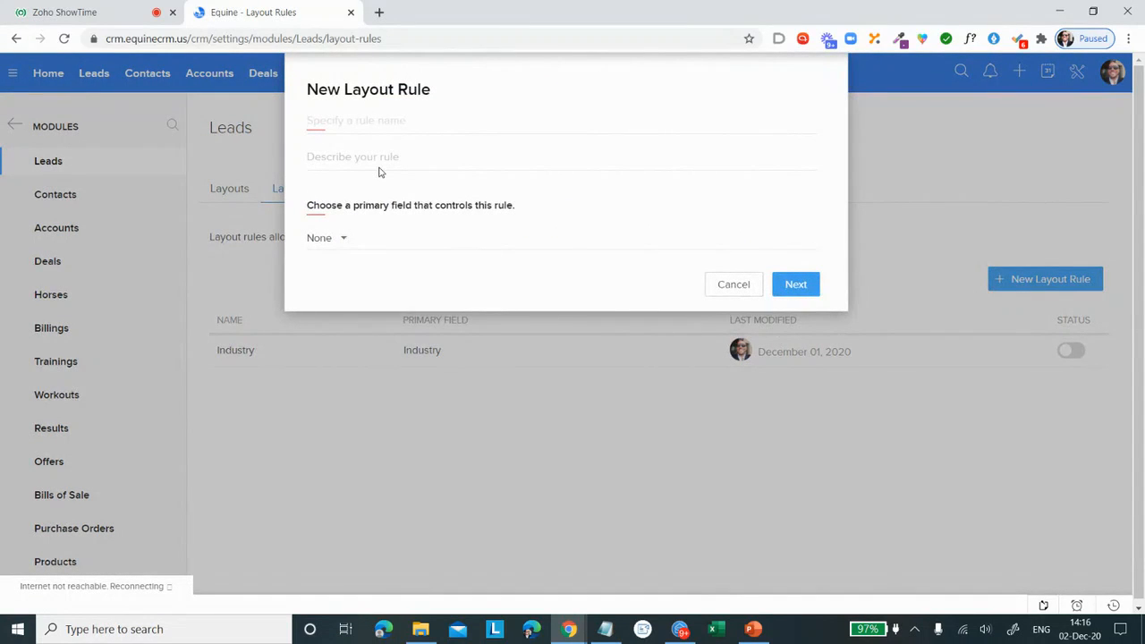
{"action": "type", "text": "Status"}
{"action": "left_click", "coordinate": [342, 240]}
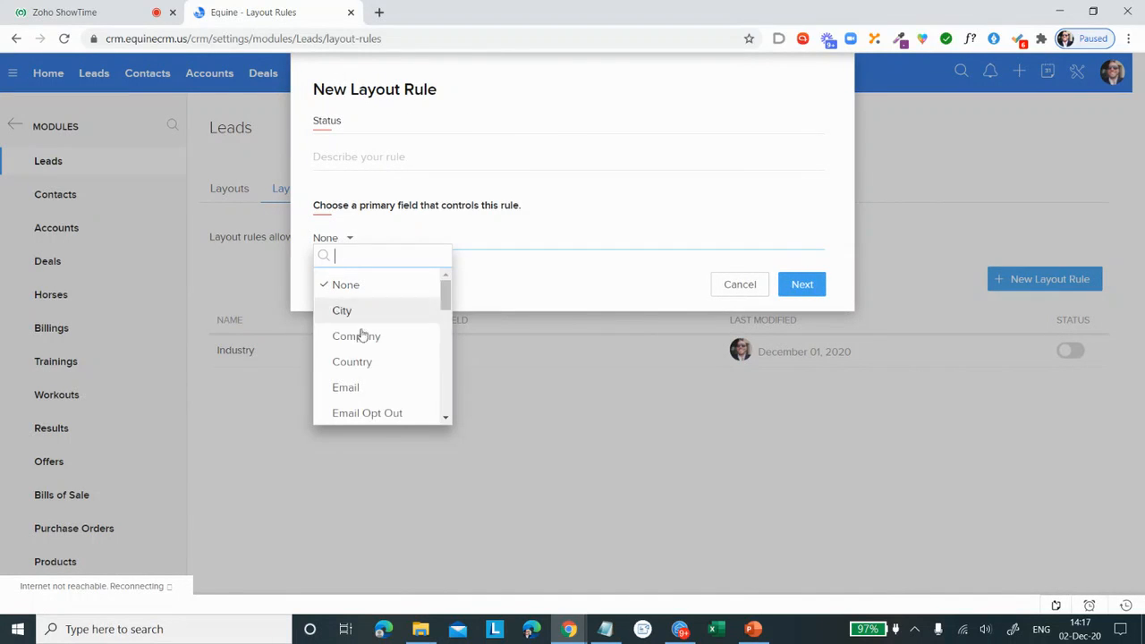
{"action": "scroll", "coordinate": [394, 363], "scroll_direction": "down", "scroll_amount": 8}
{"action": "scroll", "coordinate": [394, 362], "scroll_direction": "up", "scroll_amount": 5}
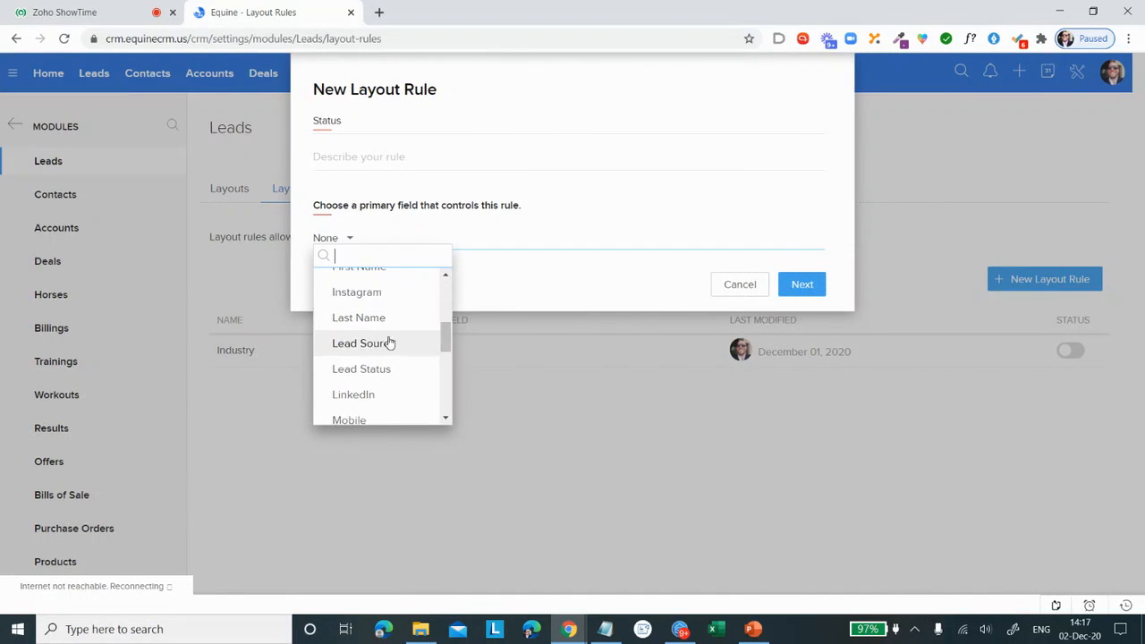
{"action": "left_click", "coordinate": [399, 371]}
Step: Set the rule's condition to Lead Status is Engaged and create the rule
{"action": "left_click", "coordinate": [449, 330]}
{"action": "left_click", "coordinate": [461, 376]}
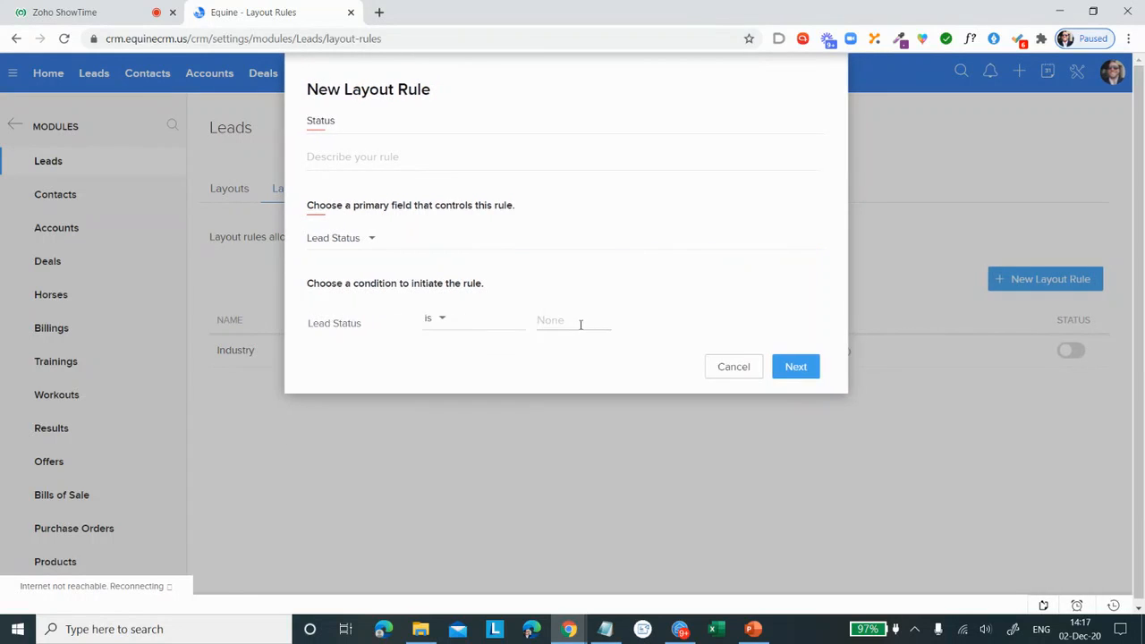
{"action": "left_click", "coordinate": [583, 325]}
{"action": "left_click", "coordinate": [603, 398]}
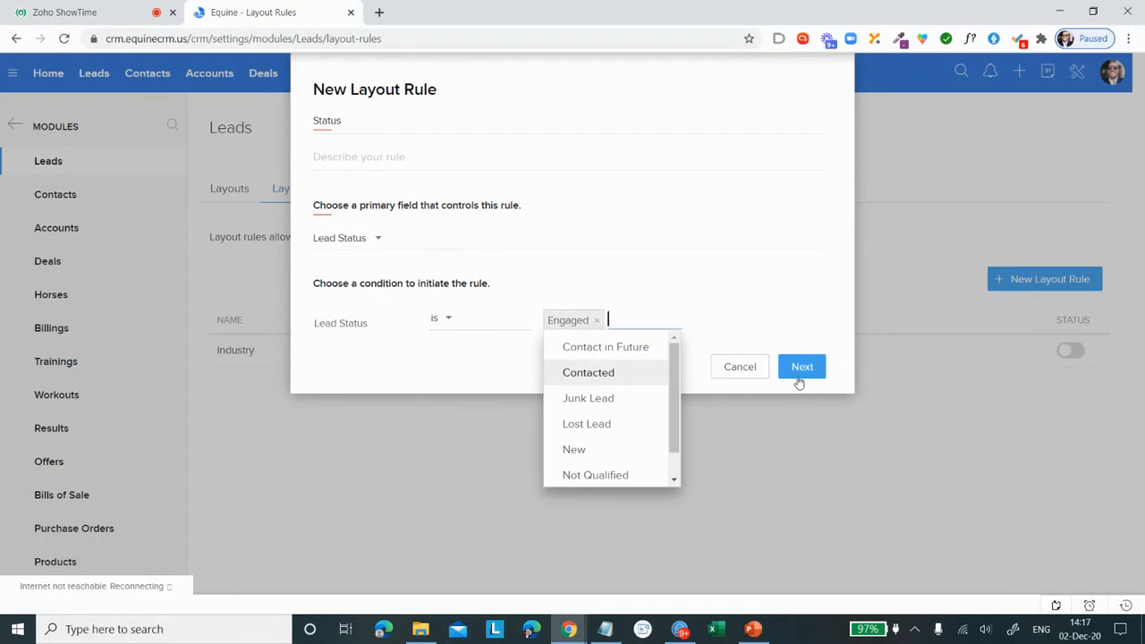
{"action": "left_click", "coordinate": [801, 377]}
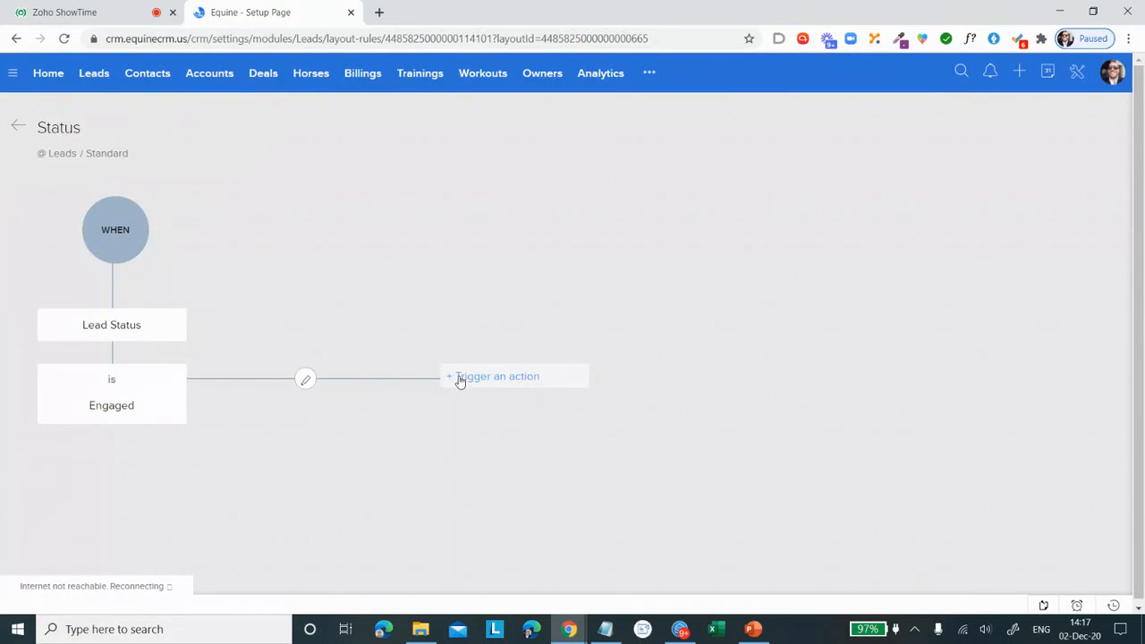
Step: View the actions that the Status rule can trigger and return to the list of layout rules
{"action": "left_click", "coordinate": [461, 379]}
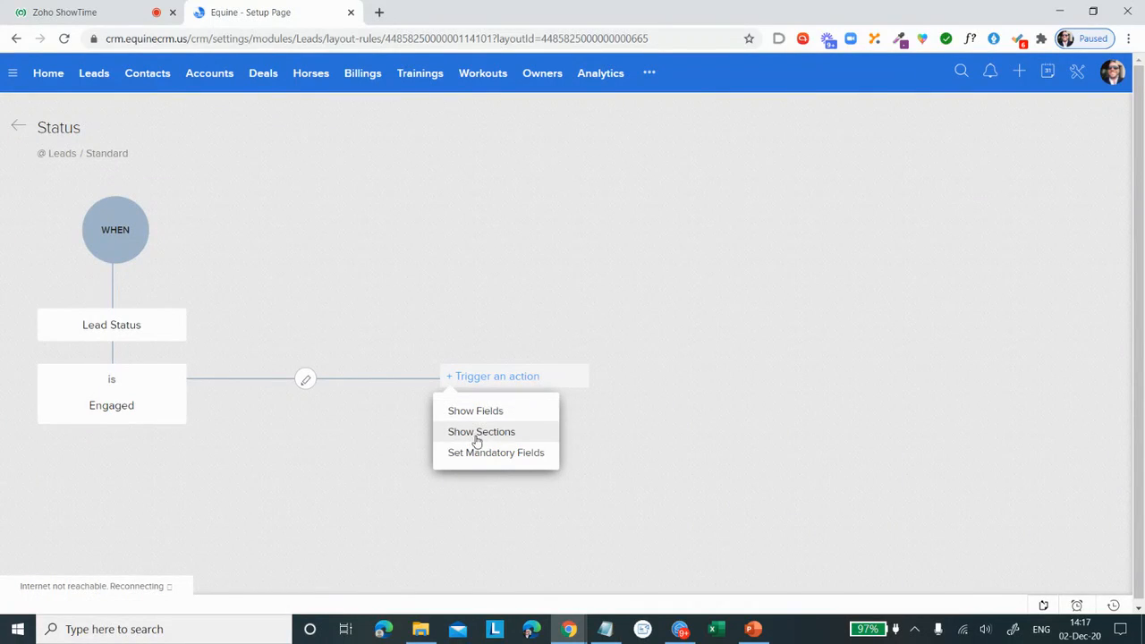
{"action": "left_click", "coordinate": [808, 414]}
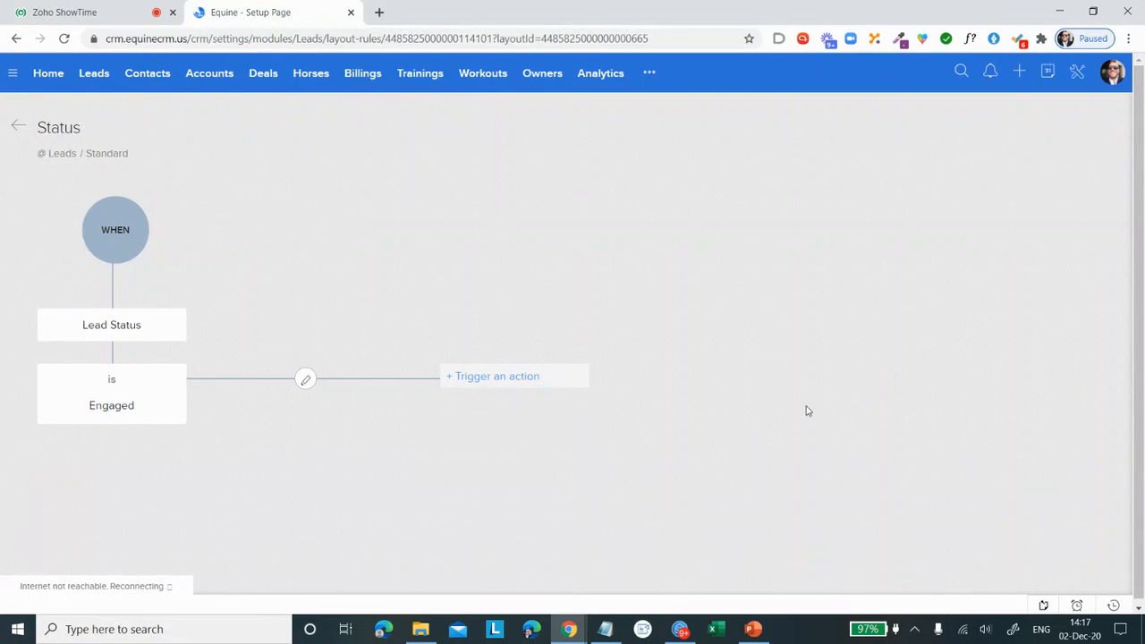
{"action": "left_click", "coordinate": [17, 129]}
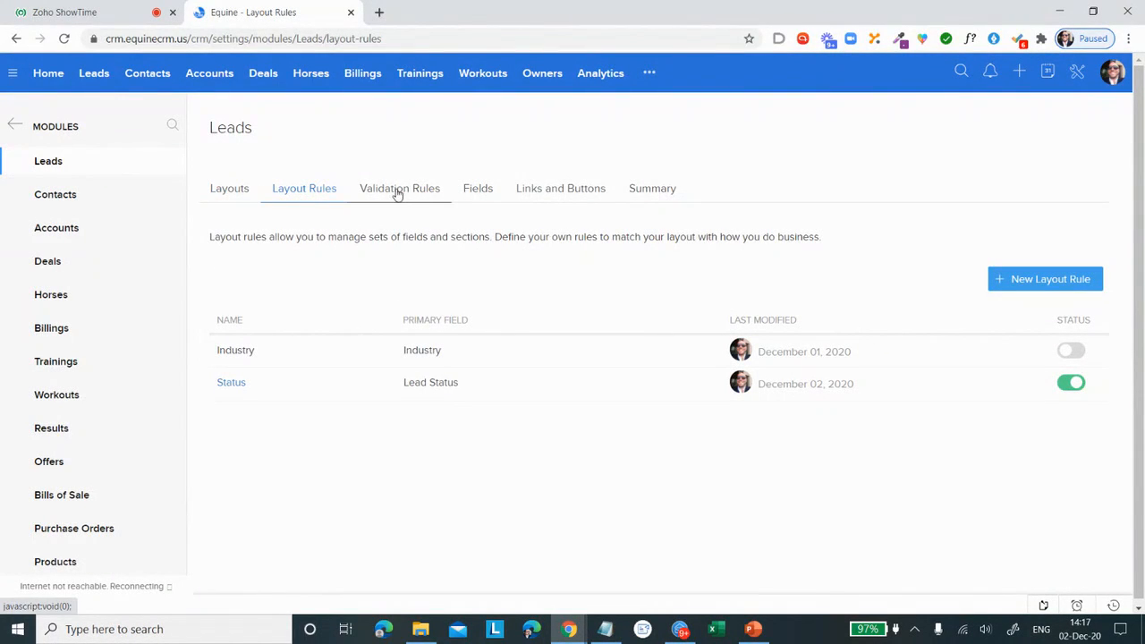
Step: View the custom links and buttons defined for the Leads module
{"action": "left_click", "coordinate": [563, 194]}
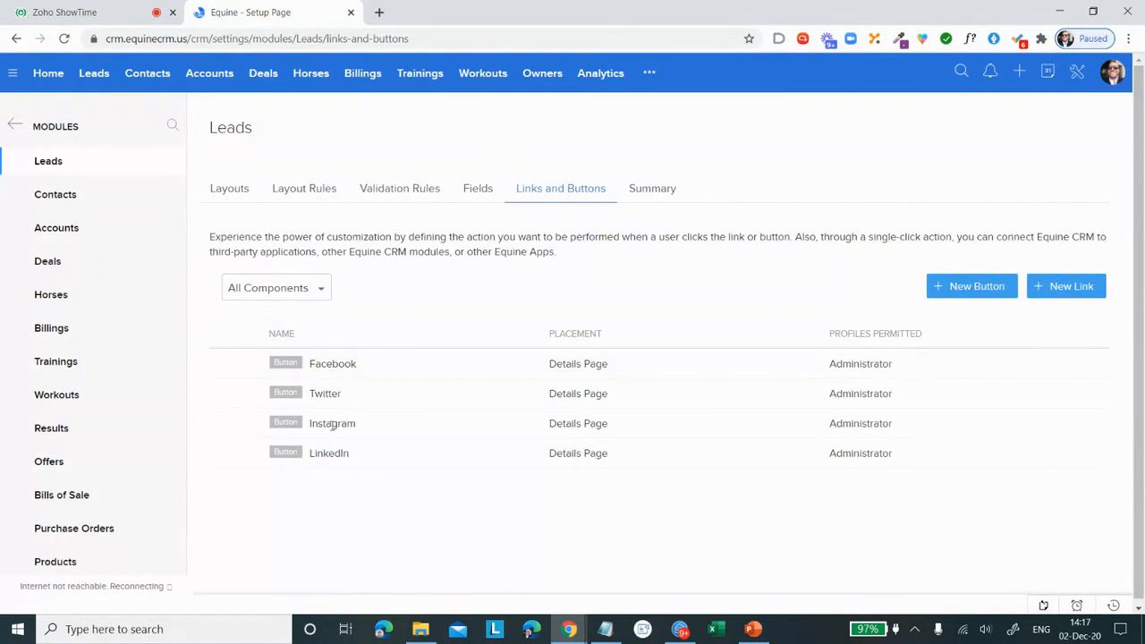
{"action": "mouse_move", "coordinate": [371, 377]}
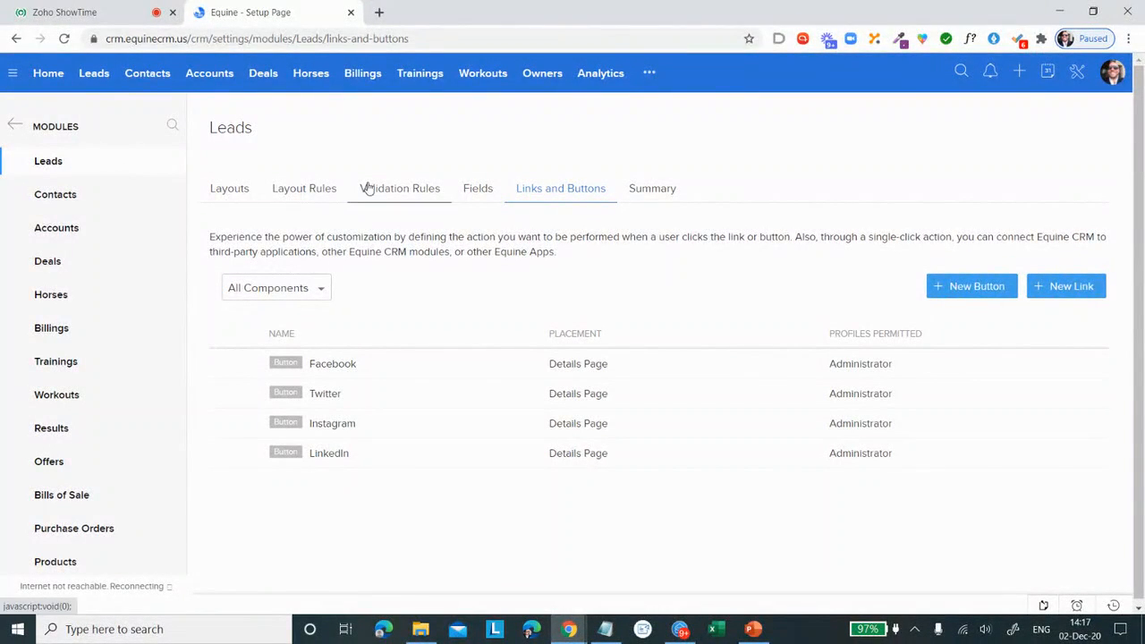
Step: Open the email channel configuration in Setup and view the protocol options for connecting an Other Mail inbox
{"action": "left_click", "coordinate": [1081, 75]}
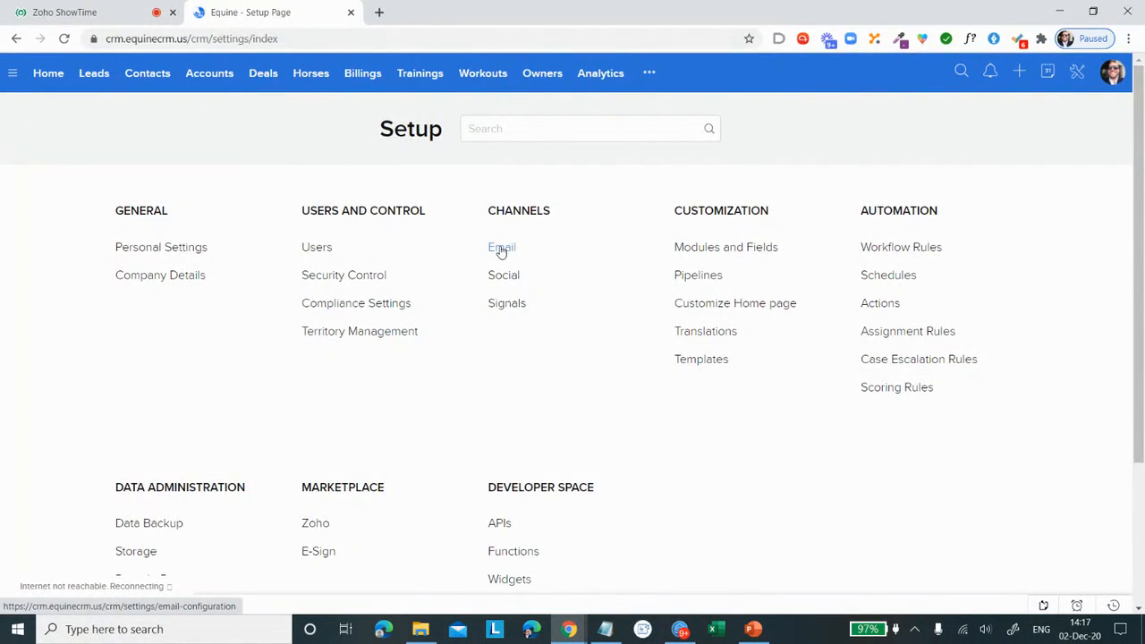
{"action": "left_click", "coordinate": [502, 250]}
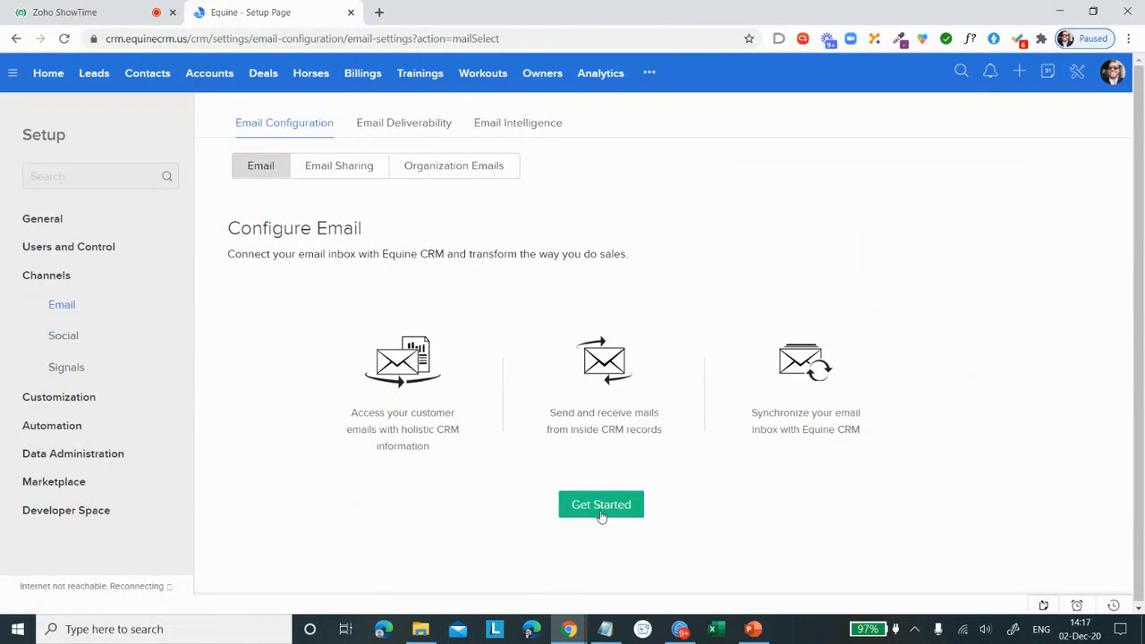
{"action": "left_click", "coordinate": [602, 514]}
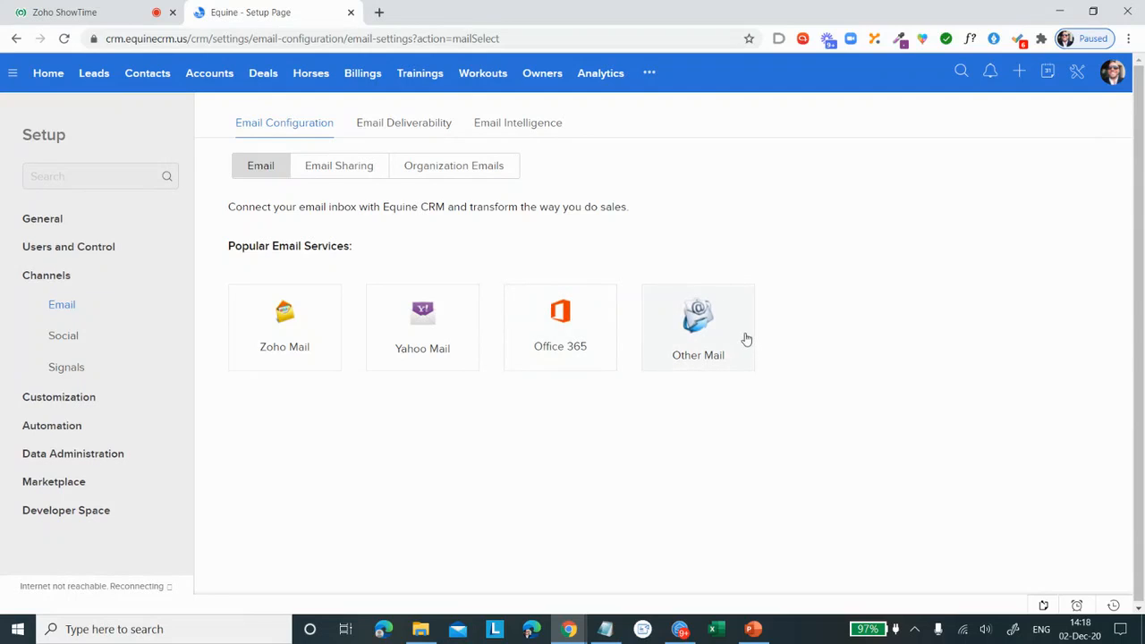
{"action": "left_click", "coordinate": [716, 317]}
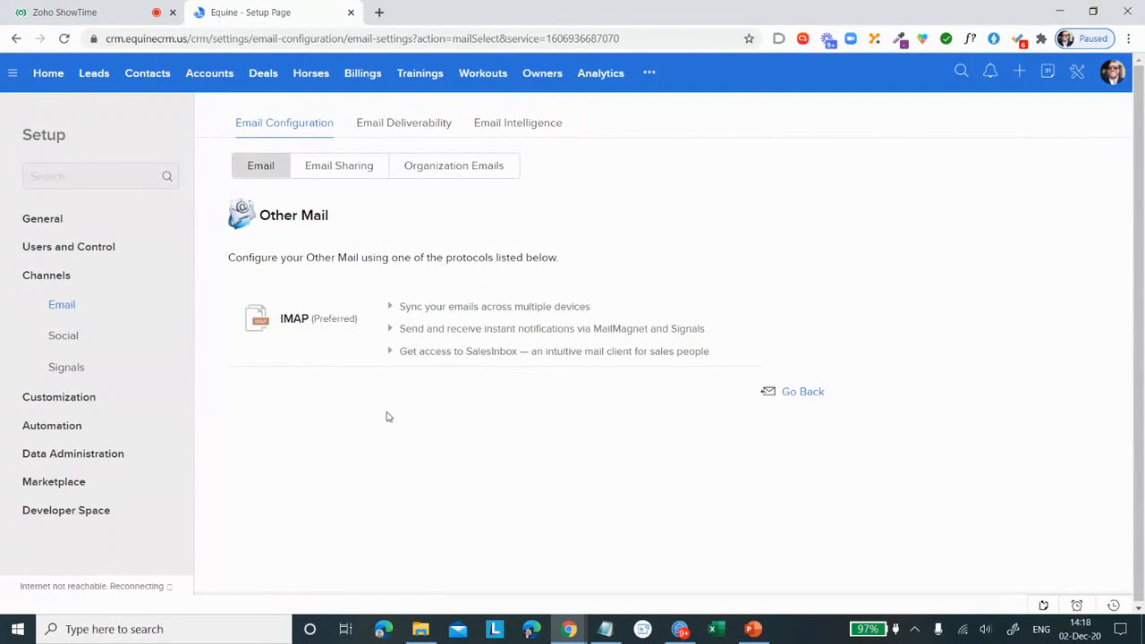
Step: Open the record of the lead with status Engaged and start an email to that lead
{"action": "left_click", "coordinate": [92, 79]}
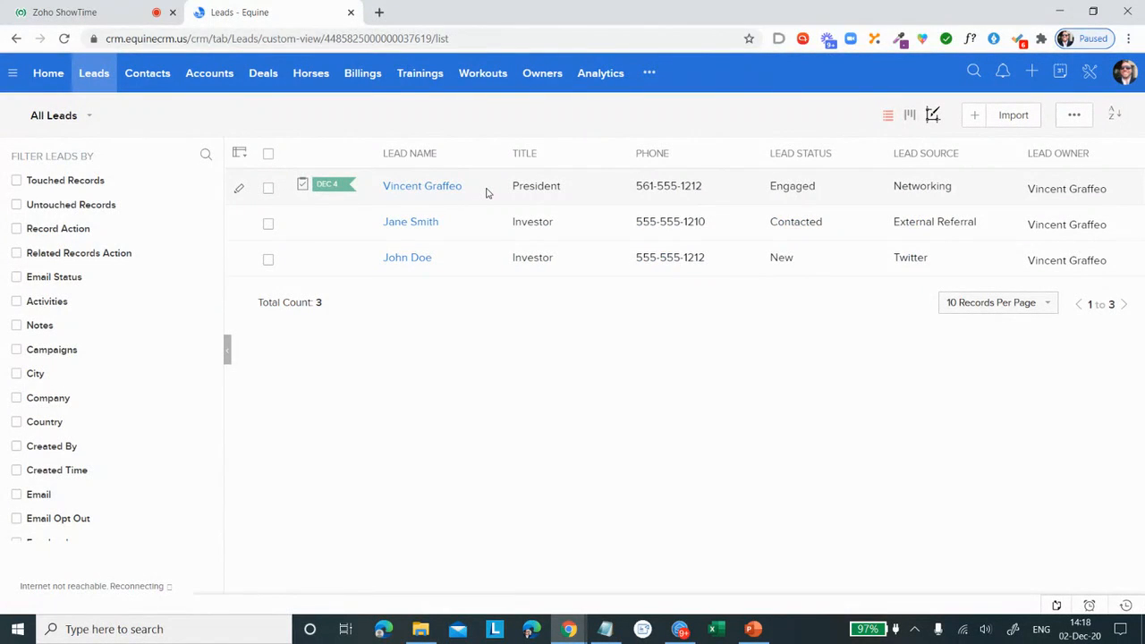
{"action": "left_click", "coordinate": [487, 192]}
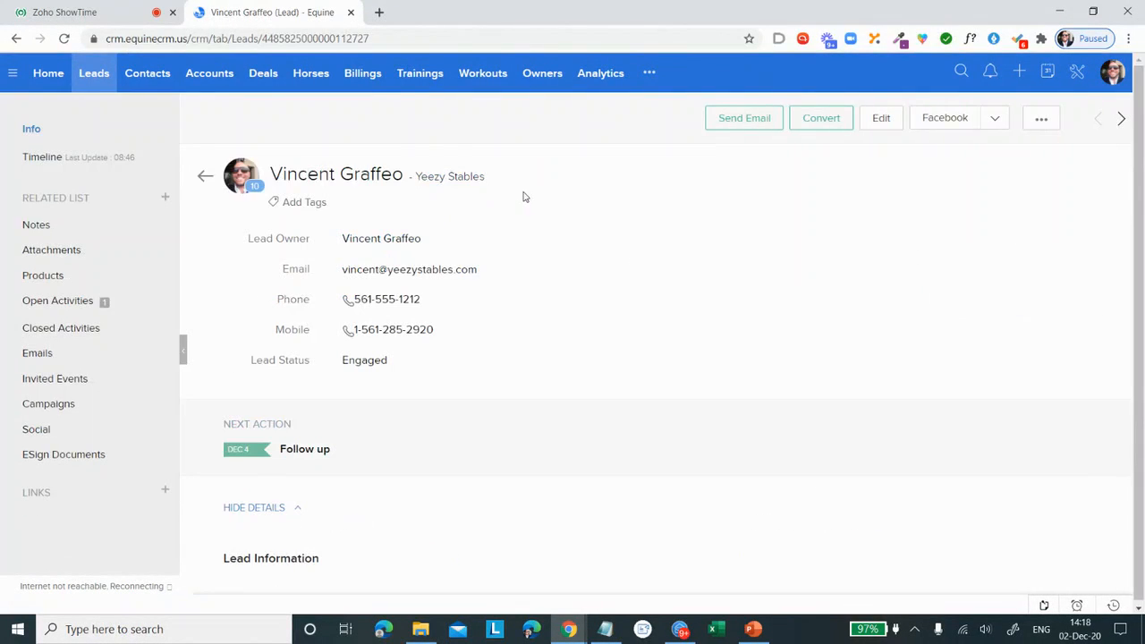
{"action": "left_click", "coordinate": [753, 124]}
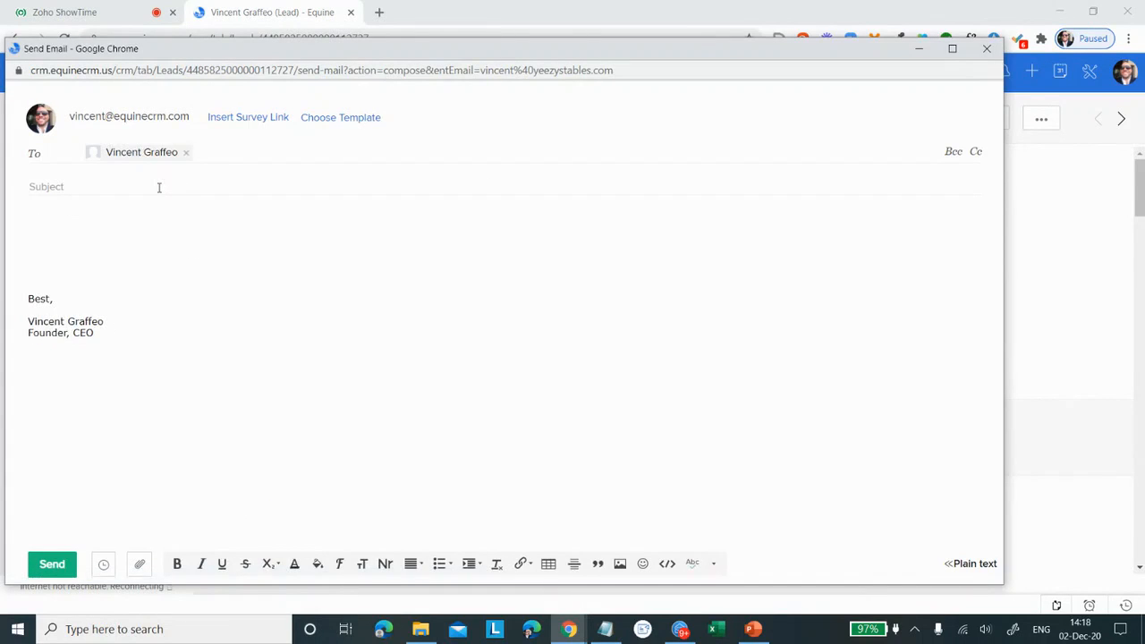
Step: View the scheduling options for the email and close them without scheduling it
{"action": "left_click", "coordinate": [130, 218]}
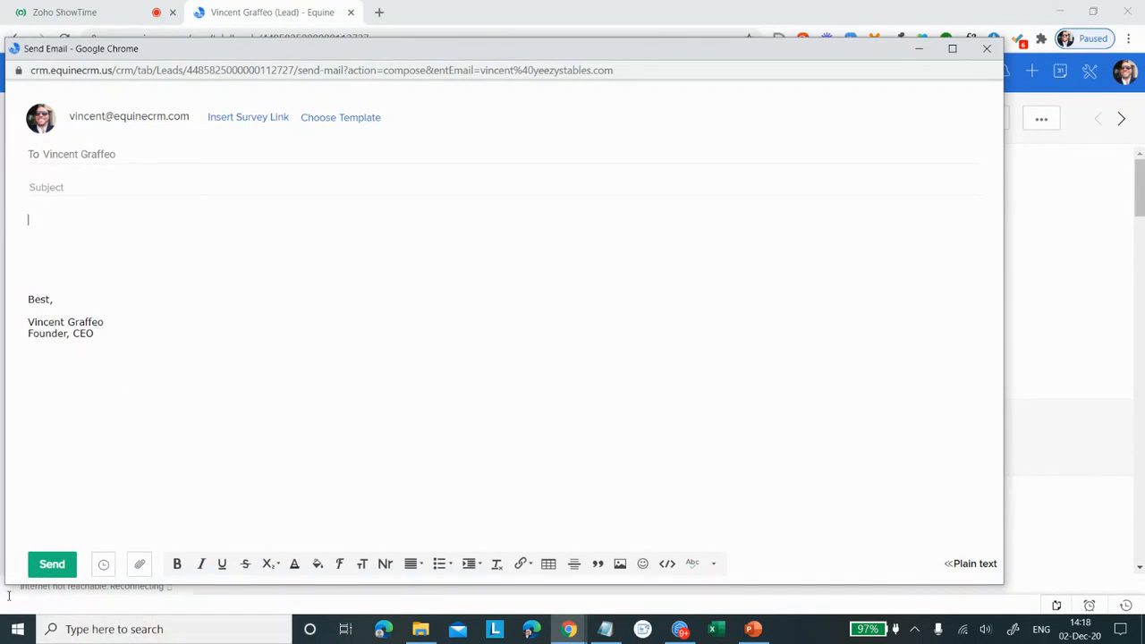
{"action": "left_click", "coordinate": [103, 566]}
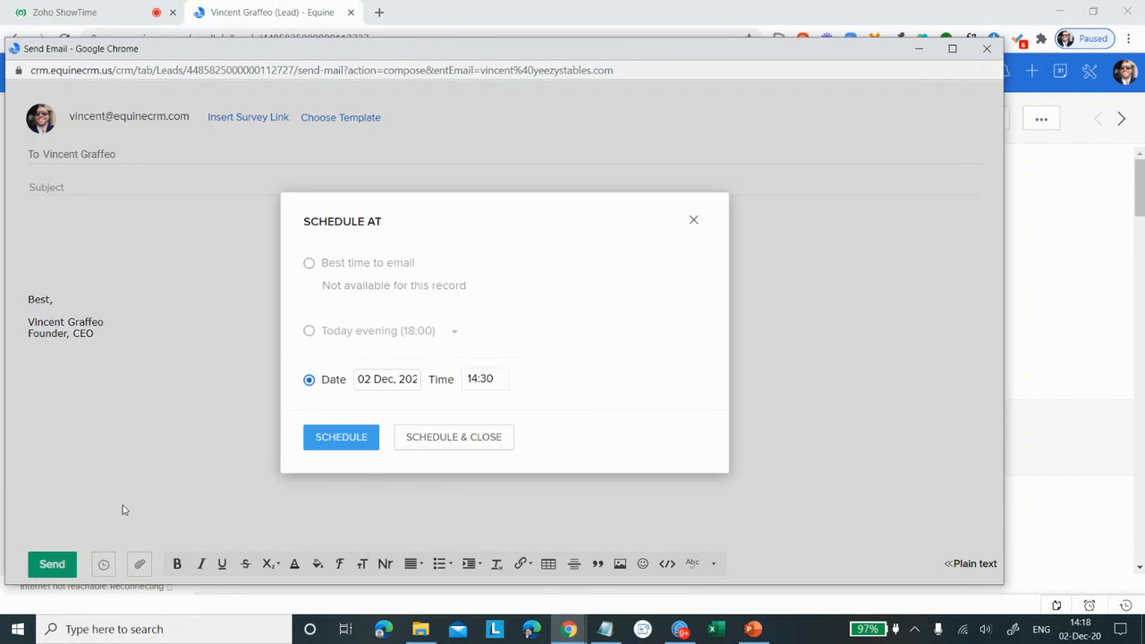
{"action": "left_click", "coordinate": [695, 222]}
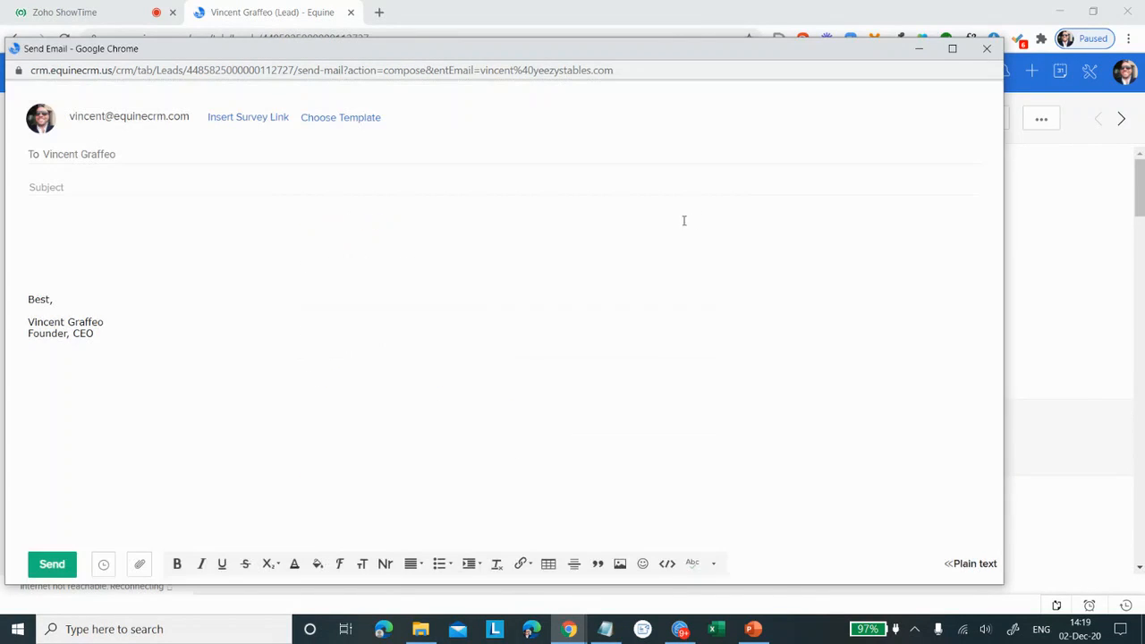
Step: Apply the Company introduction template to the email, and close the email window without sending
{"action": "left_click", "coordinate": [341, 123]}
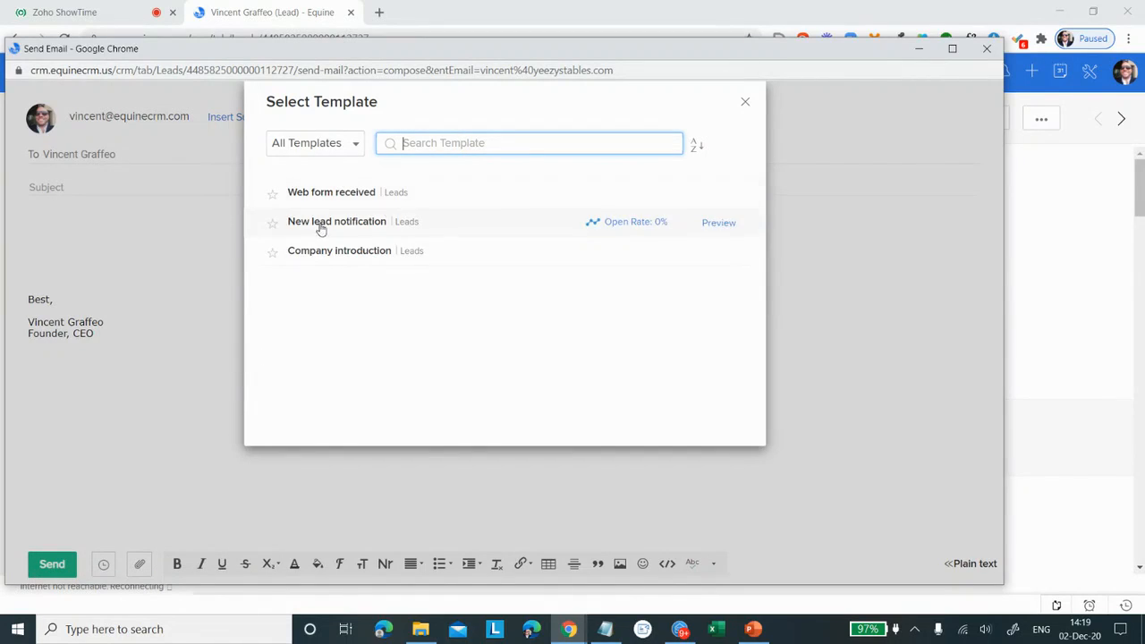
{"action": "left_click", "coordinate": [351, 258]}
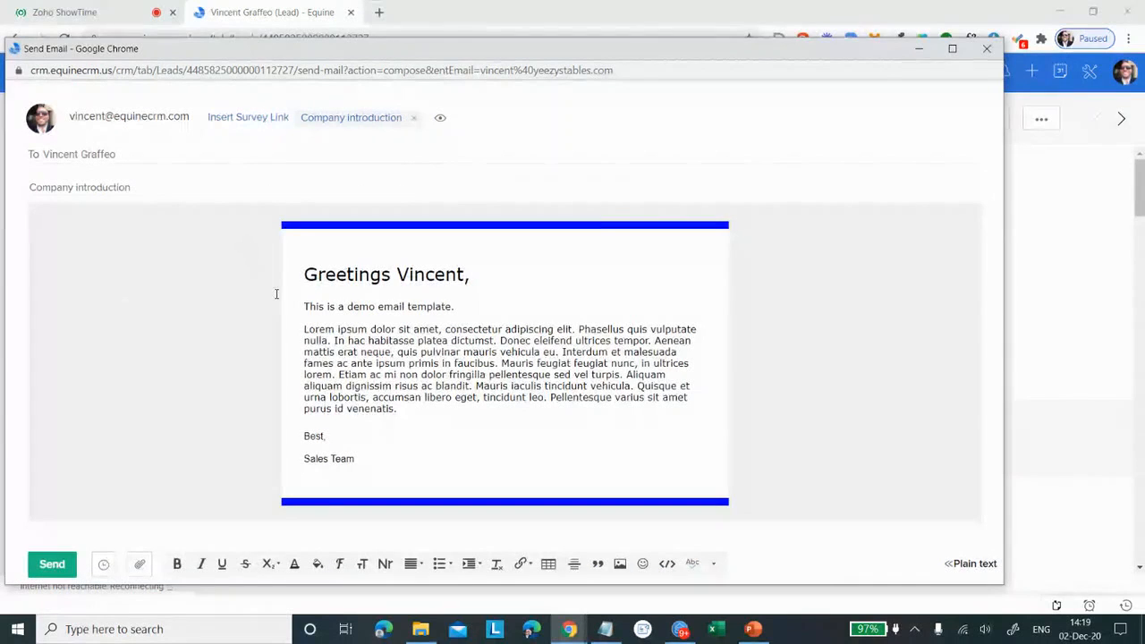
{"action": "left_click", "coordinate": [988, 50]}
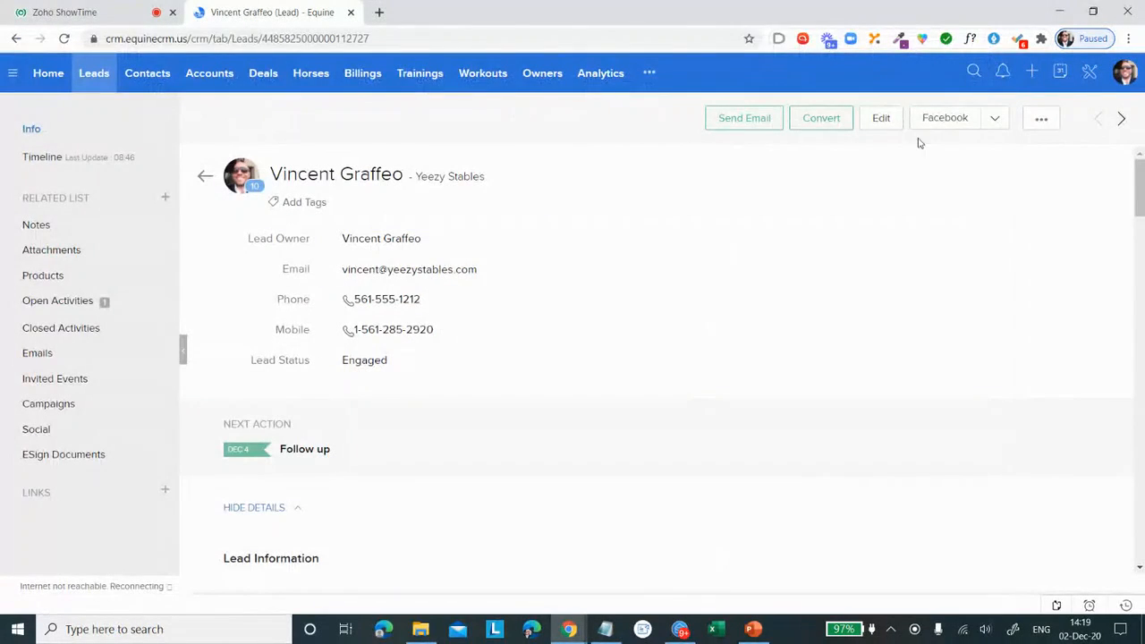
Step: Open user management in Setup, view the role and profile choices for a new user, and cancel without adding one
{"action": "left_click", "coordinate": [1088, 72]}
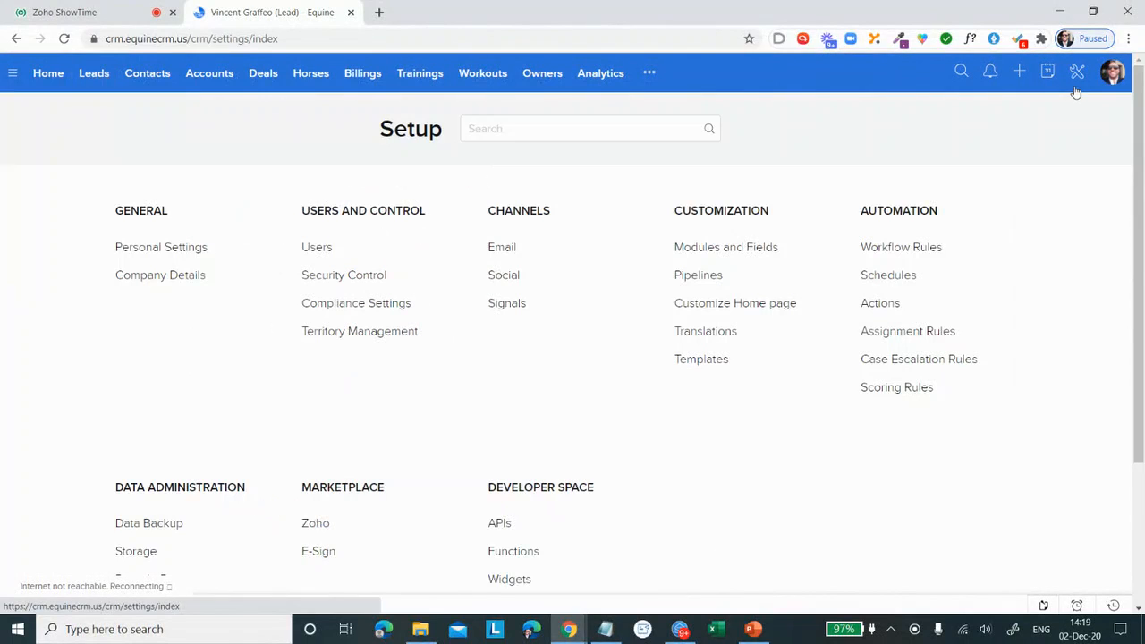
{"action": "left_click", "coordinate": [315, 248]}
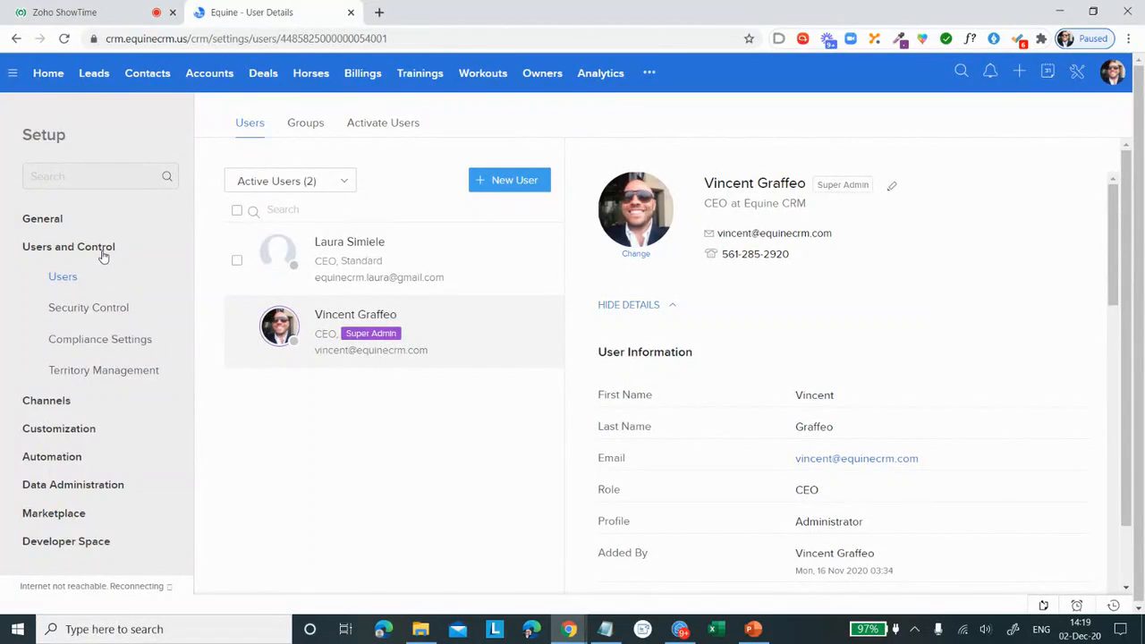
{"action": "left_click", "coordinate": [507, 188]}
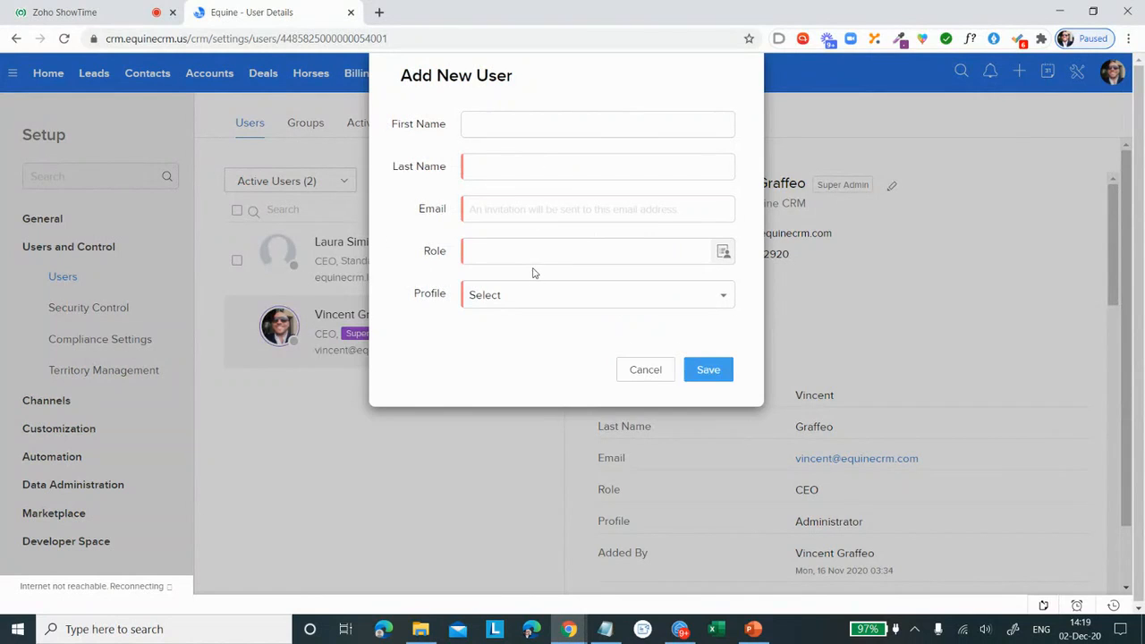
{"action": "left_click", "coordinate": [582, 257]}
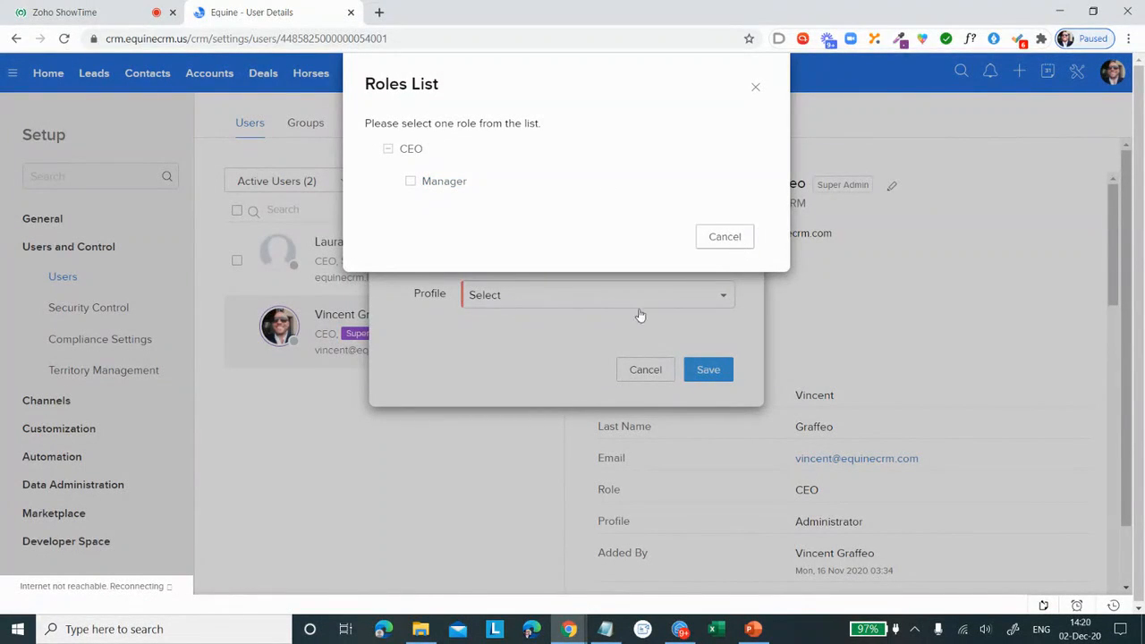
{"action": "left_click", "coordinate": [706, 243]}
{"action": "left_click", "coordinate": [594, 303]}
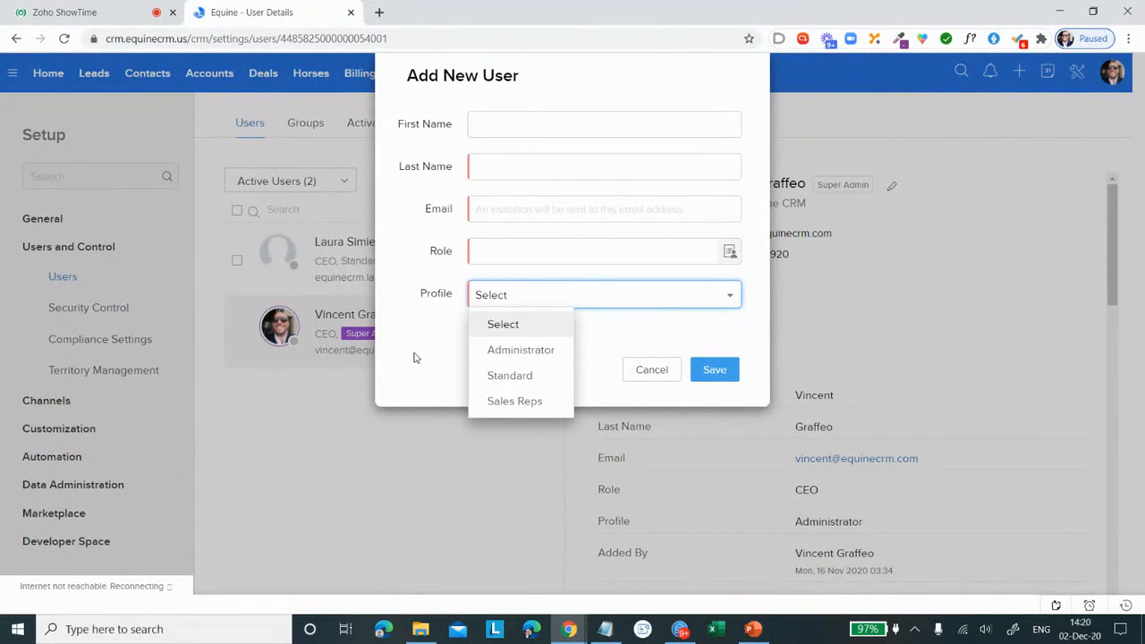
{"action": "left_click", "coordinate": [651, 370]}
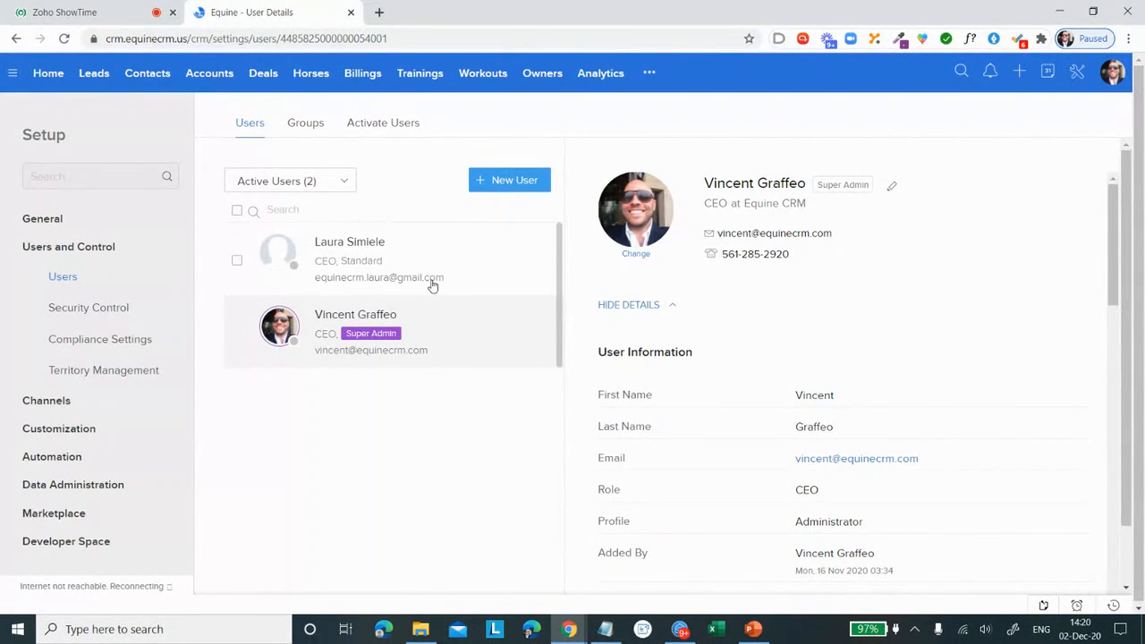
Step: View the user groups in Setup, and open the Sales Team group's message area in the Feeds module
{"action": "left_click", "coordinate": [305, 123]}
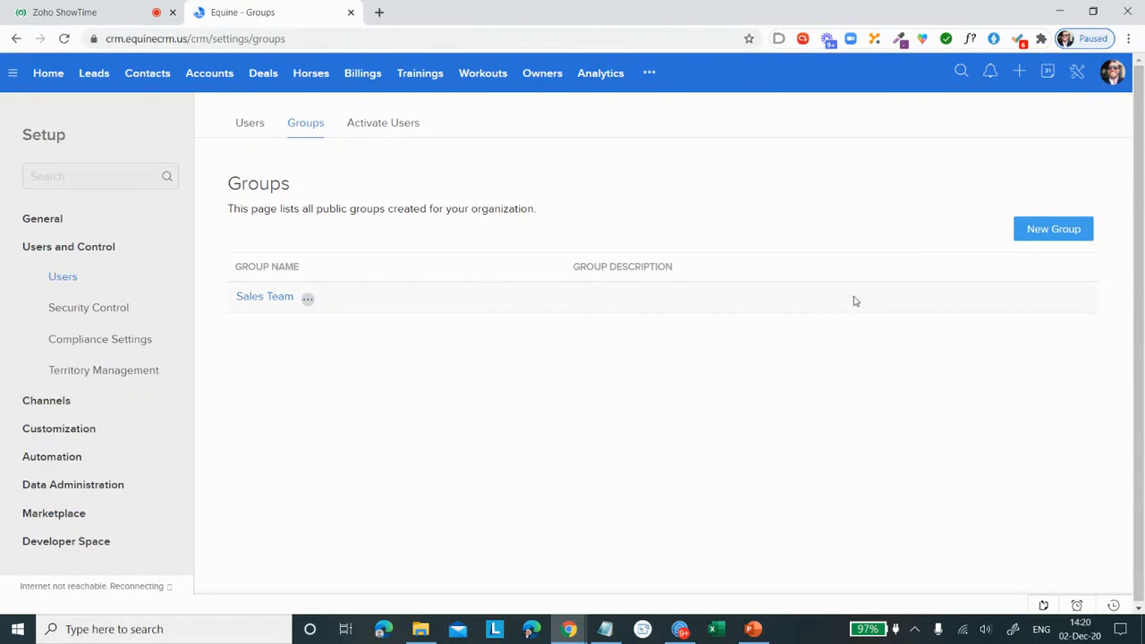
{"action": "left_click", "coordinate": [654, 77]}
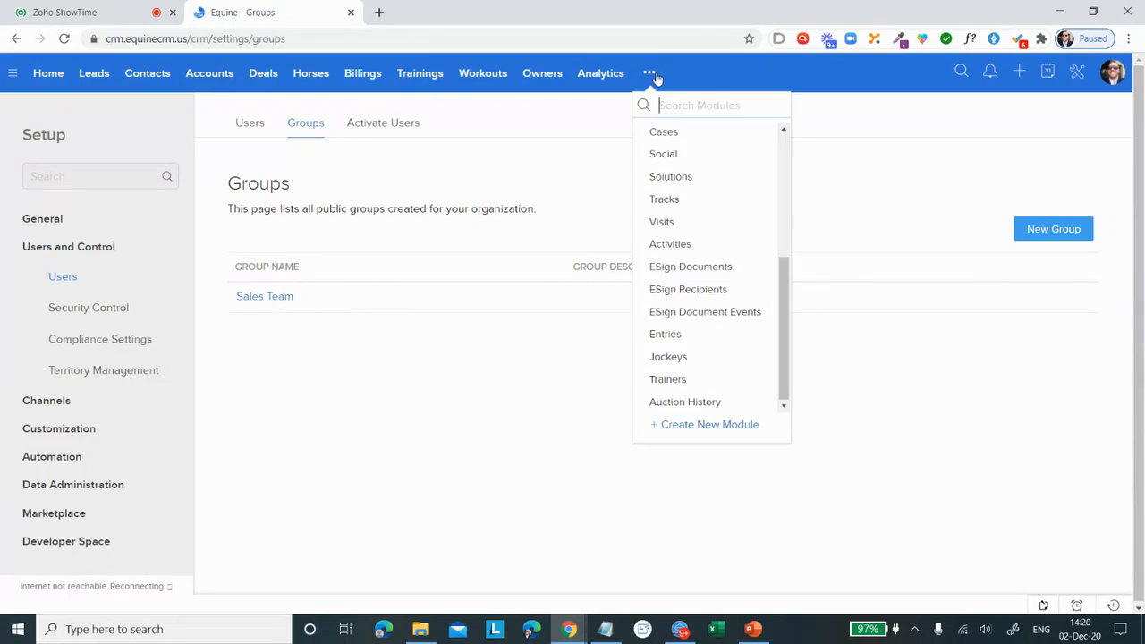
{"action": "scroll", "coordinate": [685, 165], "scroll_direction": "up", "scroll_amount": 3}
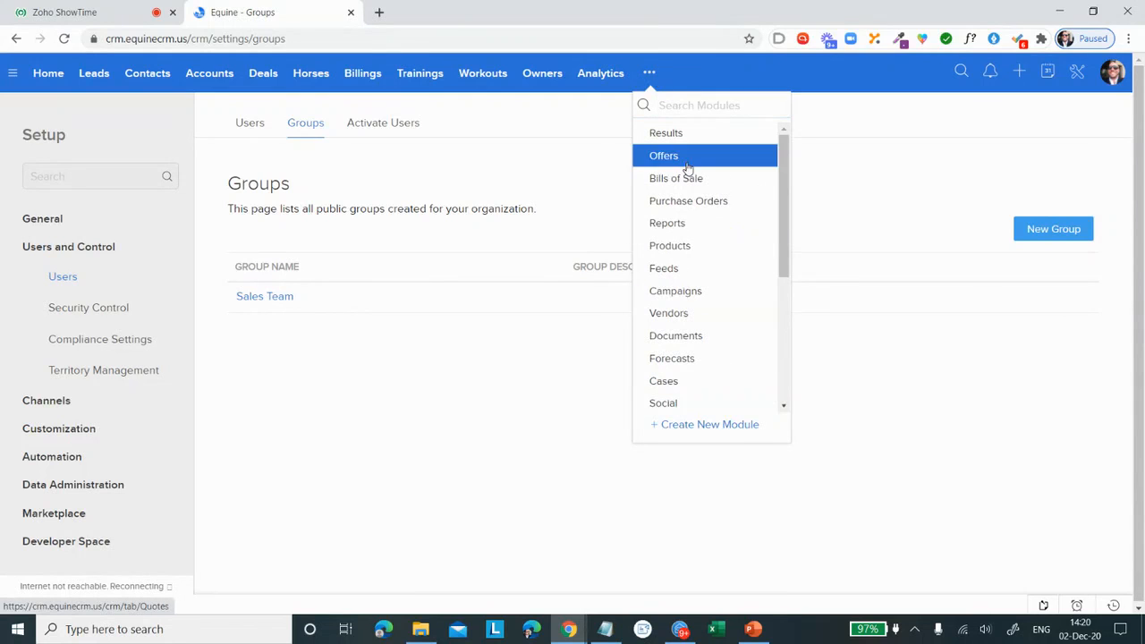
{"action": "left_click", "coordinate": [705, 276]}
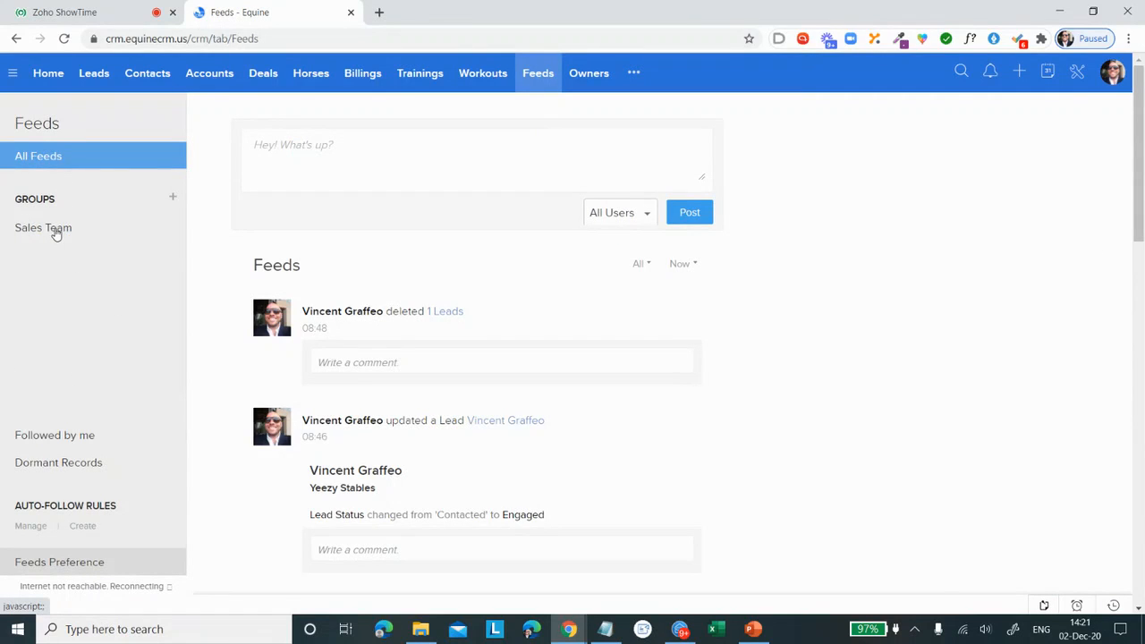
{"action": "left_click", "coordinate": [55, 231]}
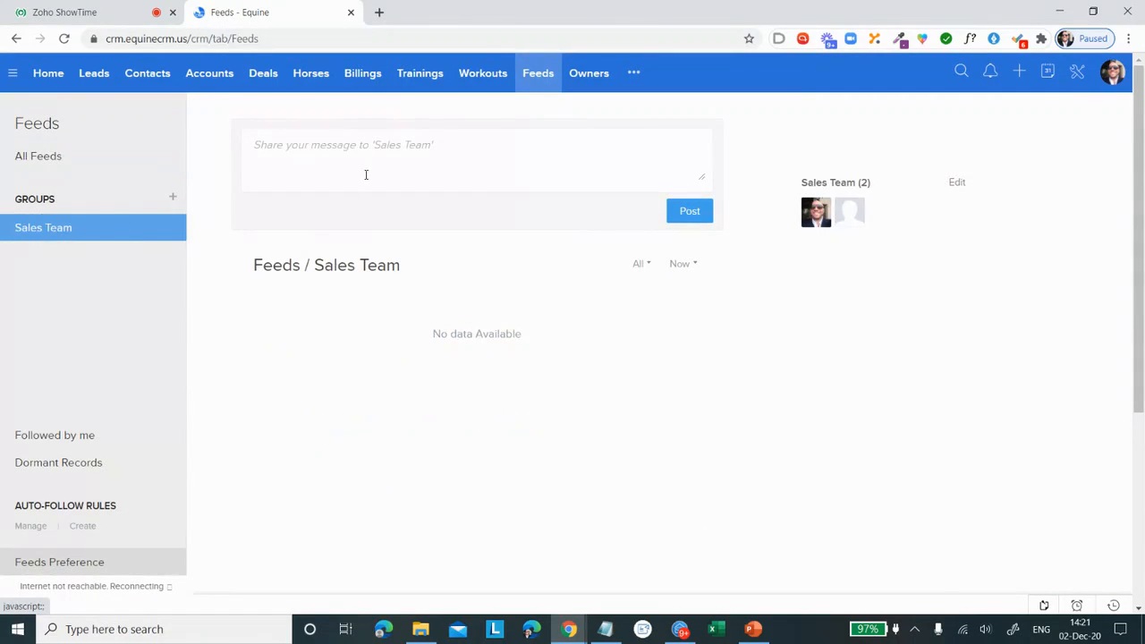
{"action": "left_click", "coordinate": [379, 149]}
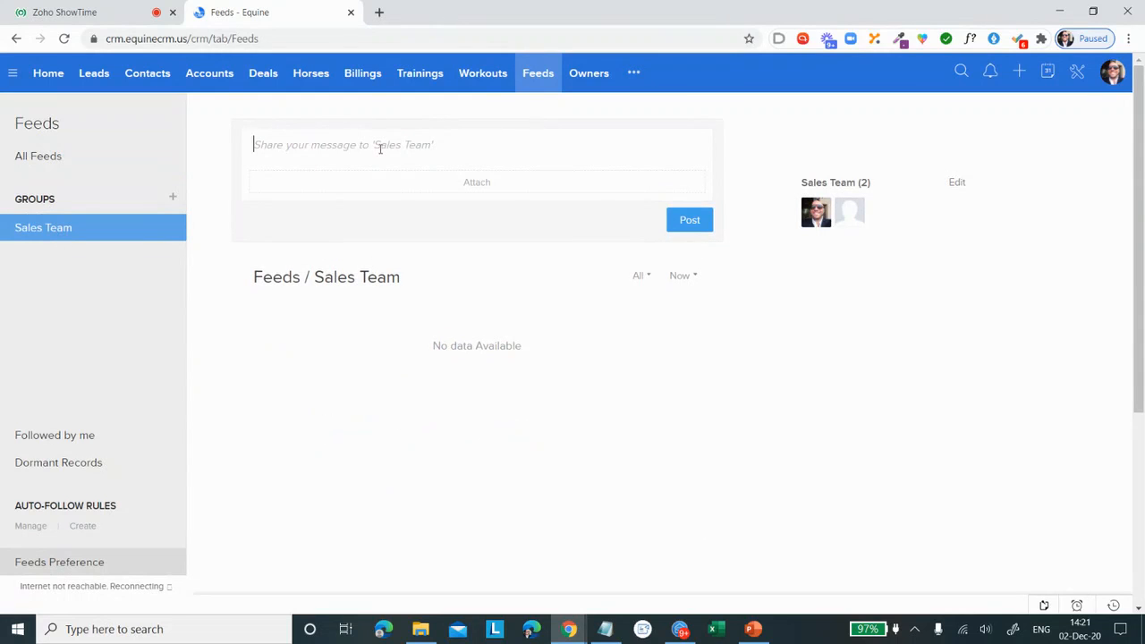
Step: Draft a post in All Feeds that mentions the other active user, and set it to send as a direct message
{"action": "left_click", "coordinate": [32, 157]}
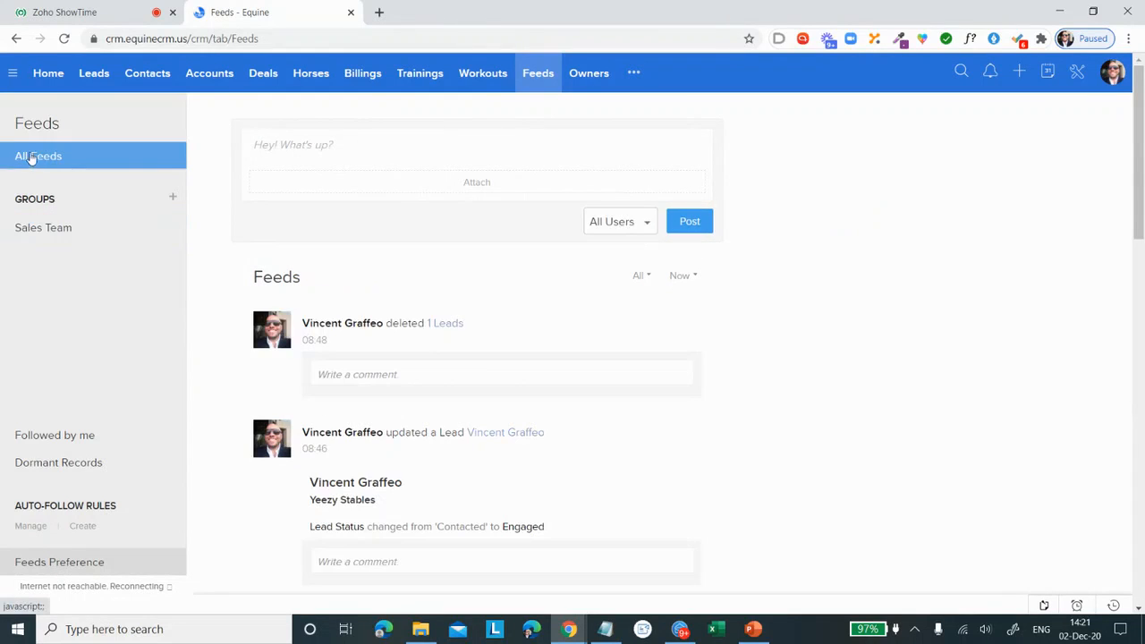
{"action": "left_click", "coordinate": [282, 146]}
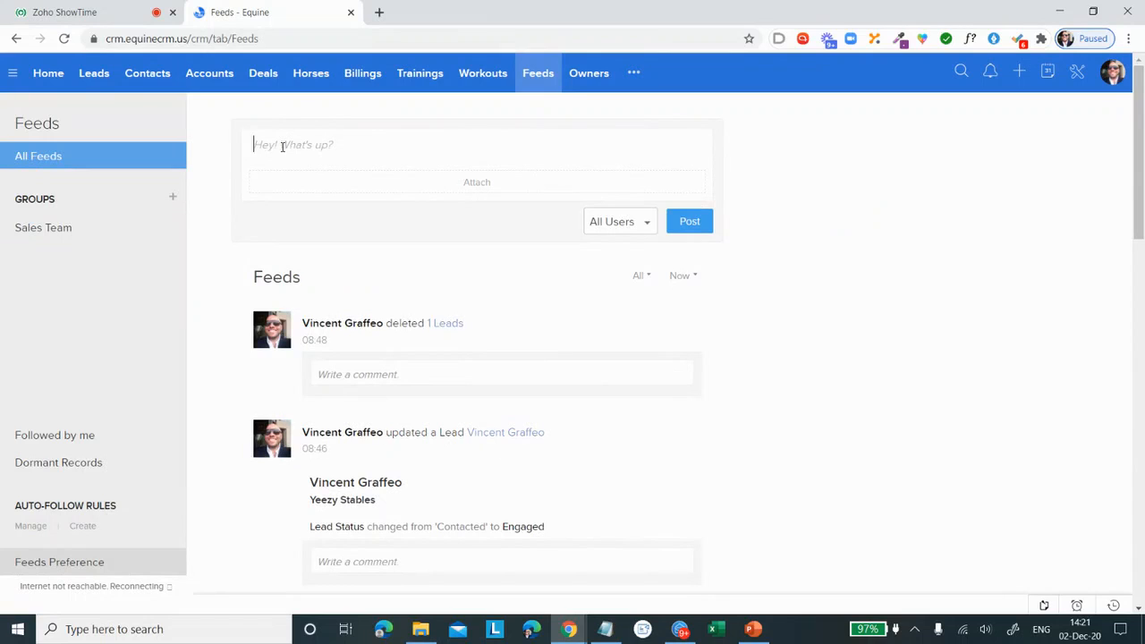
{"action": "type", "text": "@laur"}
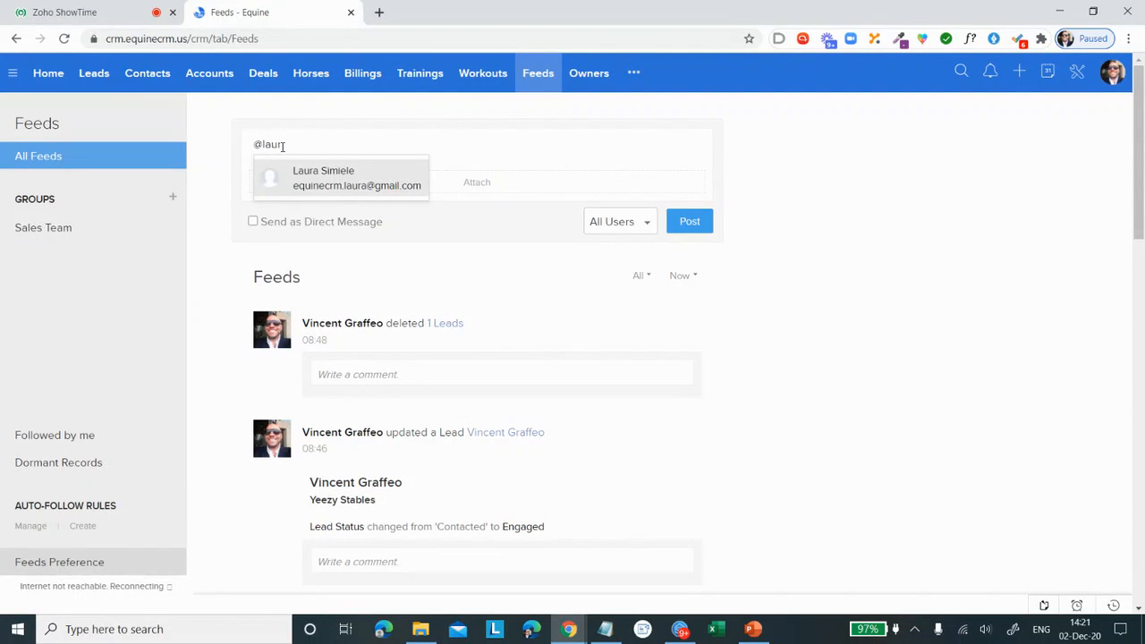
{"action": "left_click", "coordinate": [319, 182]}
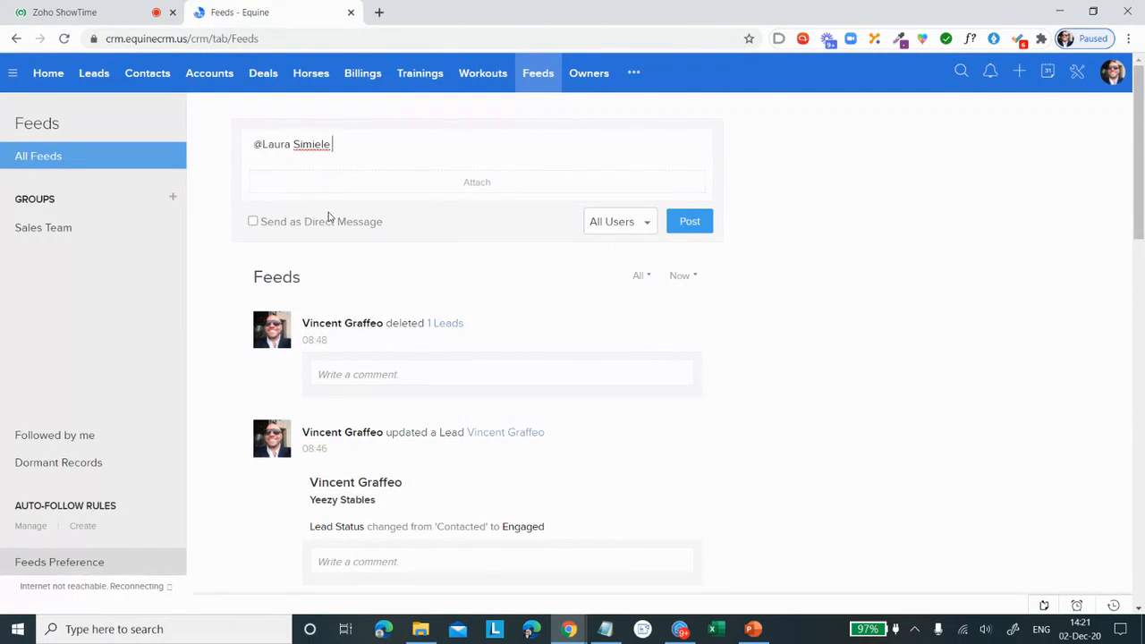
{"action": "left_click", "coordinate": [252, 221]}
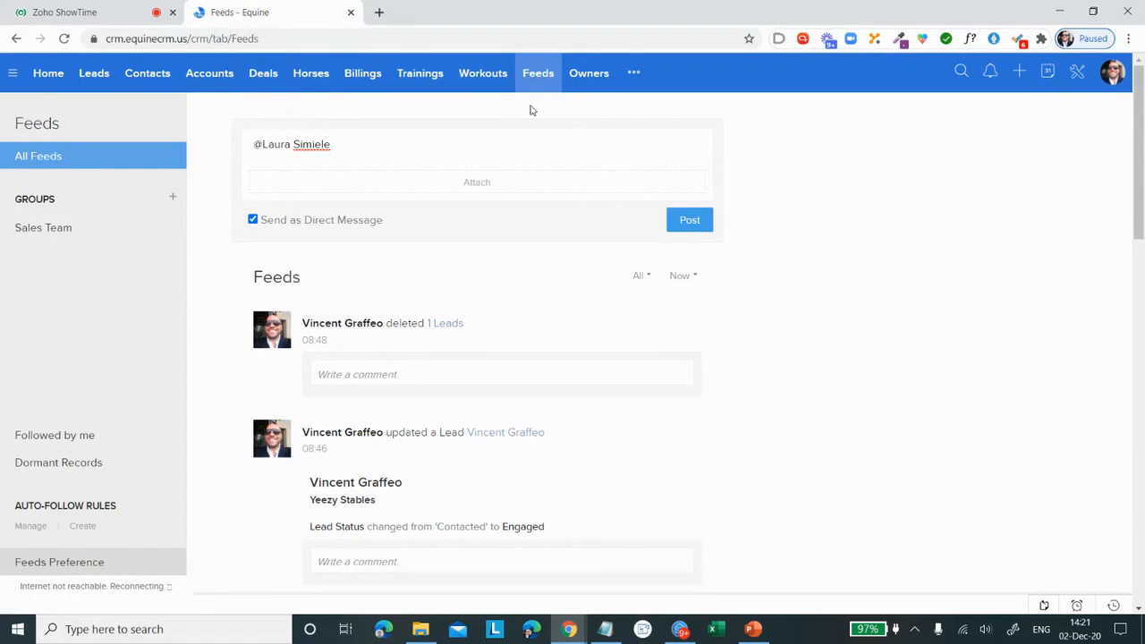
Step: Switch to the Zoho ShowTime session and open the added materials containing the Getting Started webinar slides
{"action": "left_click", "coordinate": [104, 18]}
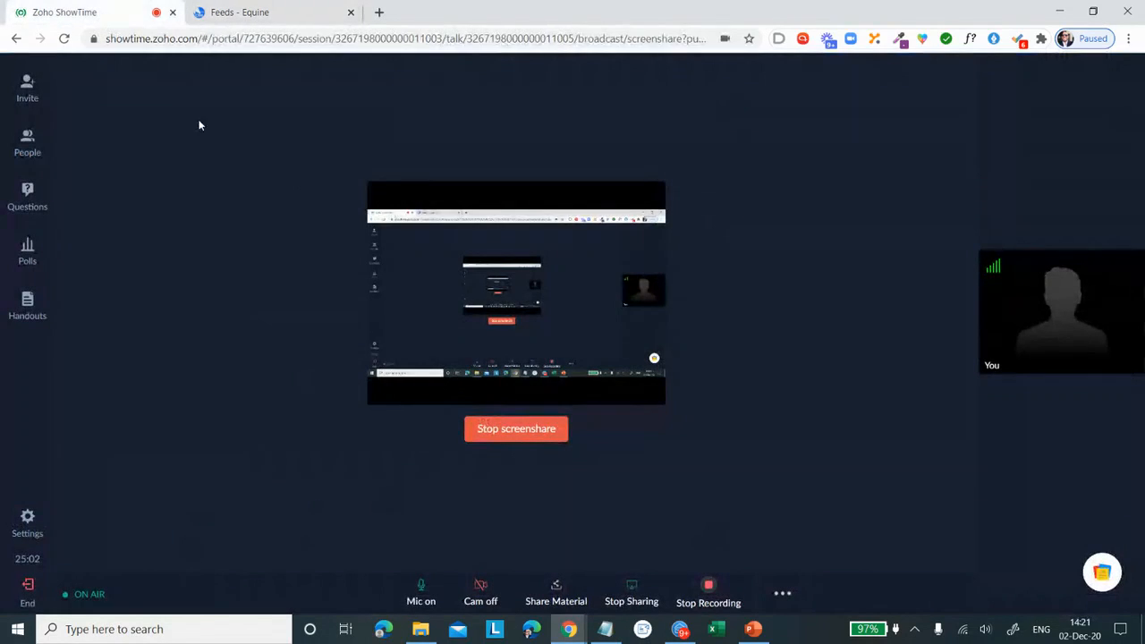
{"action": "left_click", "coordinate": [556, 601]}
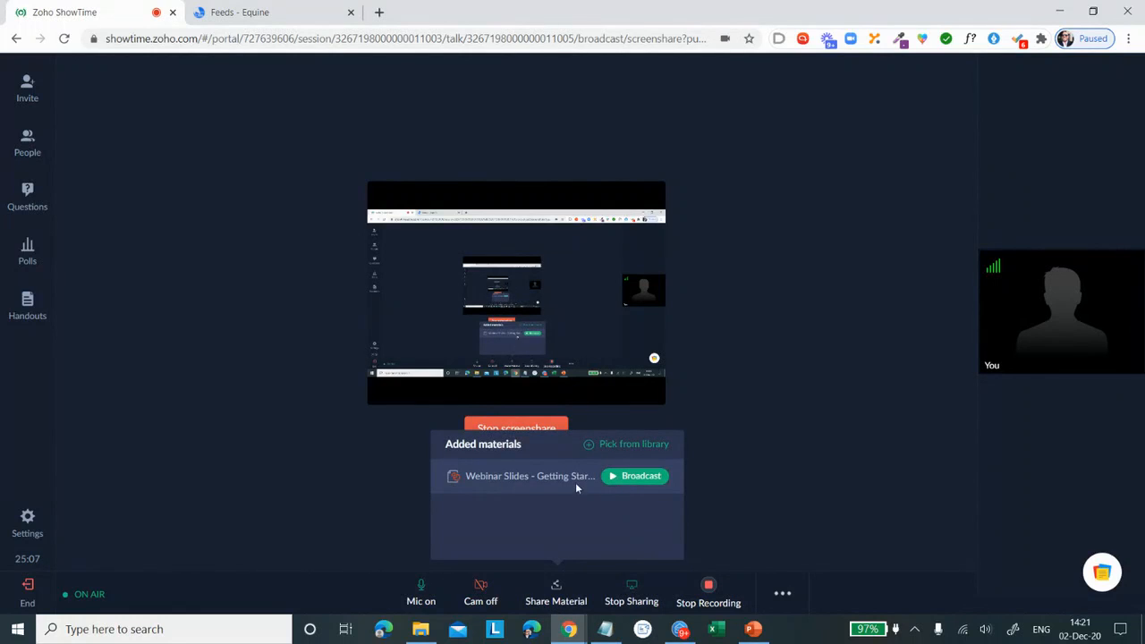
{"action": "left_click_drag", "start_coordinate": [576, 483], "coordinate": [612, 479]}
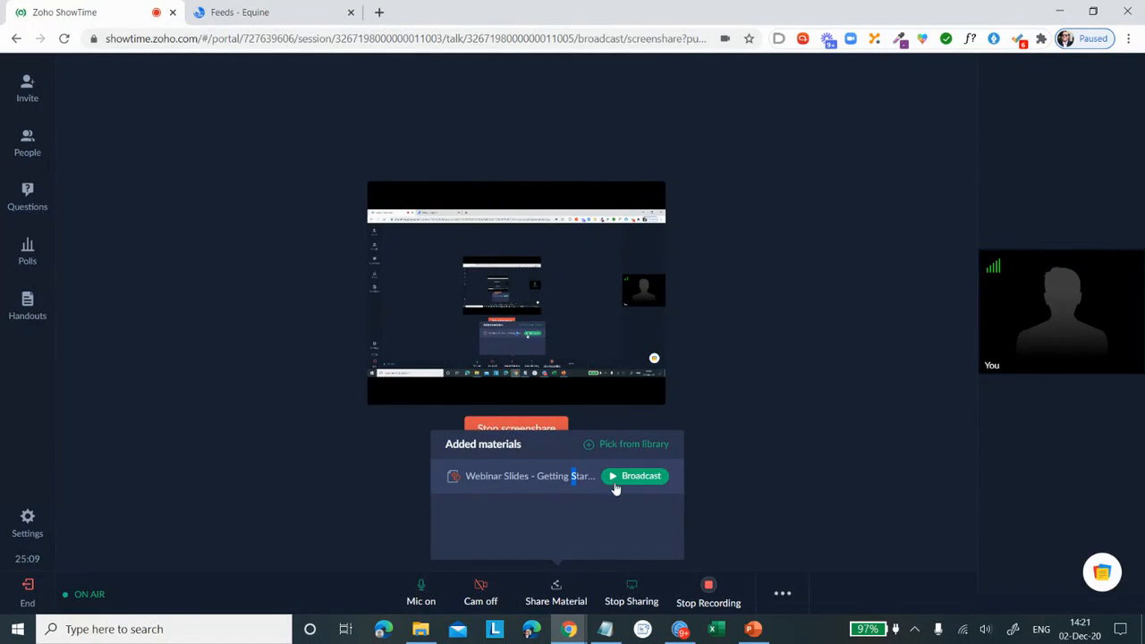
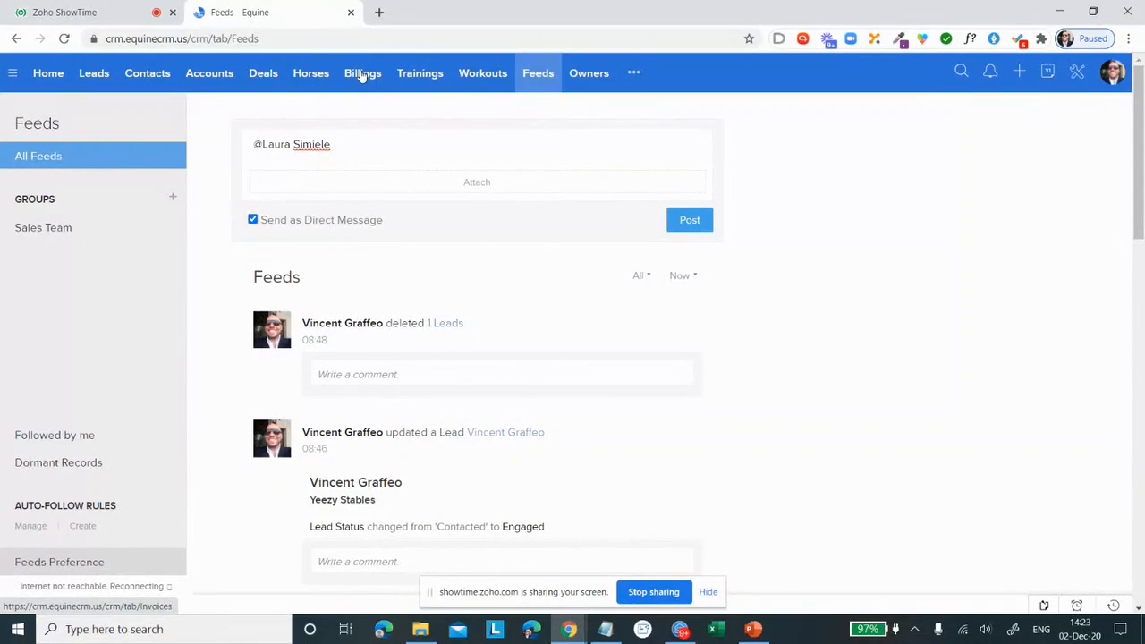
Step: Open the import page for Horses records and choose HubSpot as the CRM to import from
{"action": "left_click", "coordinate": [300, 79]}
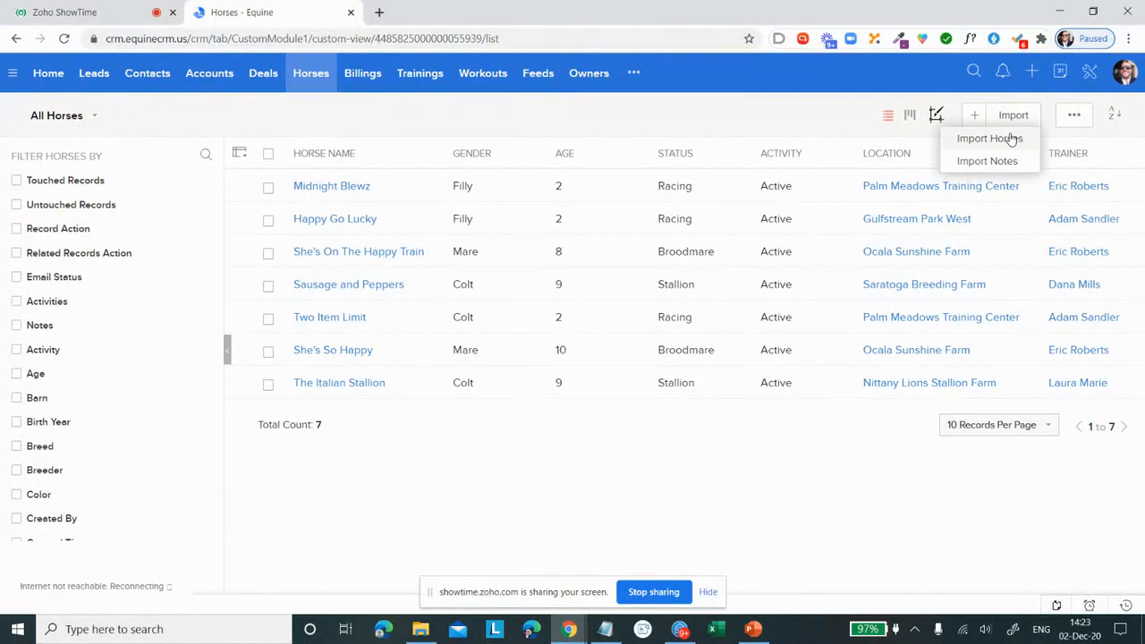
{"action": "left_click", "coordinate": [1009, 138]}
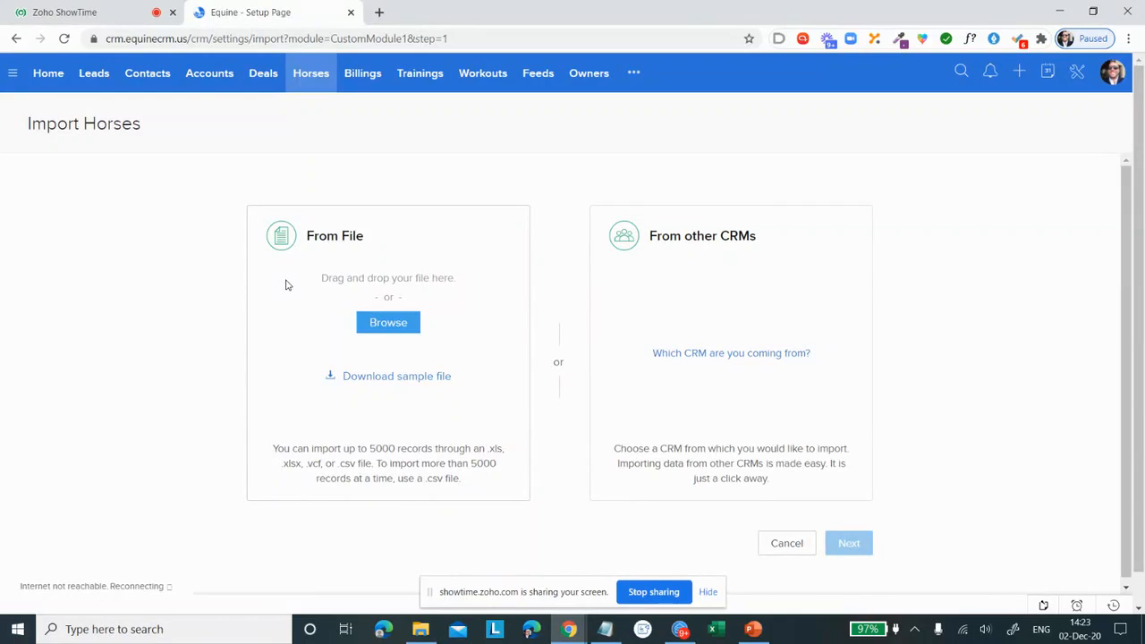
{"action": "left_click", "coordinate": [774, 355]}
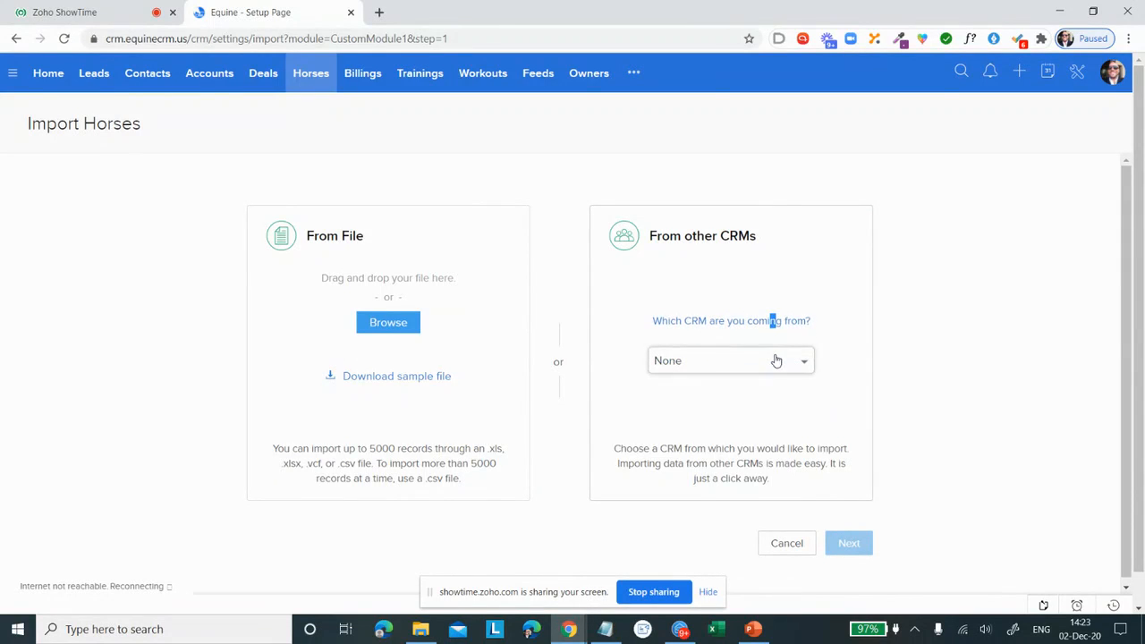
{"action": "left_click", "coordinate": [776, 360]}
{"action": "scroll", "coordinate": [765, 394], "scroll_direction": "down", "scroll_amount": 3}
{"action": "left_click", "coordinate": [767, 516]}
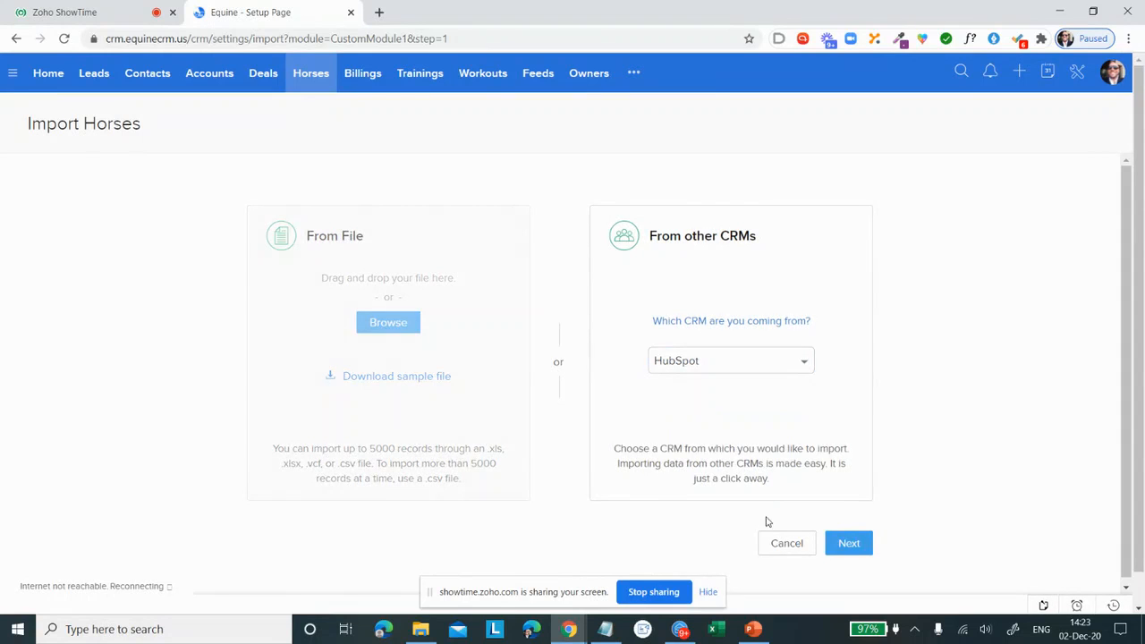
Step: Continue to the HubSpot migration form, view its API token field, and cancel the migration
{"action": "left_click", "coordinate": [848, 544]}
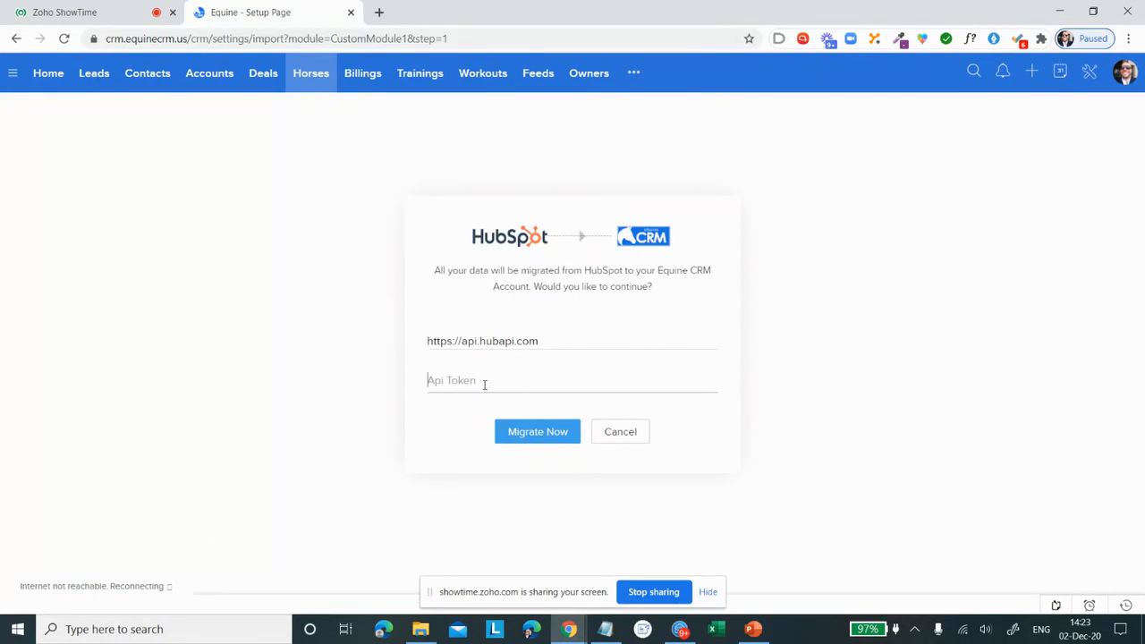
{"action": "left_click", "coordinate": [458, 380]}
{"action": "left_click", "coordinate": [623, 435]}
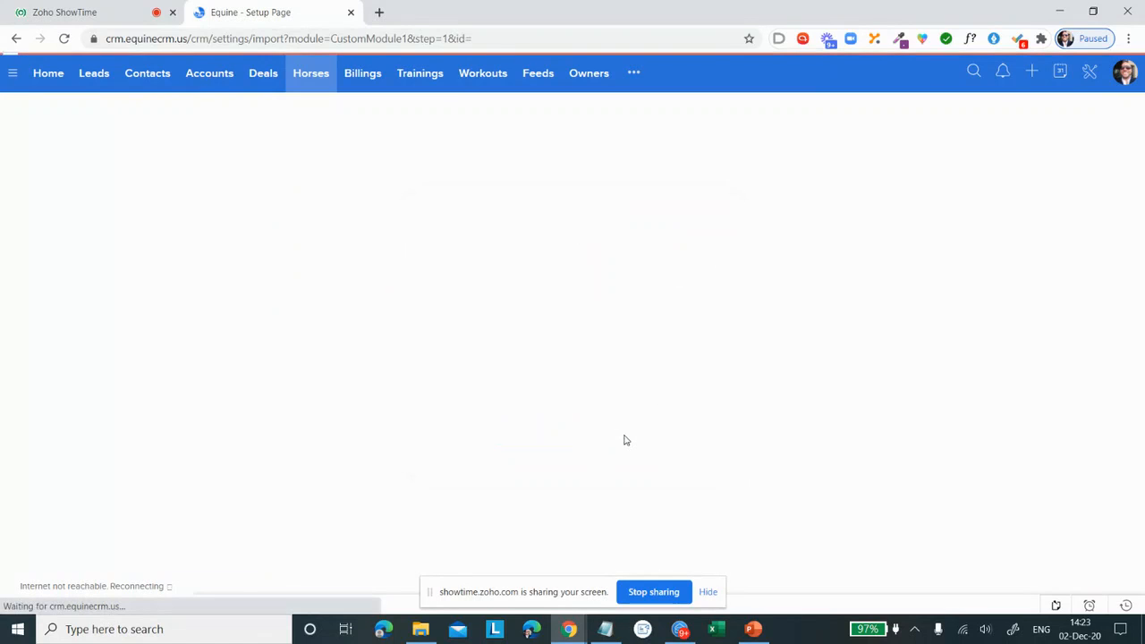
Step: Open the data export page in Setup and examine the modules available for export, leaving the Leads choice unchanged
{"action": "left_click", "coordinate": [1096, 77]}
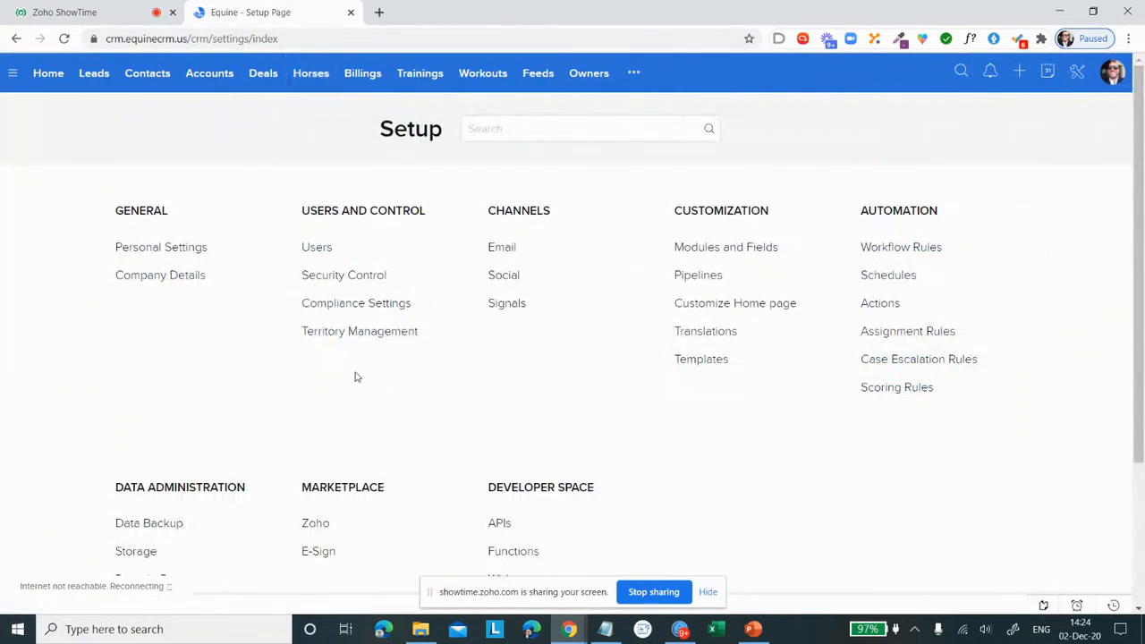
{"action": "scroll", "coordinate": [273, 313], "scroll_direction": "down", "scroll_amount": 2}
{"action": "left_click", "coordinate": [132, 469]}
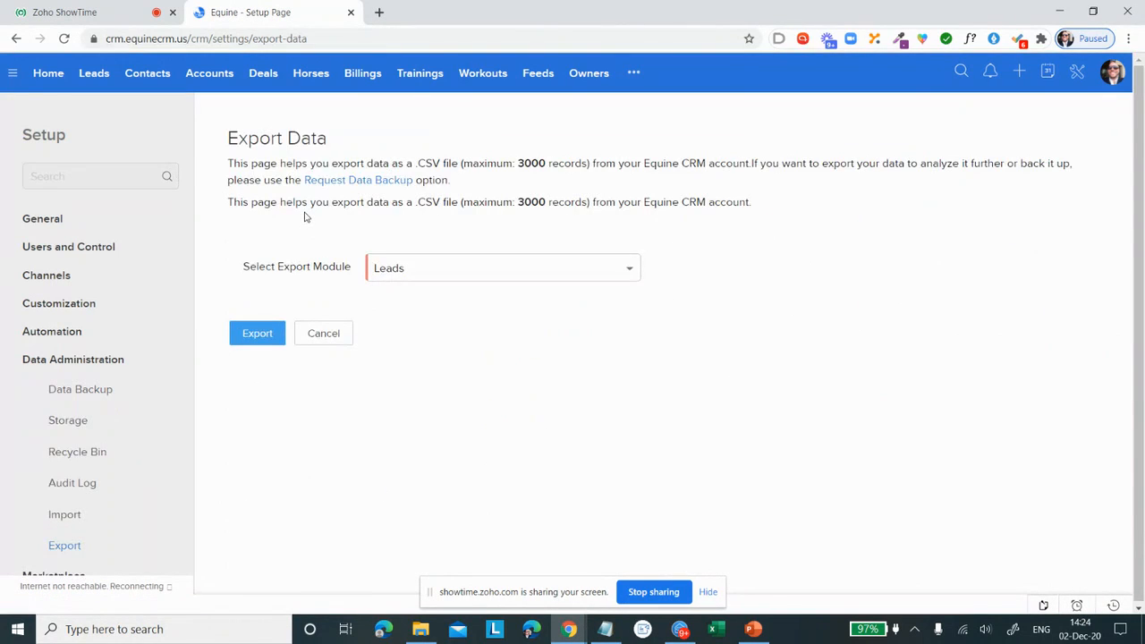
{"action": "left_click", "coordinate": [454, 263]}
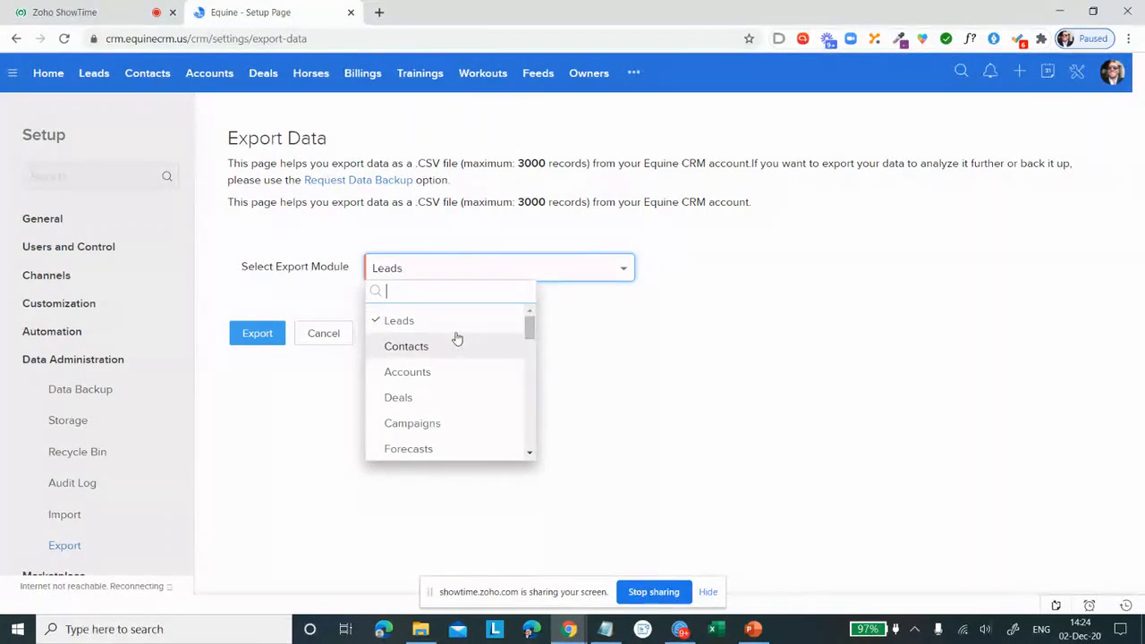
{"action": "scroll", "coordinate": [456, 336], "scroll_direction": "down", "scroll_amount": 1}
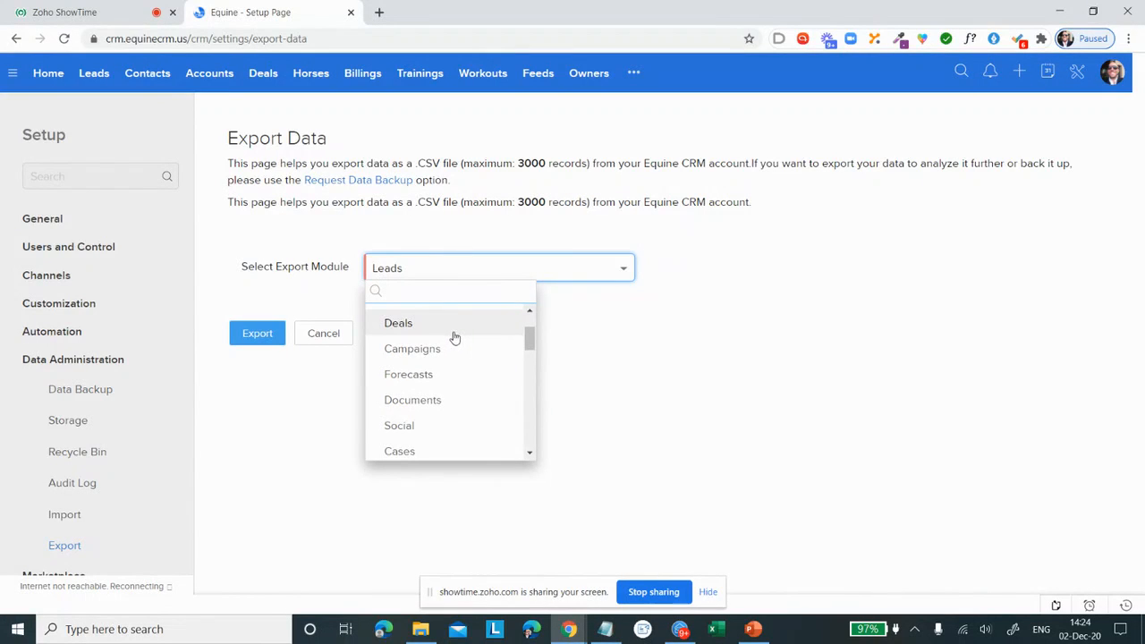
{"action": "scroll", "coordinate": [455, 337], "scroll_direction": "down", "scroll_amount": 2}
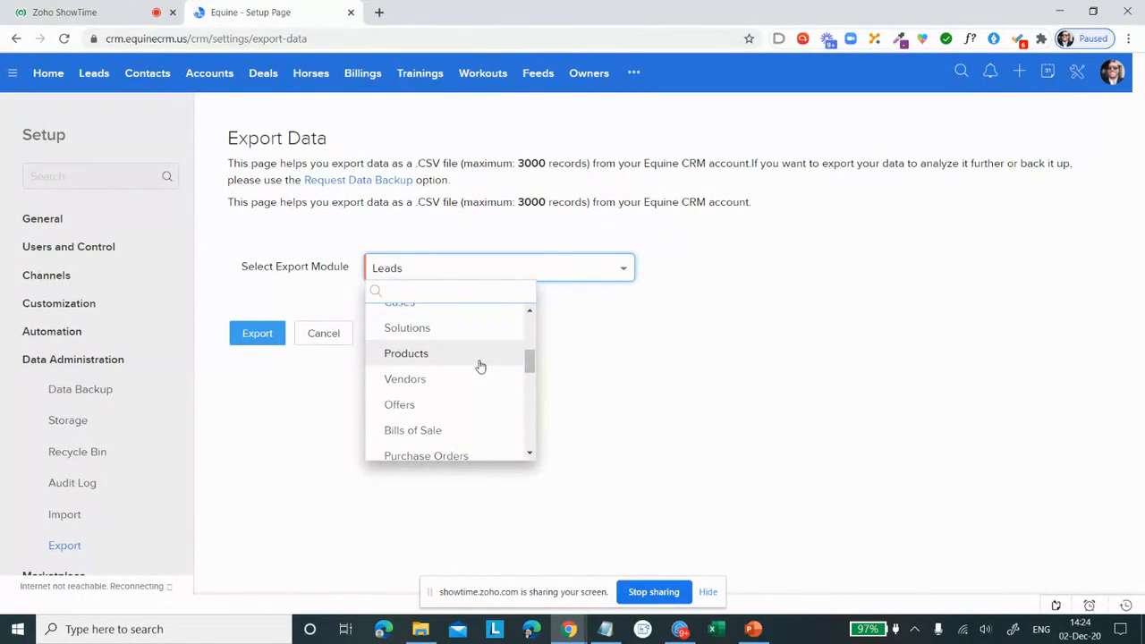
{"action": "scroll", "coordinate": [479, 365], "scroll_direction": "down", "scroll_amount": 1}
{"action": "scroll", "coordinate": [467, 358], "scroll_direction": "down", "scroll_amount": 1}
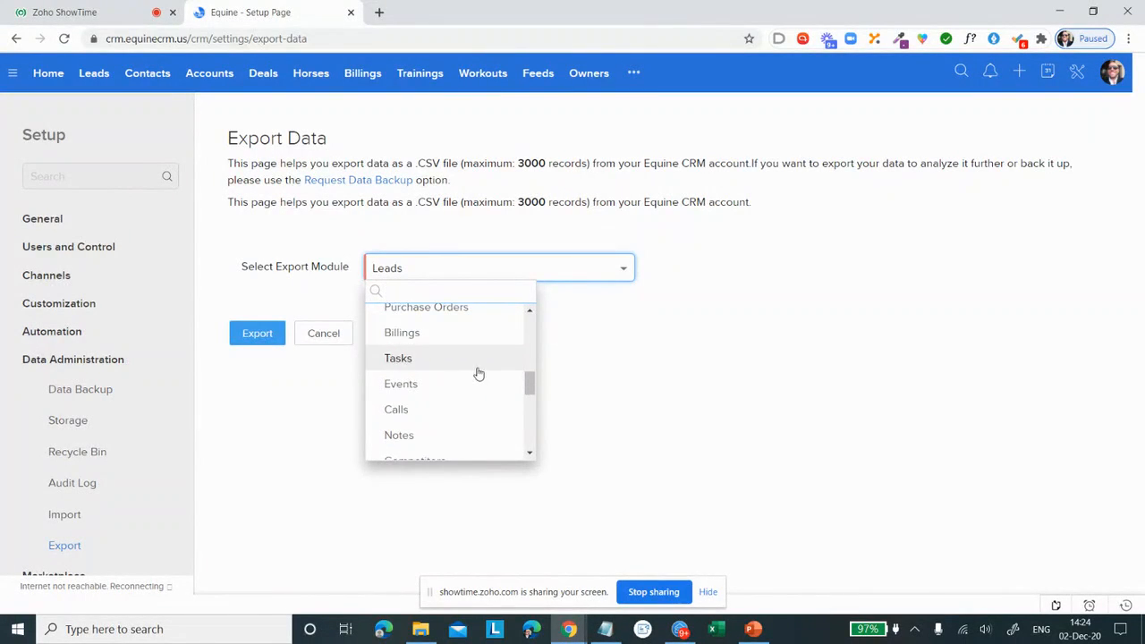
{"action": "left_click", "coordinate": [765, 340]}
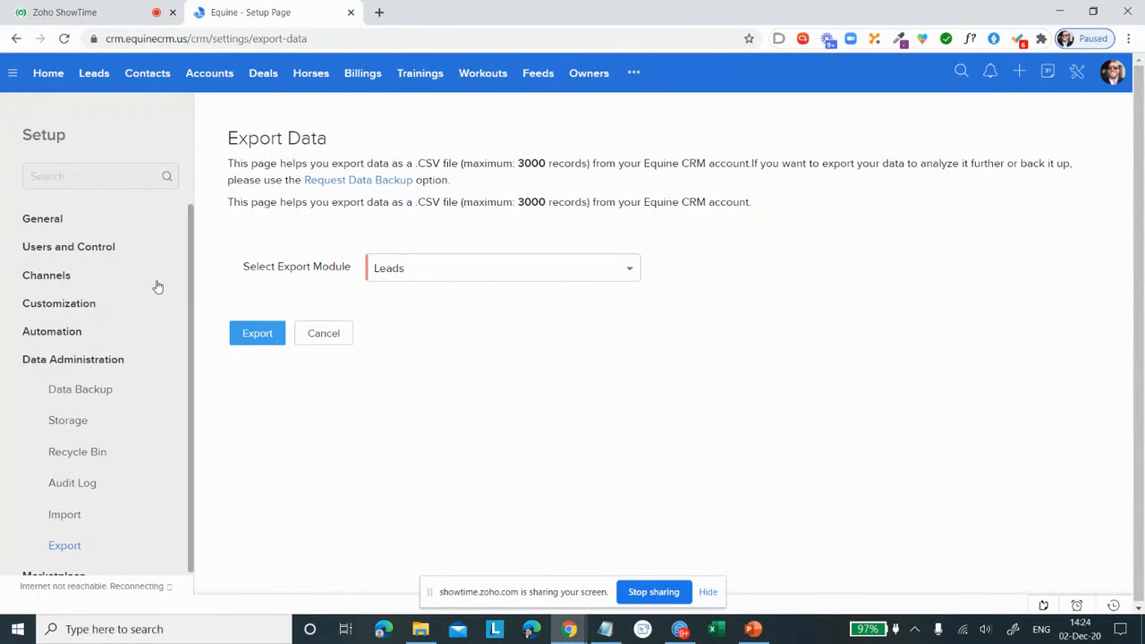
Step: Select all records in the Leads module, view the available bulk actions, and clear the selection
{"action": "left_click", "coordinate": [92, 75]}
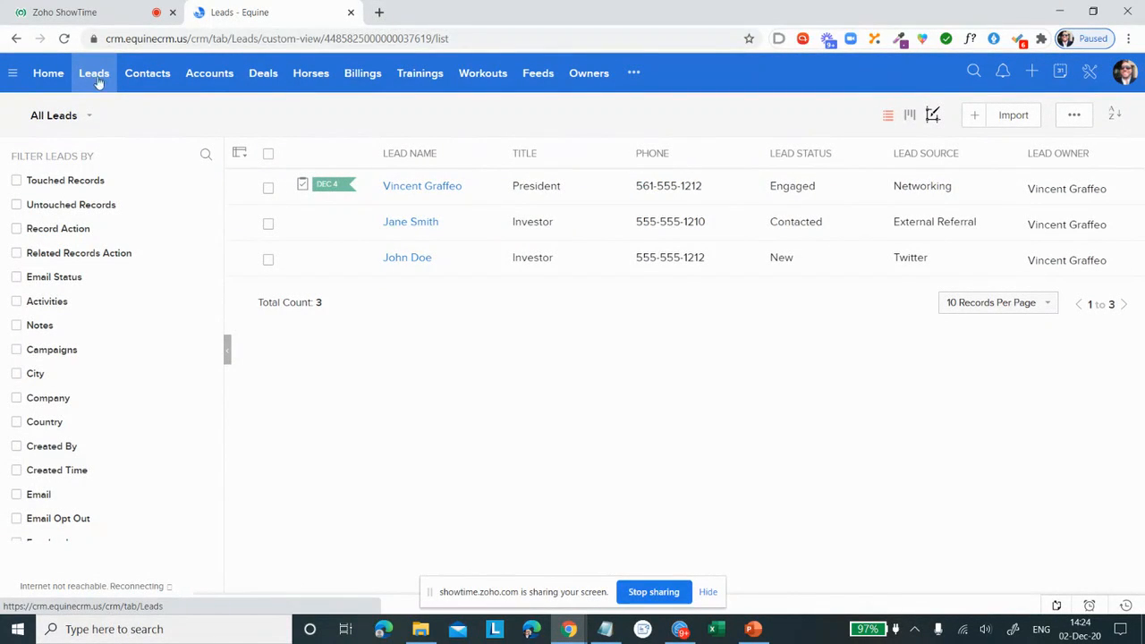
{"action": "left_click", "coordinate": [269, 155]}
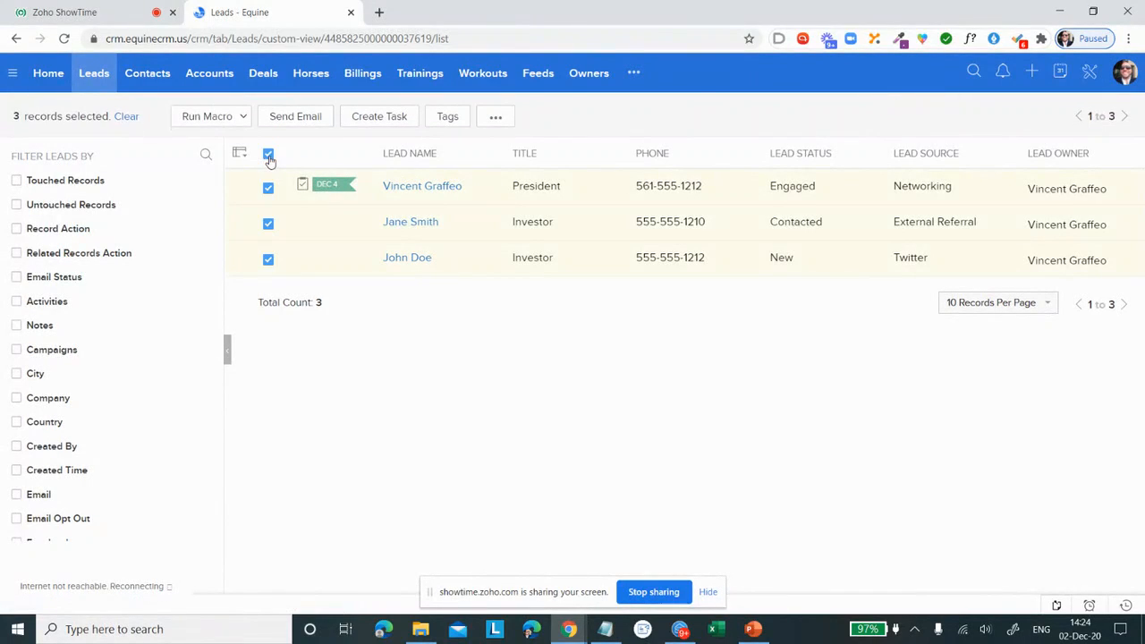
{"action": "left_click", "coordinate": [494, 119]}
{"action": "mouse_move", "coordinate": [500, 198]}
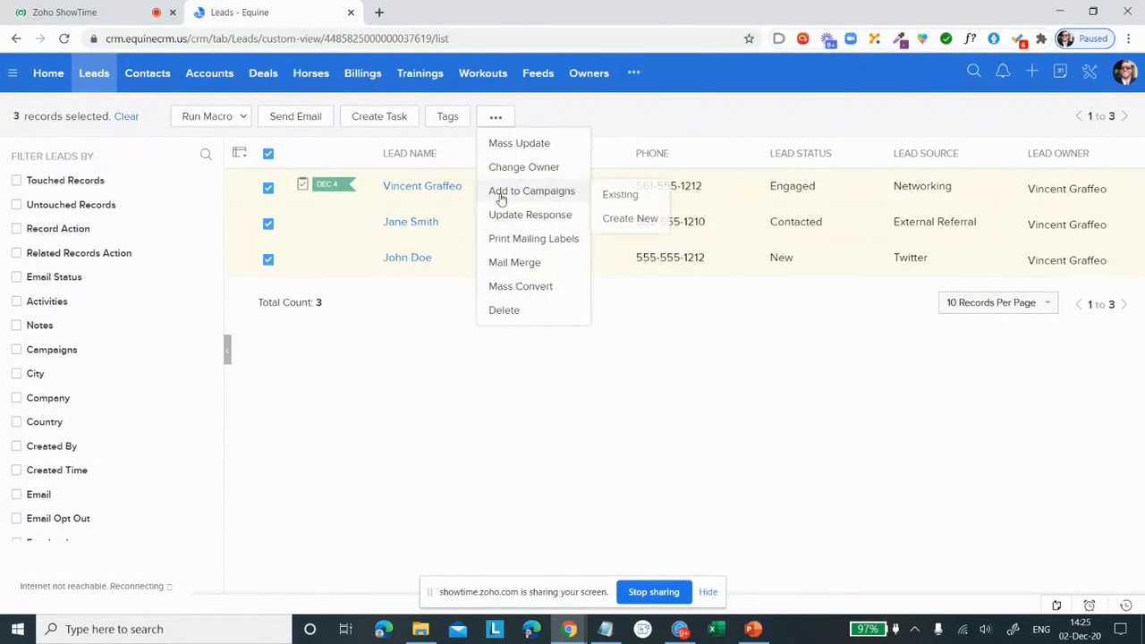
{"action": "left_click", "coordinate": [465, 410]}
{"action": "left_click", "coordinate": [269, 154]}
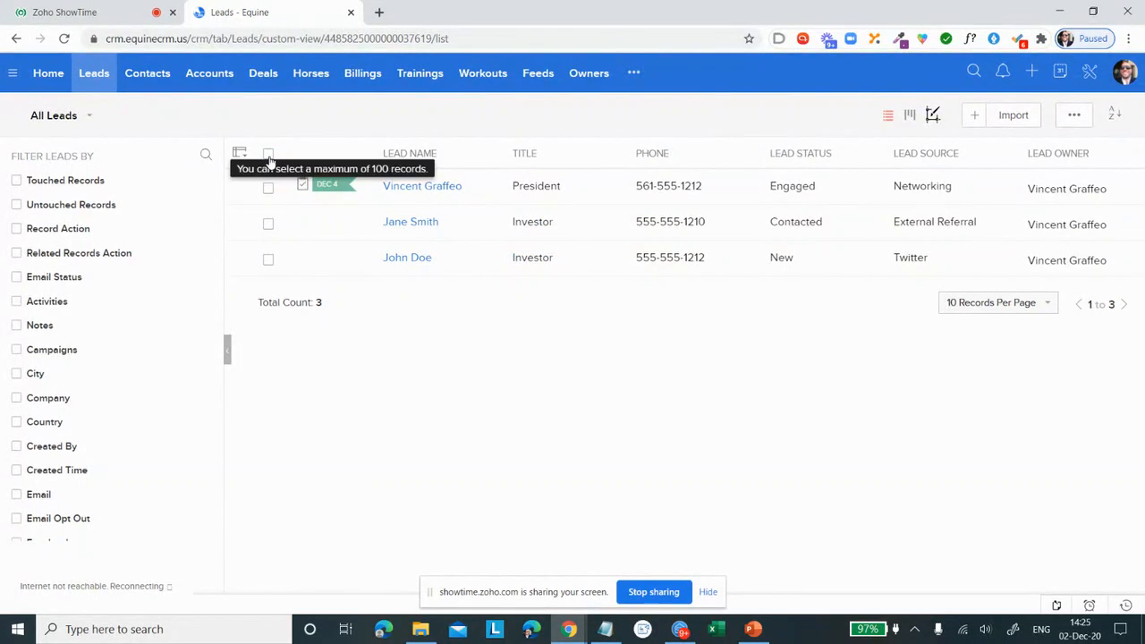
Step: Open Deduplicate Leads, choose Email as the field for identifying duplicates, and cancel without merging
{"action": "left_click", "coordinate": [1076, 119]}
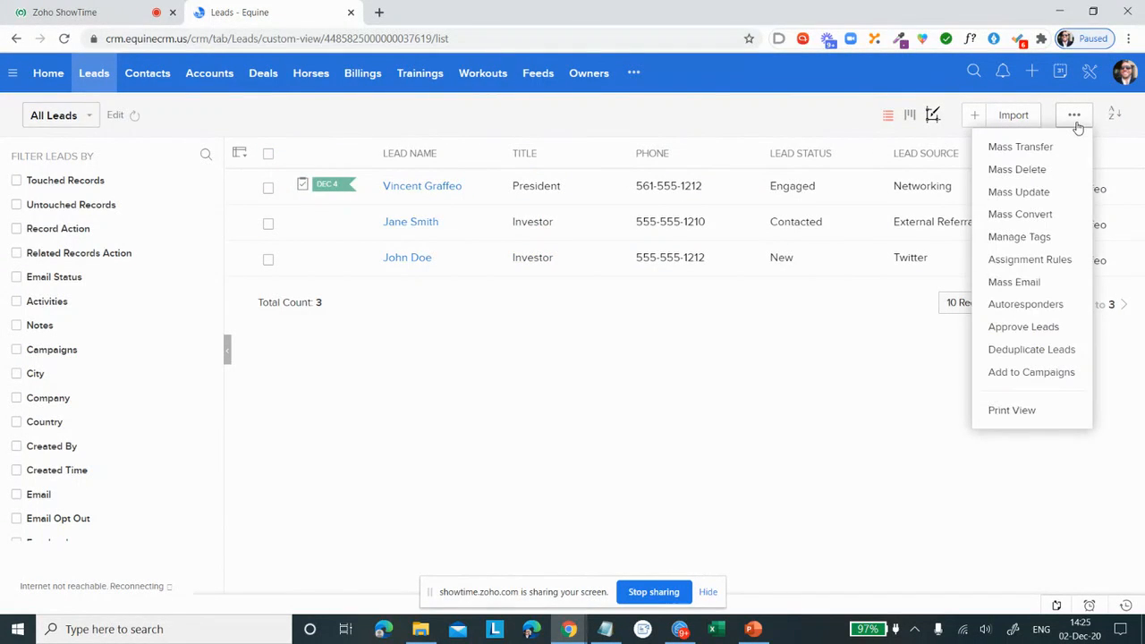
{"action": "left_click", "coordinate": [1058, 354]}
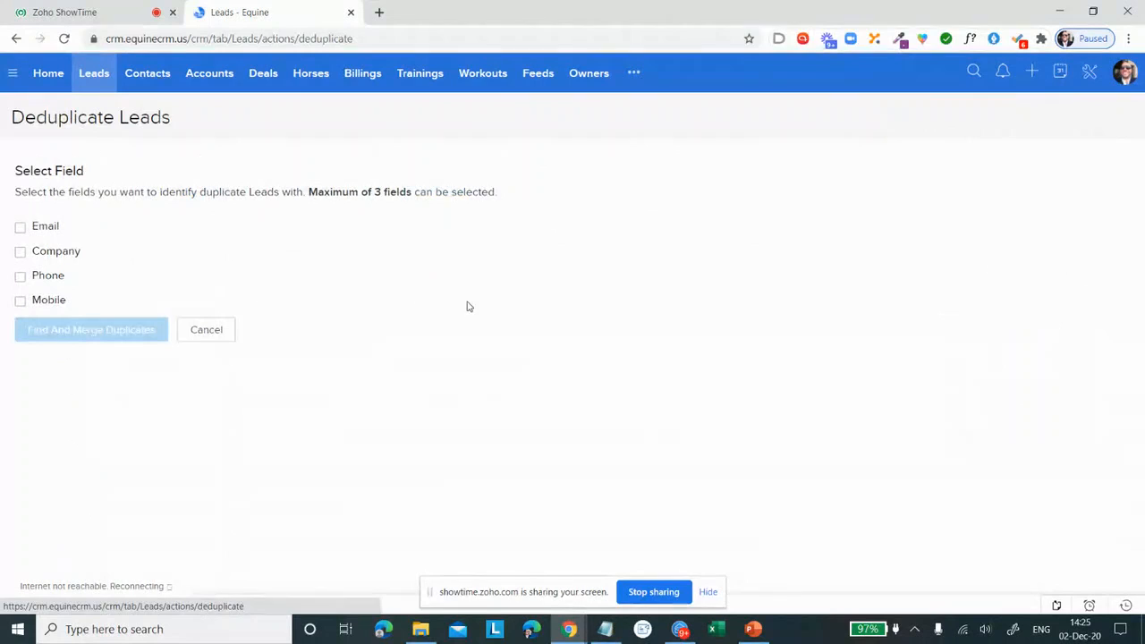
{"action": "left_click", "coordinate": [21, 229]}
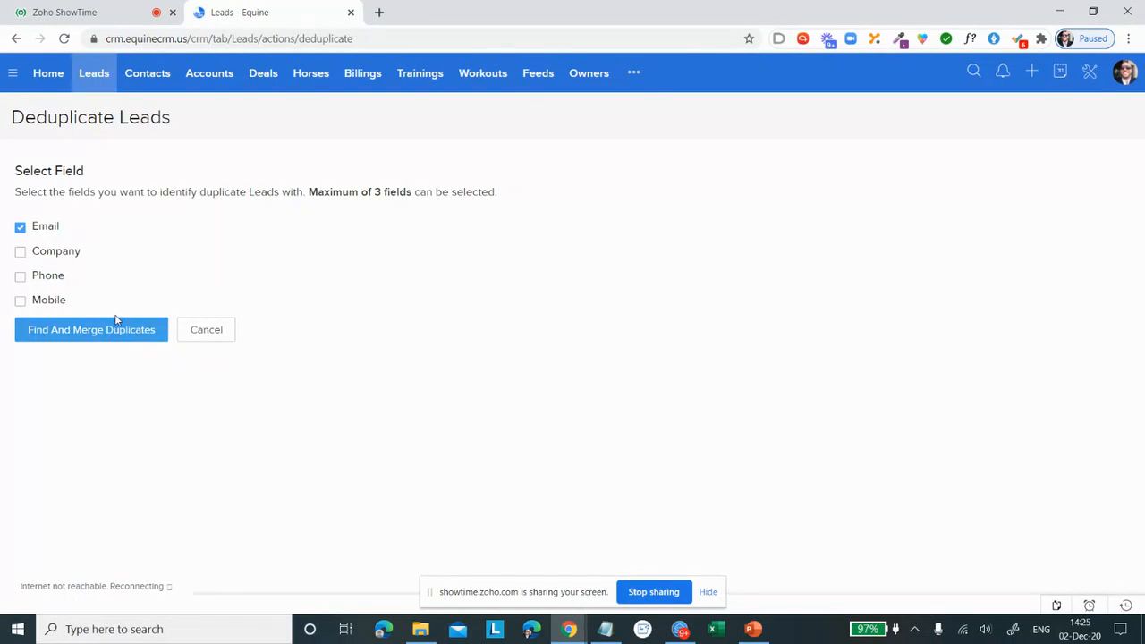
{"action": "left_click", "coordinate": [221, 332]}
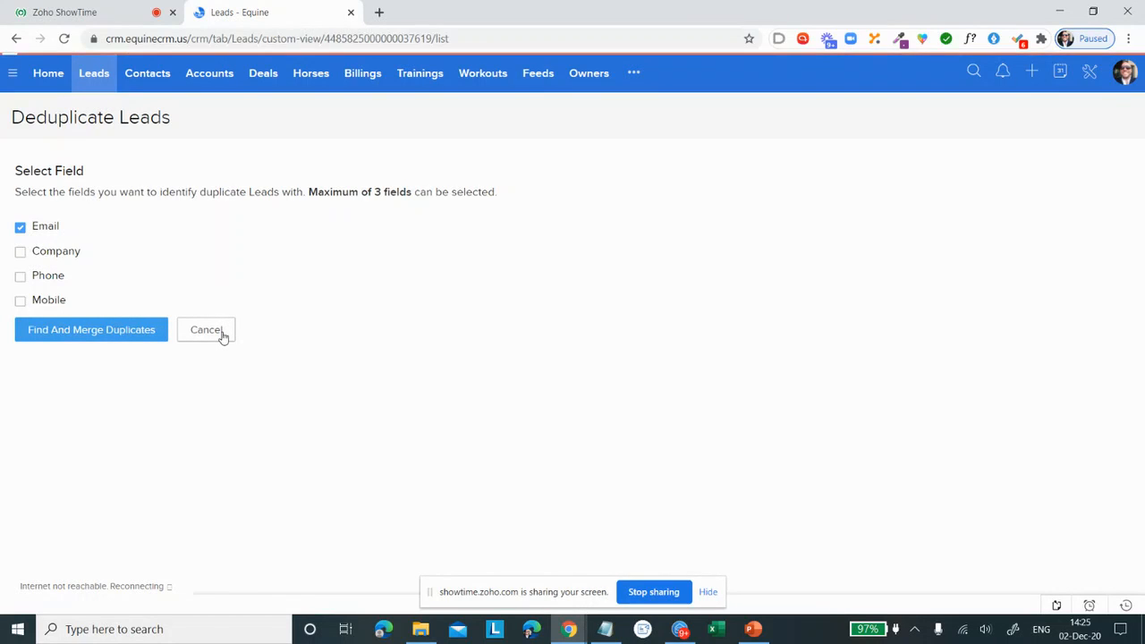
Step: In the Horses module, set an Age filter equal to 2
{"action": "left_click", "coordinate": [313, 76]}
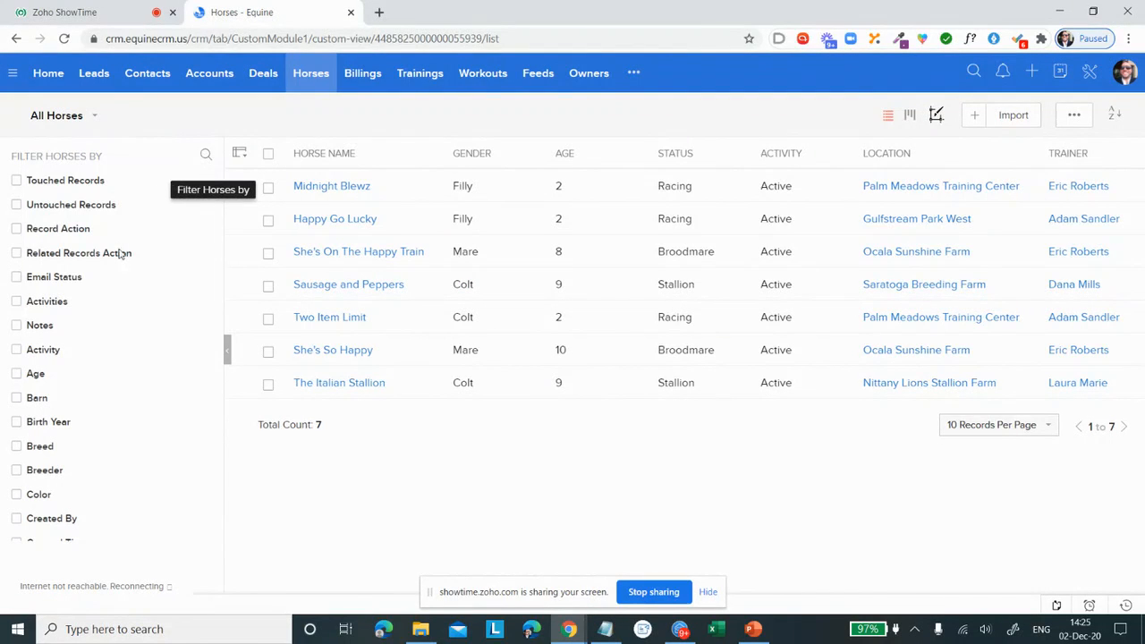
{"action": "left_click", "coordinate": [17, 374]}
{"action": "left_click", "coordinate": [86, 394]}
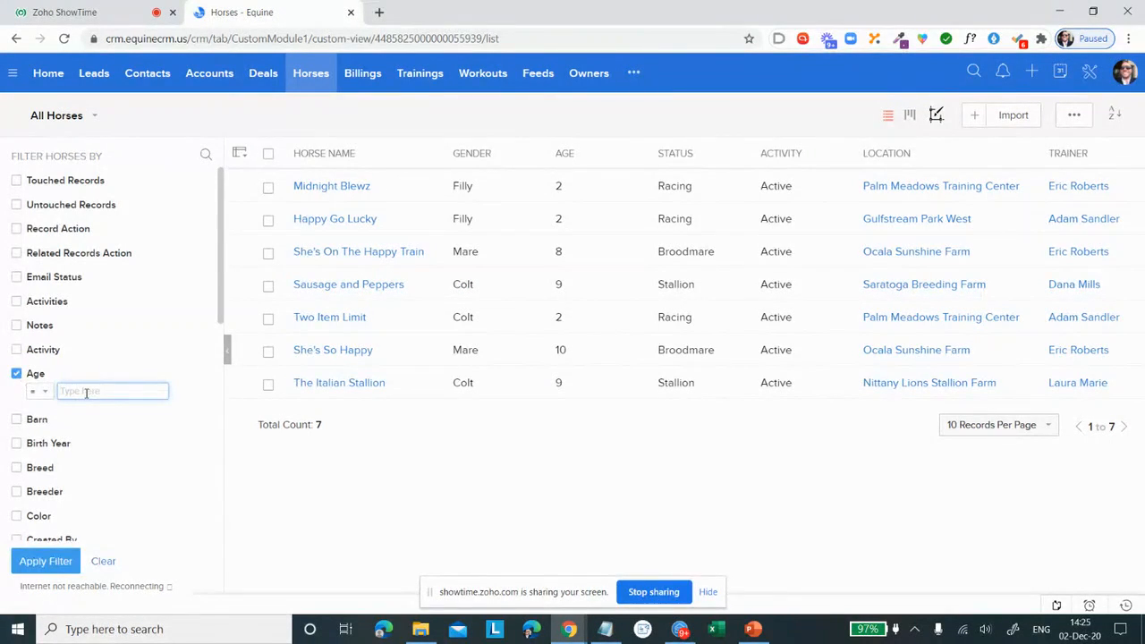
{"action": "type", "text": "2"}
Step: Add a Foaling State filter for the horses and set it to Florida
{"action": "scroll", "coordinate": [89, 426], "scroll_direction": "down", "scroll_amount": 2}
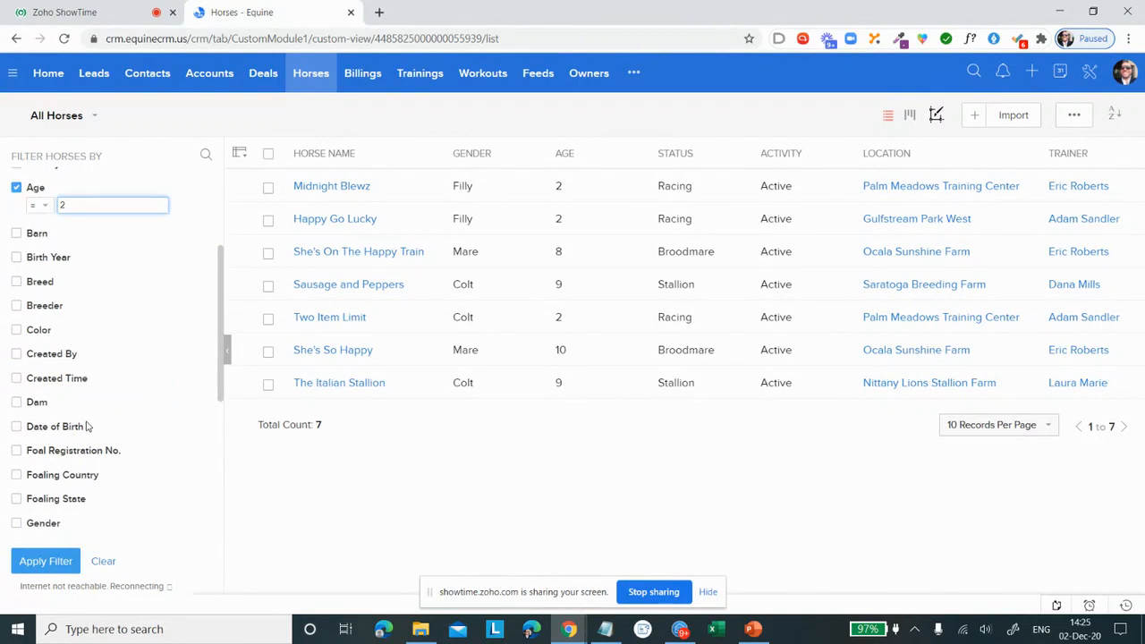
{"action": "left_click", "coordinate": [85, 499]}
{"action": "scroll", "coordinate": [134, 474], "scroll_direction": "down", "scroll_amount": 2}
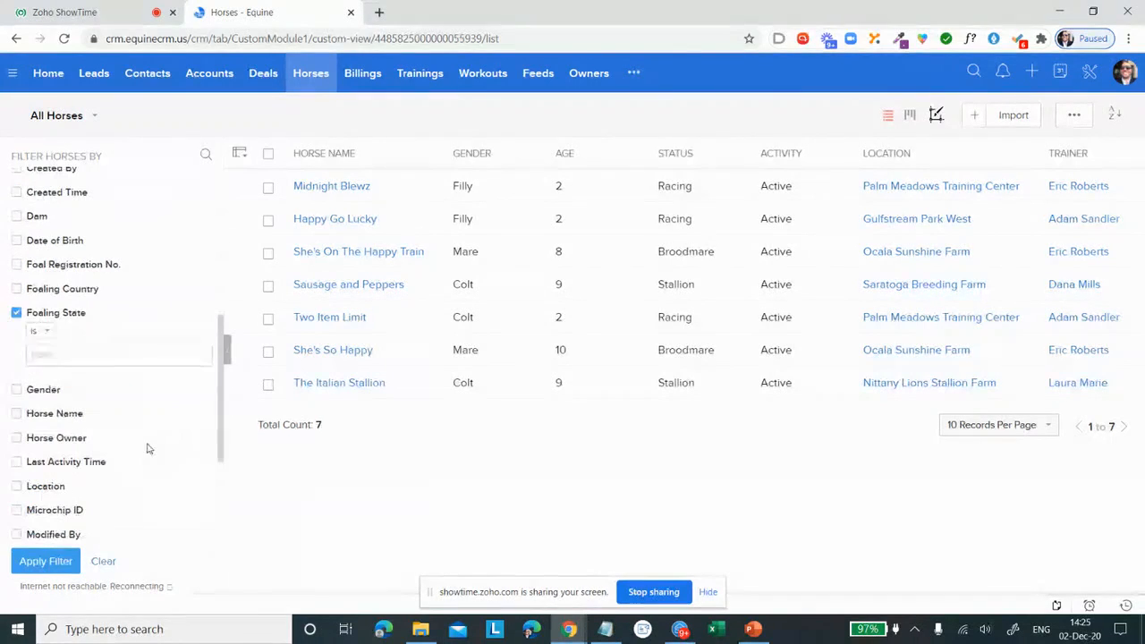
{"action": "left_click", "coordinate": [141, 349]}
{"action": "type", "text": "Flo"}
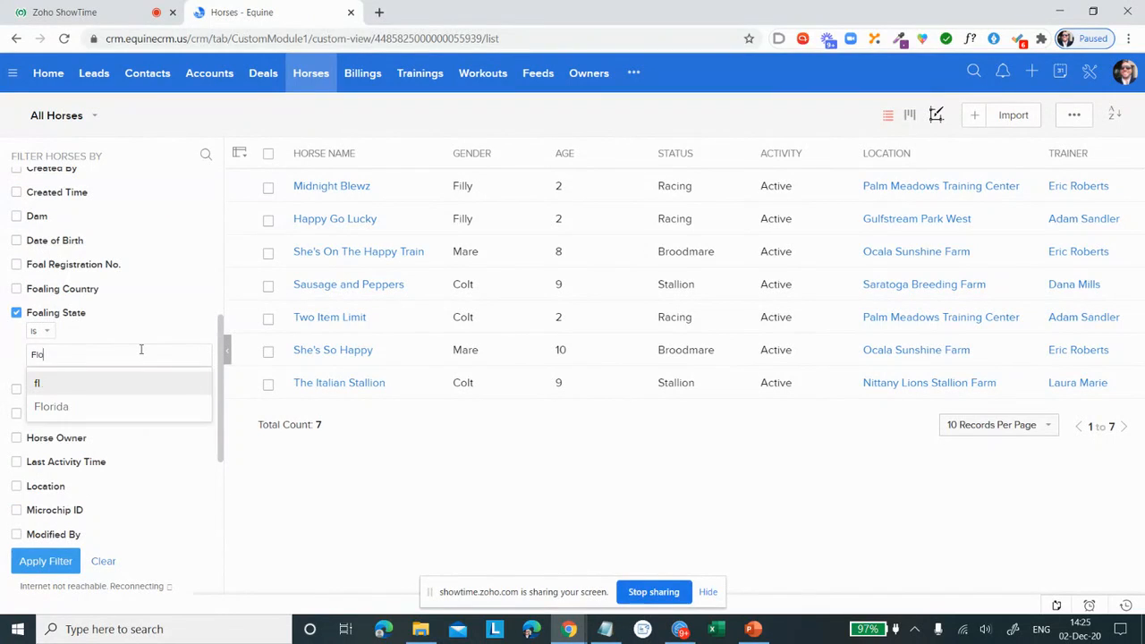
{"action": "type", "text": "rida"}
{"action": "left_click", "coordinate": [127, 378]}
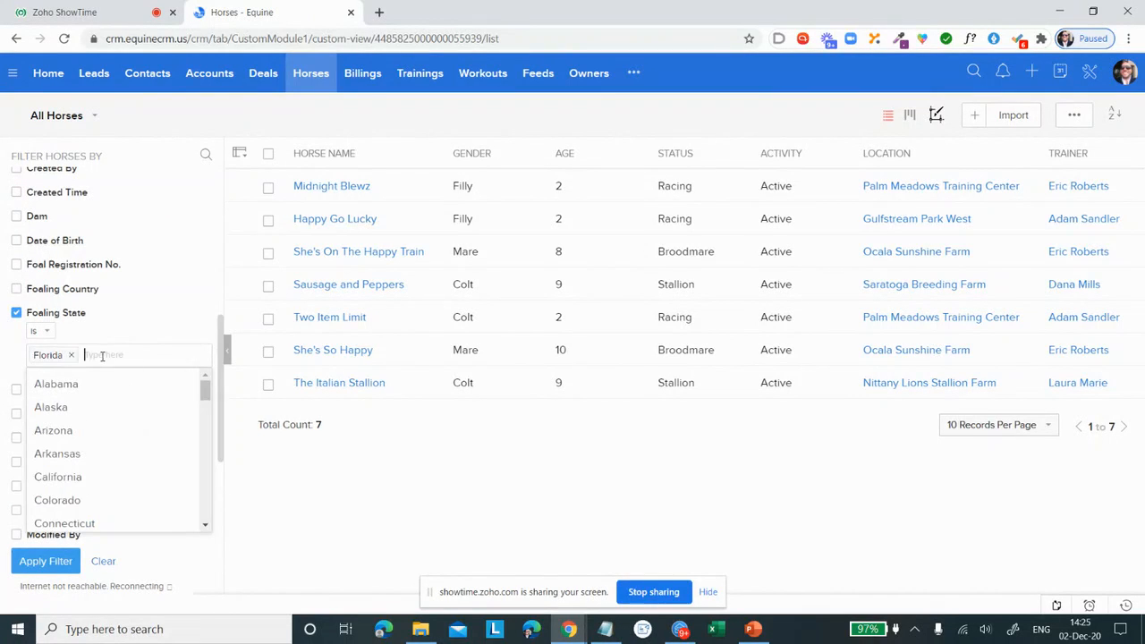
Step: Add a Gender filter set to Filly and apply the filters to the horse list
{"action": "left_click", "coordinate": [41, 391]}
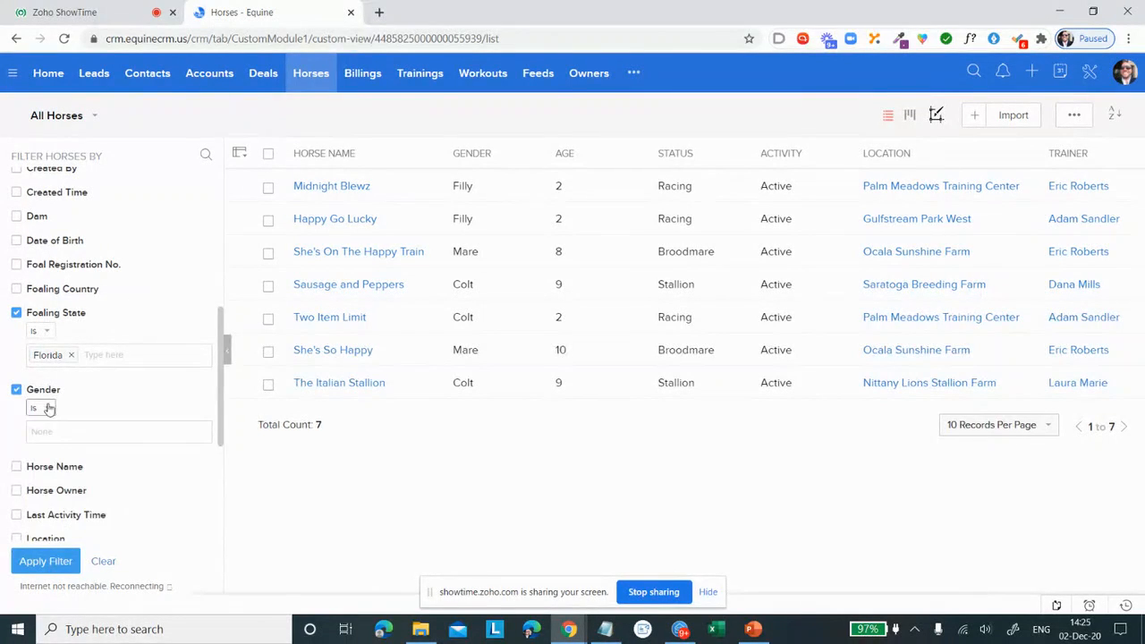
{"action": "left_click", "coordinate": [61, 429]}
{"action": "left_click", "coordinate": [63, 486]}
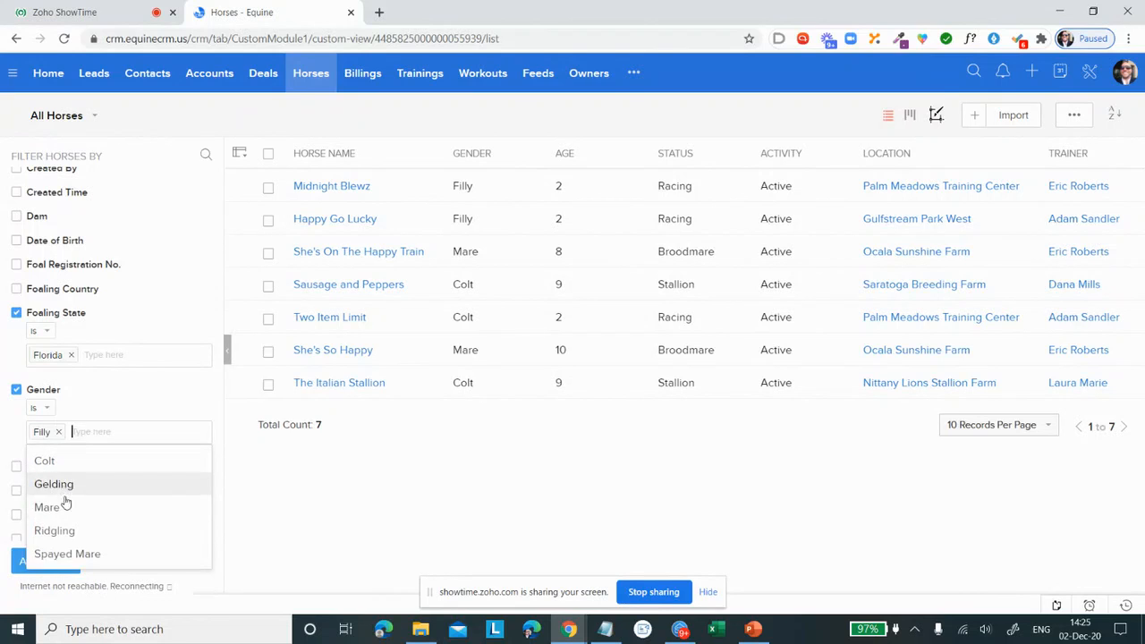
{"action": "left_click", "coordinate": [47, 561]}
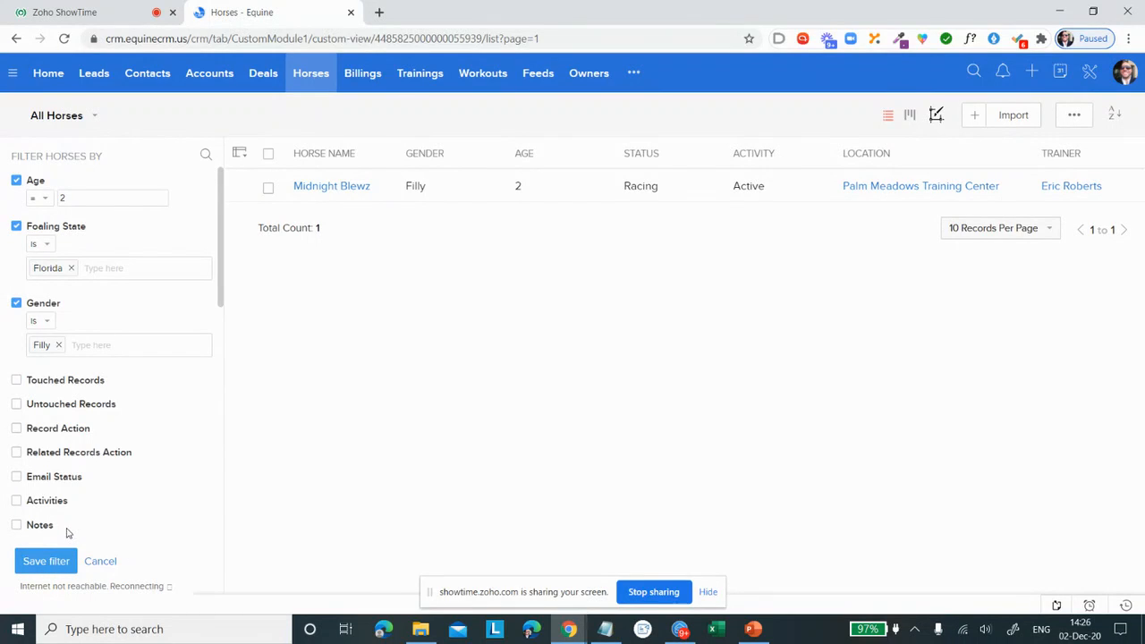
Step: Decline saving the horse filter and clear all its criteria
{"action": "left_click", "coordinate": [101, 563]}
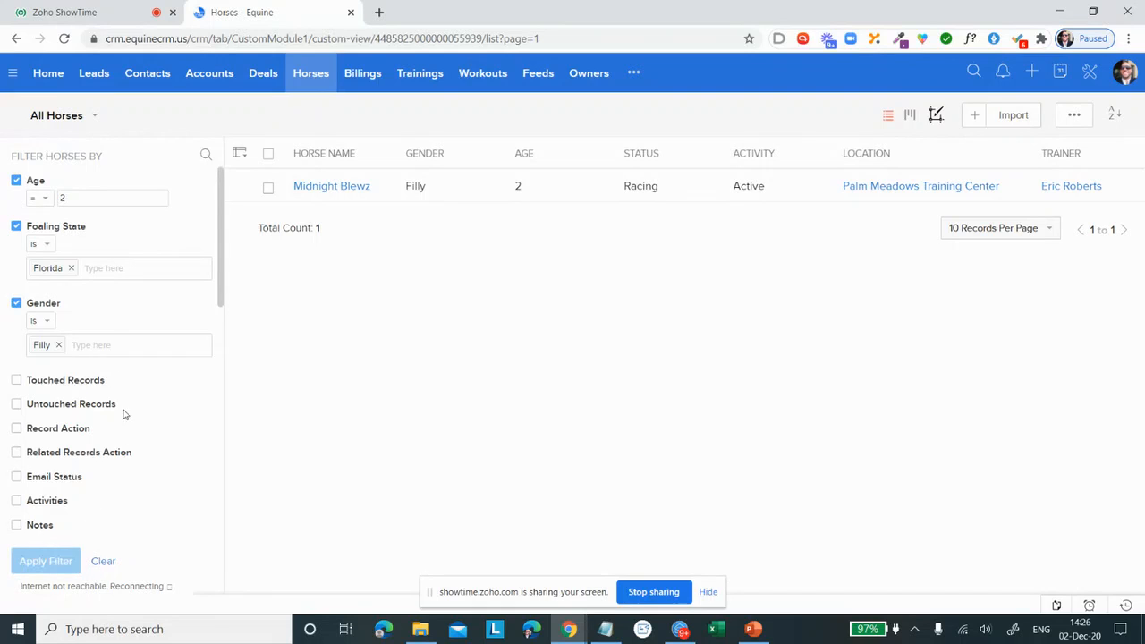
{"action": "left_click", "coordinate": [105, 564]}
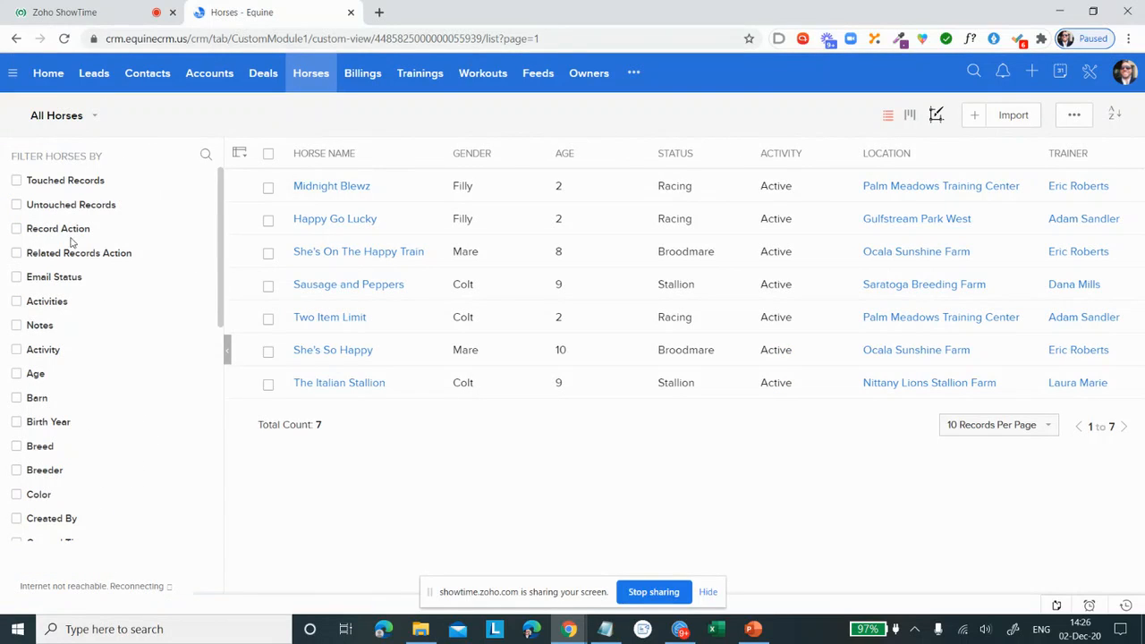
Step: View the filter fields offered in the Contacts module and open the Accounts module's list
{"action": "left_click", "coordinate": [140, 78]}
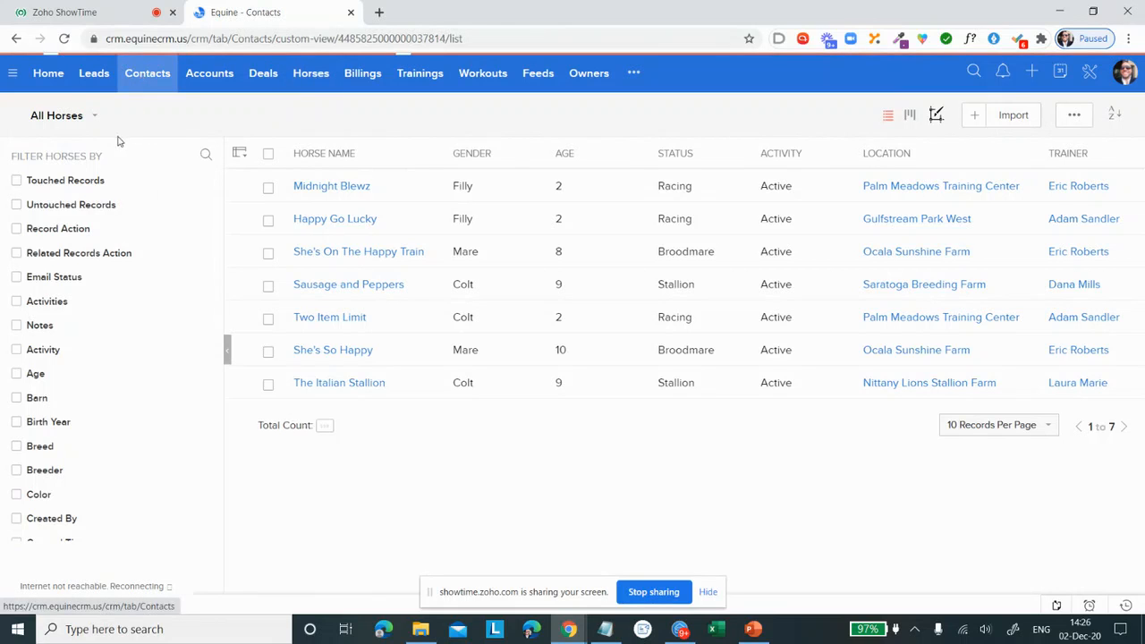
{"action": "scroll", "coordinate": [103, 380], "scroll_direction": "down", "scroll_amount": 10}
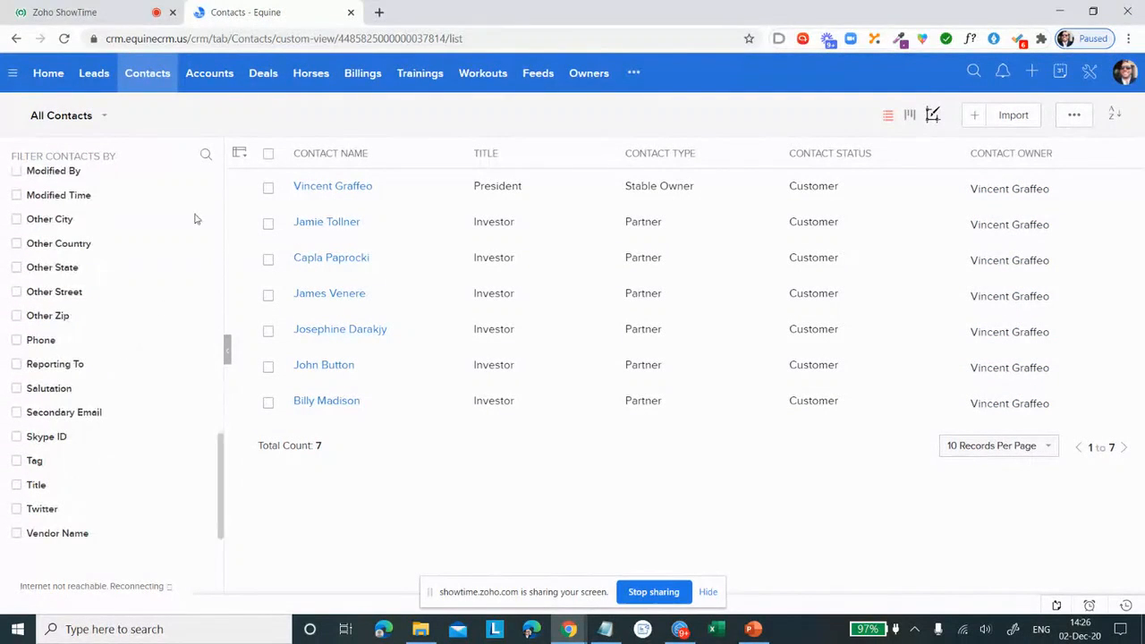
{"action": "left_click", "coordinate": [225, 72]}
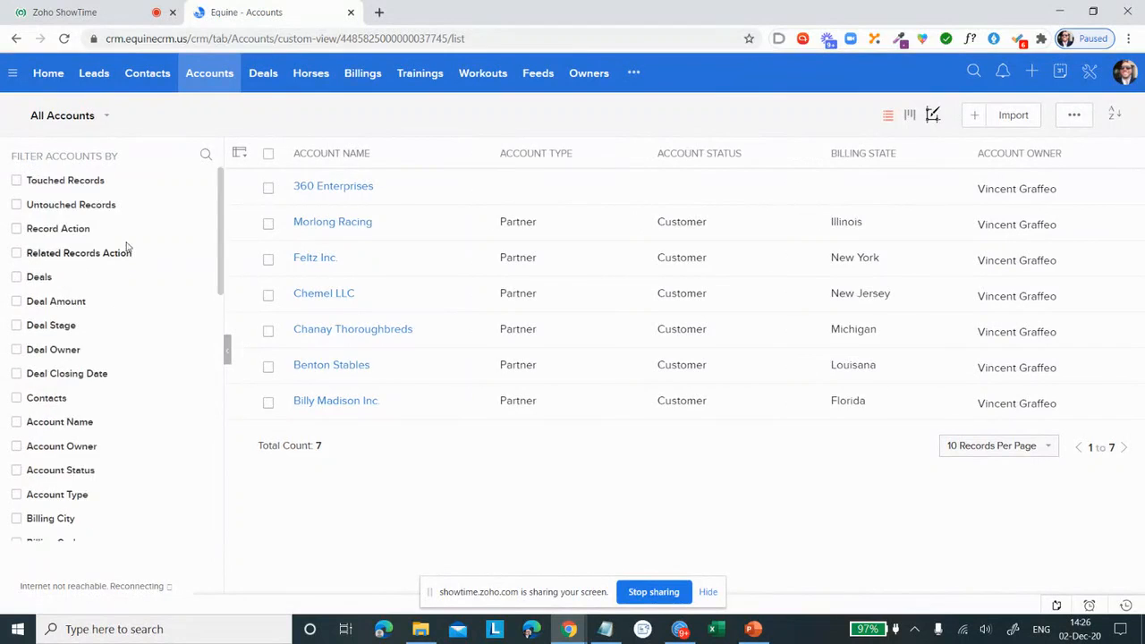
Step: View the filter fields offered in the Accounts module, and look at the Trainings and Workouts modules
{"action": "scroll", "coordinate": [128, 248], "scroll_direction": "down", "scroll_amount": 5}
{"action": "scroll", "coordinate": [123, 243], "scroll_direction": "up", "scroll_amount": 2}
{"action": "scroll", "coordinate": [126, 259], "scroll_direction": "up", "scroll_amount": 3}
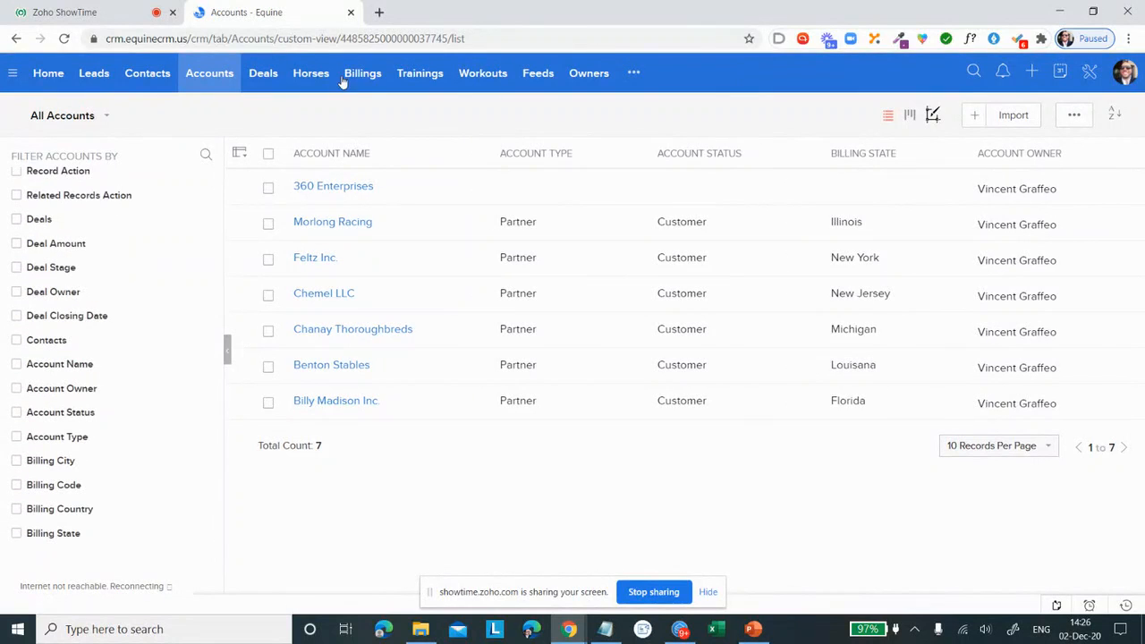
{"action": "left_click", "coordinate": [419, 72]}
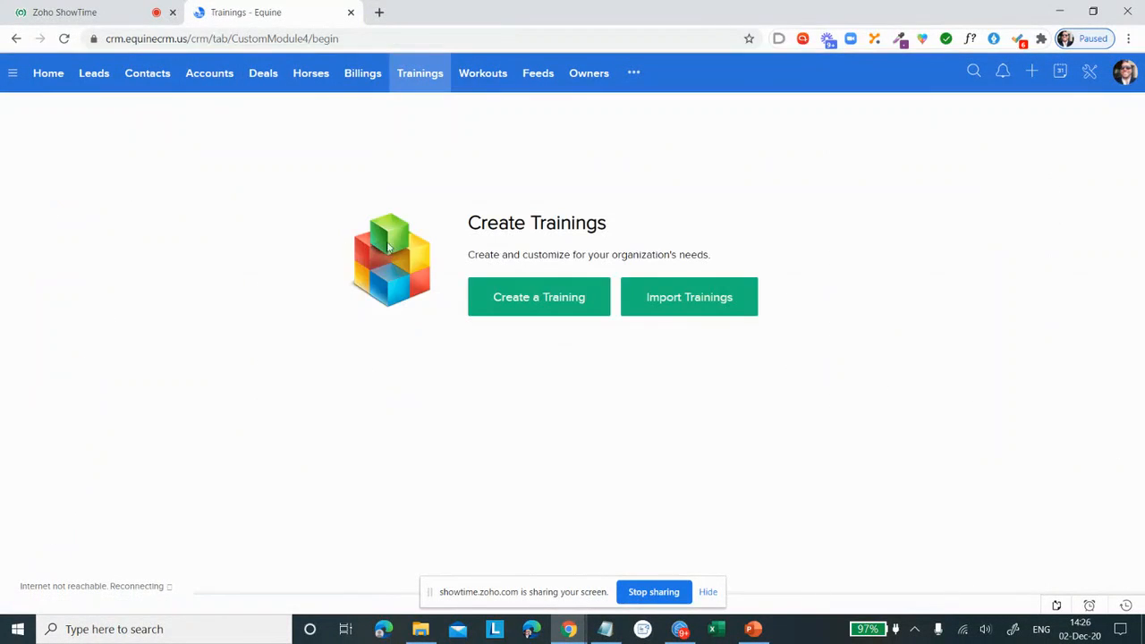
{"action": "left_click", "coordinate": [495, 78]}
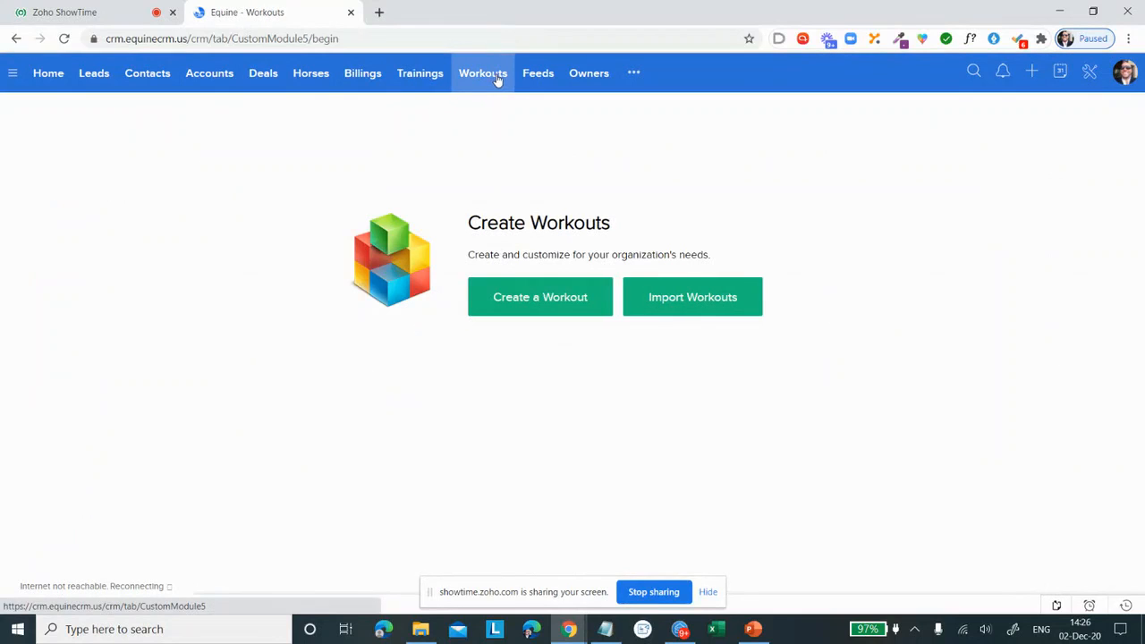
Step: Open the Billings module's list and view its filter fields
{"action": "left_click", "coordinate": [356, 78]}
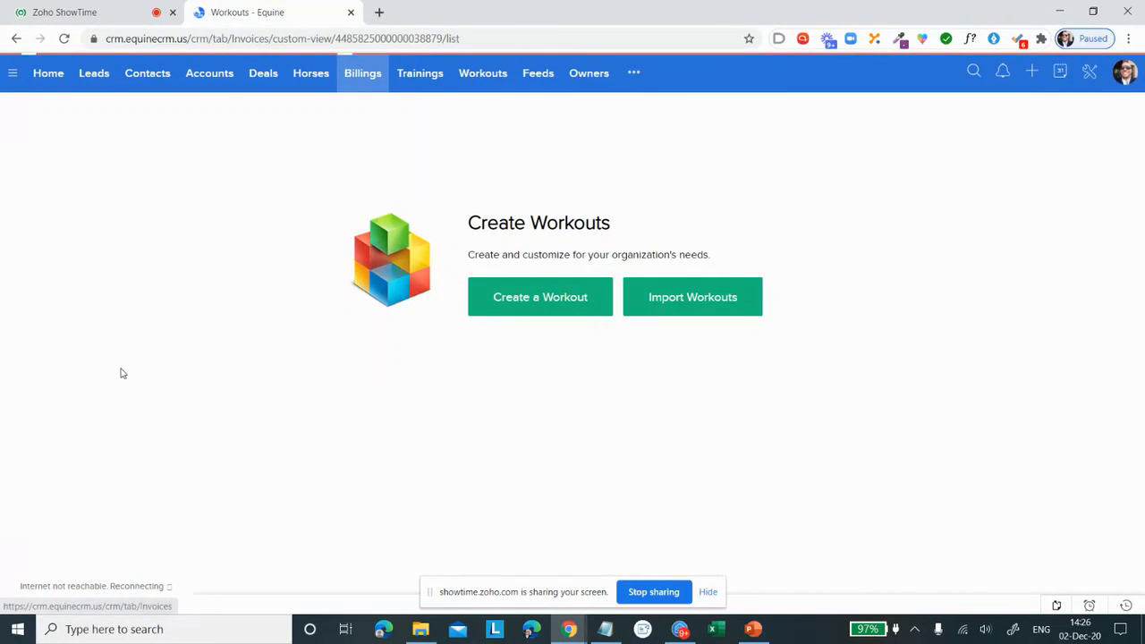
{"action": "scroll", "coordinate": [113, 240], "scroll_direction": "down", "scroll_amount": 2}
{"action": "scroll", "coordinate": [107, 272], "scroll_direction": "up", "scroll_amount": 2}
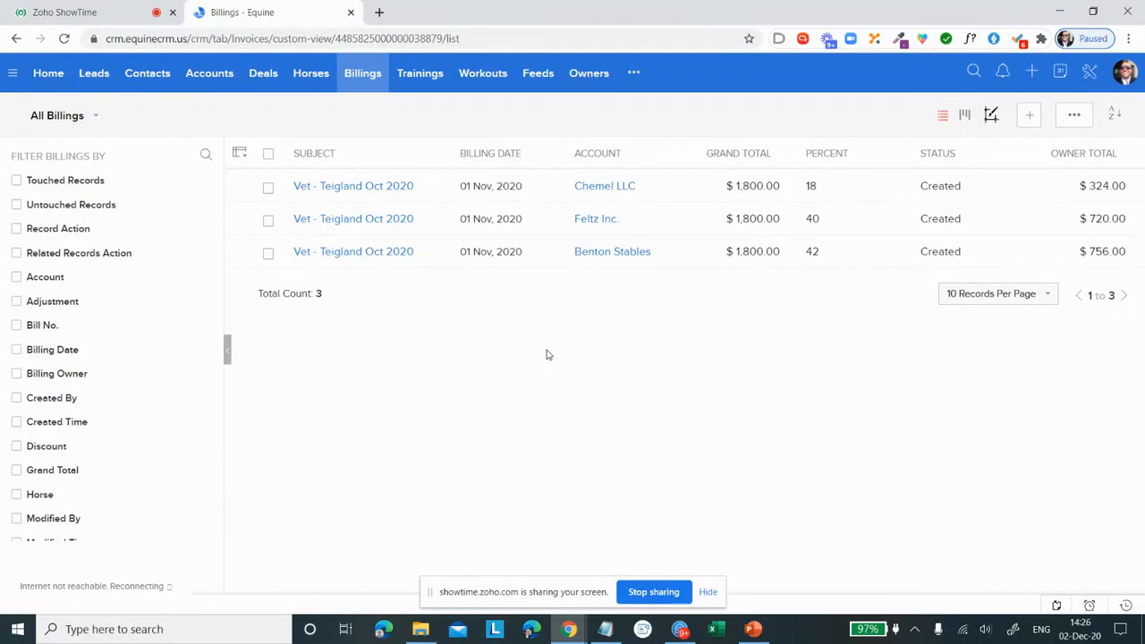
Step: Select all records in the Leads module and mass update their Lead Status to Pre Qualified
{"action": "left_click", "coordinate": [89, 79]}
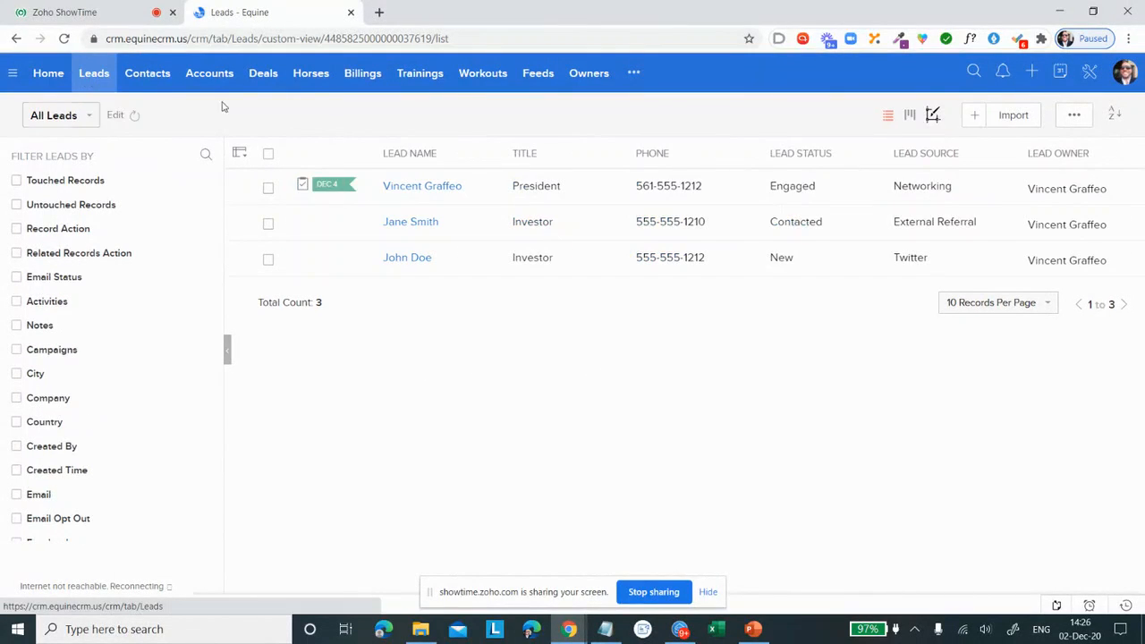
{"action": "left_click", "coordinate": [268, 155]}
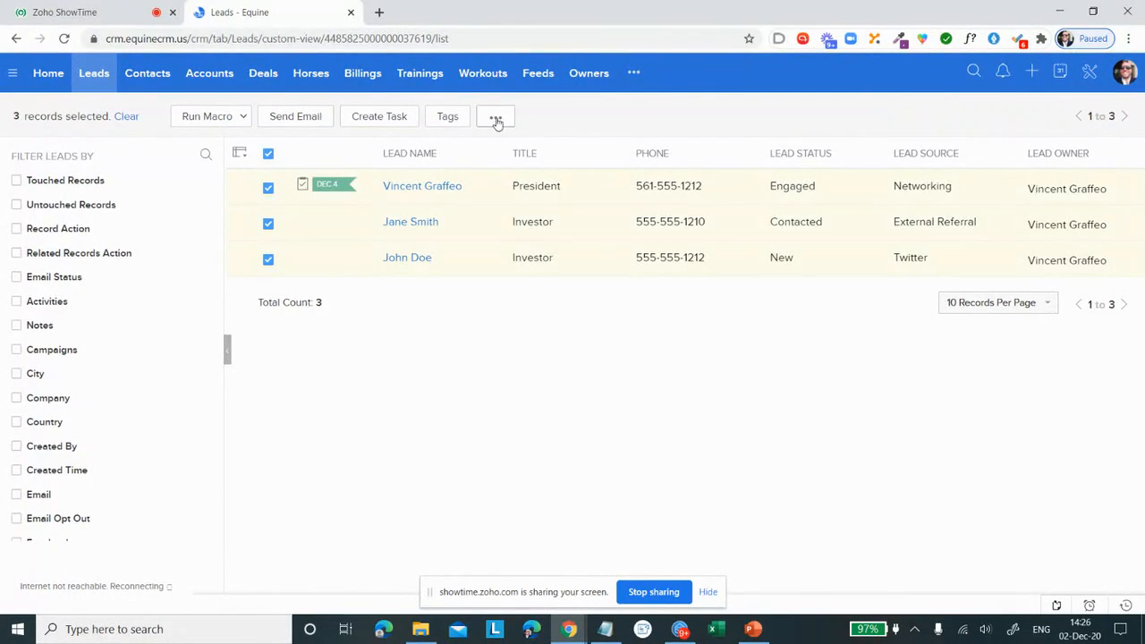
{"action": "left_click", "coordinate": [490, 129]}
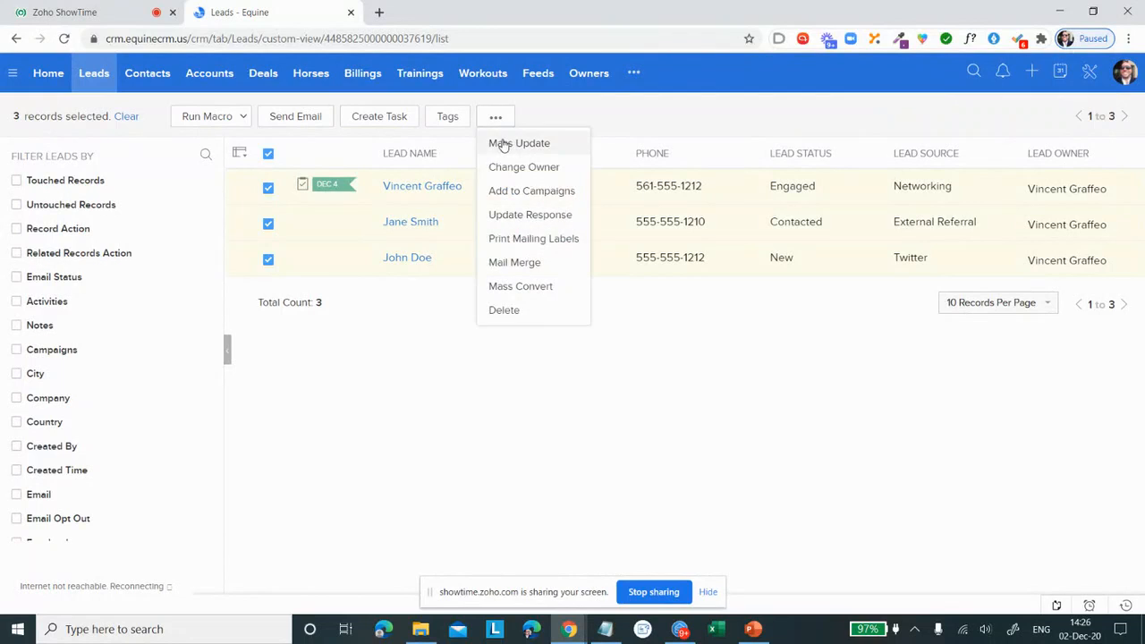
{"action": "left_click", "coordinate": [503, 145]}
{"action": "left_click", "coordinate": [461, 118]}
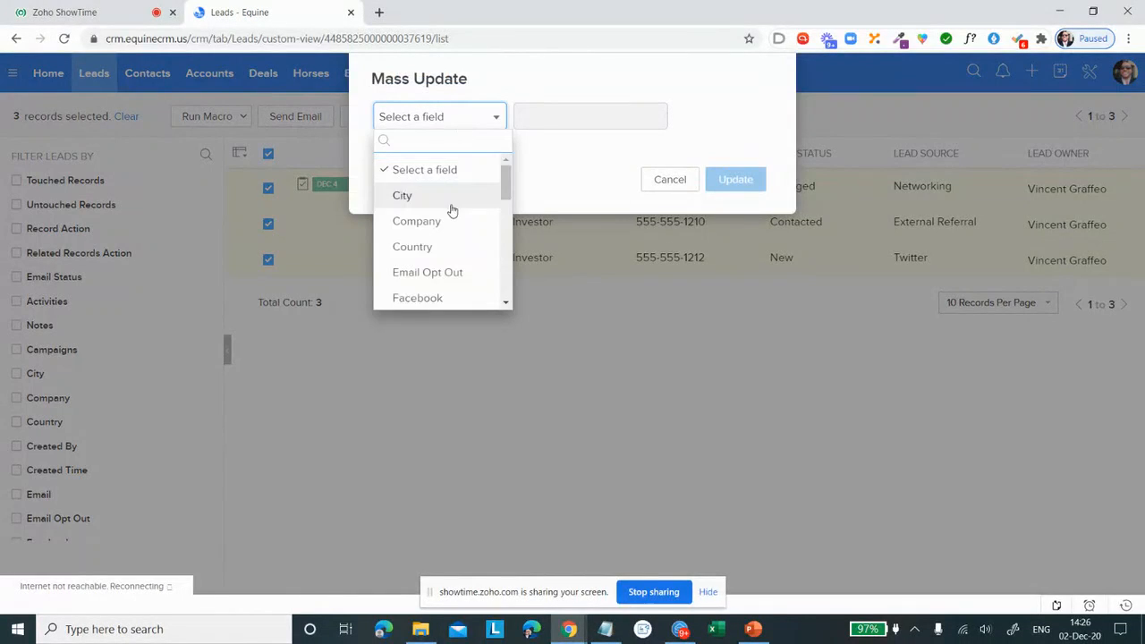
{"action": "scroll", "coordinate": [448, 206], "scroll_direction": "down", "scroll_amount": 3}
{"action": "left_click", "coordinate": [442, 179]}
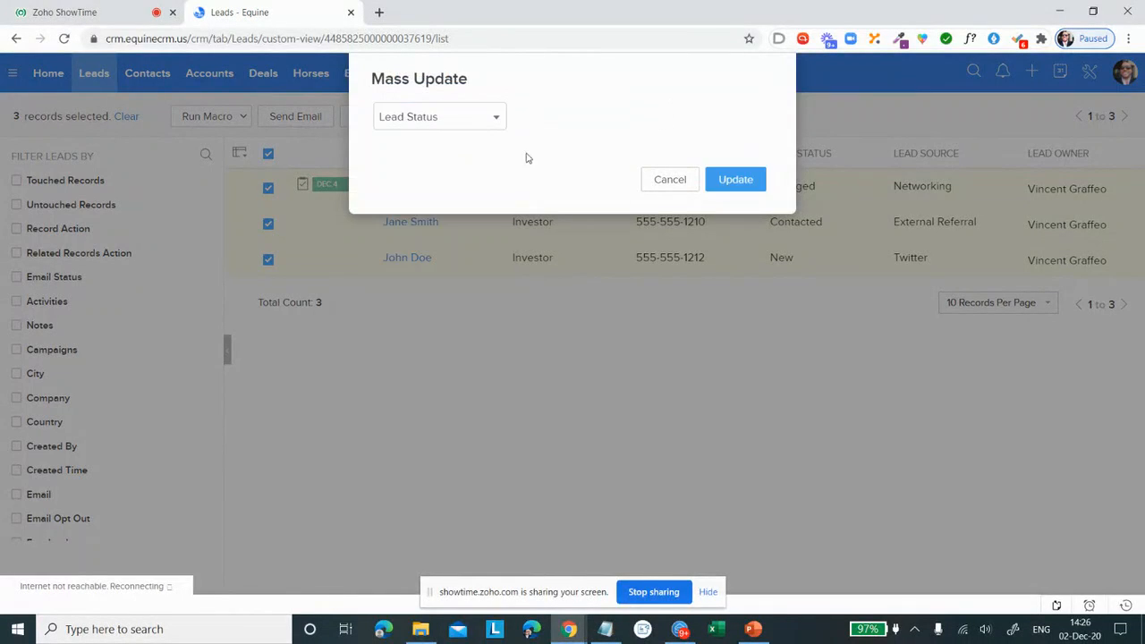
{"action": "left_click", "coordinate": [564, 117]}
{"action": "scroll", "coordinate": [582, 179], "scroll_direction": "down", "scroll_amount": 2}
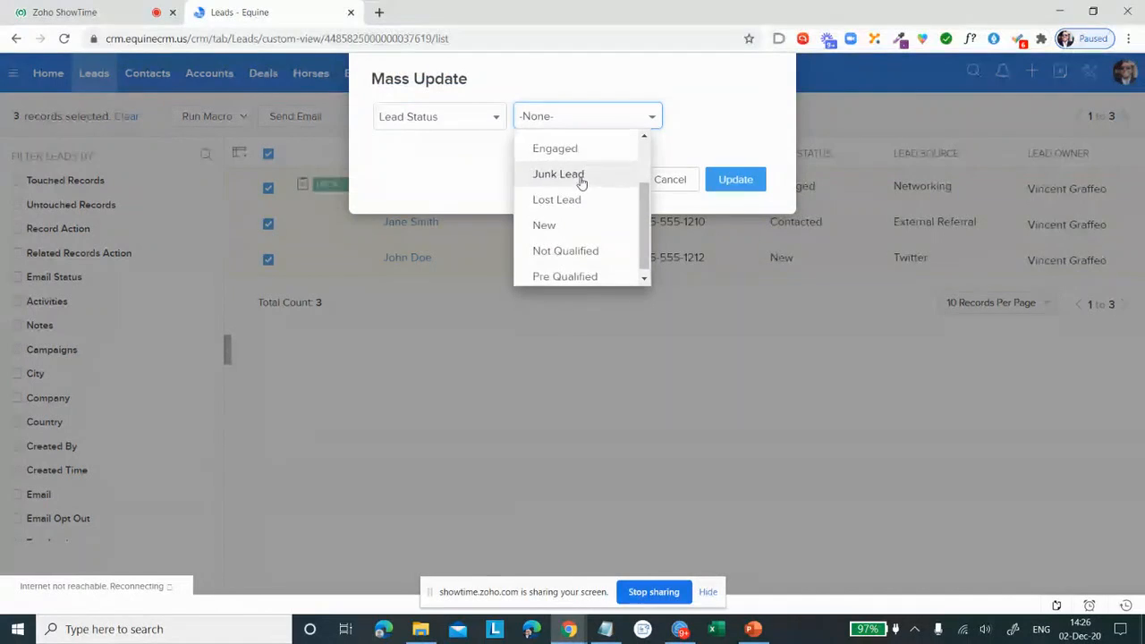
{"action": "left_click", "coordinate": [583, 279]}
{"action": "left_click", "coordinate": [740, 182]}
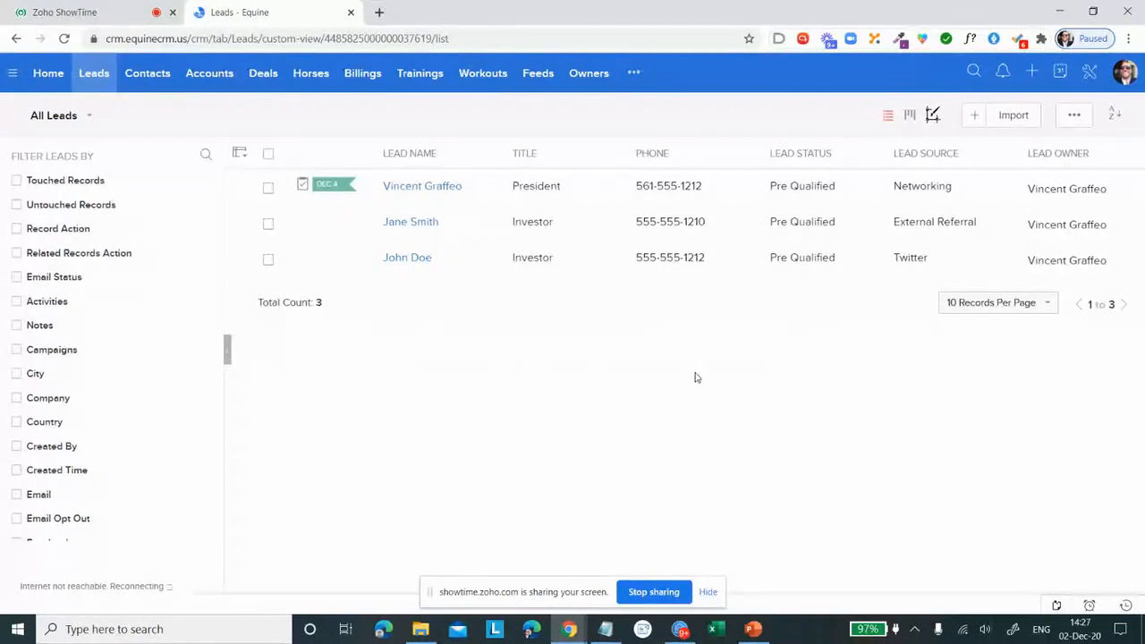
Step: Open Data Backup under Data Administration in the CRM setup and view the backup schedule preferences
{"action": "left_click", "coordinate": [1088, 75]}
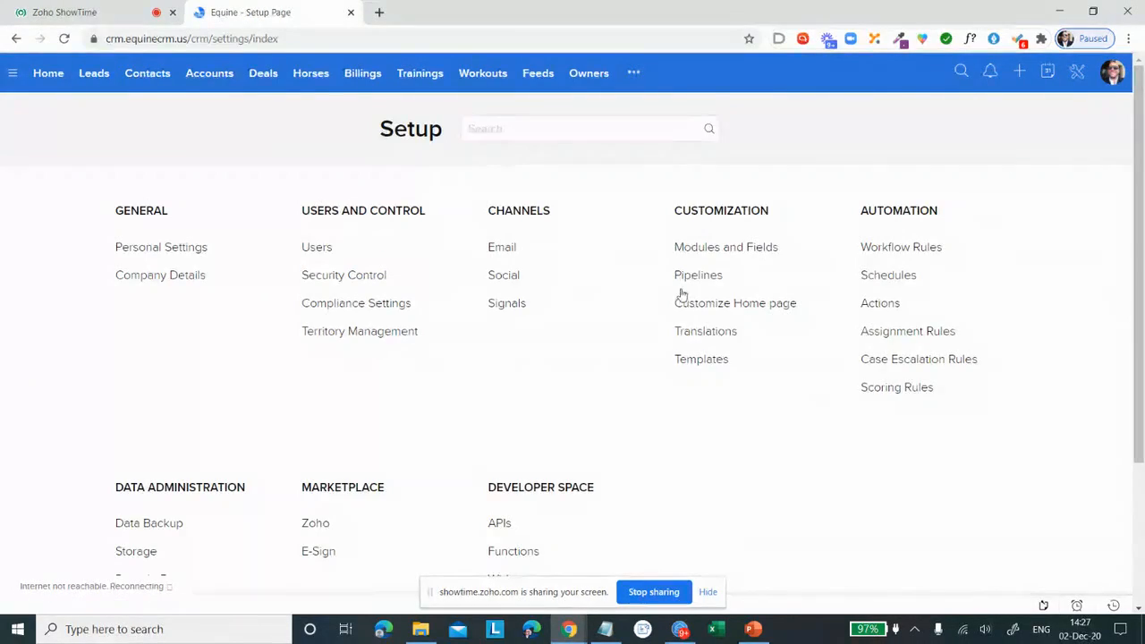
{"action": "scroll", "coordinate": [307, 237], "scroll_direction": "down", "scroll_amount": 2}
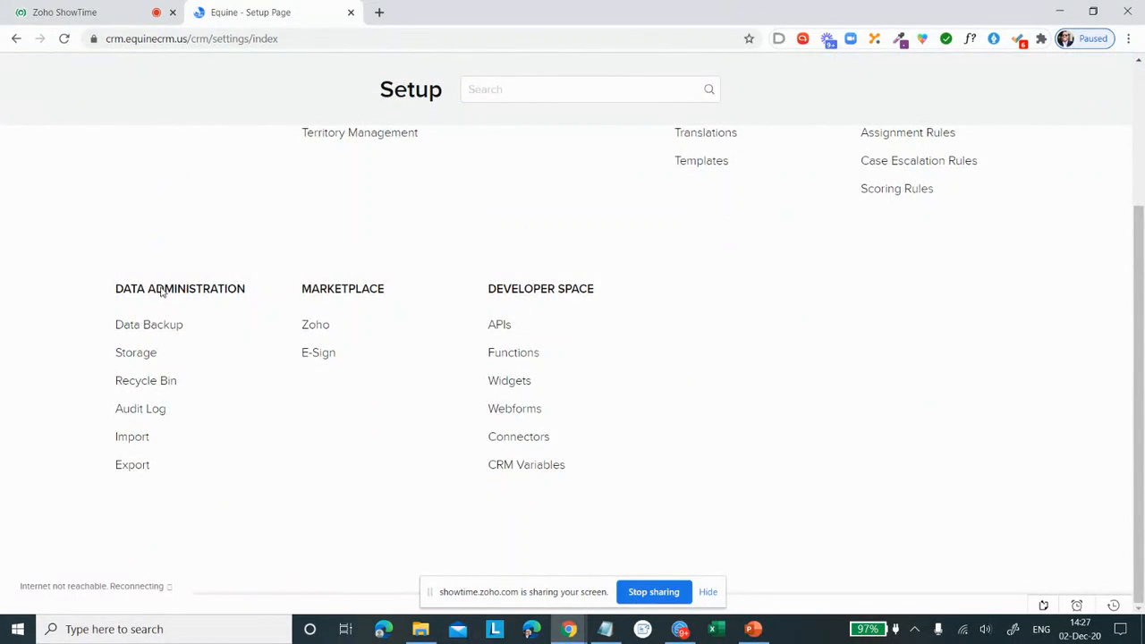
{"action": "left_click", "coordinate": [171, 325]}
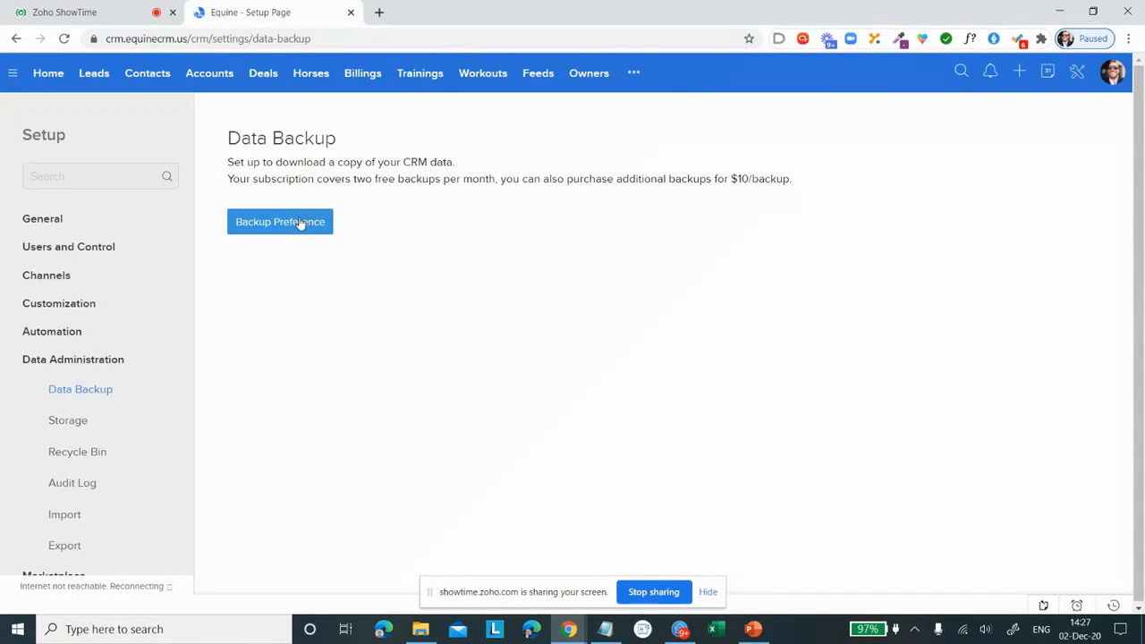
{"action": "left_click", "coordinate": [301, 224]}
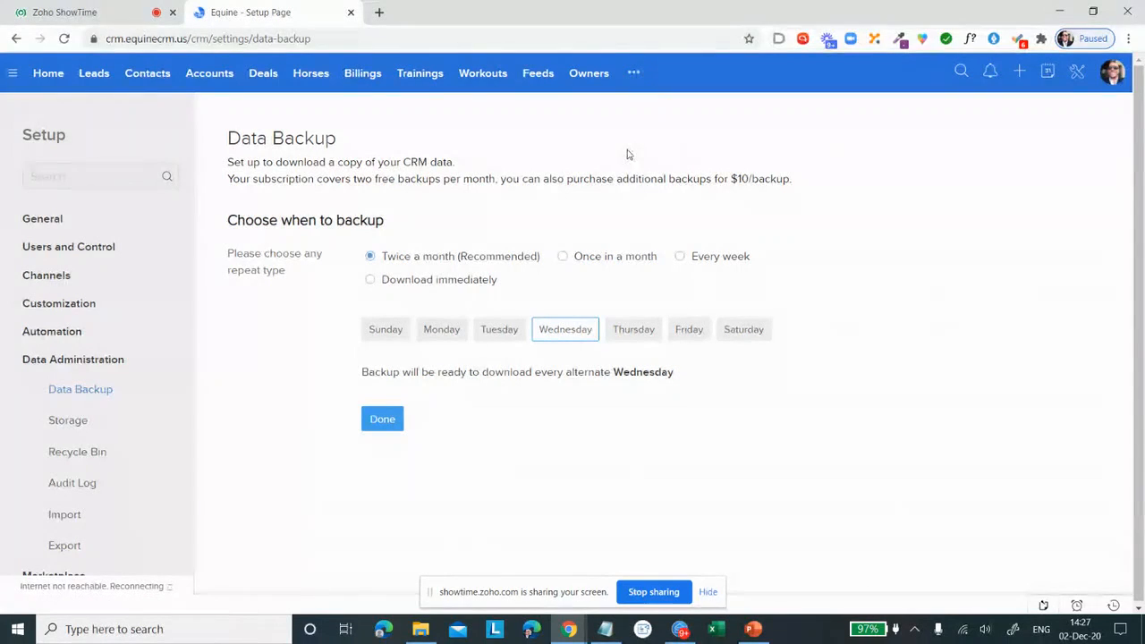
Step: Switch to Zoho ShowTime, hide the screen-sharing notice and start the poll "What's your high priority right now?"
{"action": "left_click", "coordinate": [72, 15]}
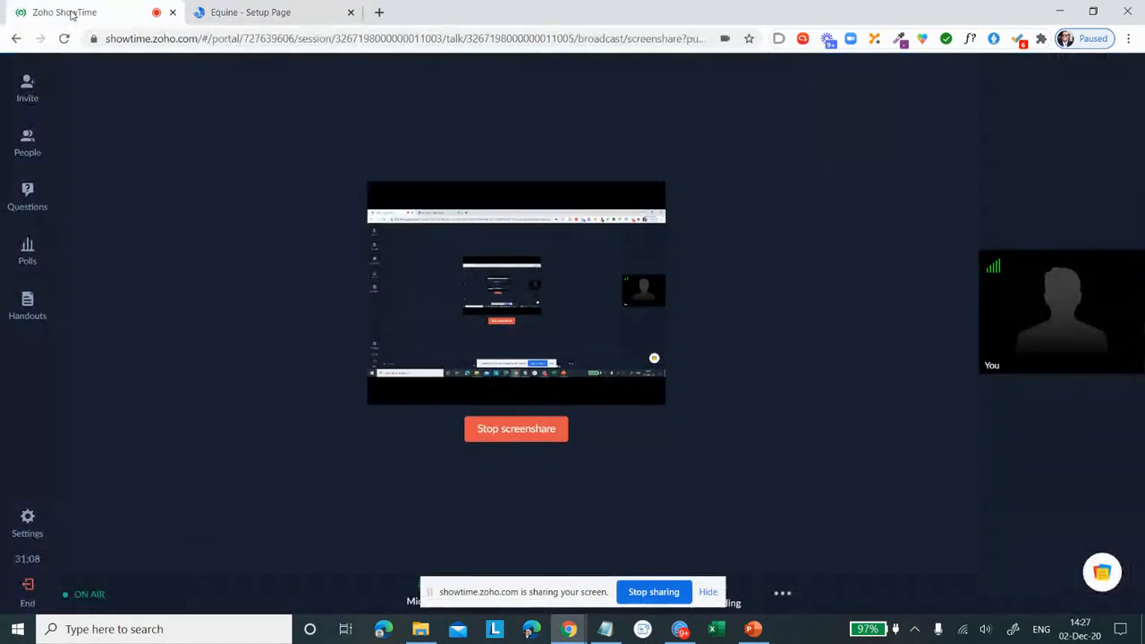
{"action": "left_click", "coordinate": [709, 593]}
{"action": "left_click", "coordinate": [29, 258]}
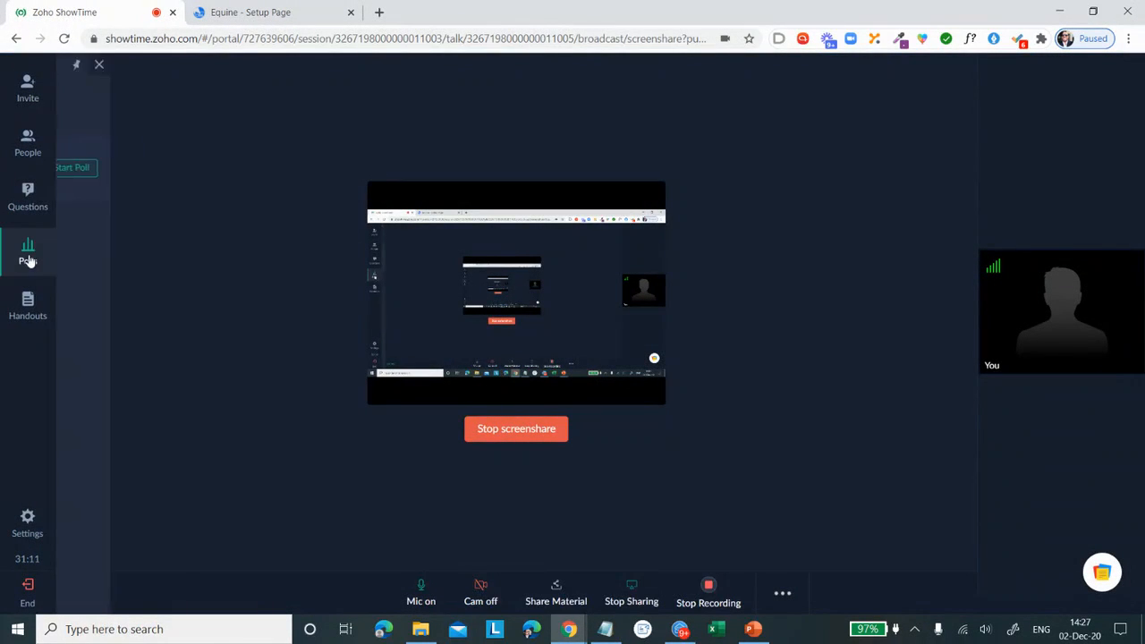
{"action": "left_click", "coordinate": [291, 170]}
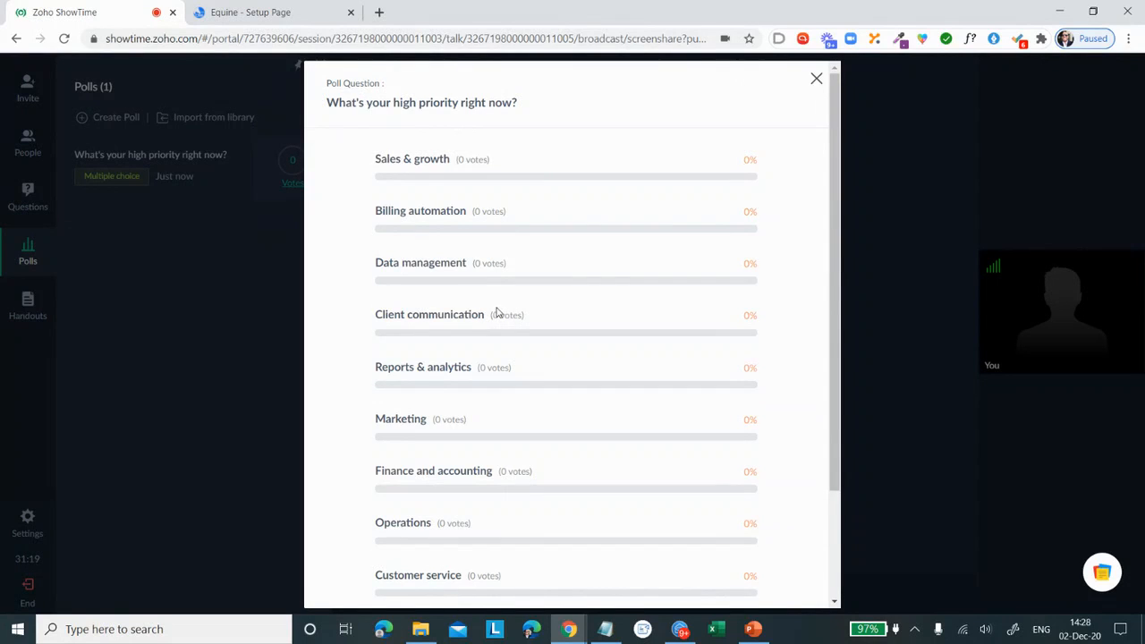
Step: Examine the votes for each answer of the priority poll as they arrive, and close the poll results
{"action": "scroll", "coordinate": [499, 310], "scroll_direction": "down", "scroll_amount": 1}
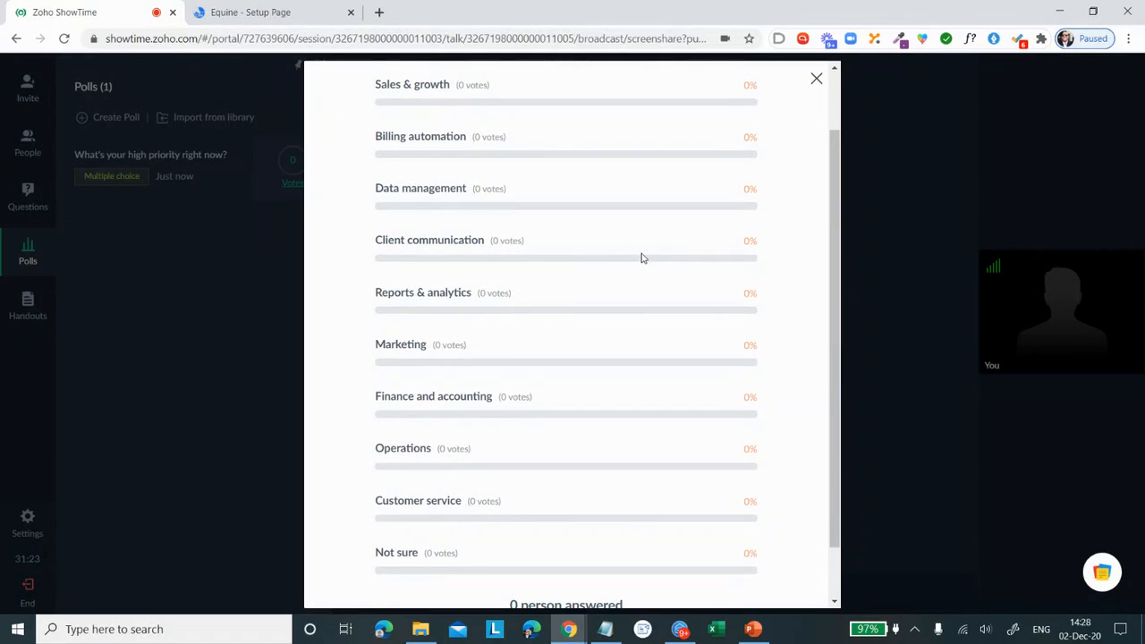
{"action": "scroll", "coordinate": [615, 272], "scroll_direction": "down", "scroll_amount": 1}
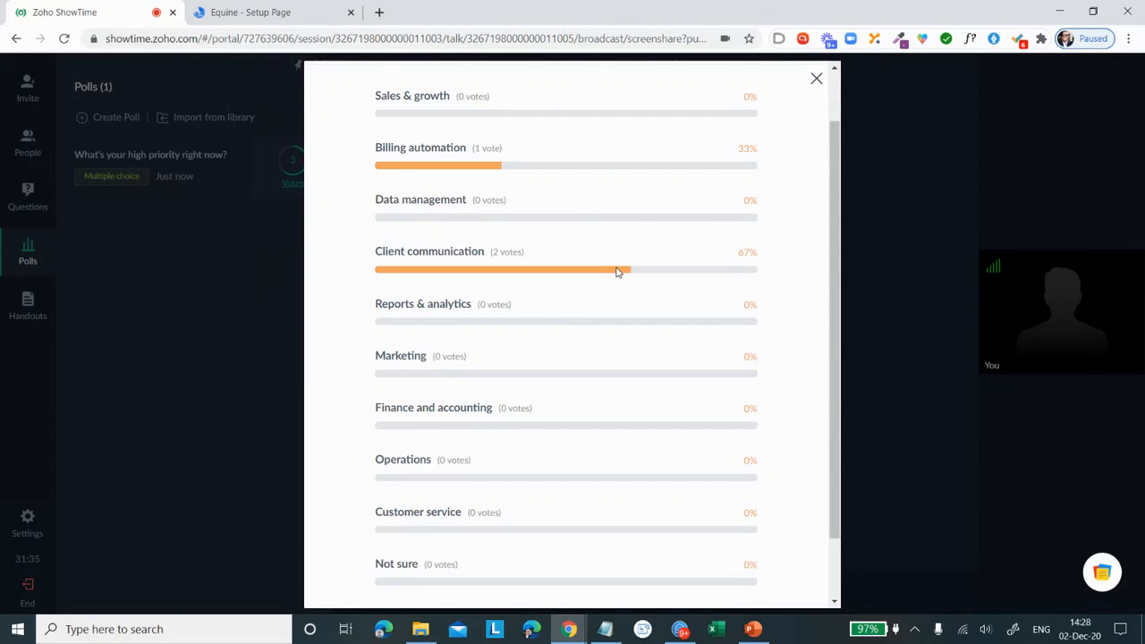
{"action": "scroll", "coordinate": [616, 272], "scroll_direction": "down", "scroll_amount": 1}
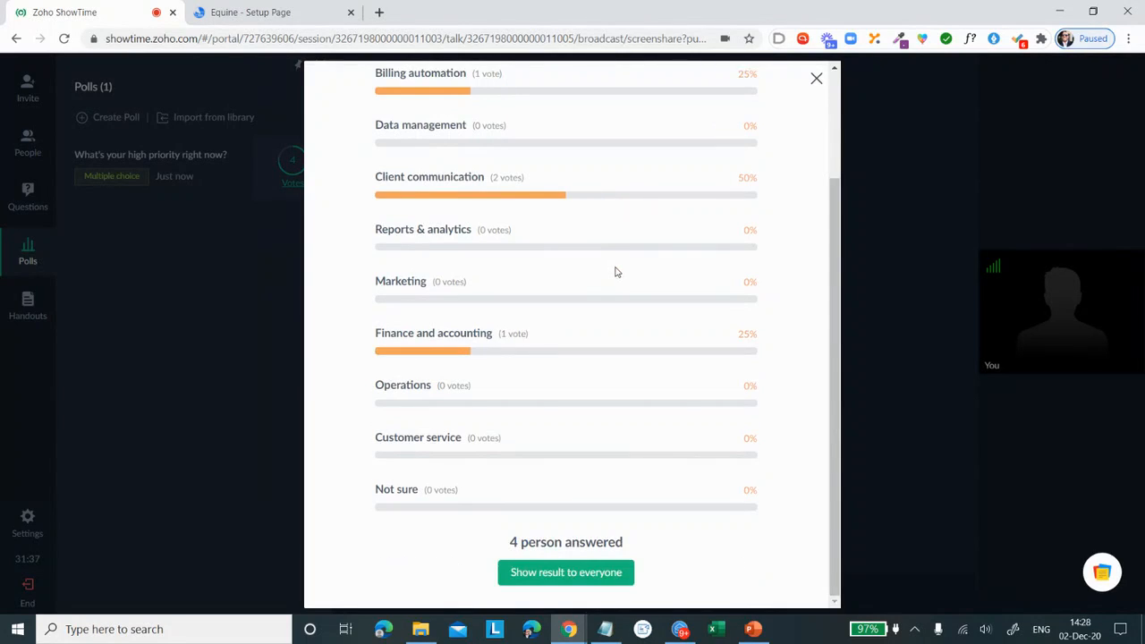
{"action": "scroll", "coordinate": [612, 271], "scroll_direction": "up", "scroll_amount": 1}
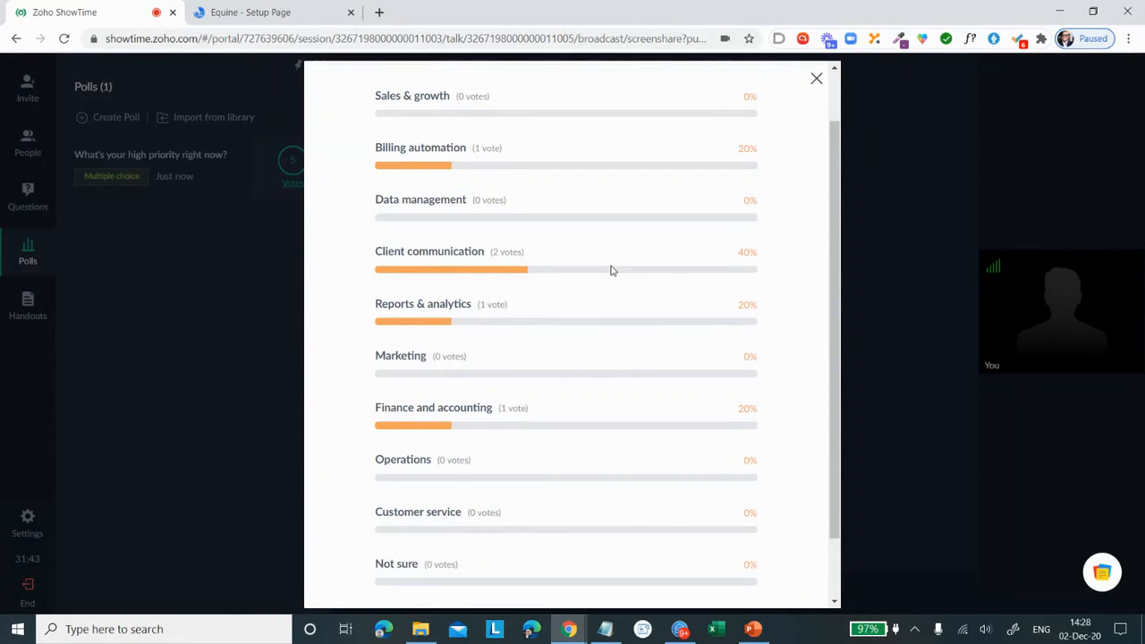
{"action": "scroll", "coordinate": [612, 270], "scroll_direction": "up", "scroll_amount": 1}
{"action": "scroll", "coordinate": [612, 271], "scroll_direction": "down", "scroll_amount": 1}
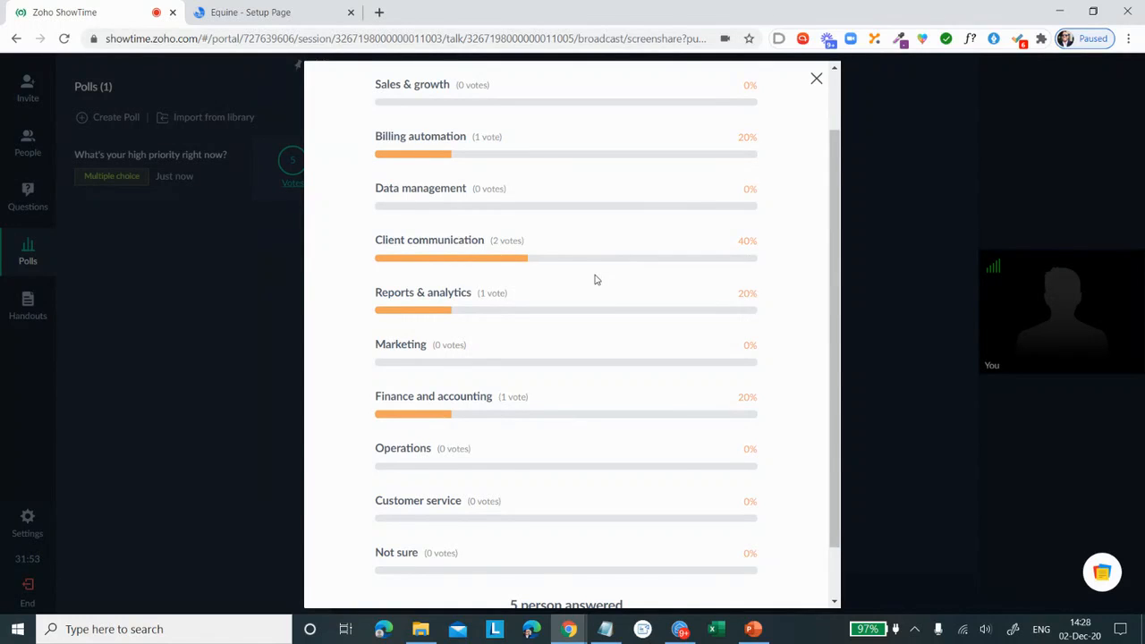
{"action": "scroll", "coordinate": [594, 279], "scroll_direction": "down", "scroll_amount": 1}
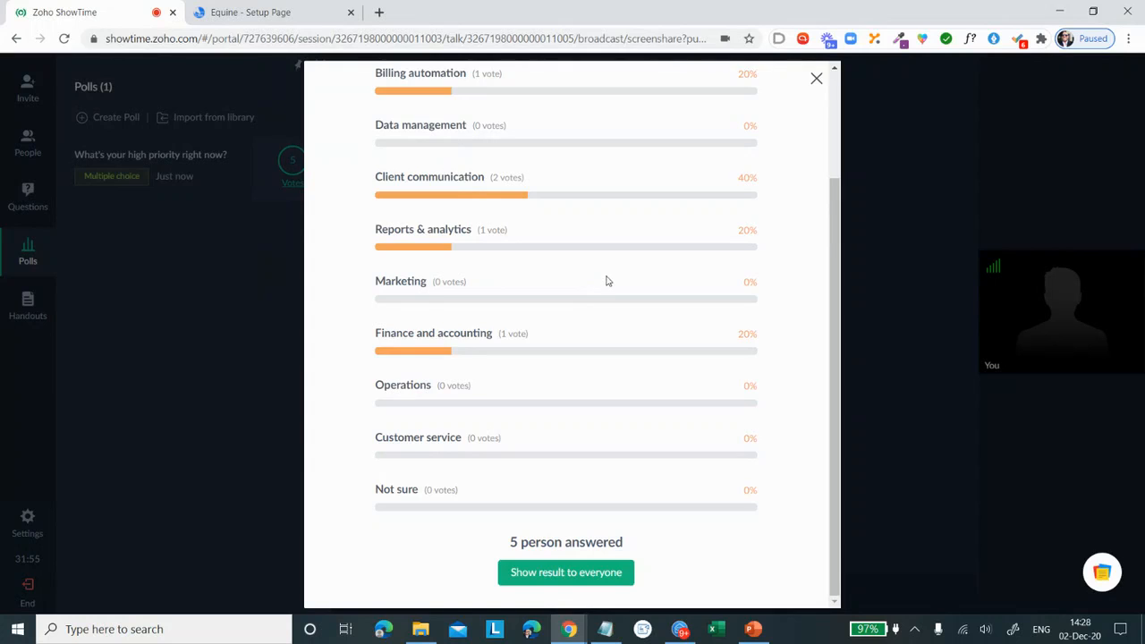
{"action": "scroll", "coordinate": [627, 260], "scroll_direction": "up", "scroll_amount": 3}
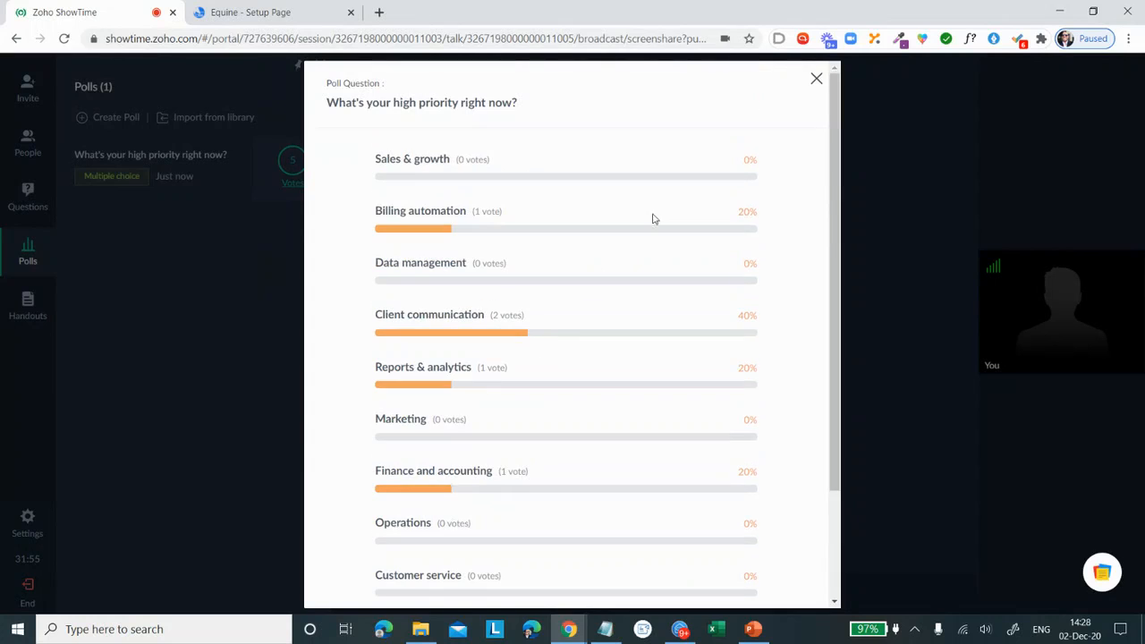
{"action": "left_click", "coordinate": [818, 79]}
Step: Open the webinar's list of added materials for sharing
{"action": "left_click", "coordinate": [566, 605]}
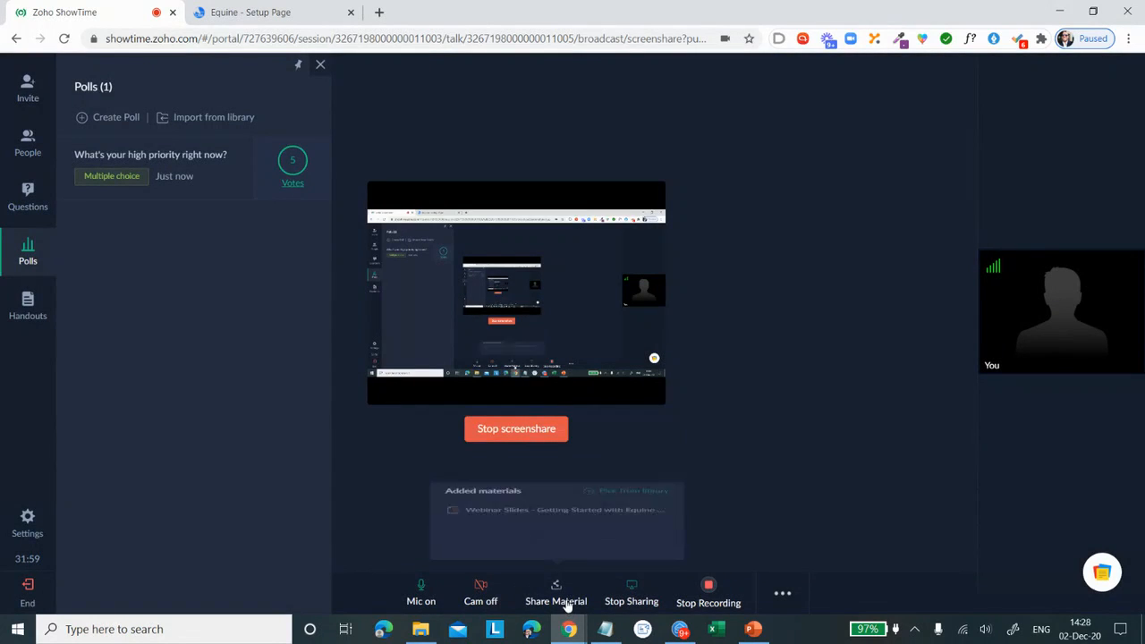
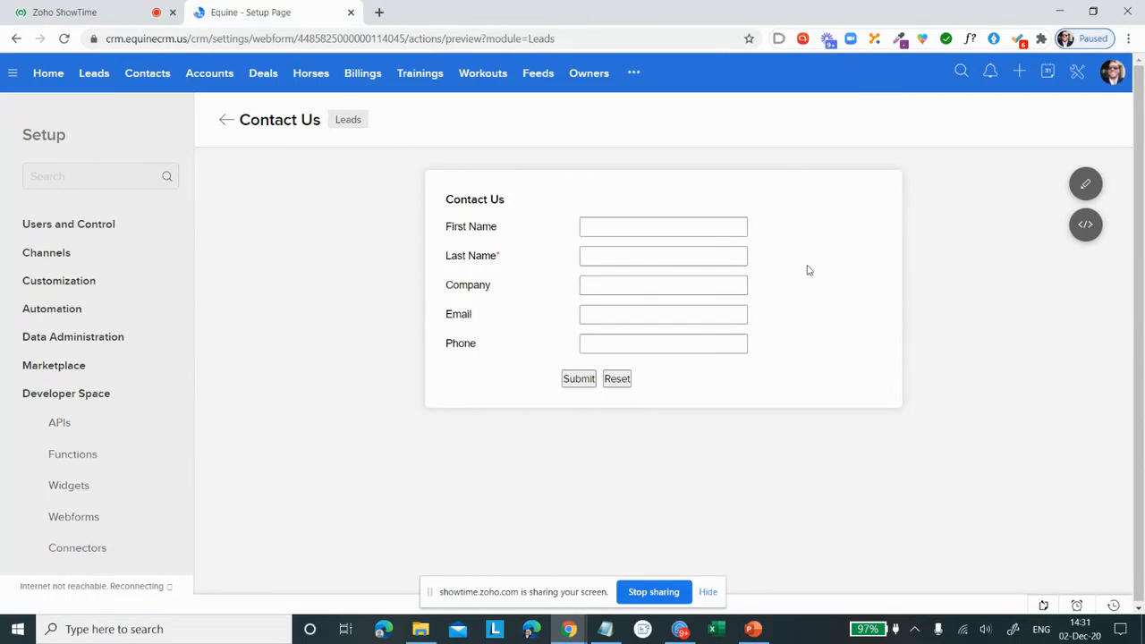
Step: Open the Contact Us webform for editing to examine its available lead fields, and discard the edit
{"action": "left_click", "coordinate": [1088, 187]}
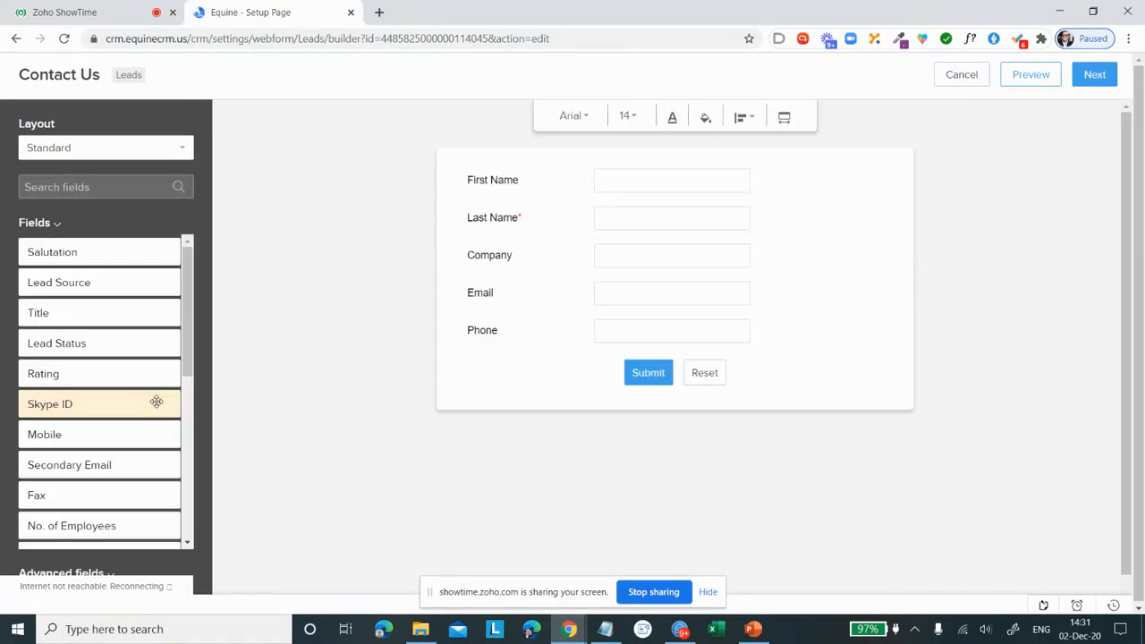
{"action": "scroll", "coordinate": [82, 332], "scroll_direction": "down", "scroll_amount": 4}
{"action": "scroll", "coordinate": [89, 403], "scroll_direction": "up", "scroll_amount": 1}
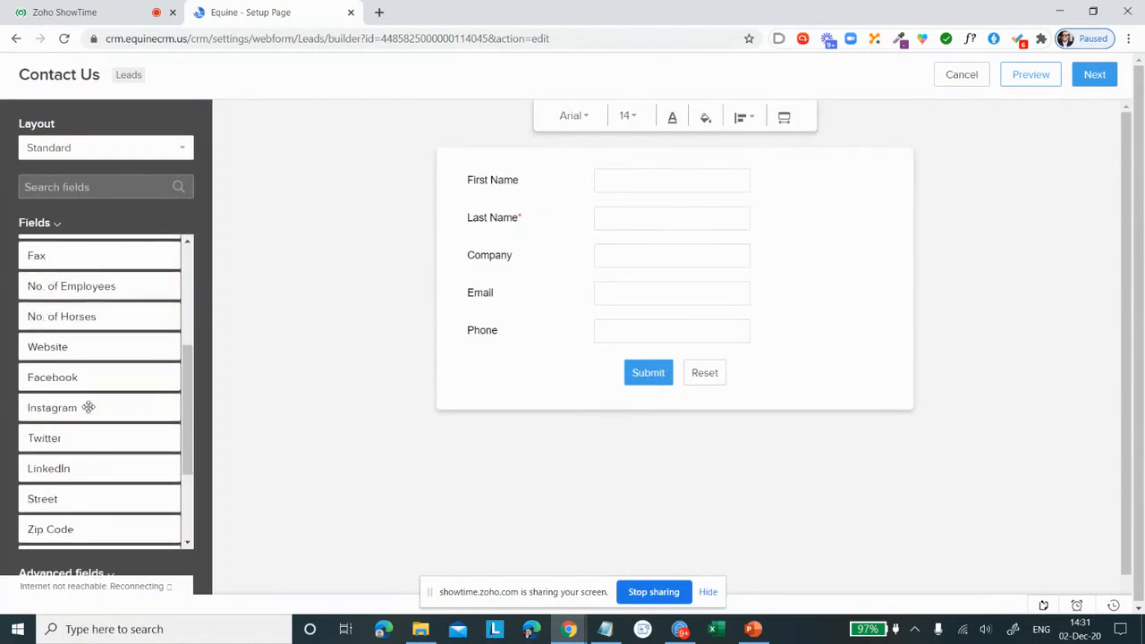
{"action": "scroll", "coordinate": [86, 403], "scroll_direction": "down", "scroll_amount": 1}
{"action": "scroll", "coordinate": [79, 408], "scroll_direction": "down", "scroll_amount": 1}
{"action": "scroll", "coordinate": [70, 413], "scroll_direction": "up", "scroll_amount": 4}
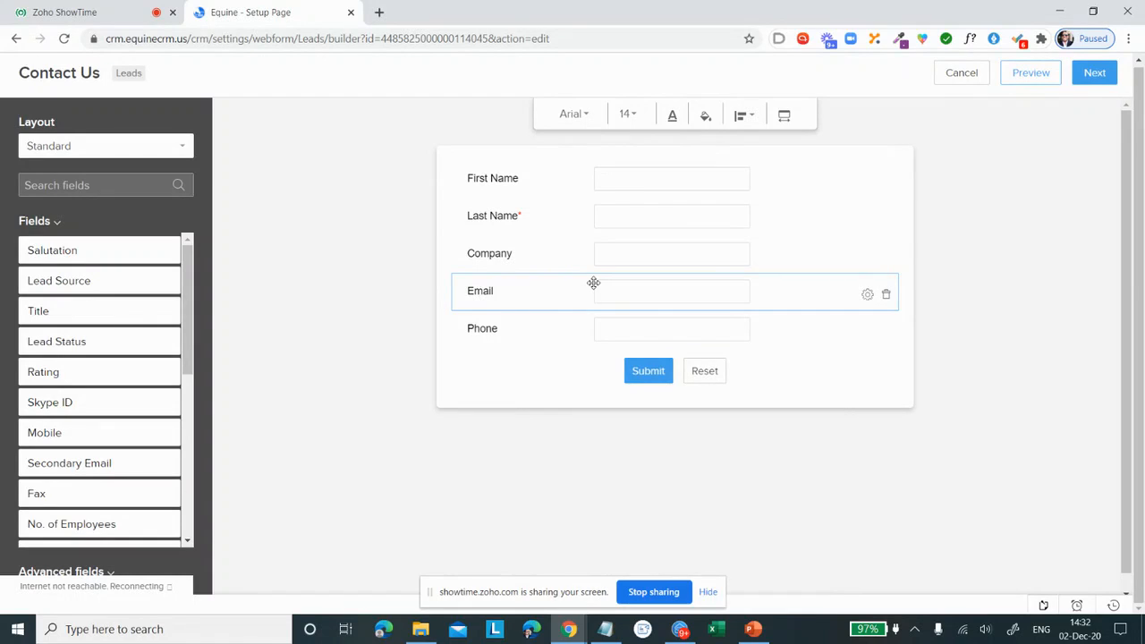
{"action": "left_click", "coordinate": [962, 76]}
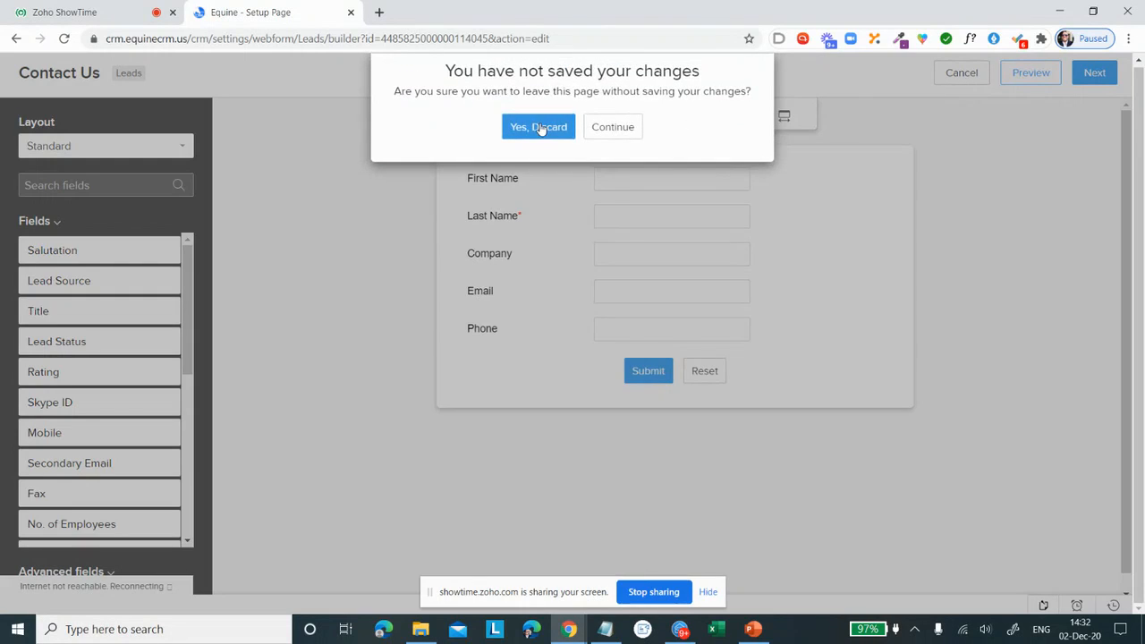
{"action": "left_click", "coordinate": [542, 126]}
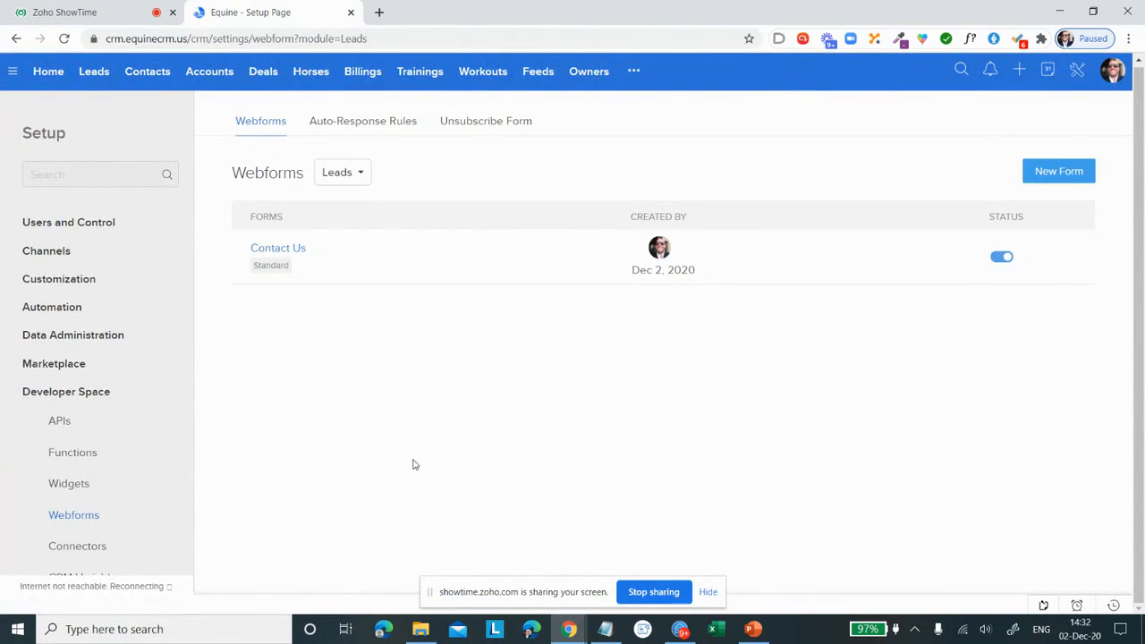
Step: View the list of modules for which webforms can be created, keeping Leads selected
{"action": "left_click", "coordinate": [342, 177]}
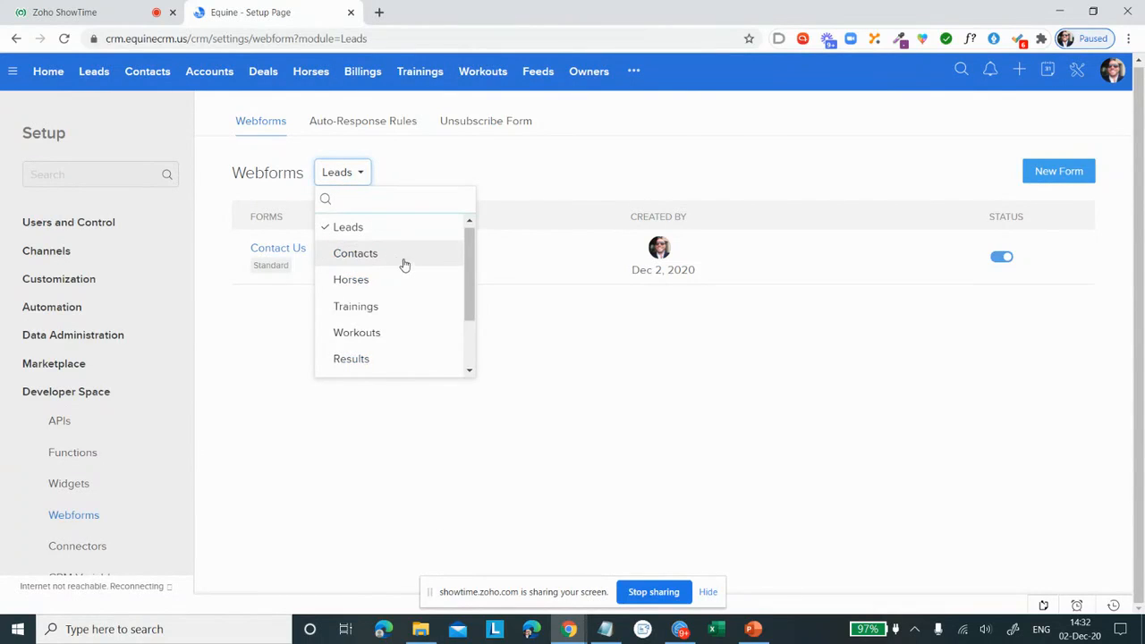
{"action": "scroll", "coordinate": [423, 279], "scroll_direction": "down", "scroll_amount": 2}
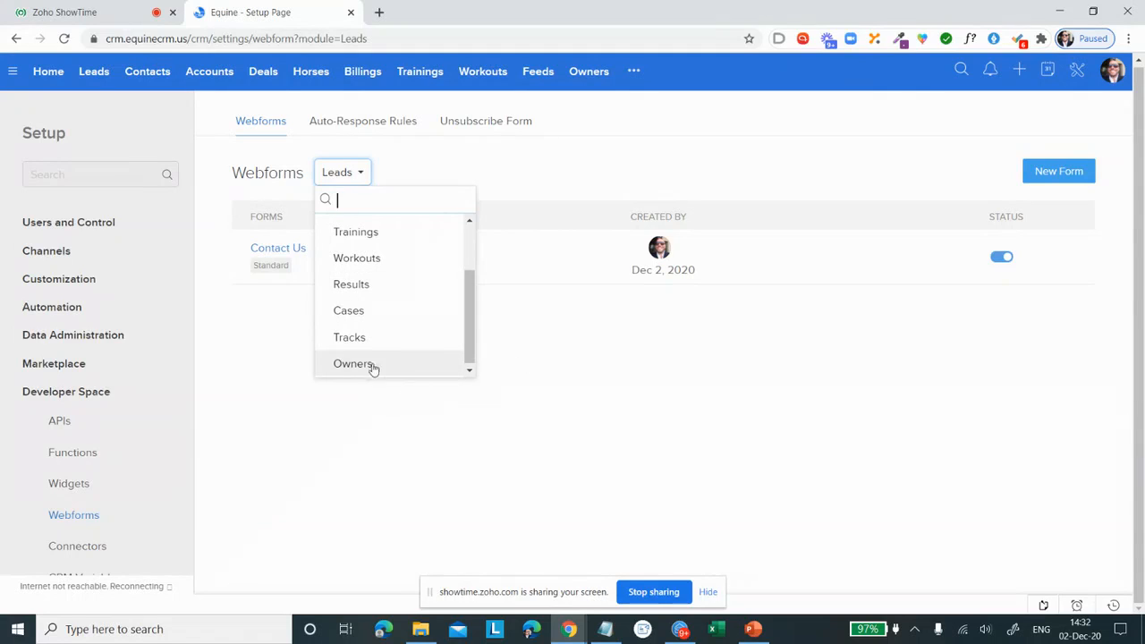
{"action": "left_click", "coordinate": [549, 355]}
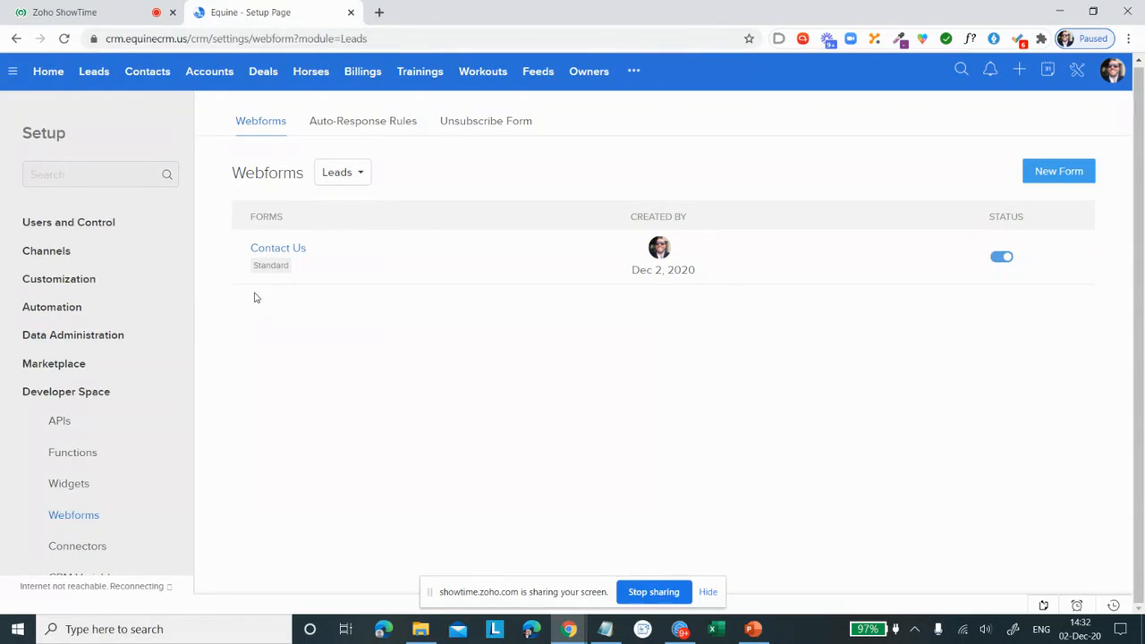
Step: Open Scoring Rules under Automation and view the modules available for scoring, keeping Leads selected
{"action": "left_click", "coordinate": [71, 307]}
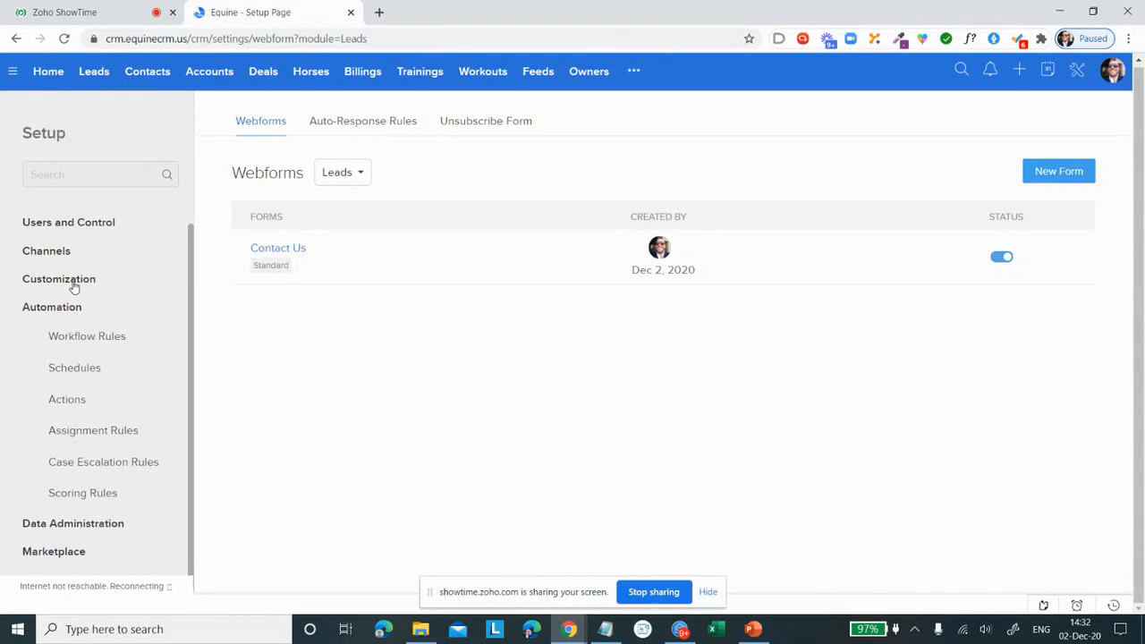
{"action": "left_click", "coordinate": [100, 502]}
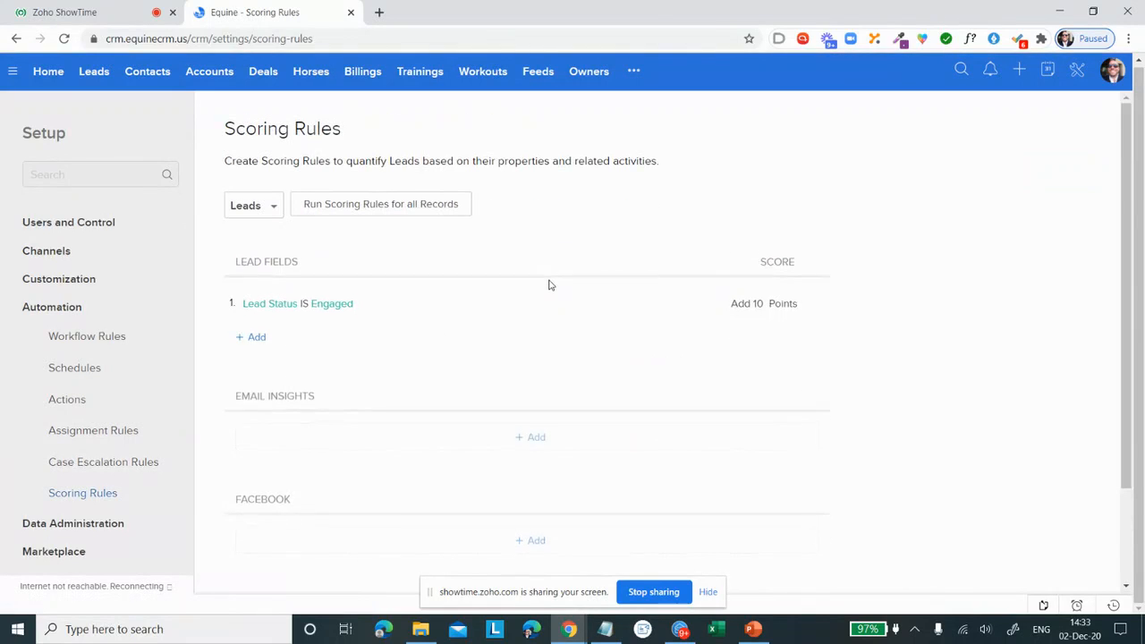
{"action": "left_click", "coordinate": [273, 205]}
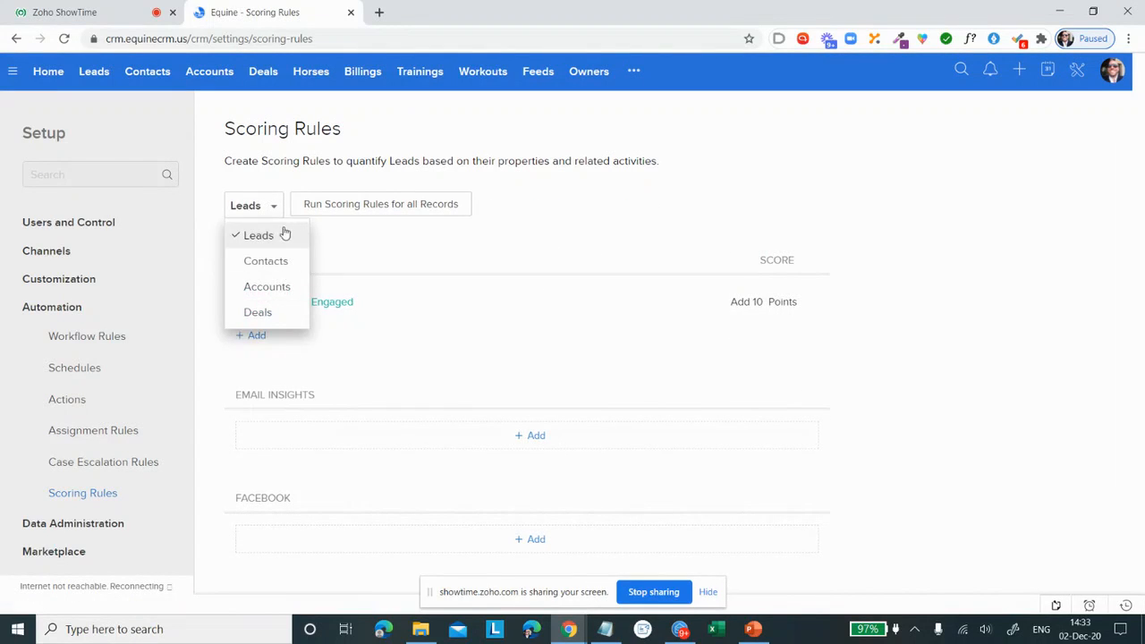
{"action": "left_click", "coordinate": [666, 205]}
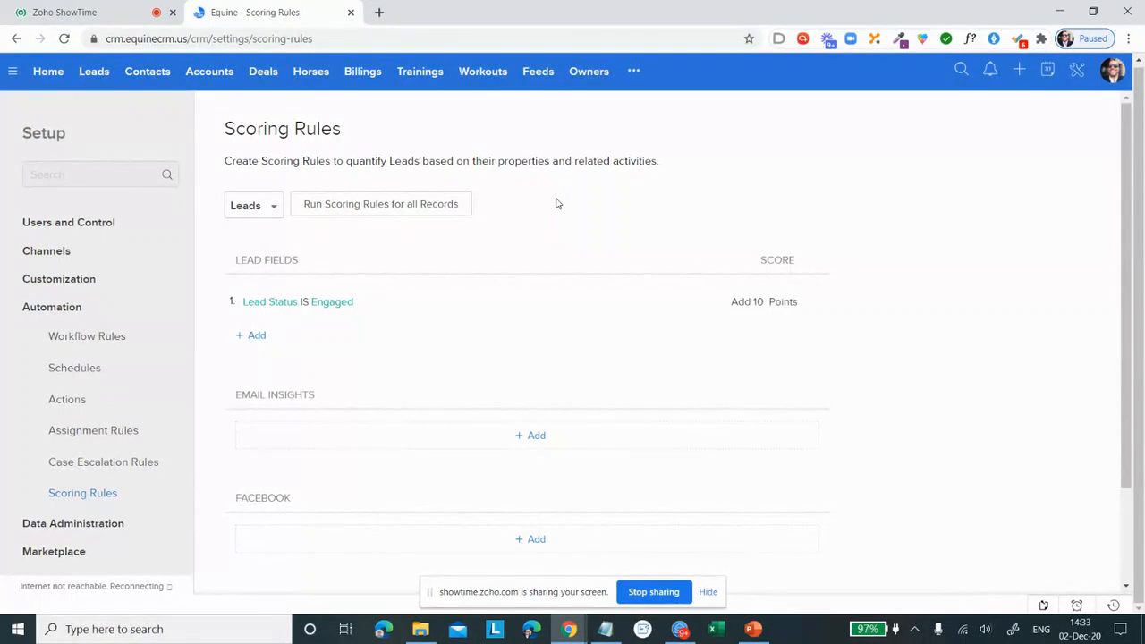
Step: Add a lead field scoring rule that adds 5 points when Country is United States
{"action": "left_click", "coordinate": [257, 336]}
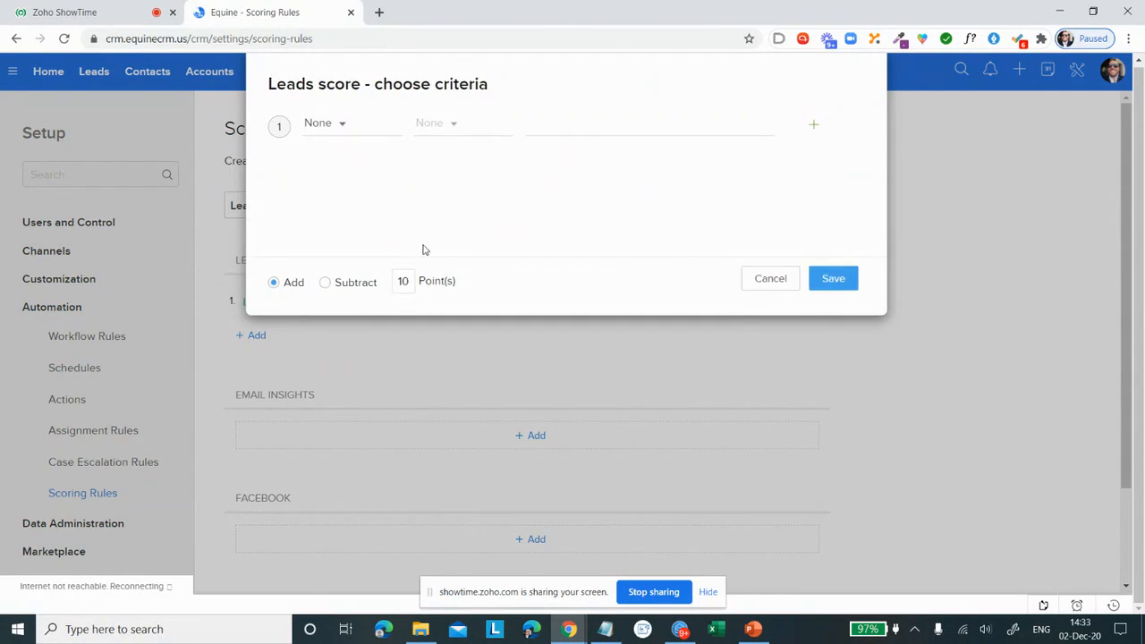
{"action": "left_click", "coordinate": [346, 125]}
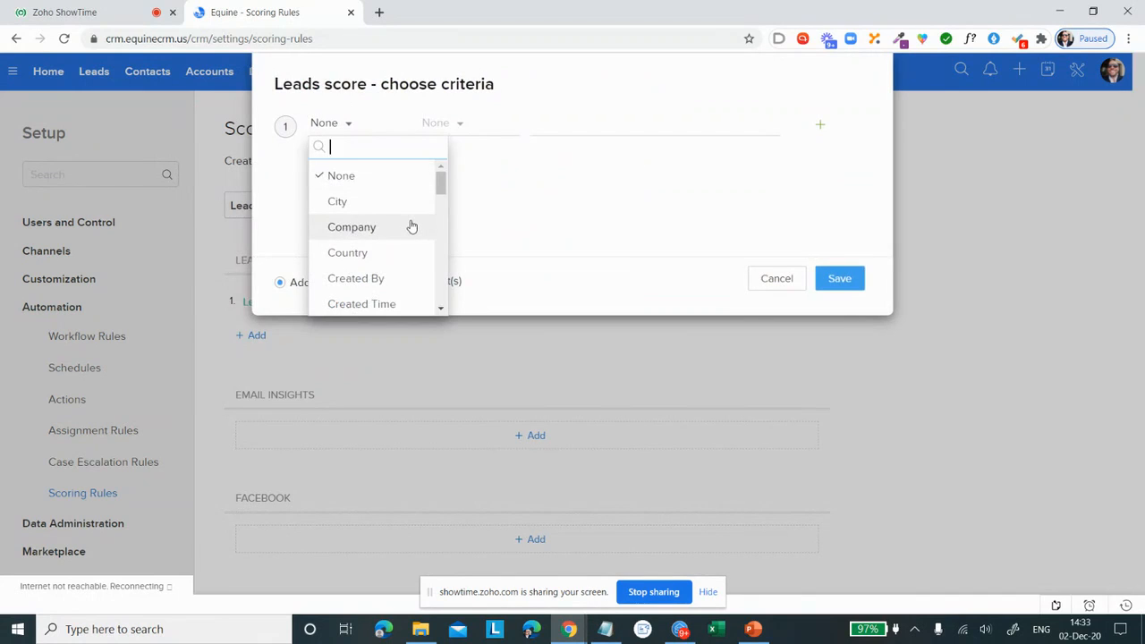
{"action": "left_click", "coordinate": [400, 257]}
{"action": "left_click", "coordinate": [442, 130]}
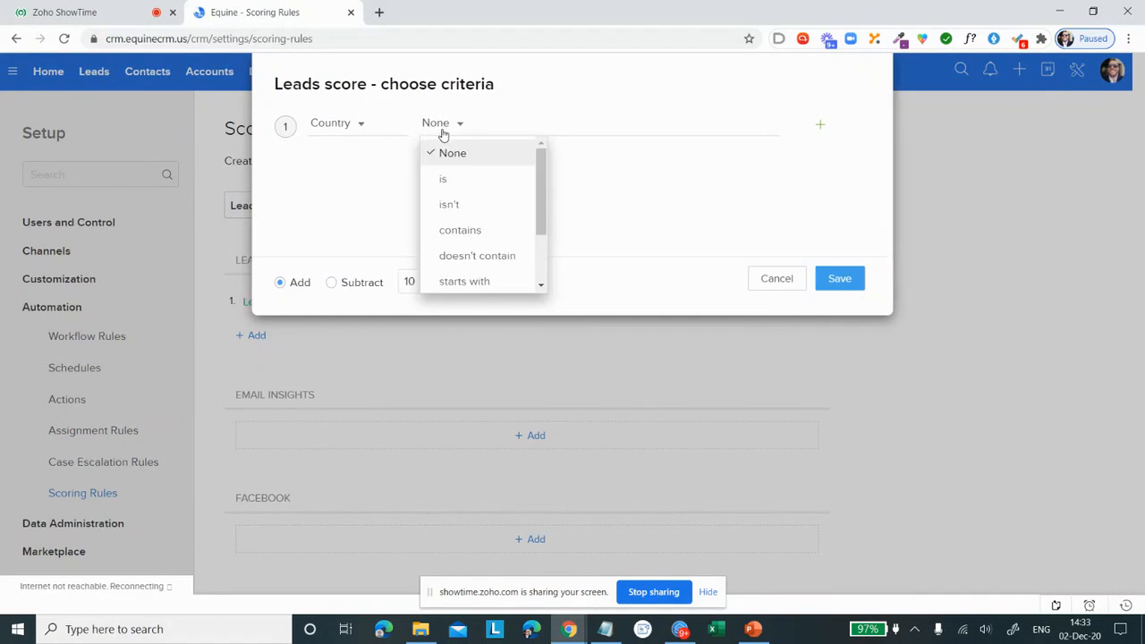
{"action": "left_click", "coordinate": [444, 180]}
{"action": "left_click", "coordinate": [553, 122]}
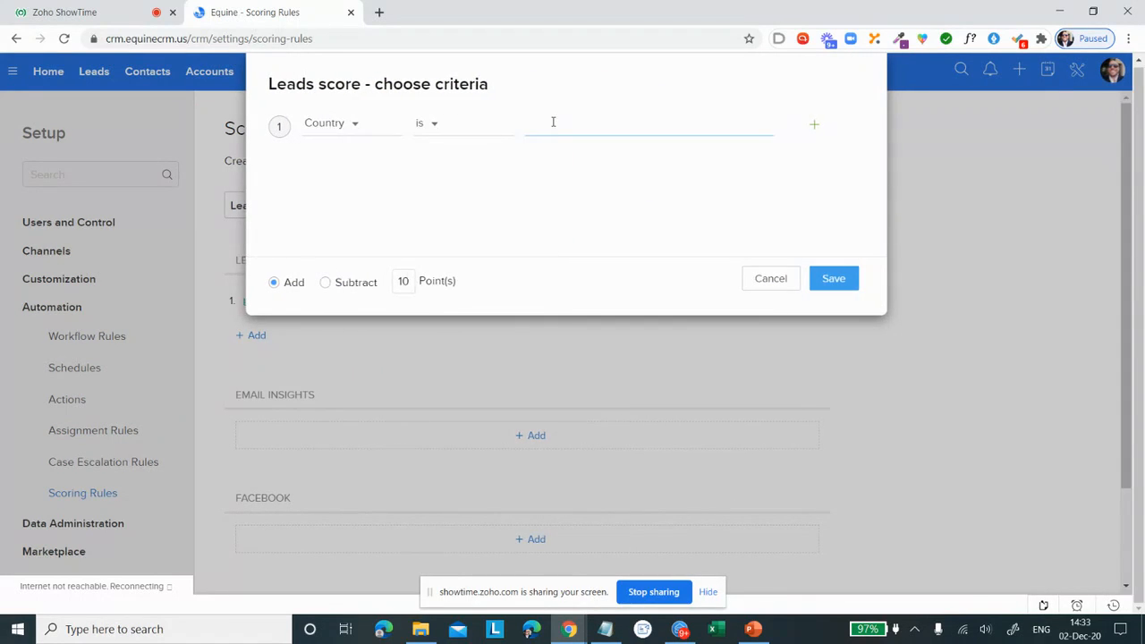
{"action": "type", "text": "United States"}
{"action": "double_click", "coordinate": [412, 281]}
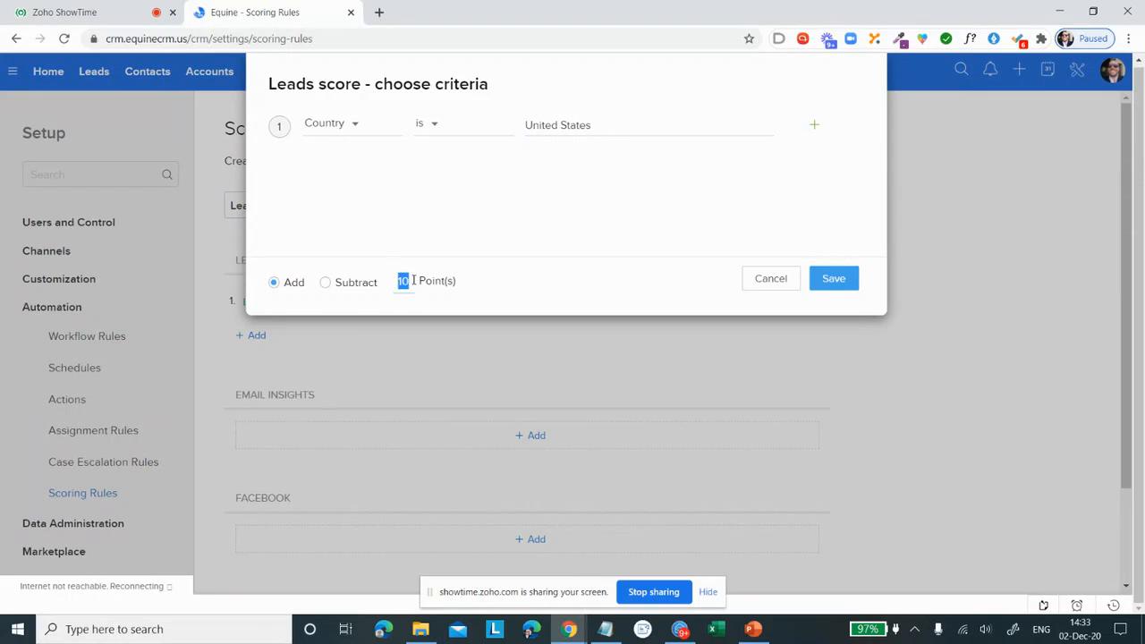
{"action": "type", "text": "5"}
{"action": "left_click", "coordinate": [834, 279]}
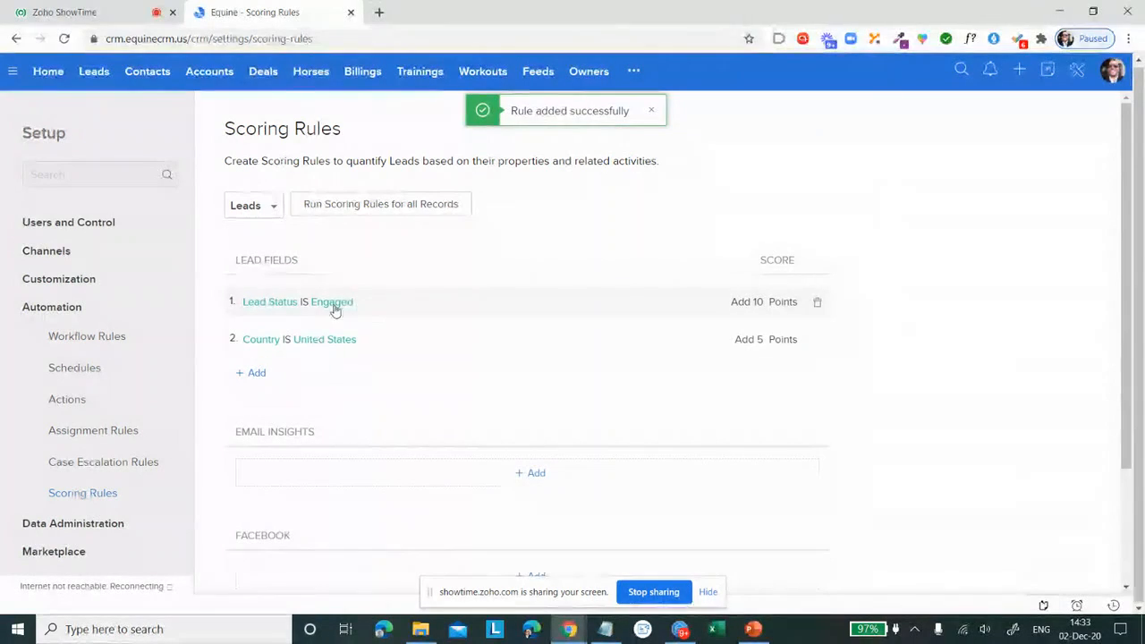
Step: Add another lead field scoring rule that adds 10 points when No. of Horses is > 10
{"action": "left_click", "coordinate": [286, 337]}
{"action": "left_click", "coordinate": [327, 122]}
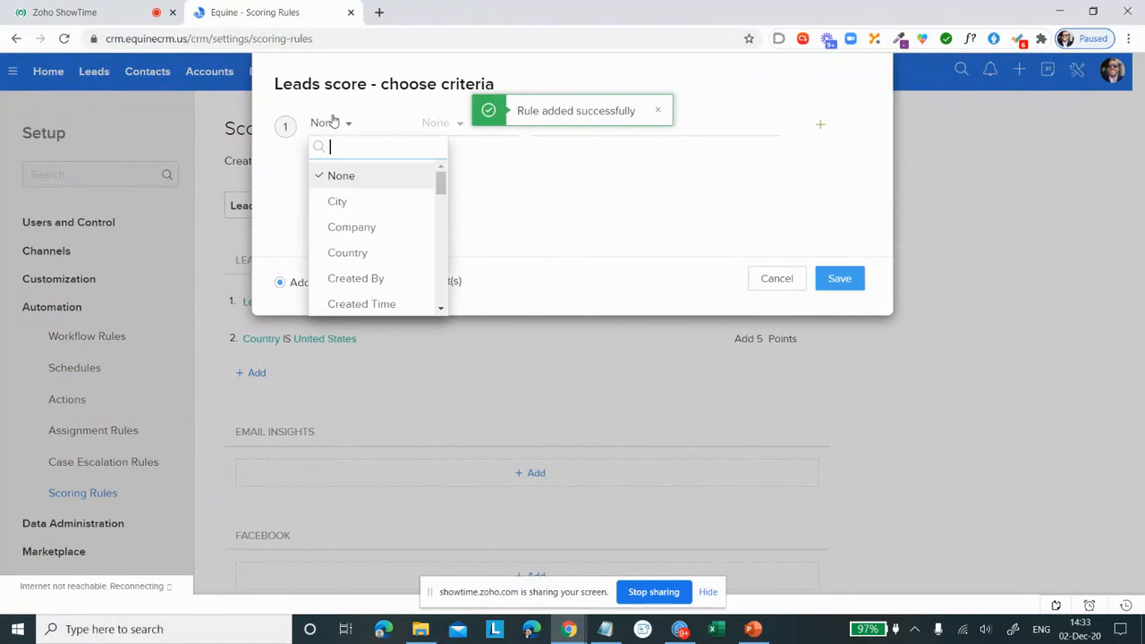
{"action": "scroll", "coordinate": [378, 214], "scroll_direction": "down", "scroll_amount": 5}
{"action": "scroll", "coordinate": [389, 214], "scroll_direction": "down", "scroll_amount": 1}
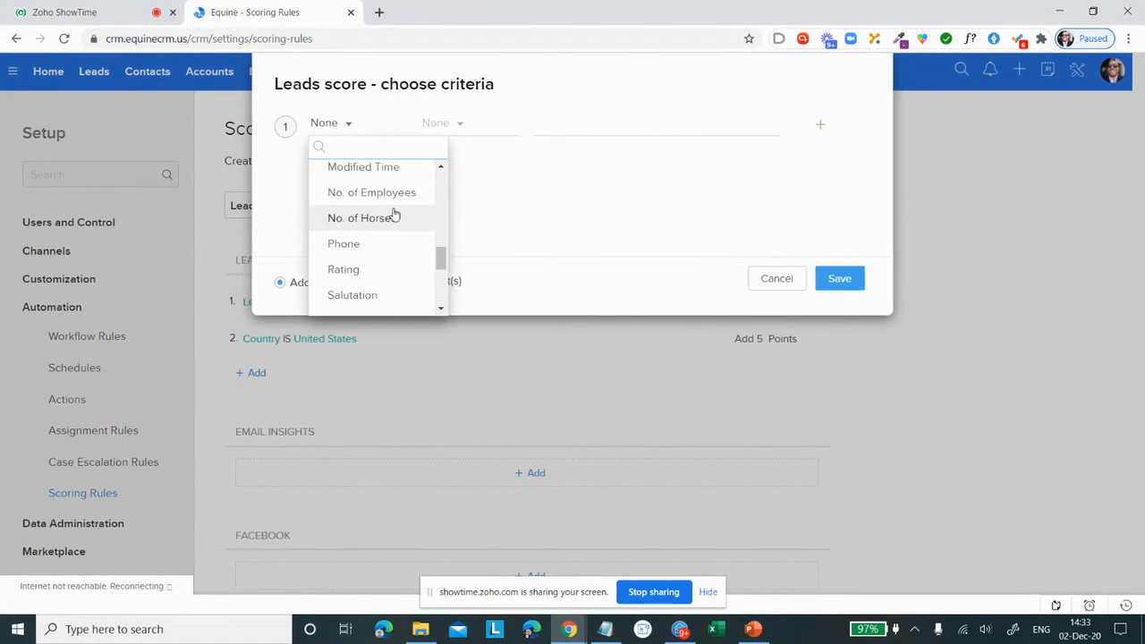
{"action": "scroll", "coordinate": [394, 228], "scroll_direction": "up", "scroll_amount": 1}
{"action": "scroll", "coordinate": [394, 234], "scroll_direction": "down", "scroll_amount": 1}
{"action": "left_click", "coordinate": [392, 219]}
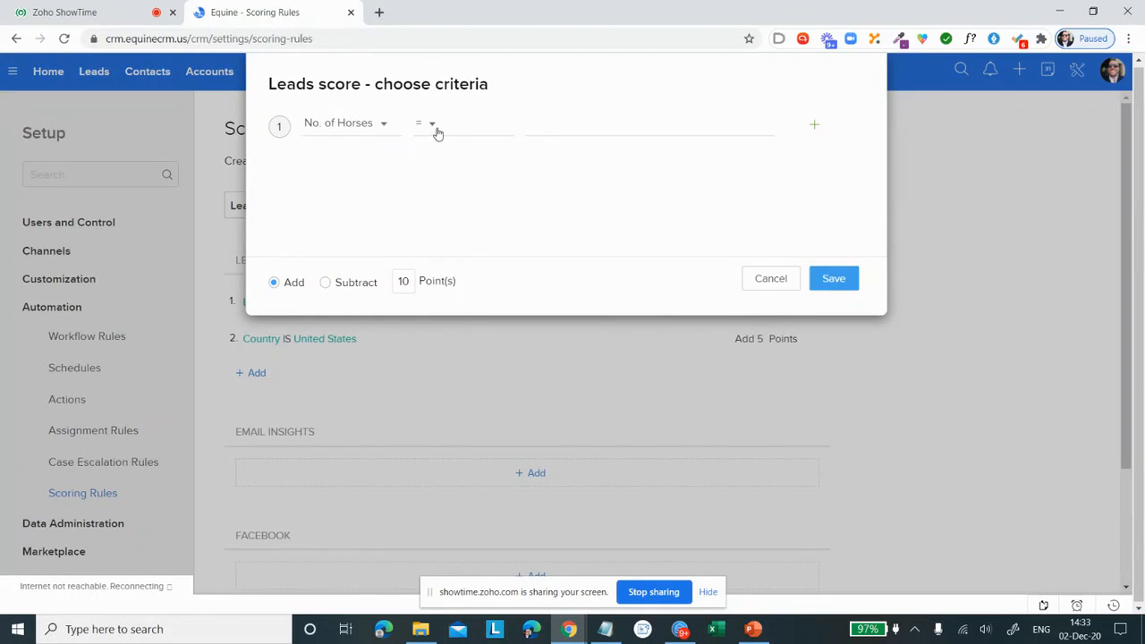
{"action": "left_click", "coordinate": [427, 124]}
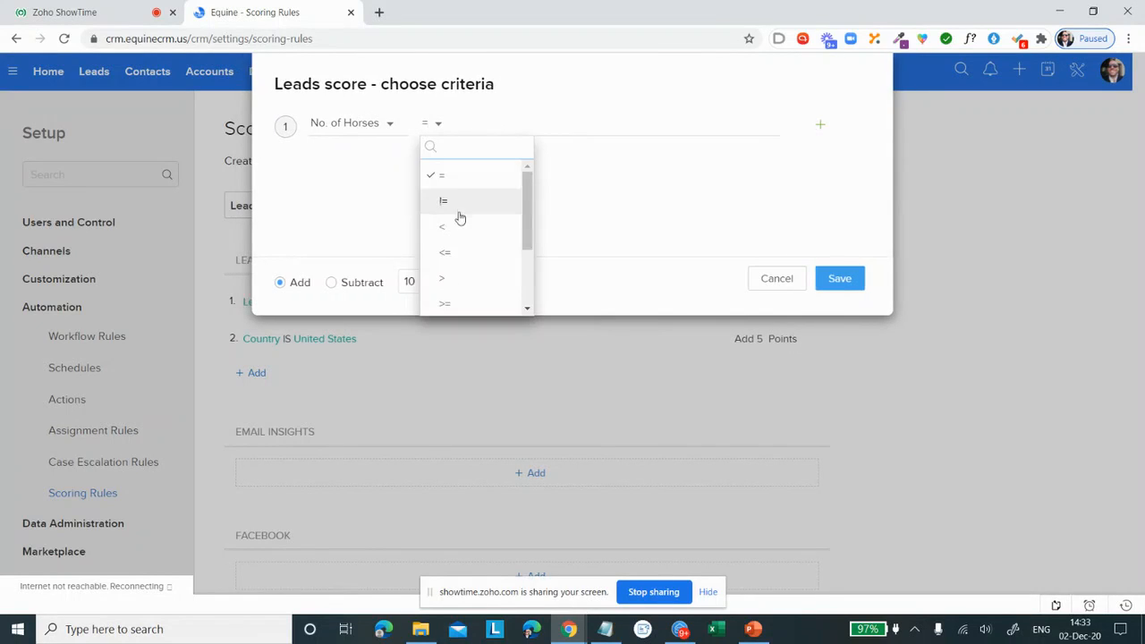
{"action": "left_click", "coordinate": [489, 291]}
{"action": "left_click", "coordinate": [593, 121]}
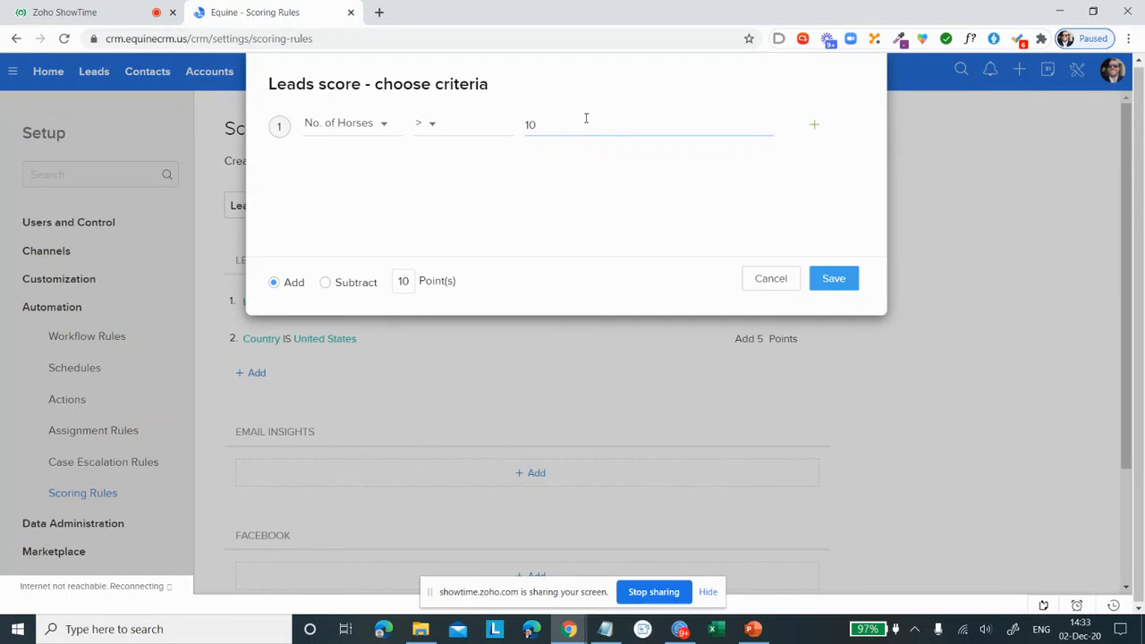
{"action": "left_click", "coordinate": [834, 280]}
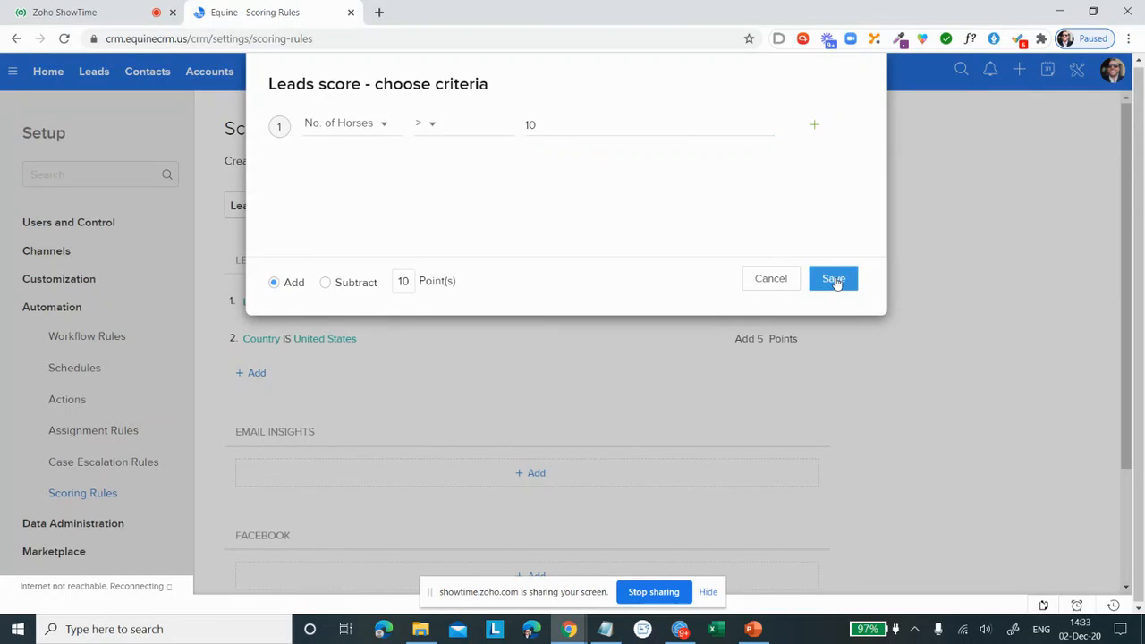
Step: Add Email Insights scoring that adds 5 points for Open, adds 10 for Click and subtracts 5 for Bounce
{"action": "scroll", "coordinate": [493, 391], "scroll_direction": "down", "scroll_amount": 2}
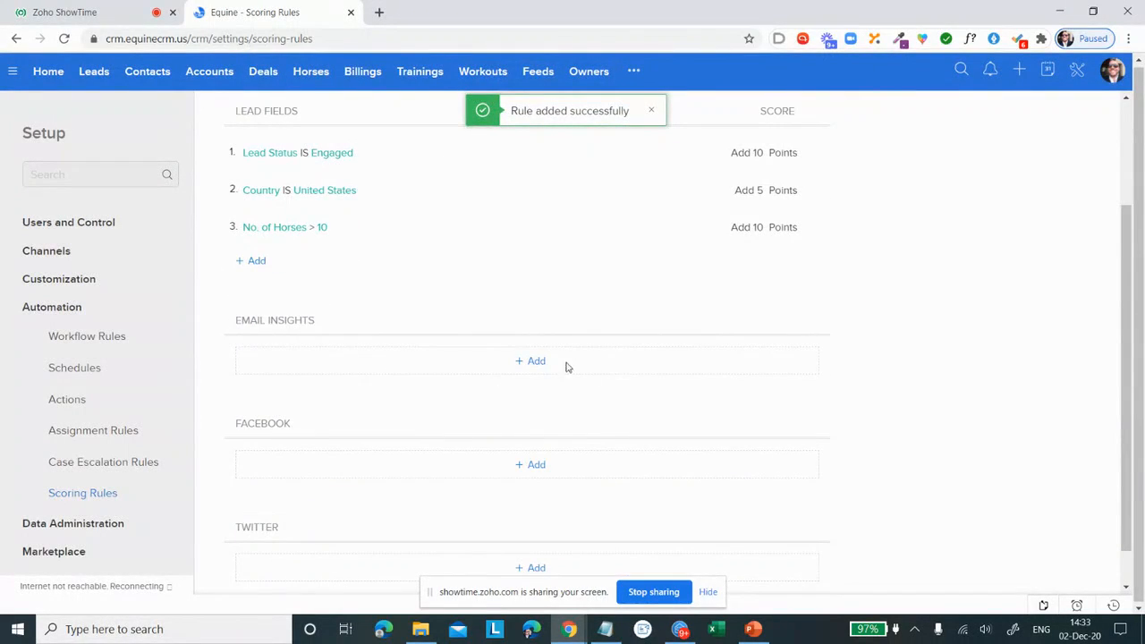
{"action": "left_click", "coordinate": [537, 360]}
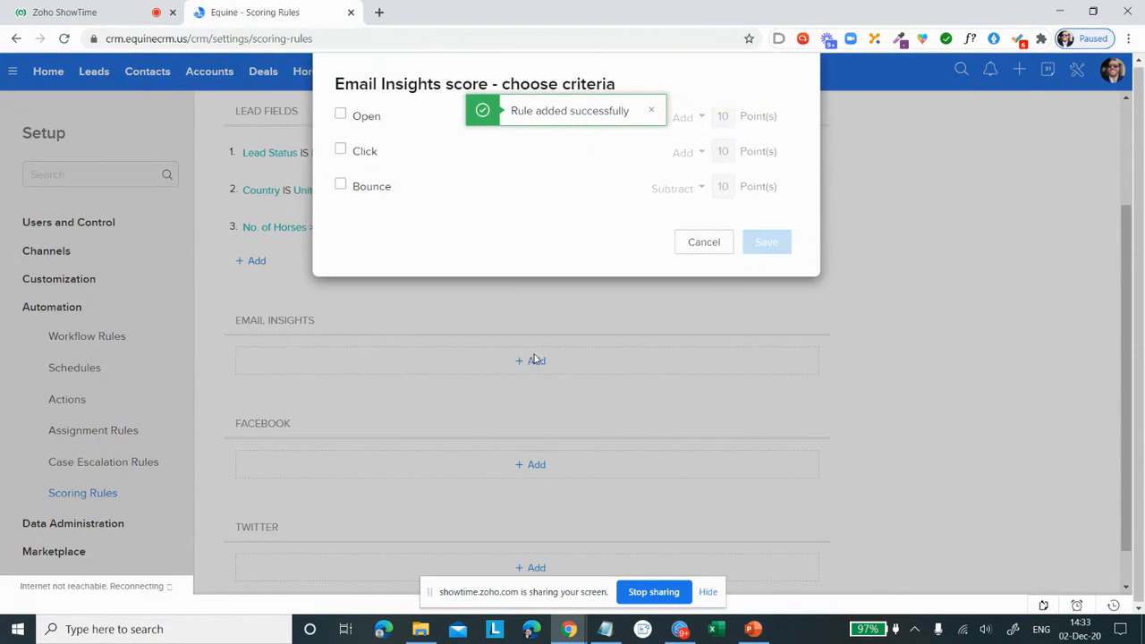
{"action": "left_click", "coordinate": [340, 115]}
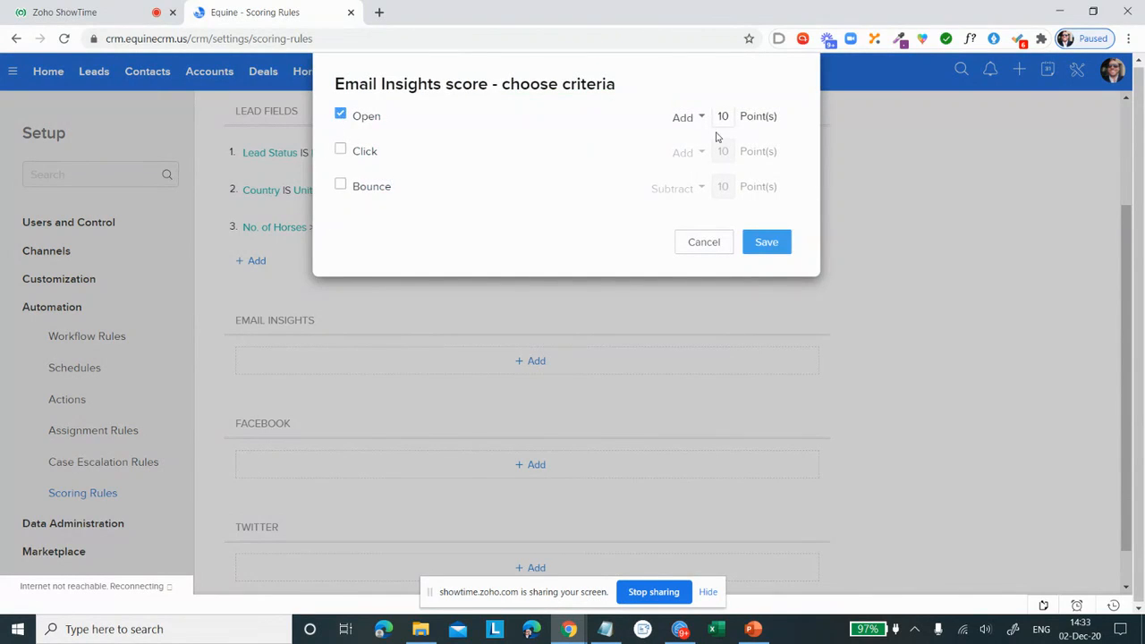
{"action": "left_click_drag", "start_coordinate": [716, 117], "coordinate": [733, 115]}
{"action": "type", "text": "5"}
{"action": "left_click", "coordinate": [341, 151]}
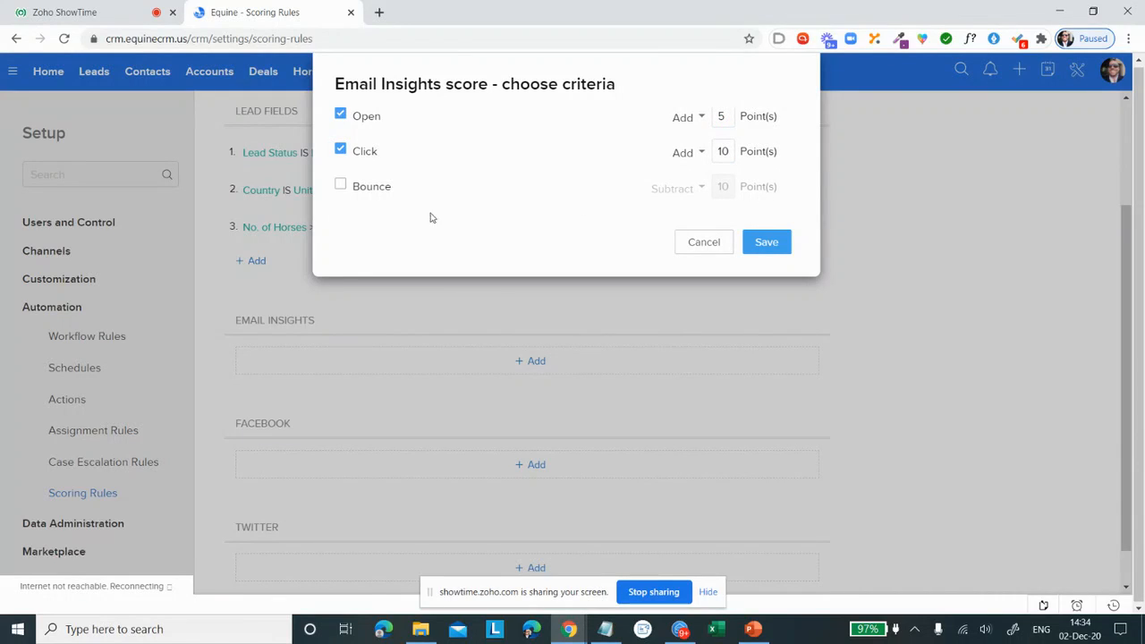
{"action": "left_click", "coordinate": [341, 187]}
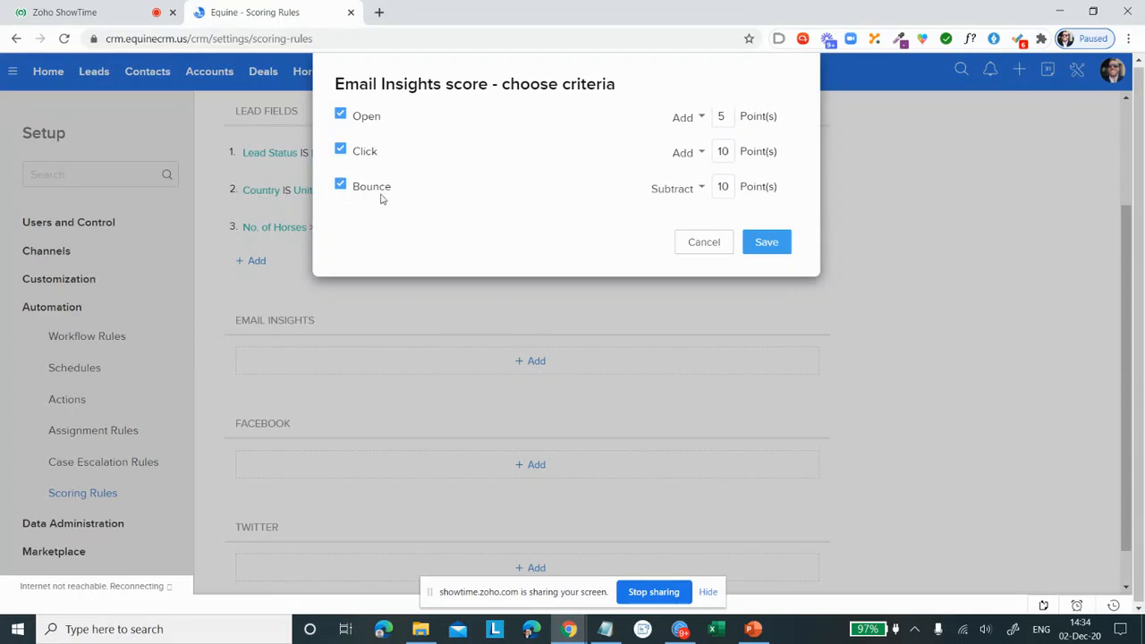
{"action": "double_click", "coordinate": [726, 187]}
{"action": "type", "text": "5"}
{"action": "left_click", "coordinate": [767, 241]}
Step: Add Facebook scoring that adds 10 points for each Comment and 10 points for each Like
{"action": "scroll", "coordinate": [362, 394], "scroll_direction": "down", "scroll_amount": 3}
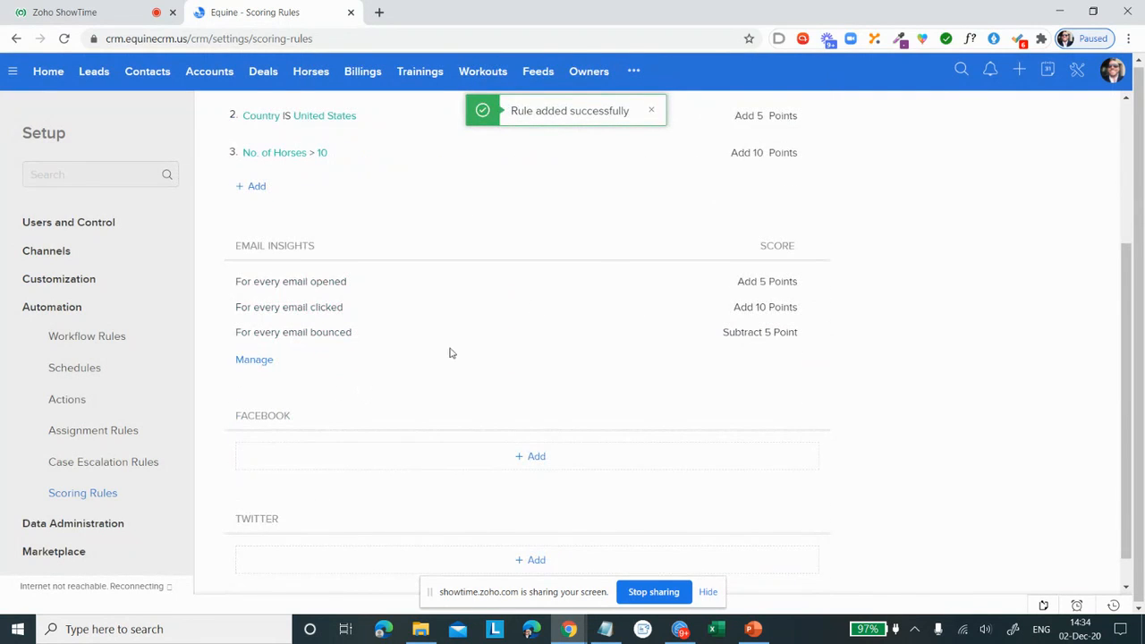
{"action": "scroll", "coordinate": [474, 237], "scroll_direction": "down", "scroll_amount": 1}
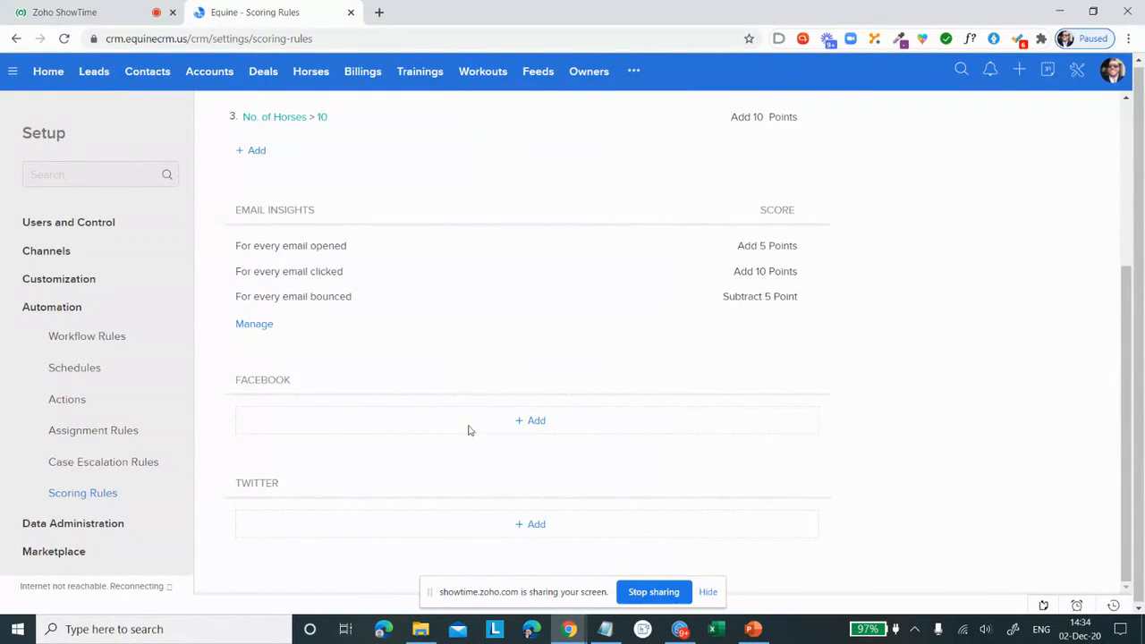
{"action": "left_click", "coordinate": [536, 422]}
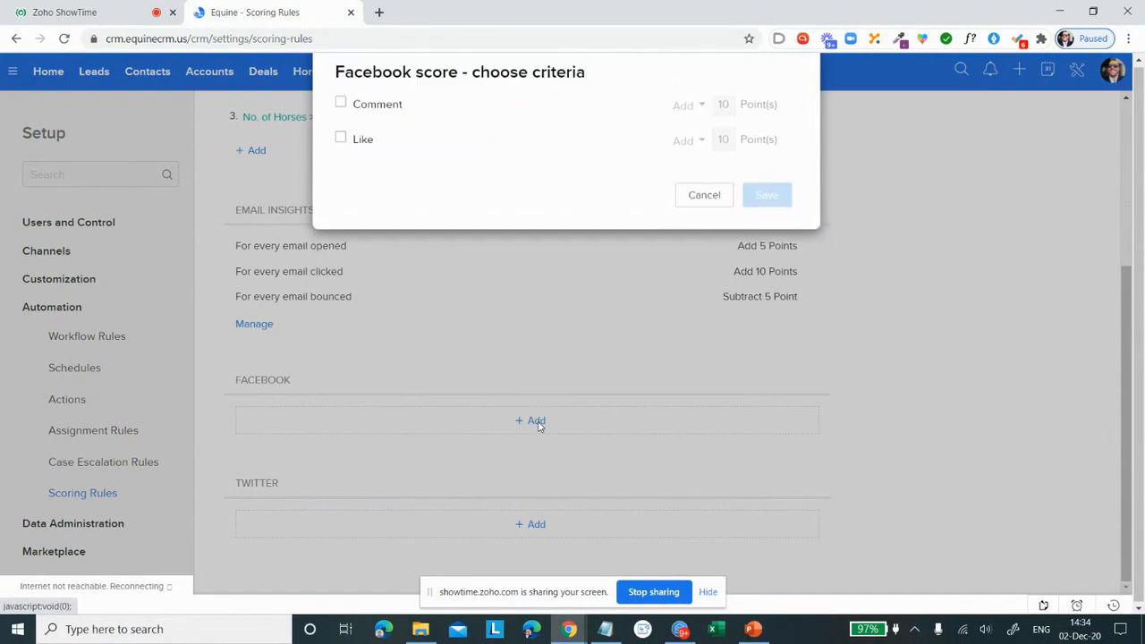
{"action": "left_click", "coordinate": [385, 120]}
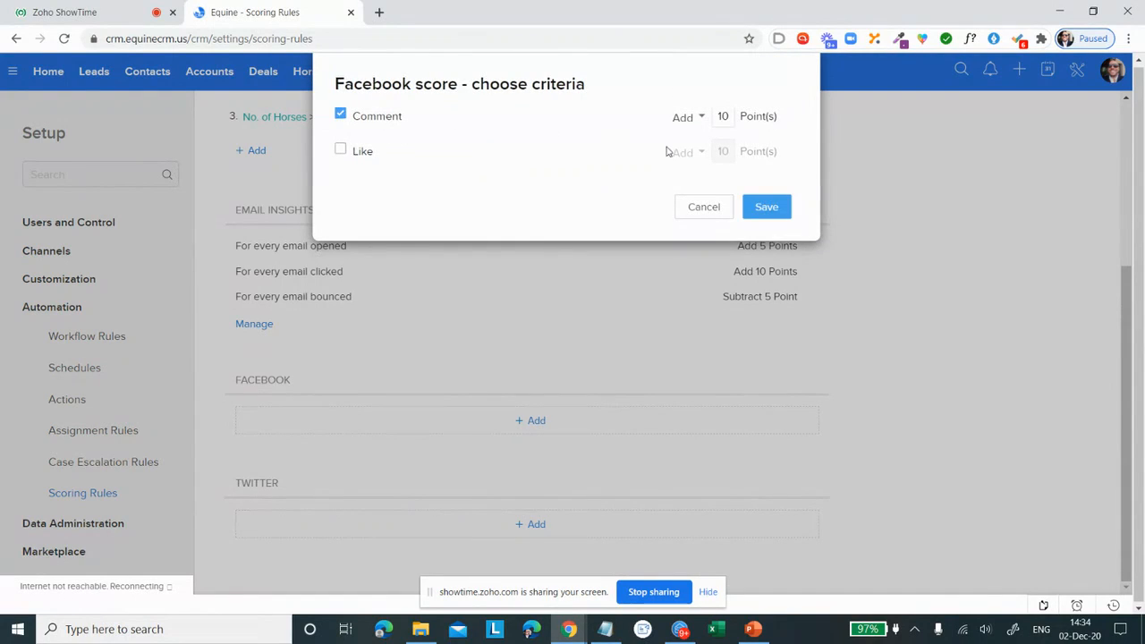
{"action": "left_click", "coordinate": [341, 151]}
{"action": "left_click", "coordinate": [765, 207]}
{"action": "scroll", "coordinate": [588, 332], "scroll_direction": "down", "scroll_amount": 5}
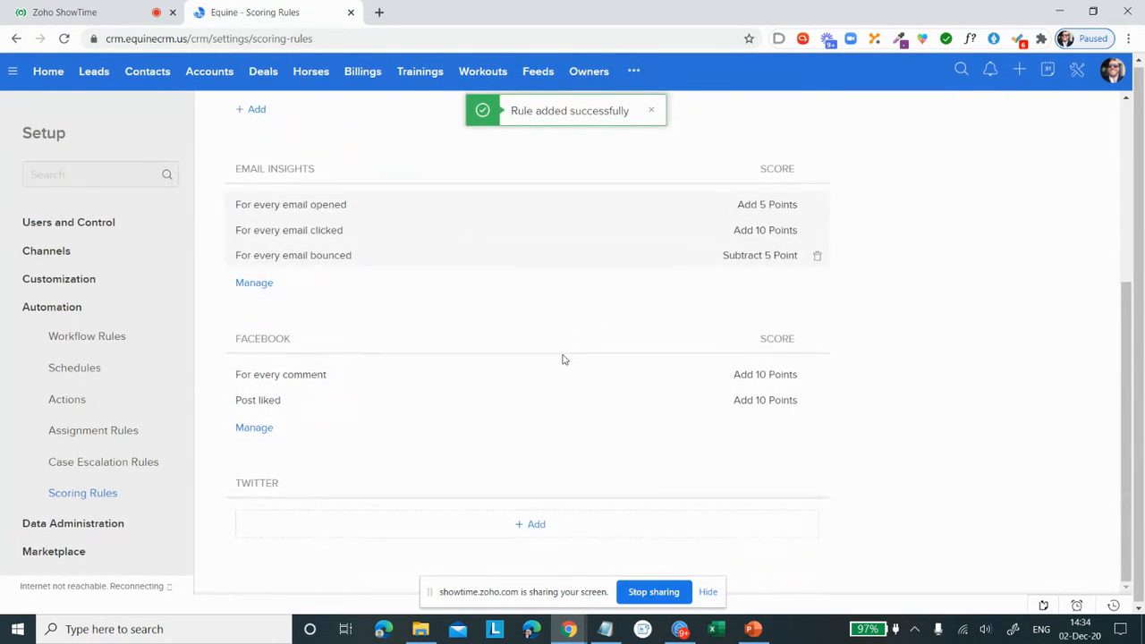
{"action": "scroll", "coordinate": [438, 232], "scroll_direction": "up", "scroll_amount": 4}
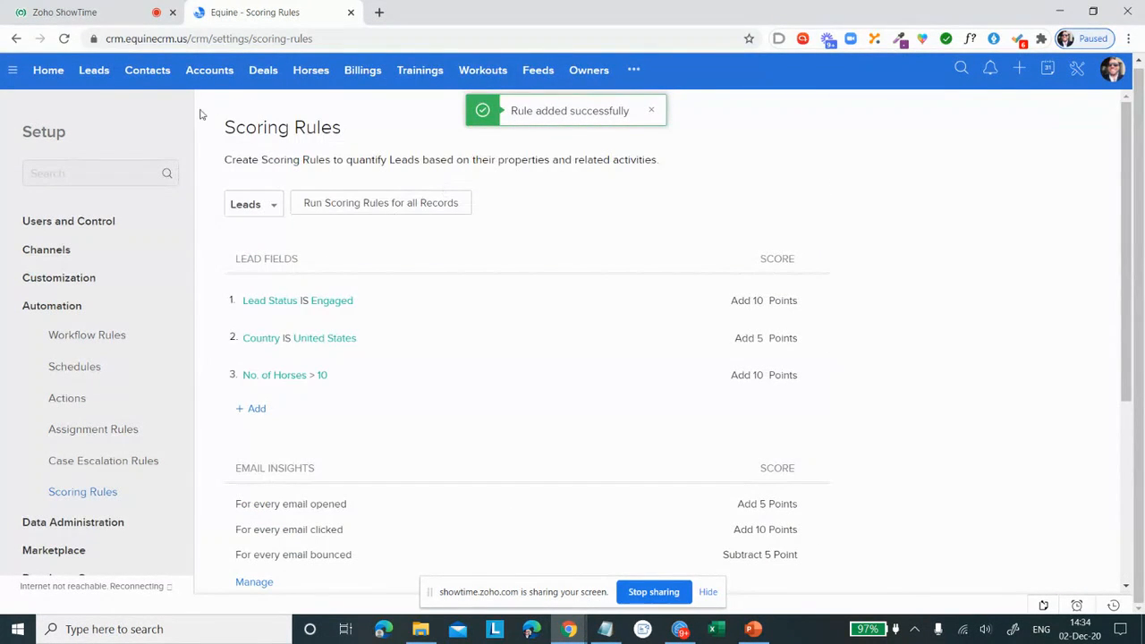
Step: Open the Yeezy Stables lead and set its No. of Horses to 12 under Company Information
{"action": "left_click", "coordinate": [91, 73]}
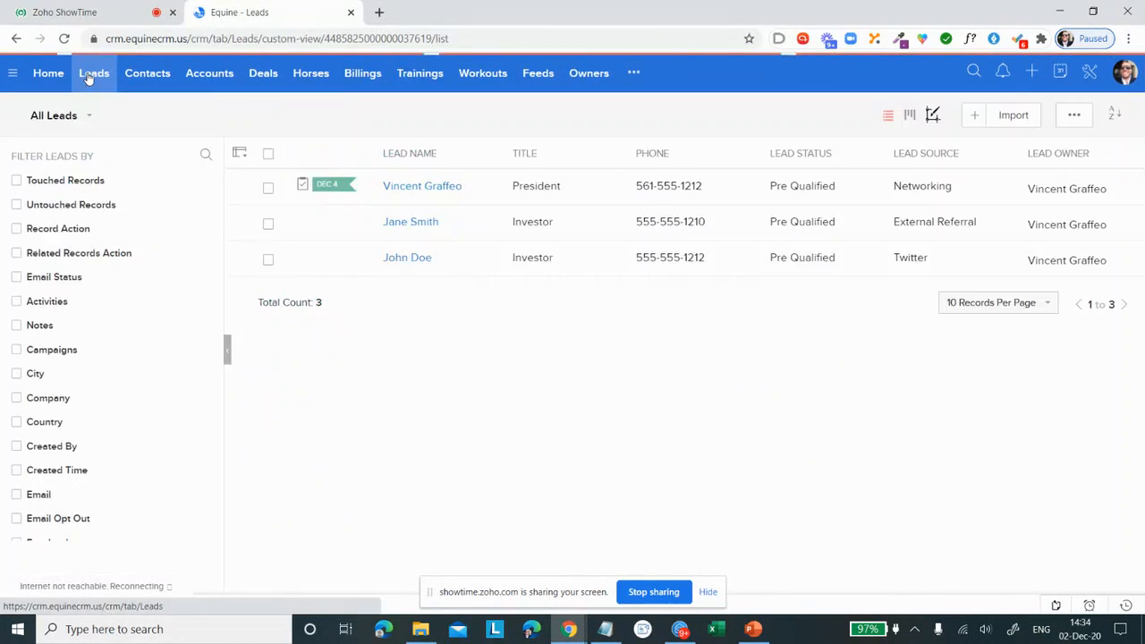
{"action": "left_click", "coordinate": [489, 191]}
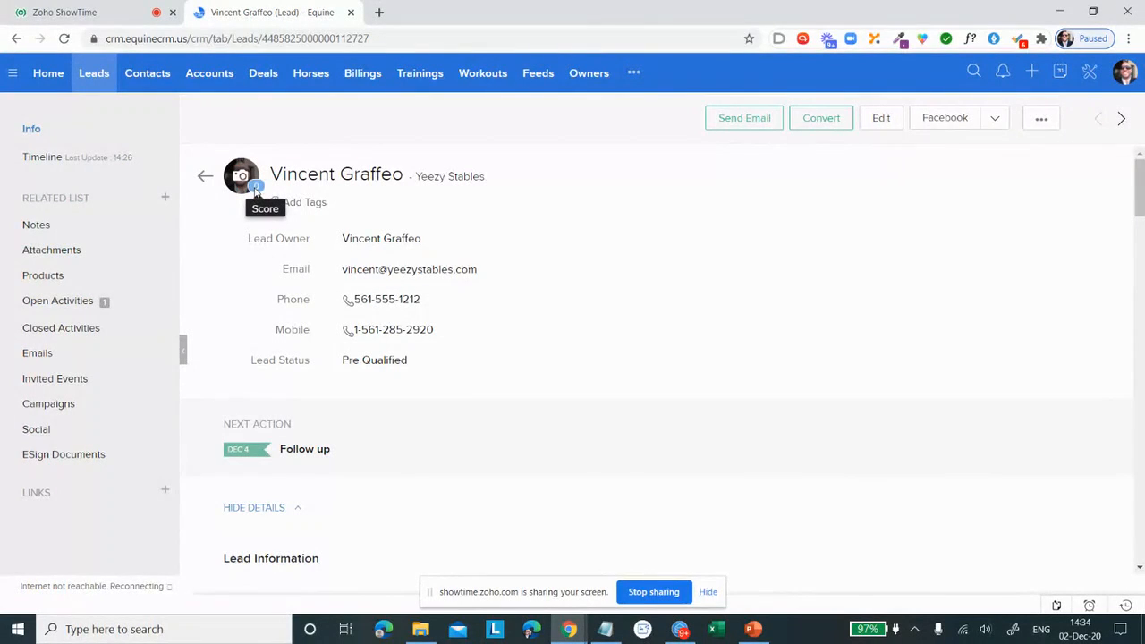
{"action": "scroll", "coordinate": [506, 202], "scroll_direction": "down", "scroll_amount": 5}
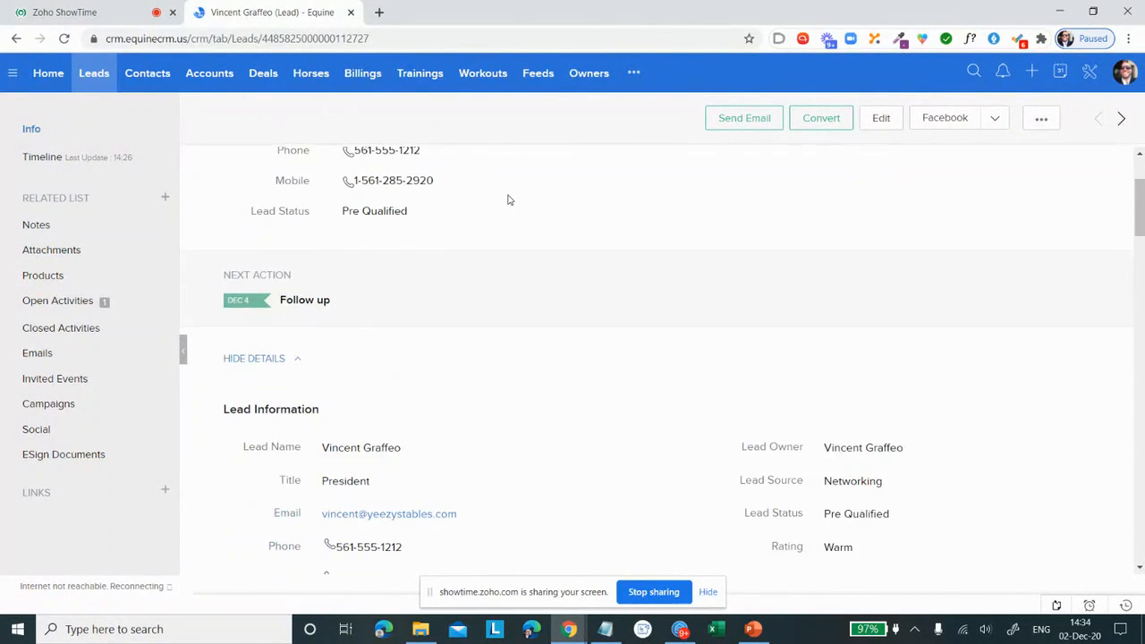
{"action": "scroll", "coordinate": [505, 202], "scroll_direction": "down", "scroll_amount": 2}
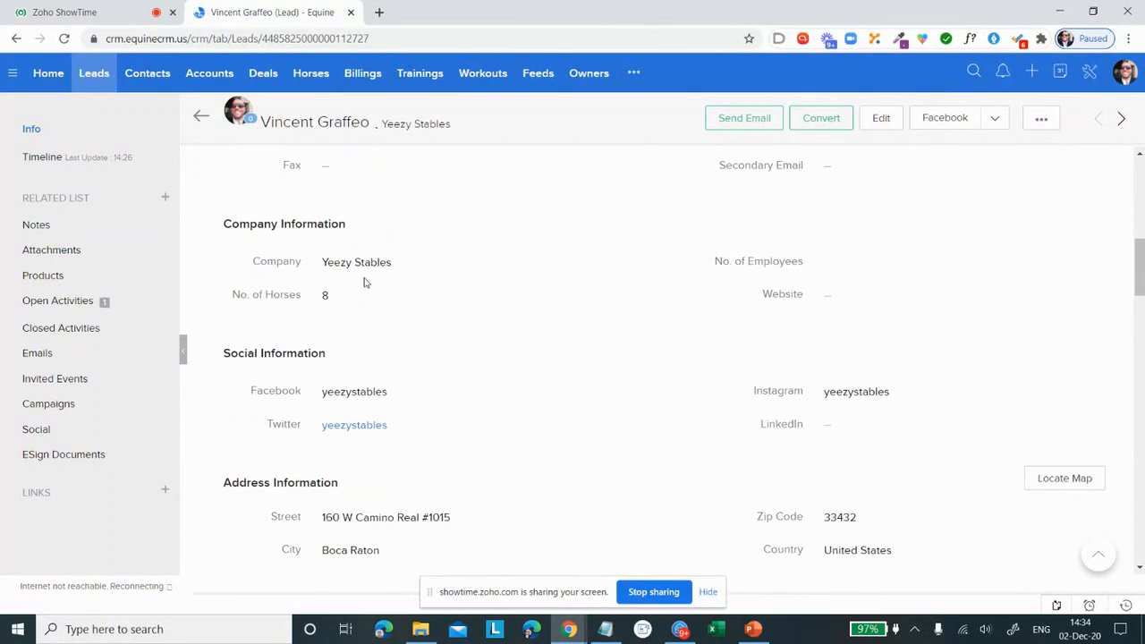
{"action": "left_click", "coordinate": [351, 300]}
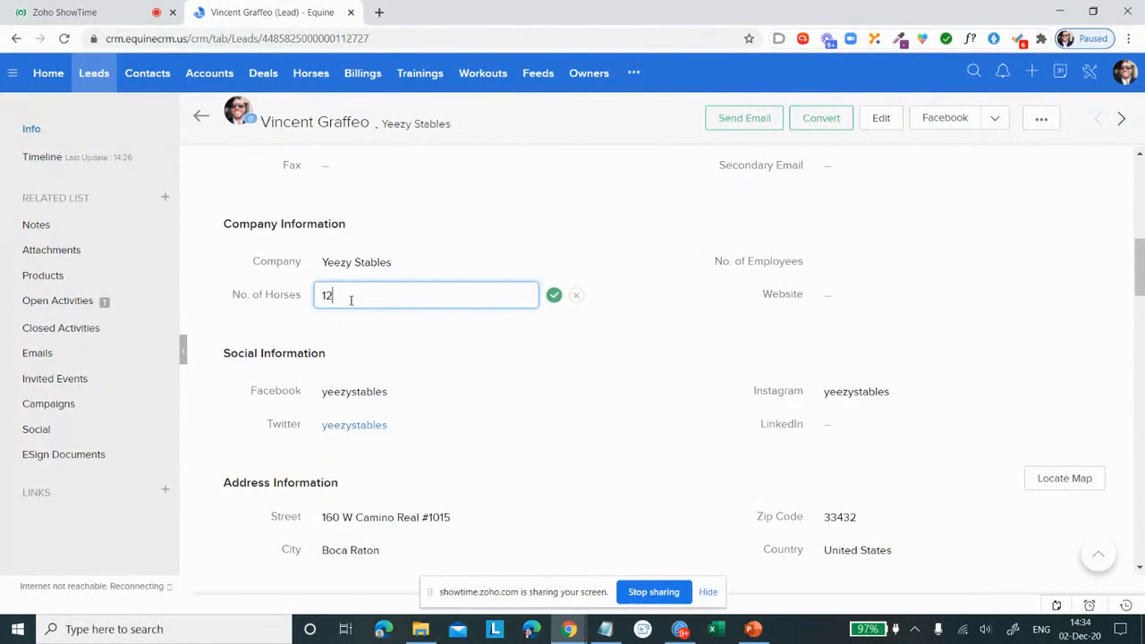
{"action": "left_click", "coordinate": [555, 296]}
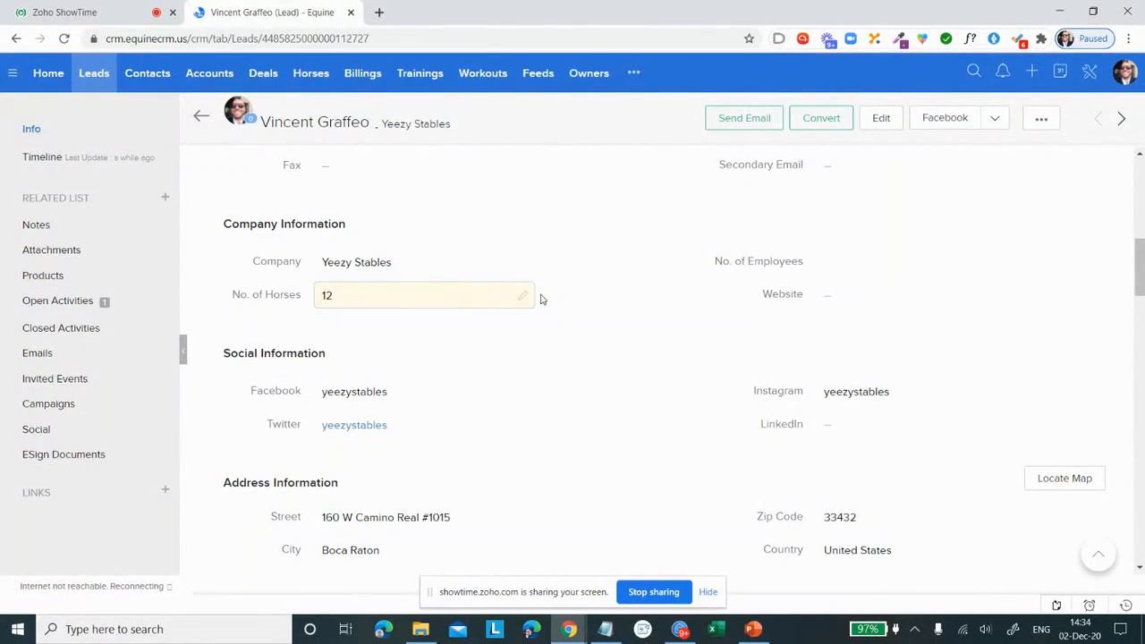
Step: Reload the Yeezy Stables lead record and check its lead score and details
{"action": "scroll", "coordinate": [550, 273], "scroll_direction": "up", "scroll_amount": 6}
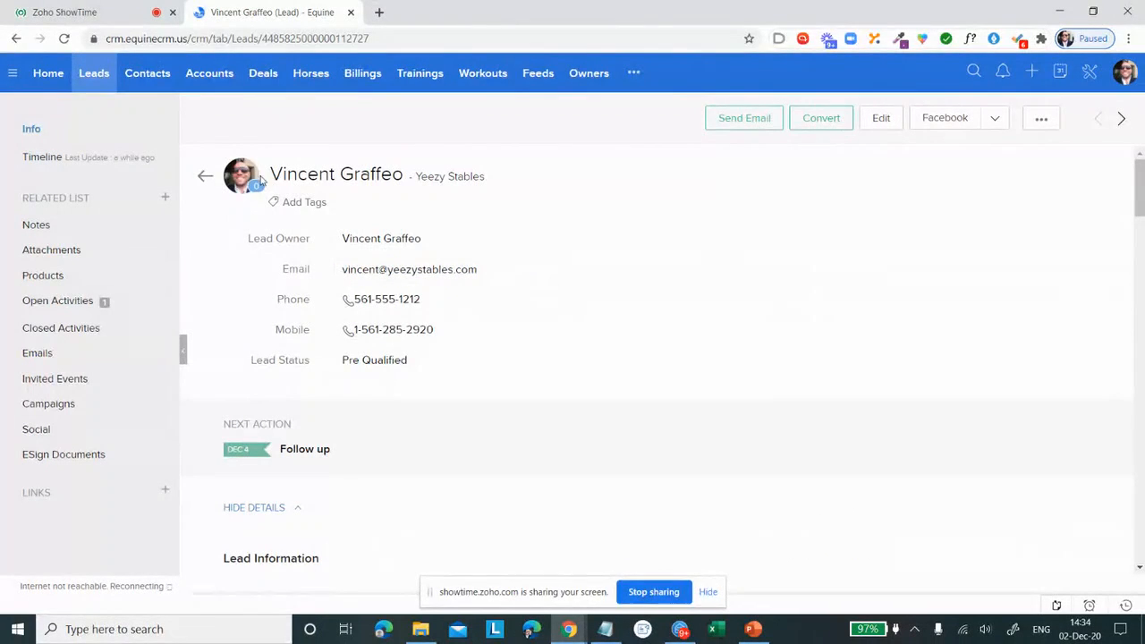
{"action": "left_click", "coordinate": [65, 39]}
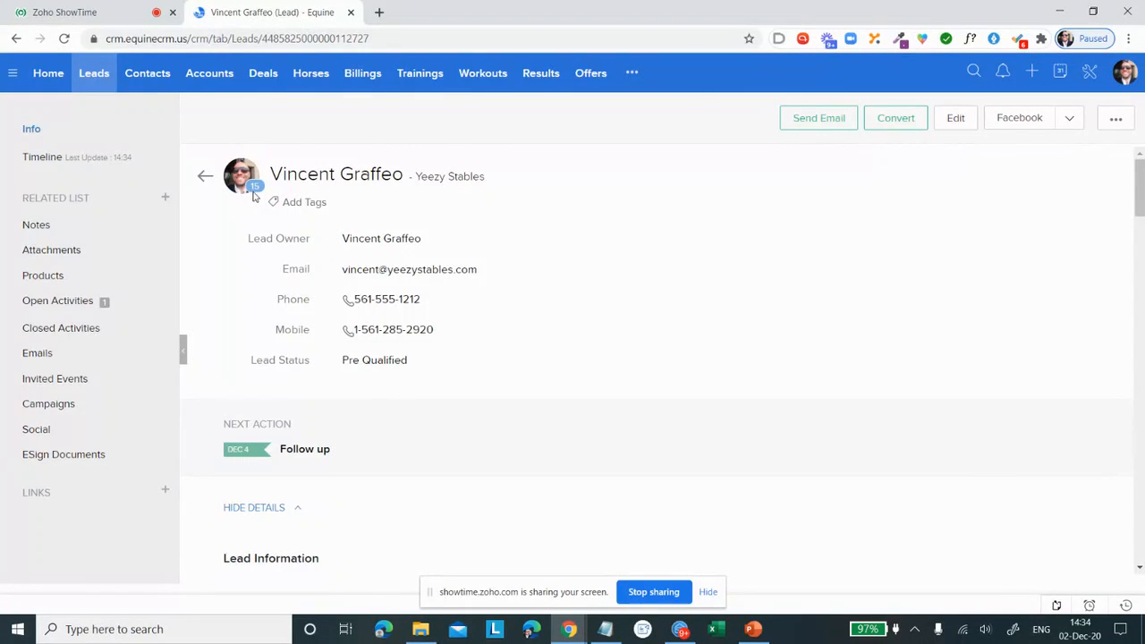
{"action": "scroll", "coordinate": [481, 279], "scroll_direction": "down", "scroll_amount": 2}
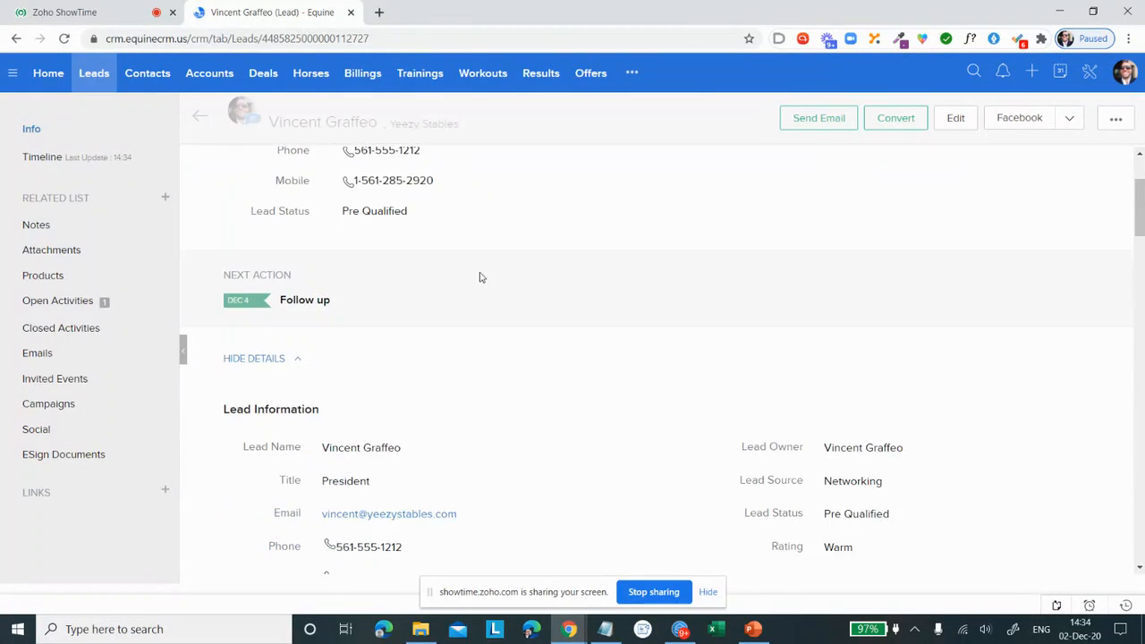
{"action": "scroll", "coordinate": [479, 278], "scroll_direction": "down", "scroll_amount": 3}
{"action": "scroll", "coordinate": [479, 278], "scroll_direction": "up", "scroll_amount": 5}
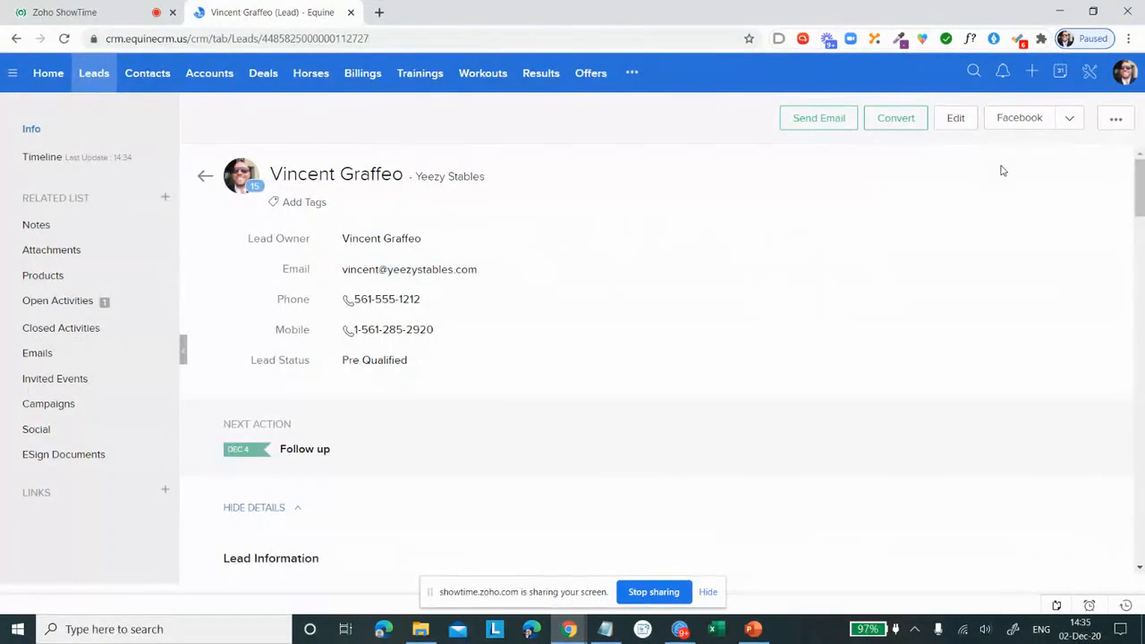
Step: Open the NY Assignment rule from the Assignment Rules setup to review its rule entries
{"action": "left_click", "coordinate": [1090, 75]}
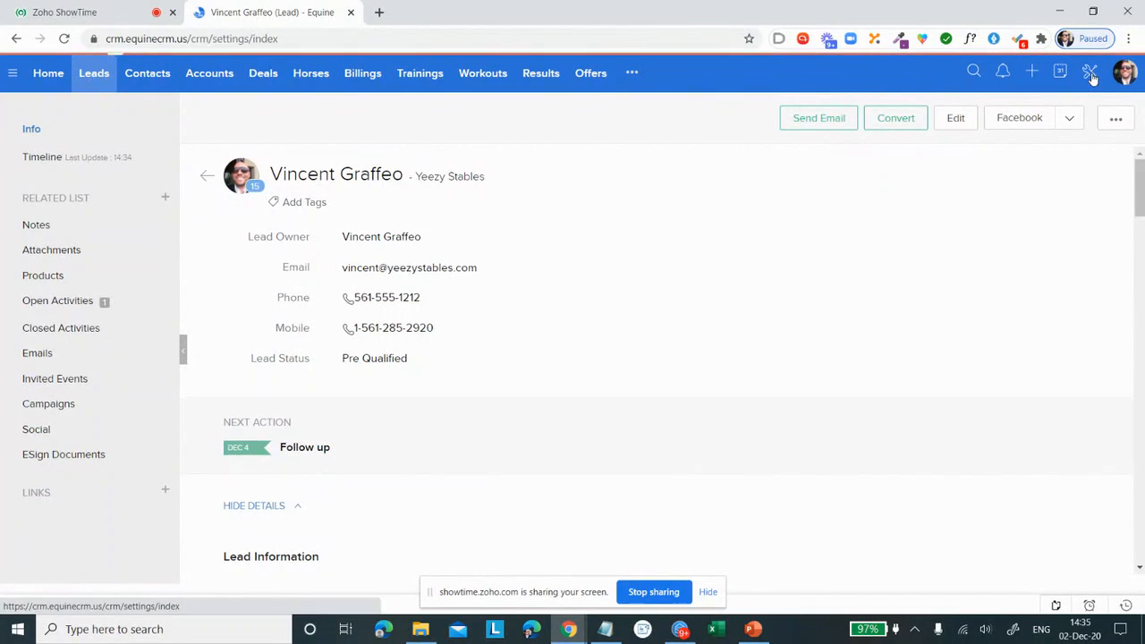
{"action": "scroll", "coordinate": [179, 342], "scroll_direction": "down", "scroll_amount": 2}
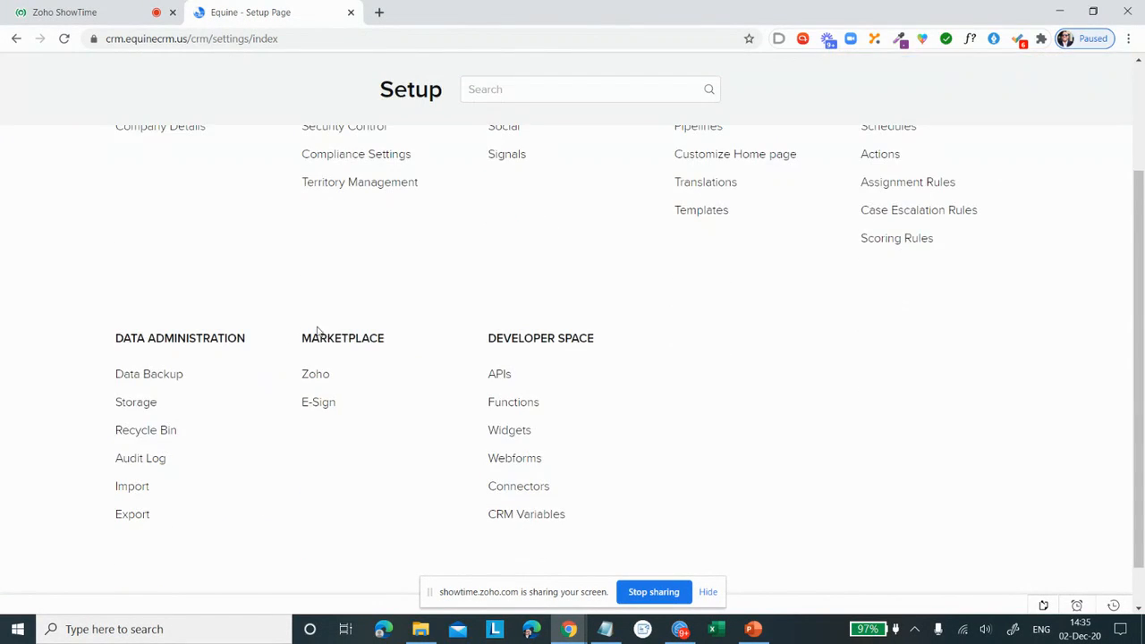
{"action": "scroll", "coordinate": [309, 334], "scroll_direction": "up", "scroll_amount": 2}
{"action": "left_click", "coordinate": [889, 334]}
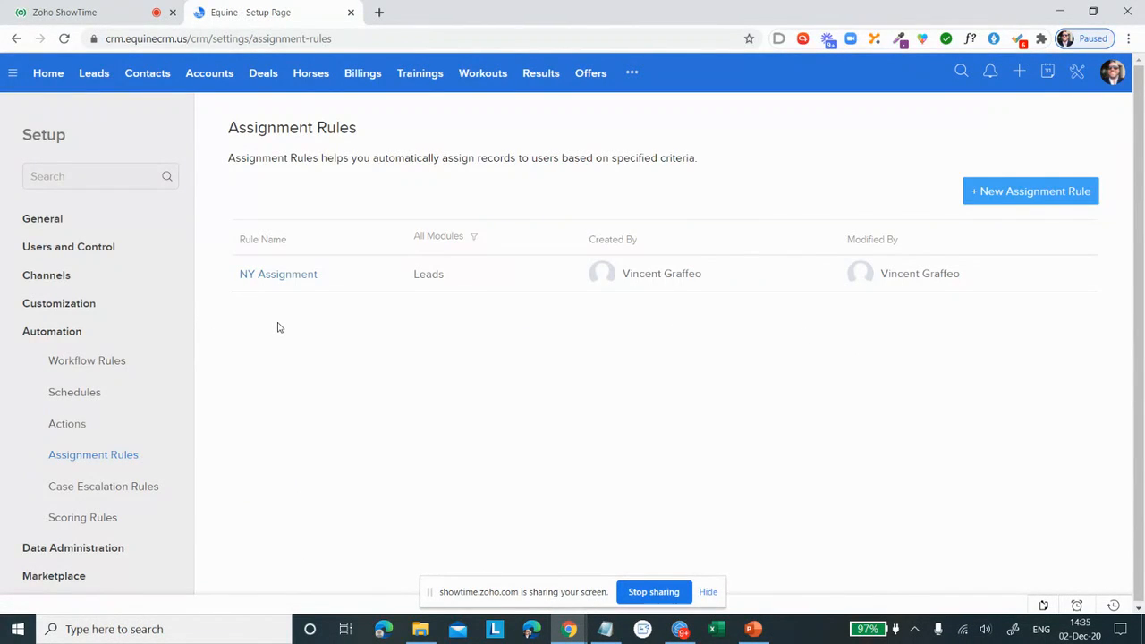
{"action": "left_click", "coordinate": [382, 279]}
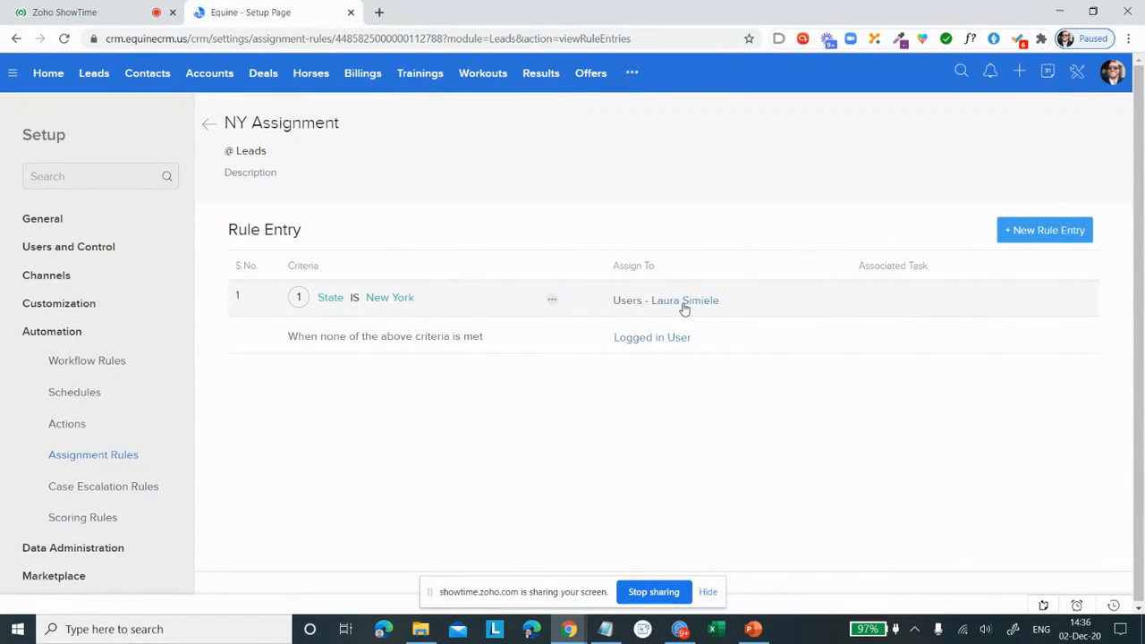
{"action": "left_click", "coordinate": [1045, 231]}
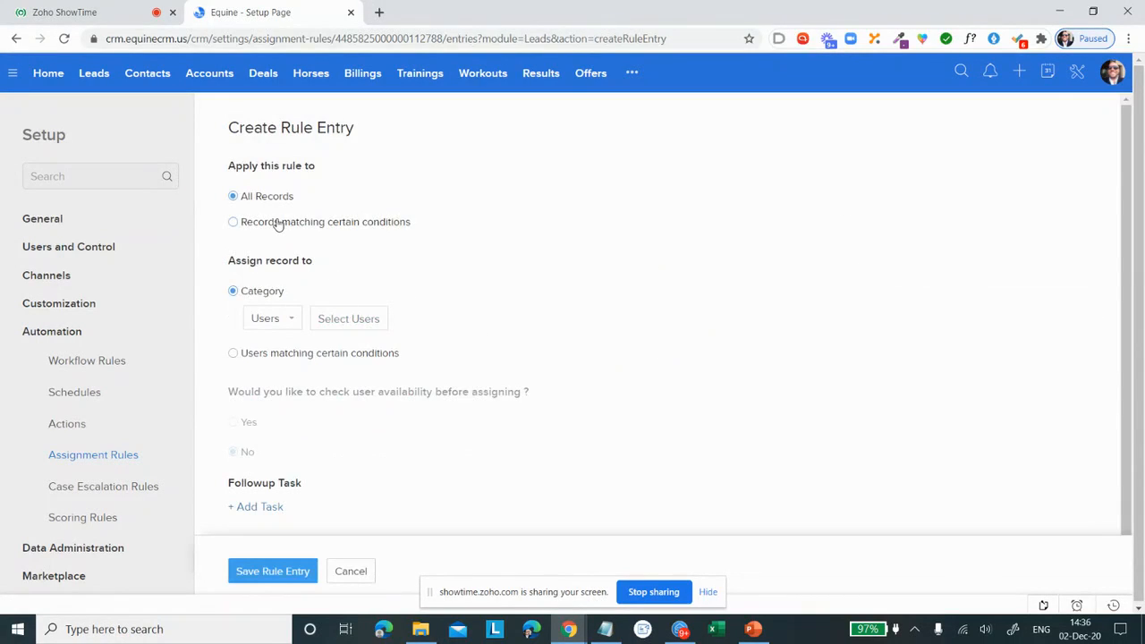
{"action": "left_click", "coordinate": [276, 223]}
{"action": "left_click", "coordinate": [297, 268]}
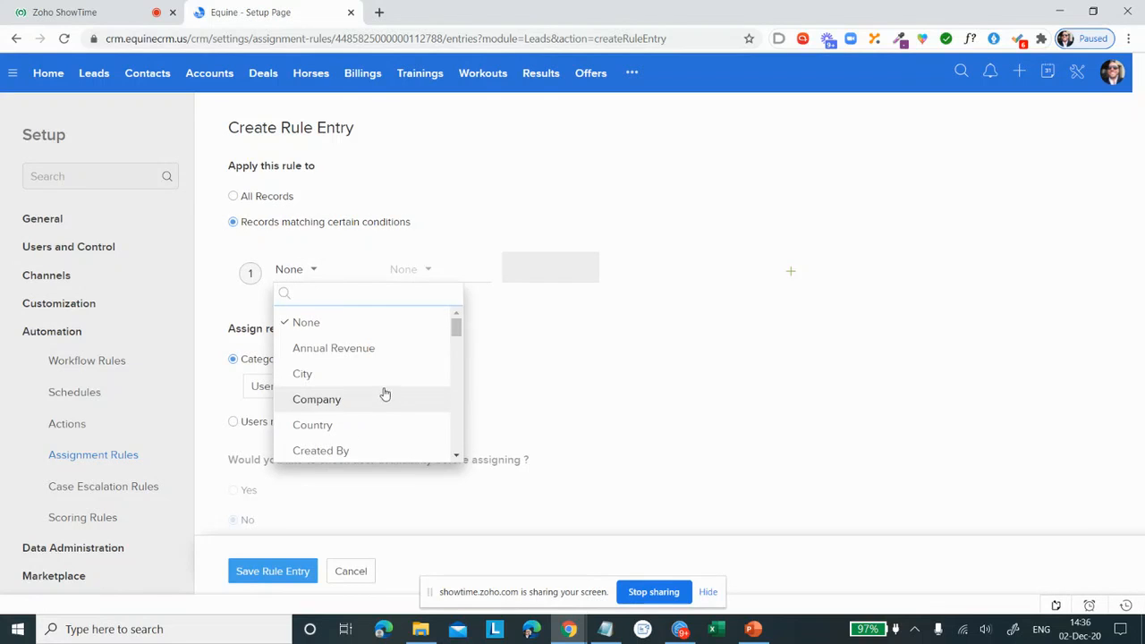
{"action": "scroll", "coordinate": [376, 380], "scroll_direction": "down", "scroll_amount": 5}
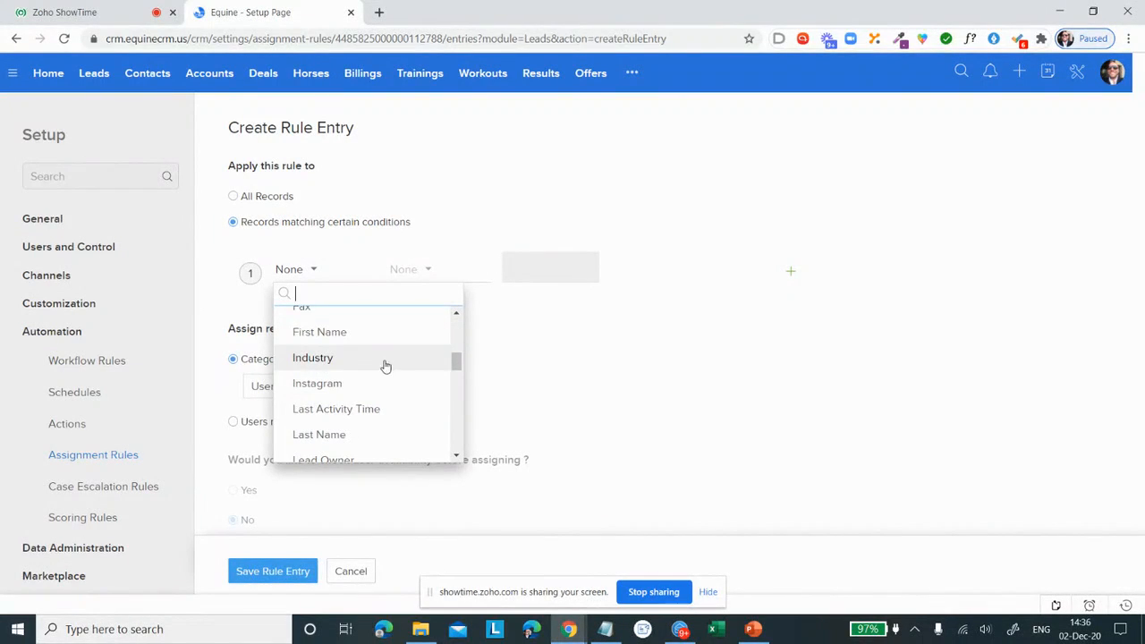
{"action": "left_click", "coordinate": [633, 356]}
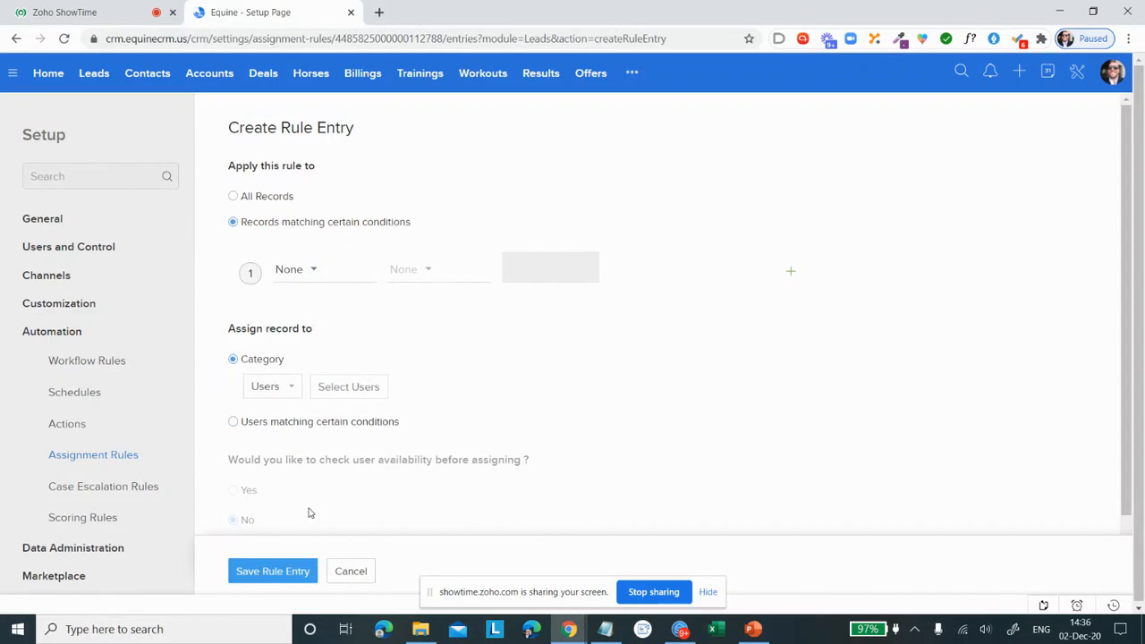
{"action": "left_click", "coordinate": [359, 577]}
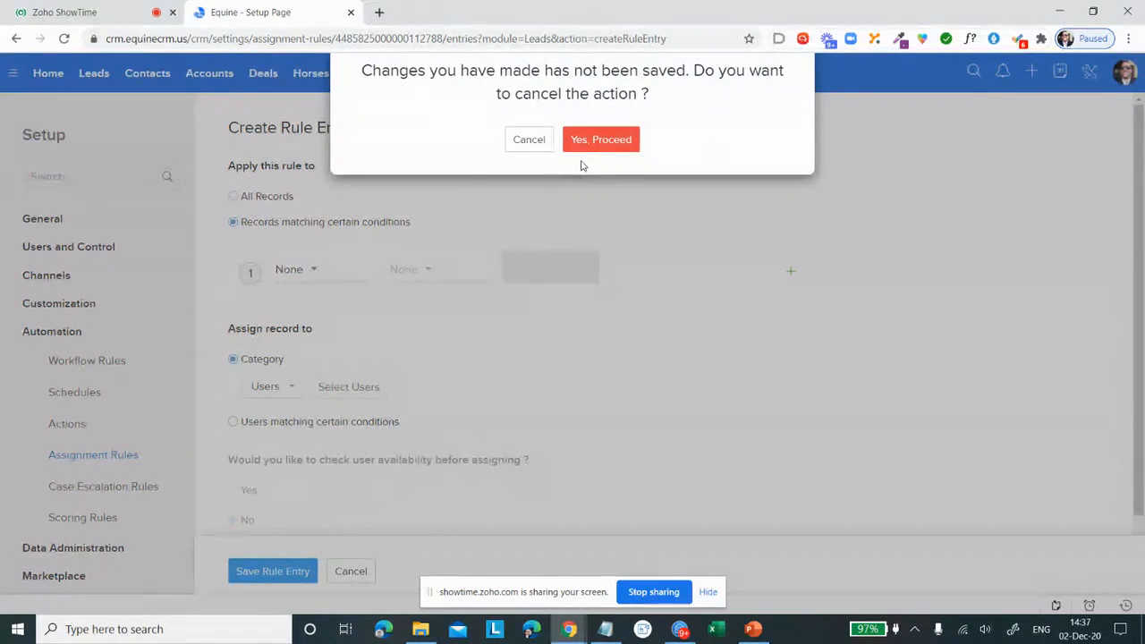
{"action": "left_click", "coordinate": [611, 142]}
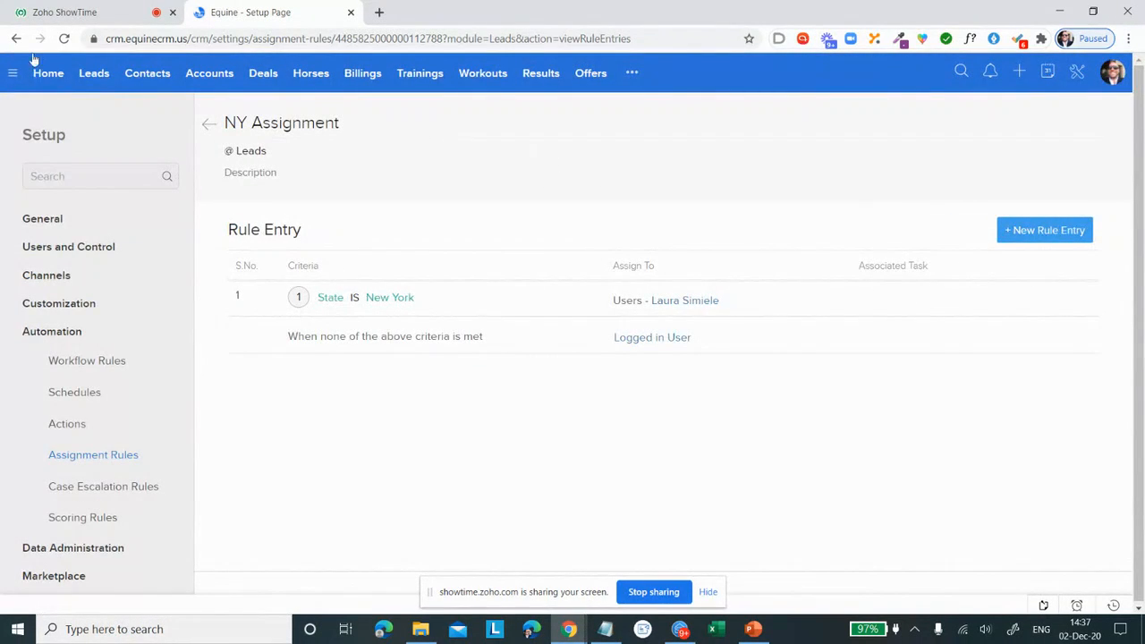
Step: View the Yeezy Stables lead, and open the options for adding the author of the 13 Jul tweet in the Social module
{"action": "left_click", "coordinate": [93, 77]}
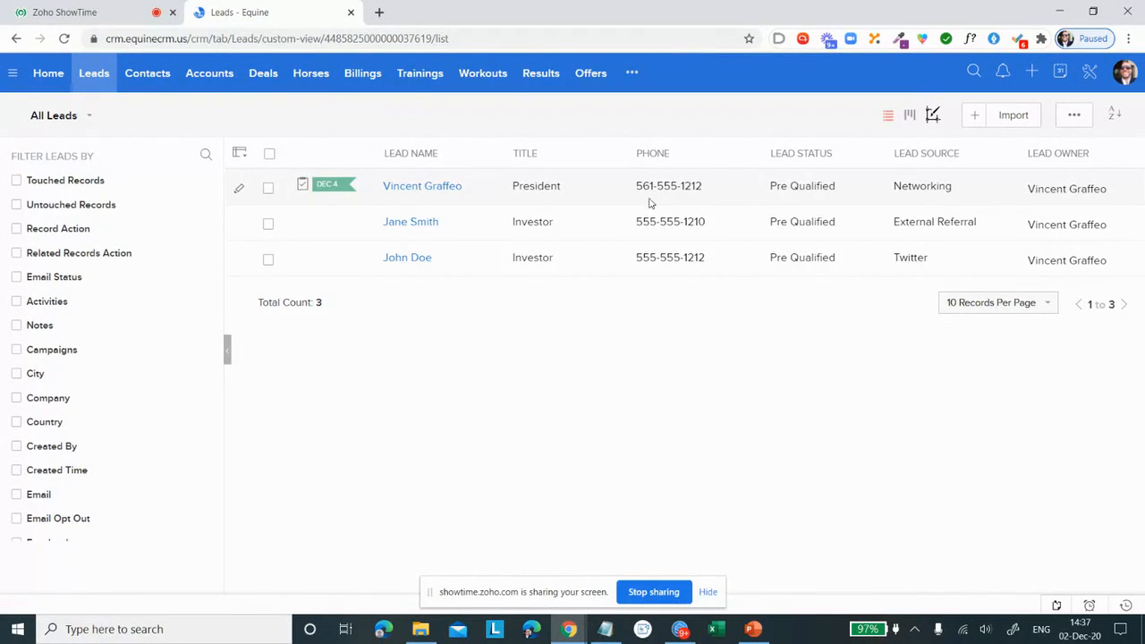
{"action": "left_click", "coordinate": [576, 186]}
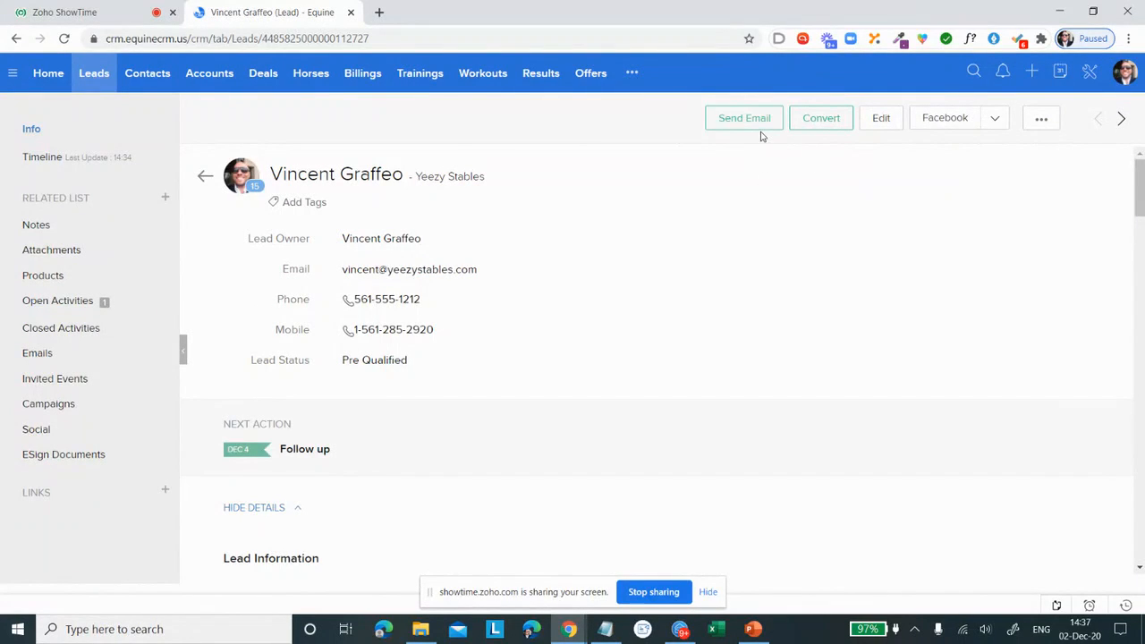
{"action": "left_click", "coordinate": [633, 75]}
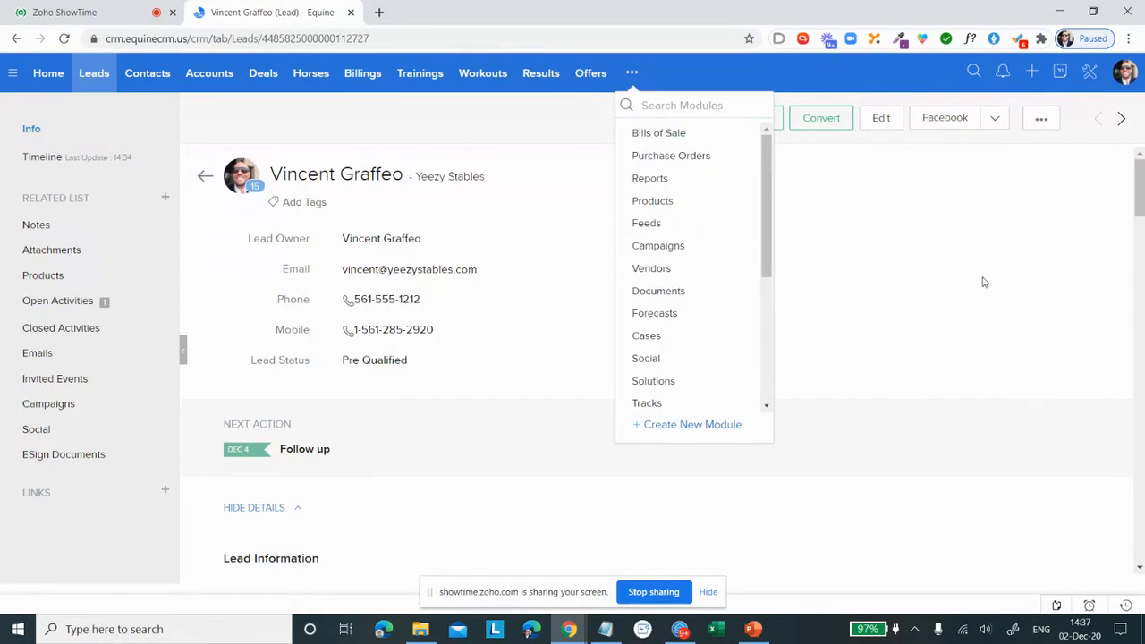
{"action": "left_click", "coordinate": [695, 359]}
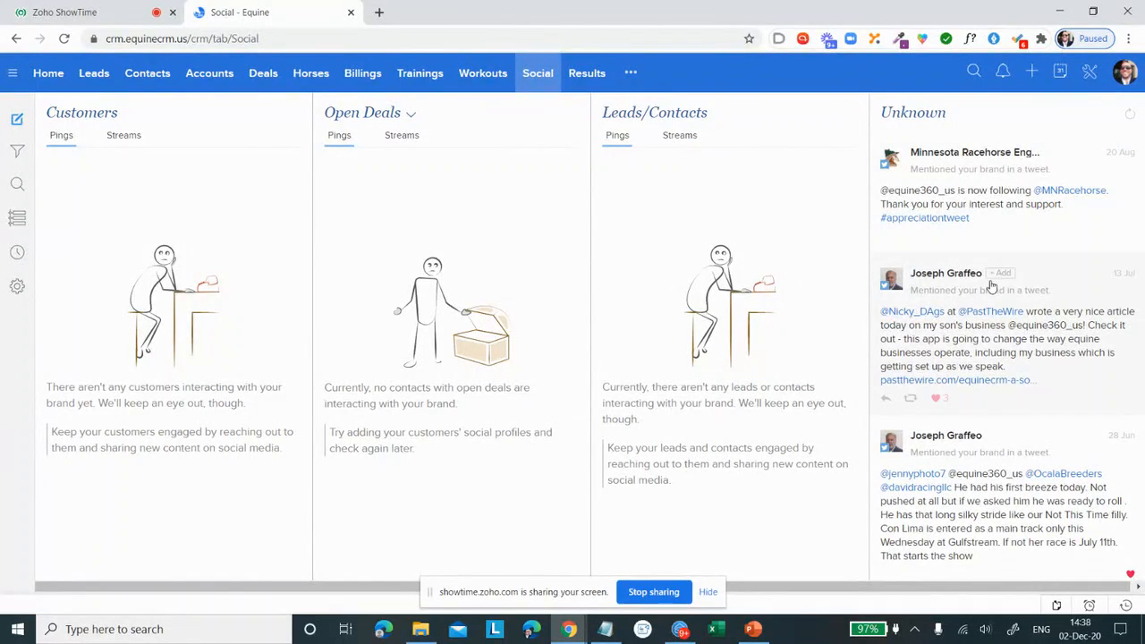
{"action": "left_click", "coordinate": [1002, 275]}
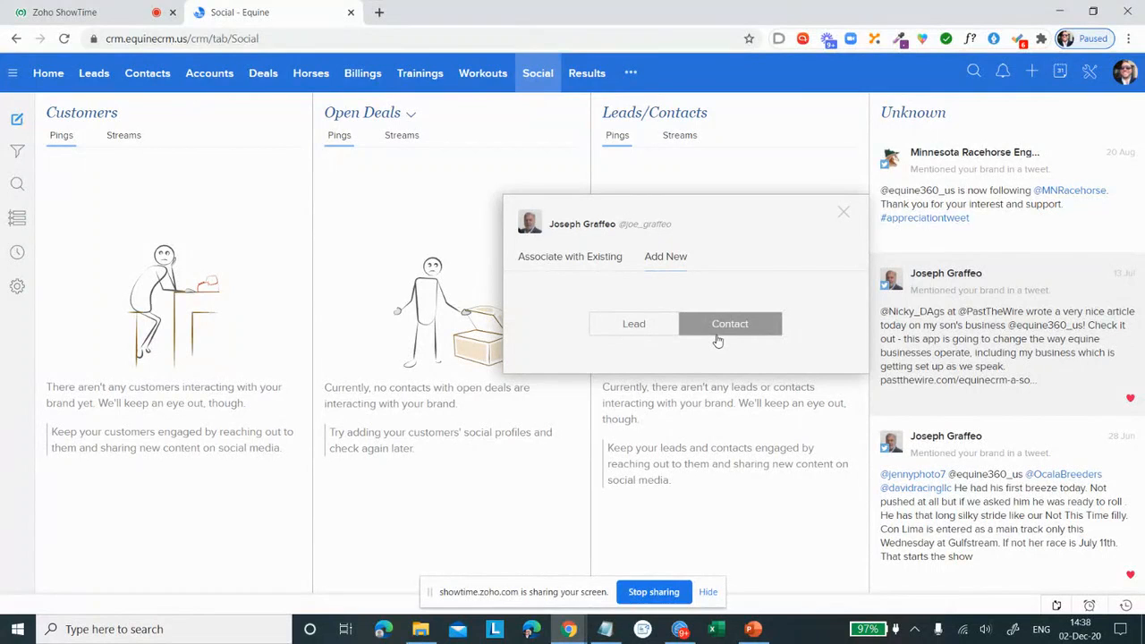
Step: Open the social post composer and toggle the Twitter account as a posting destination
{"action": "left_click", "coordinate": [17, 123]}
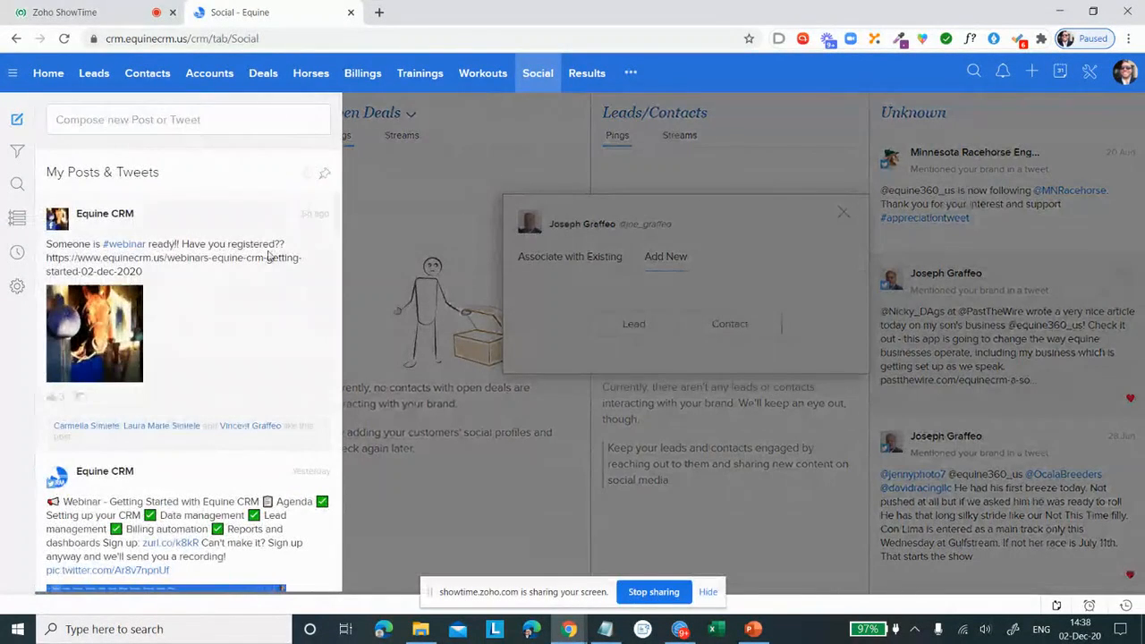
{"action": "left_click", "coordinate": [205, 119]}
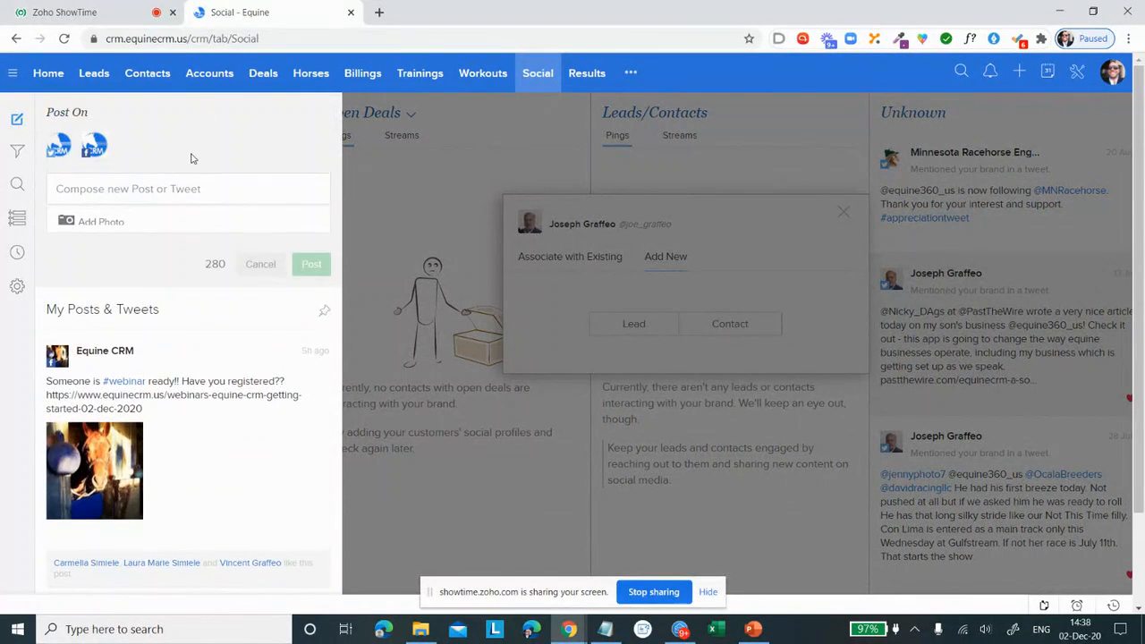
{"action": "left_click", "coordinate": [59, 149]}
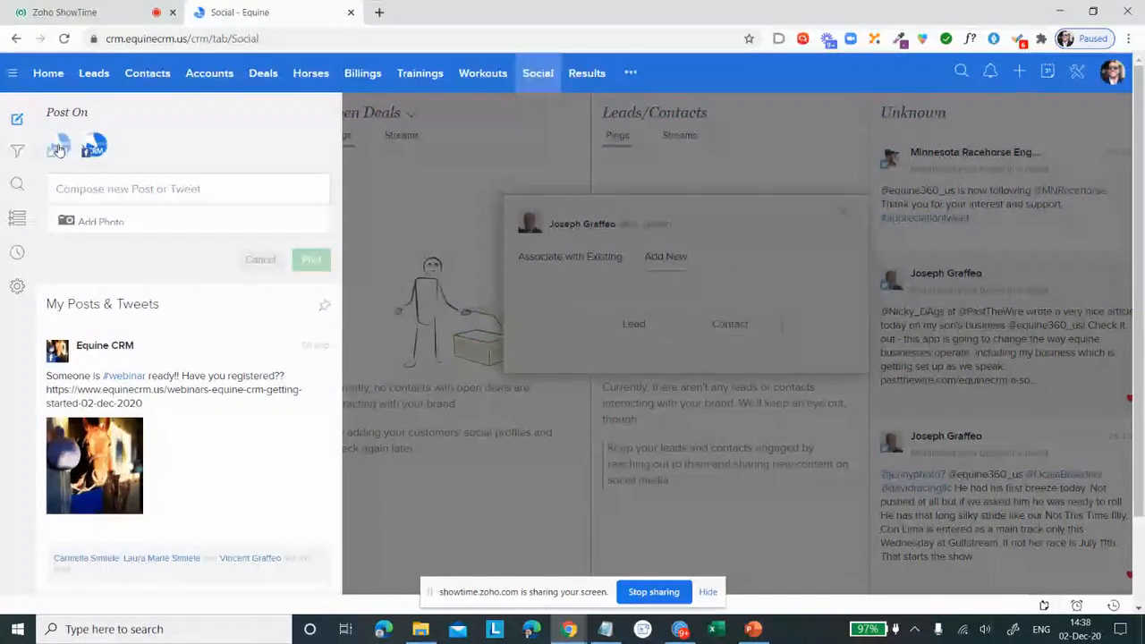
{"action": "left_click", "coordinate": [59, 150]}
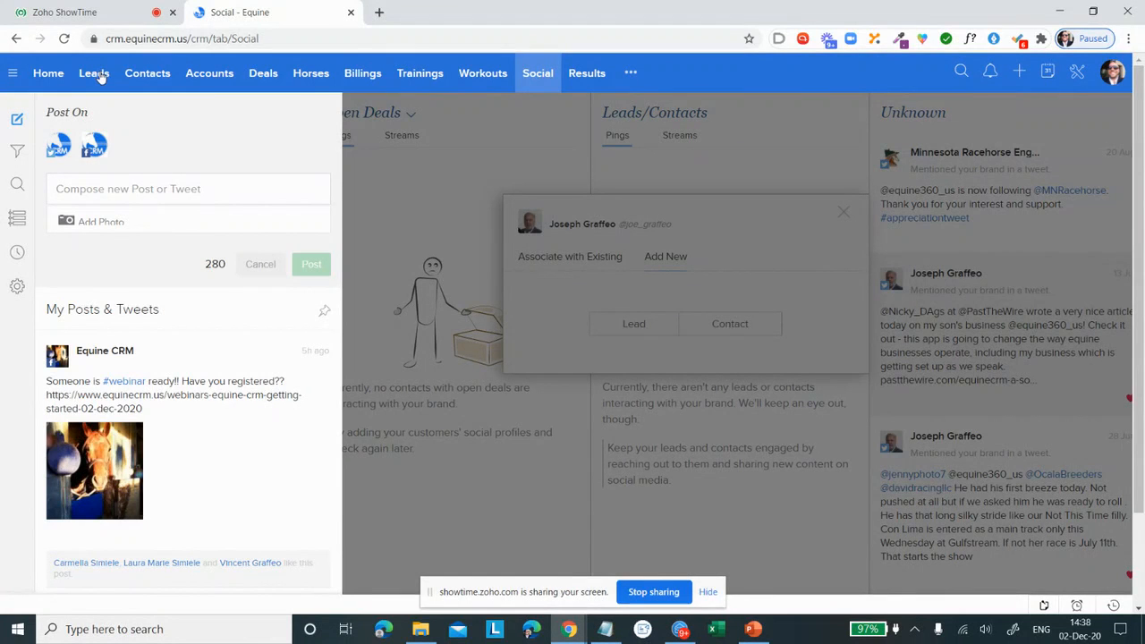
Step: Reopen the Yeezy Stables lead and examine its Score Summary, Notes, Attachments and Products sections
{"action": "left_click", "coordinate": [94, 73]}
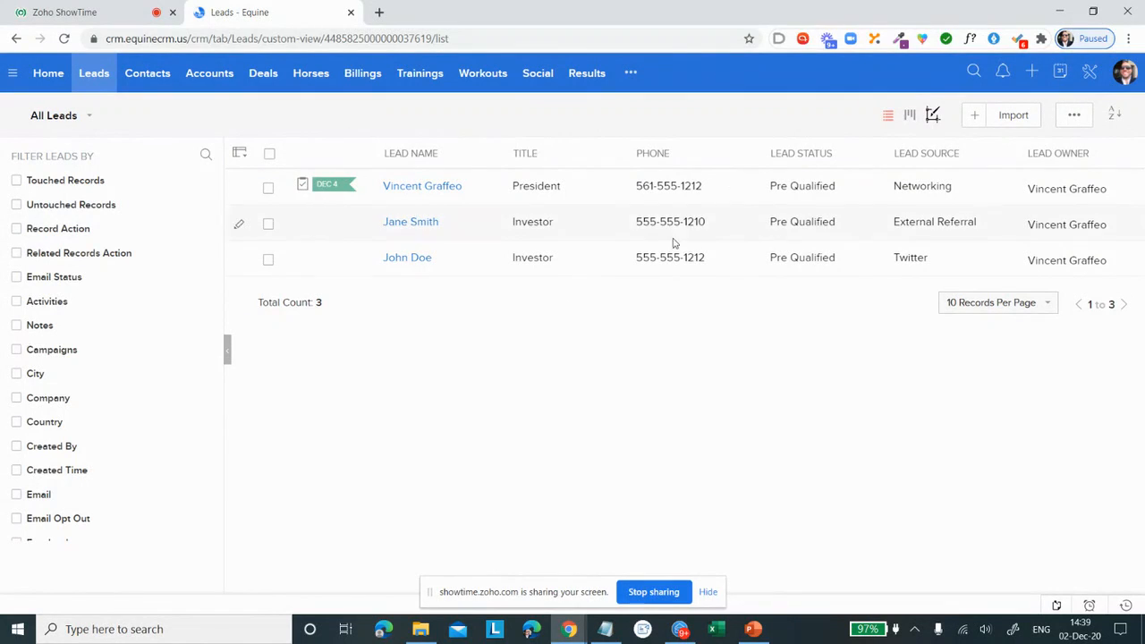
{"action": "left_click", "coordinate": [483, 195]}
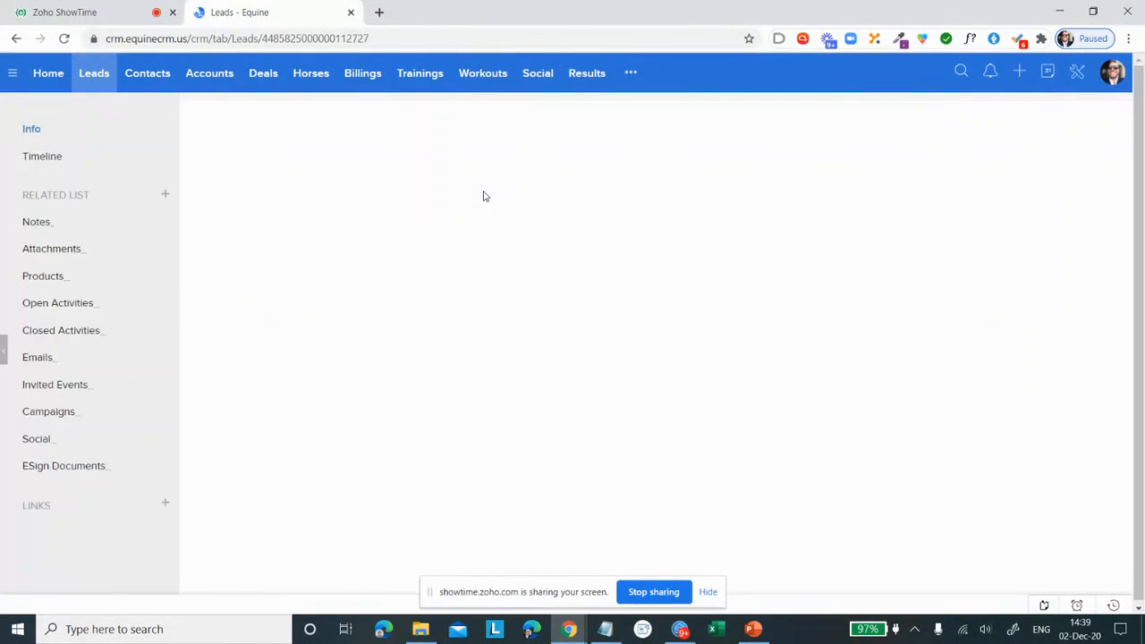
{"action": "scroll", "coordinate": [537, 220], "scroll_direction": "down", "scroll_amount": 4}
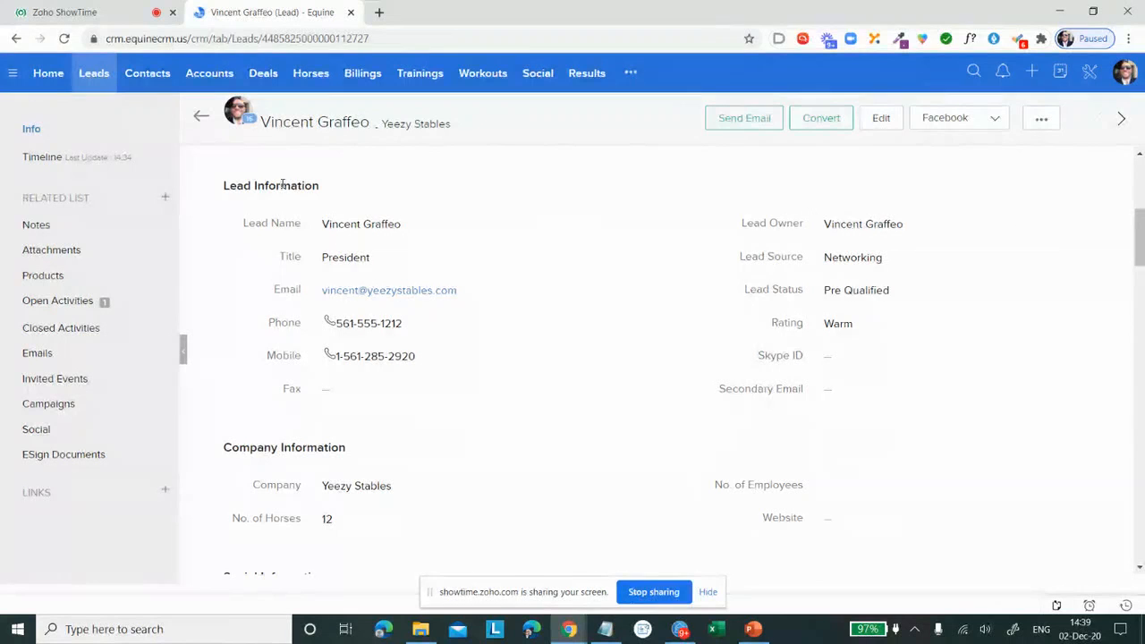
{"action": "scroll", "coordinate": [376, 224], "scroll_direction": "down", "scroll_amount": 2}
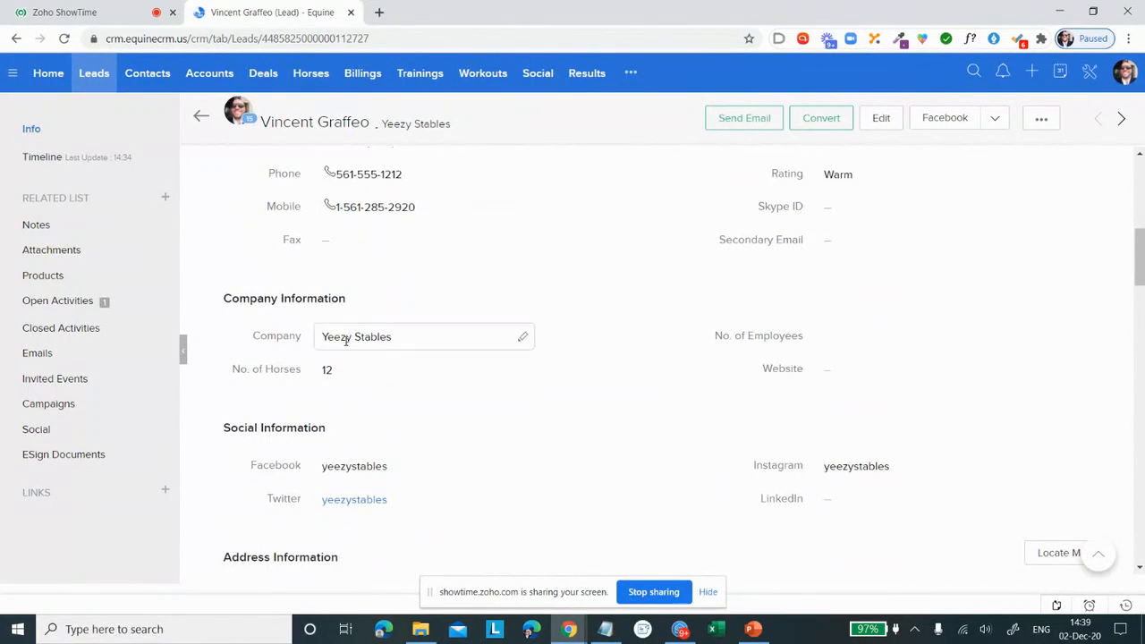
{"action": "scroll", "coordinate": [304, 340], "scroll_direction": "down", "scroll_amount": 2}
{"action": "scroll", "coordinate": [329, 388], "scroll_direction": "down", "scroll_amount": 6}
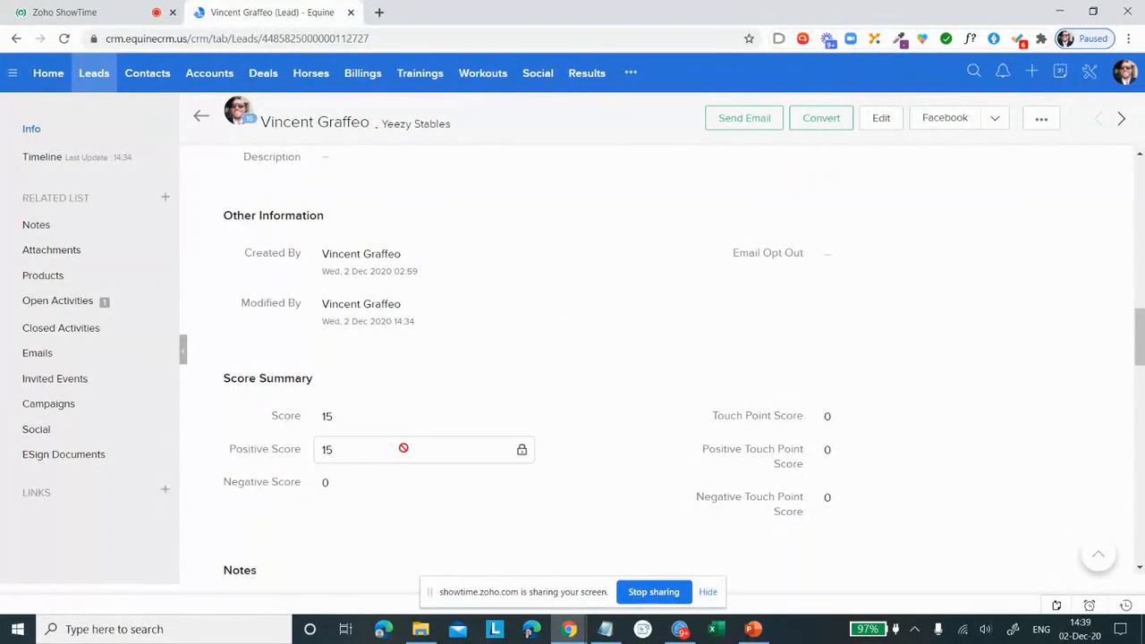
{"action": "scroll", "coordinate": [391, 385], "scroll_direction": "down", "scroll_amount": 4}
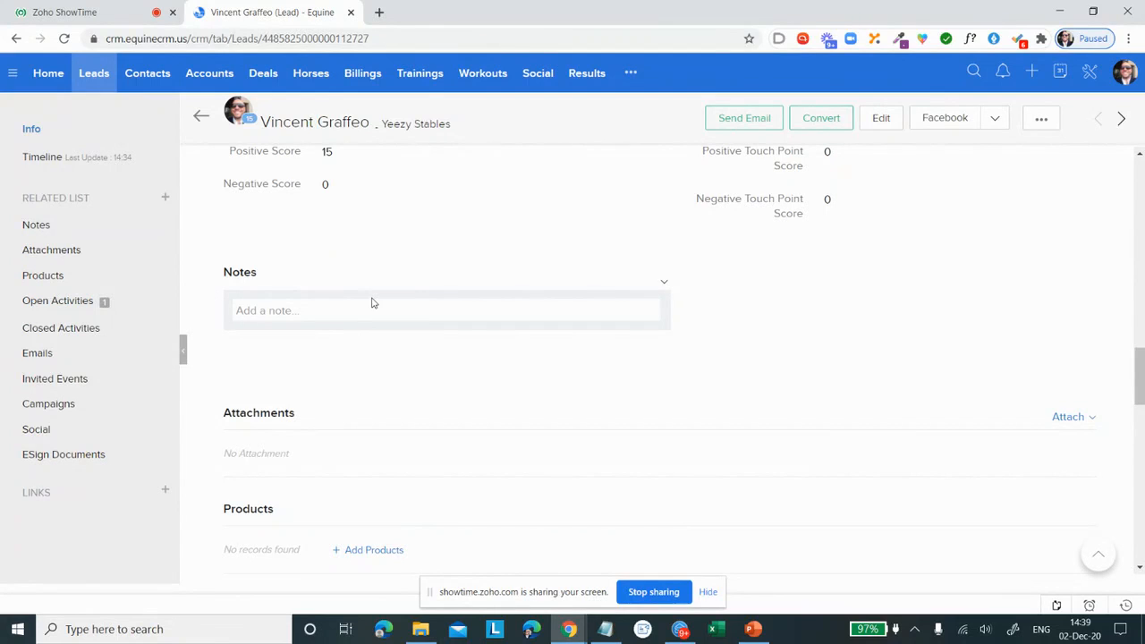
Step: Examine the Yeezy Stables lead's related lists, from Notes and Open Activities to Emails, Campaigns, Social and ESign Documents
{"action": "scroll", "coordinate": [377, 311], "scroll_direction": "down", "scroll_amount": 1}
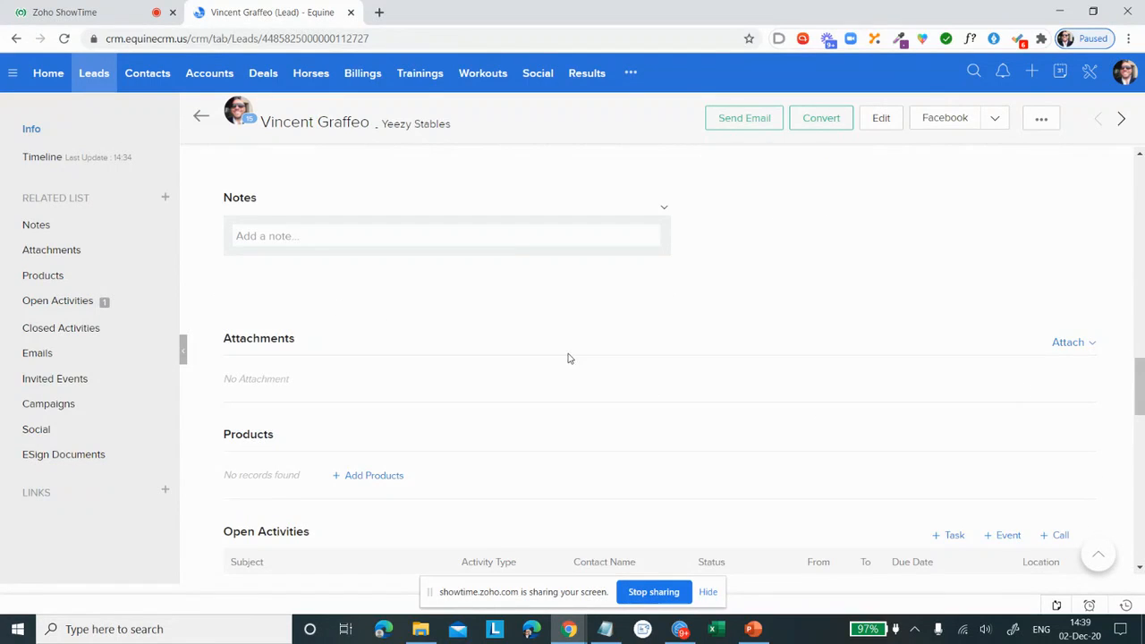
{"action": "scroll", "coordinate": [567, 358], "scroll_direction": "down", "scroll_amount": 3}
{"action": "scroll", "coordinate": [561, 359], "scroll_direction": "down", "scroll_amount": 2}
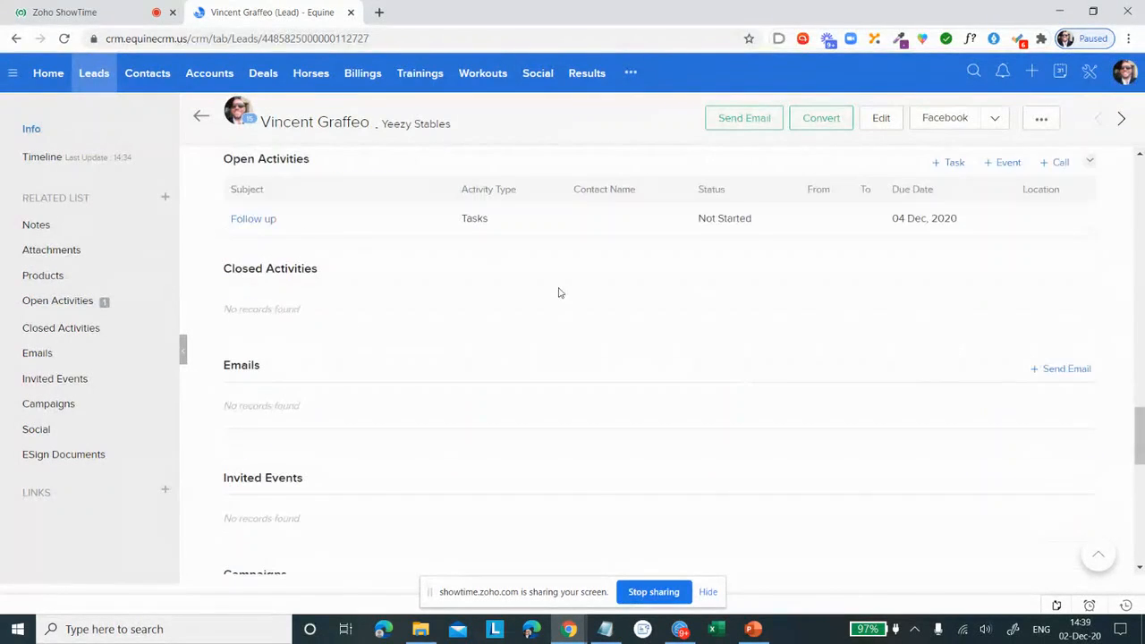
{"action": "scroll", "coordinate": [560, 293], "scroll_direction": "down", "scroll_amount": 2}
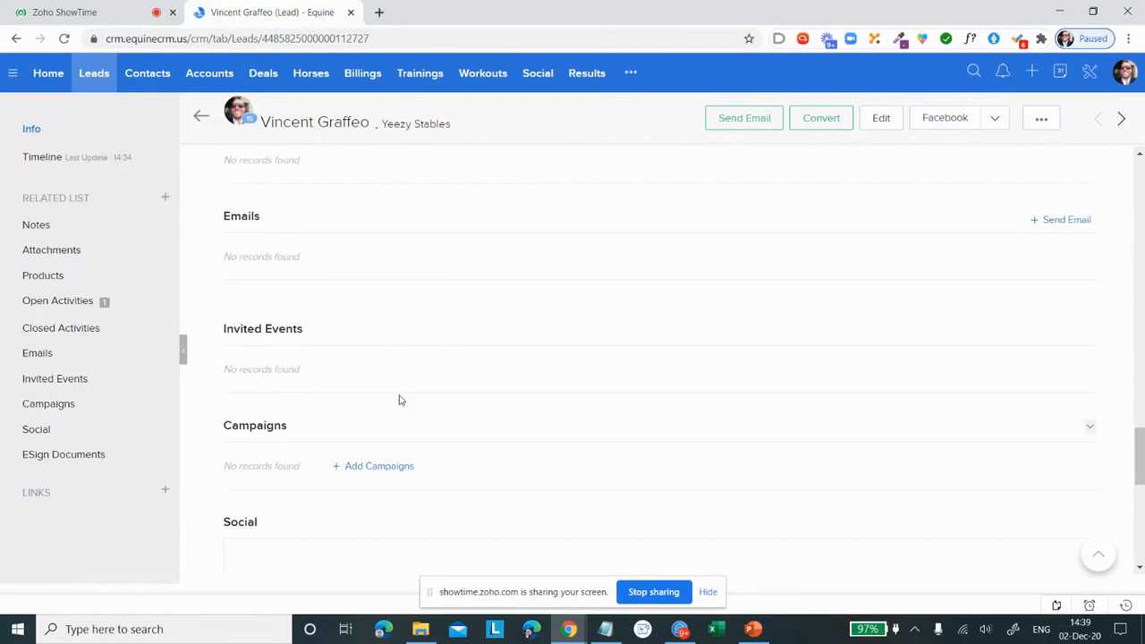
{"action": "scroll", "coordinate": [351, 319], "scroll_direction": "down", "scroll_amount": 5}
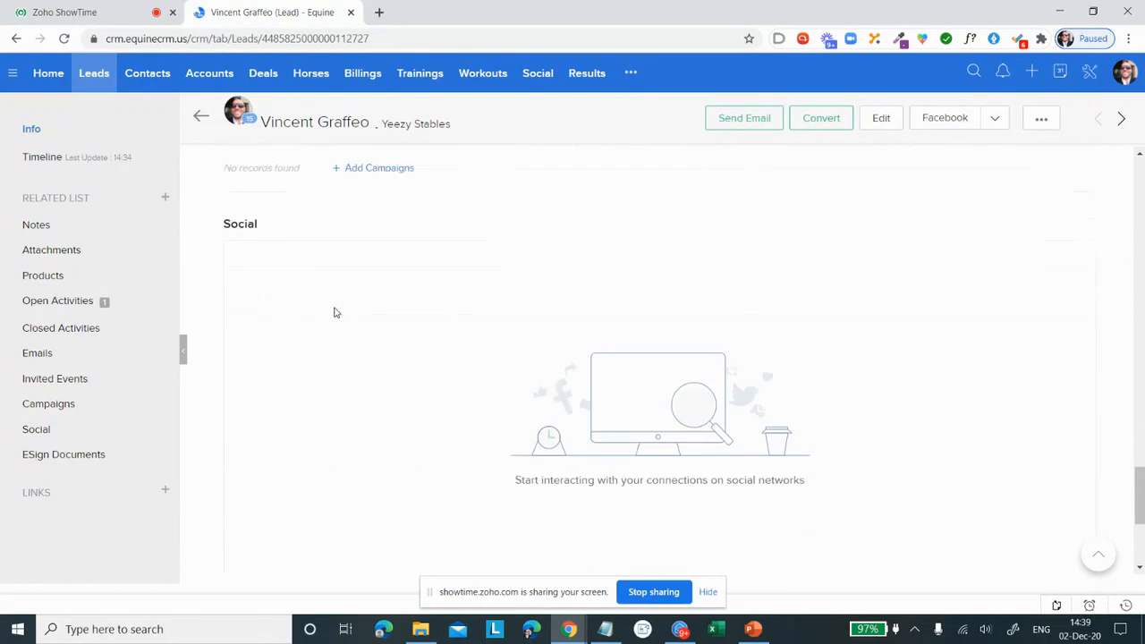
{"action": "scroll", "coordinate": [367, 313], "scroll_direction": "down", "scroll_amount": 1}
{"action": "scroll", "coordinate": [370, 312], "scroll_direction": "up", "scroll_amount": 2}
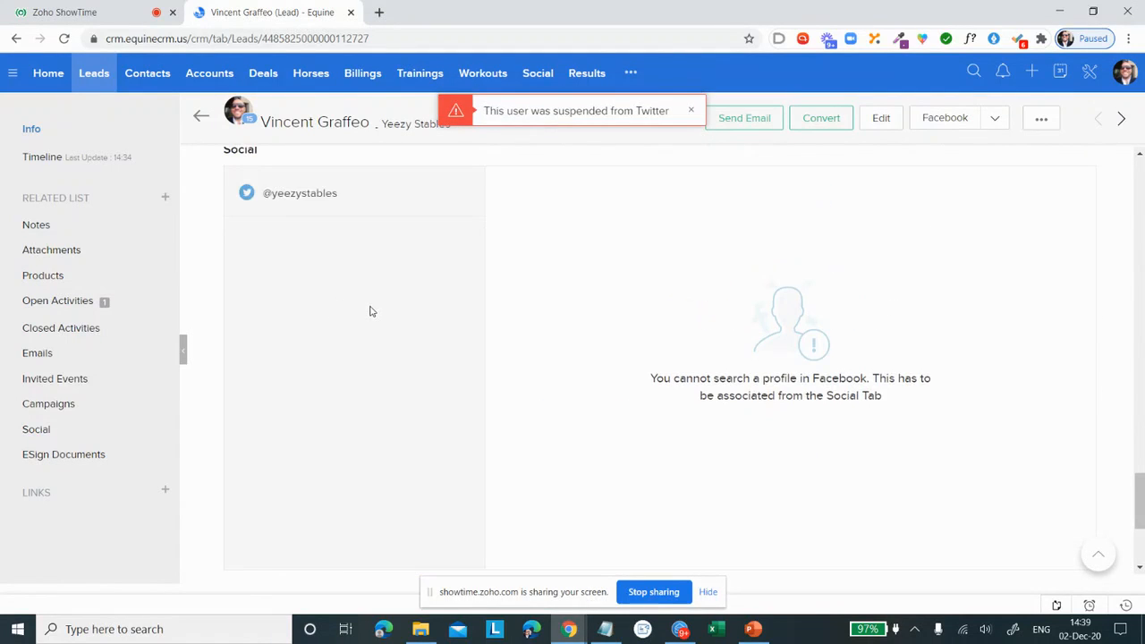
{"action": "scroll", "coordinate": [528, 322], "scroll_direction": "down", "scroll_amount": 4}
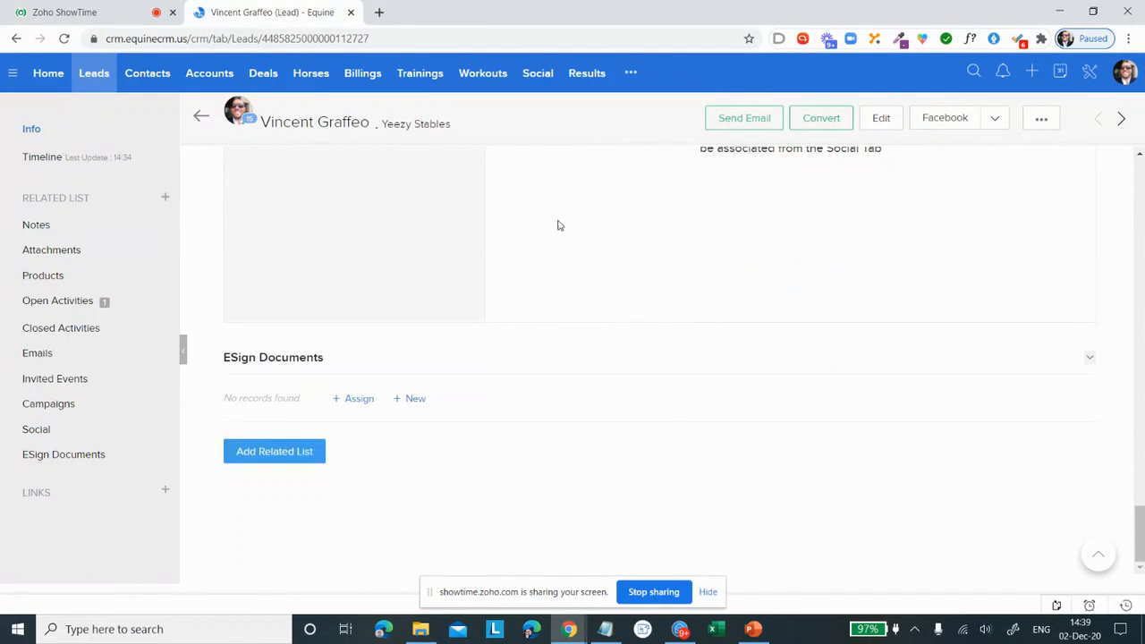
{"action": "scroll", "coordinate": [560, 258], "scroll_direction": "up", "scroll_amount": 7}
{"action": "scroll", "coordinate": [545, 273], "scroll_direction": "up", "scroll_amount": 5}
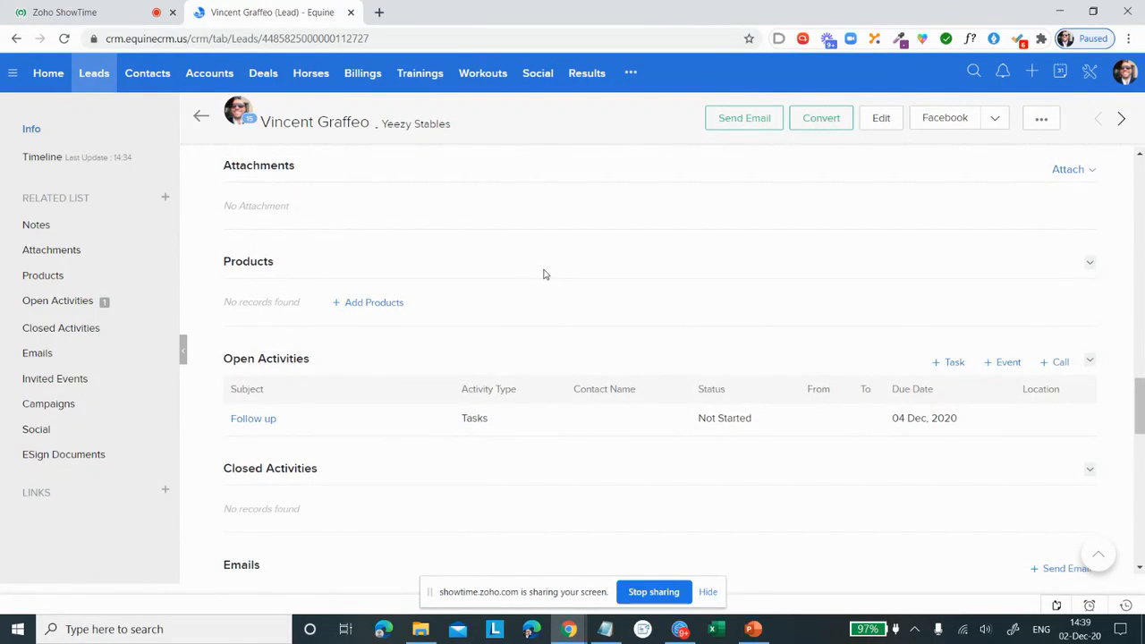
{"action": "scroll", "coordinate": [544, 274], "scroll_direction": "up", "scroll_amount": 15}
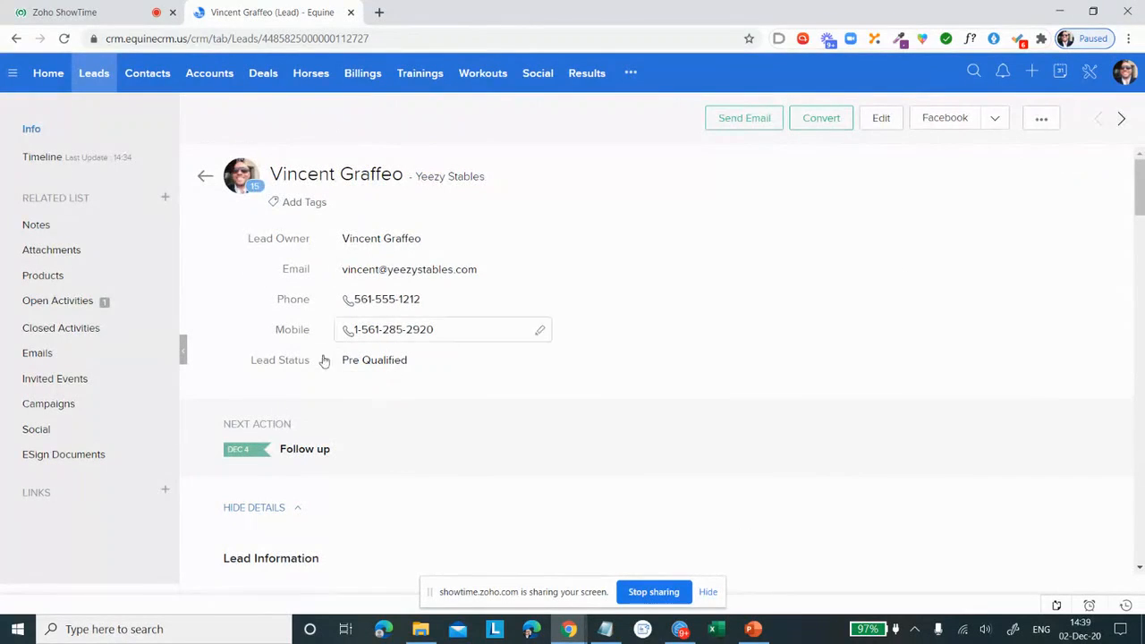
Step: Start converting the Yeezy Stables lead with a new deal for the account, and set the deal amount to 25000
{"action": "left_click", "coordinate": [806, 126]}
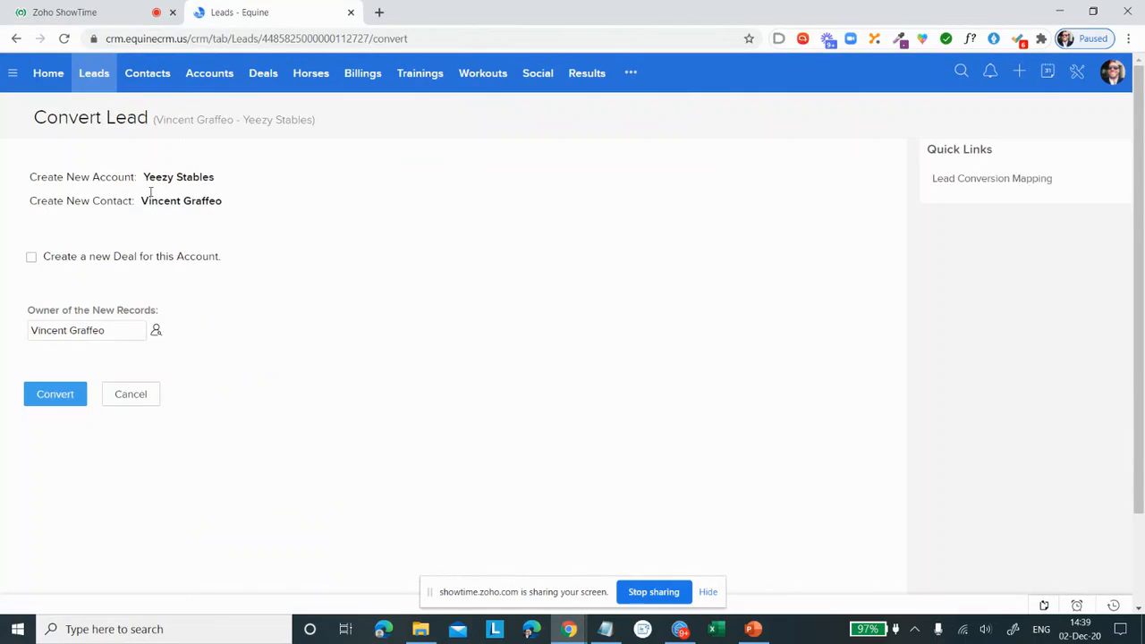
{"action": "left_click_drag", "start_coordinate": [99, 173], "coordinate": [114, 204]}
{"action": "left_click", "coordinate": [31, 257]}
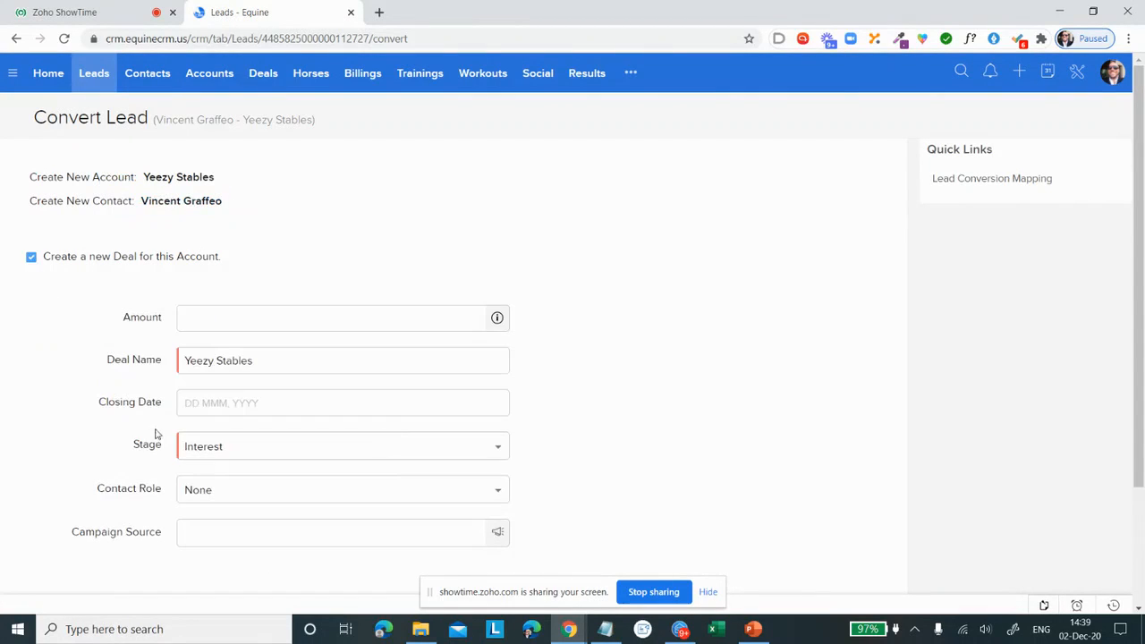
{"action": "left_click", "coordinate": [300, 319]}
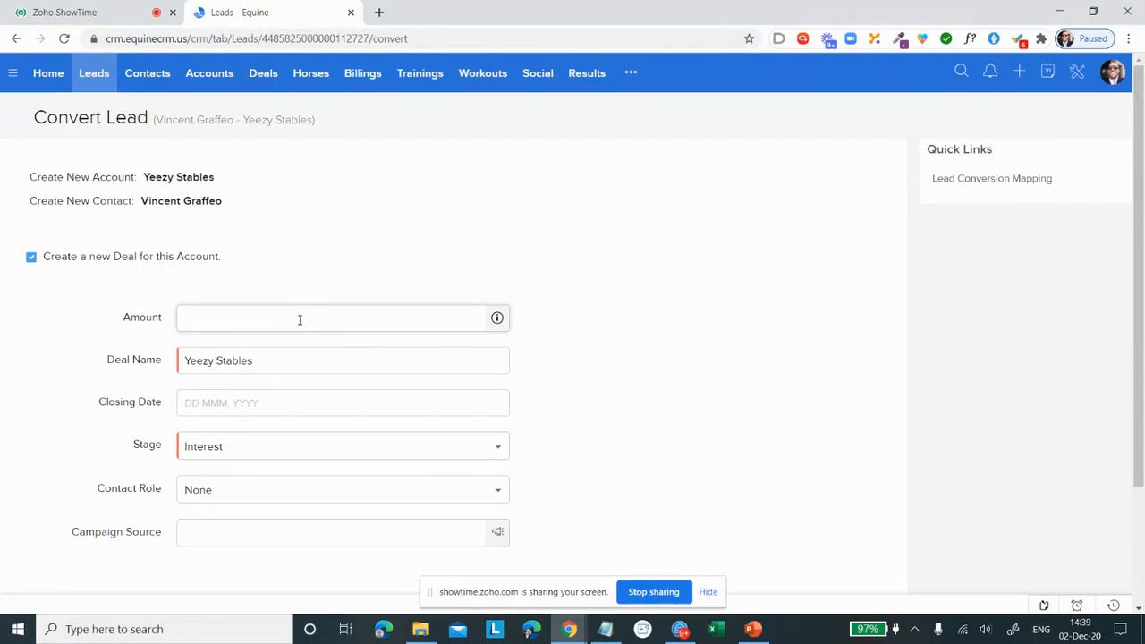
{"action": "left_click", "coordinate": [300, 319]}
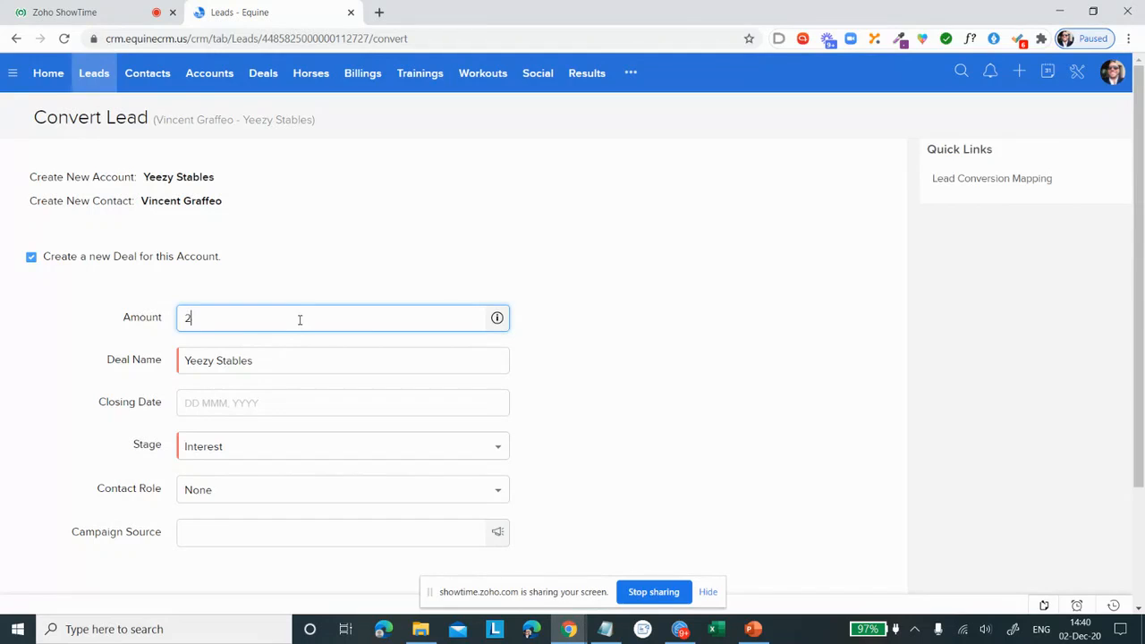
{"action": "type", "text": "5000"}
{"action": "left_click", "coordinate": [532, 319]}
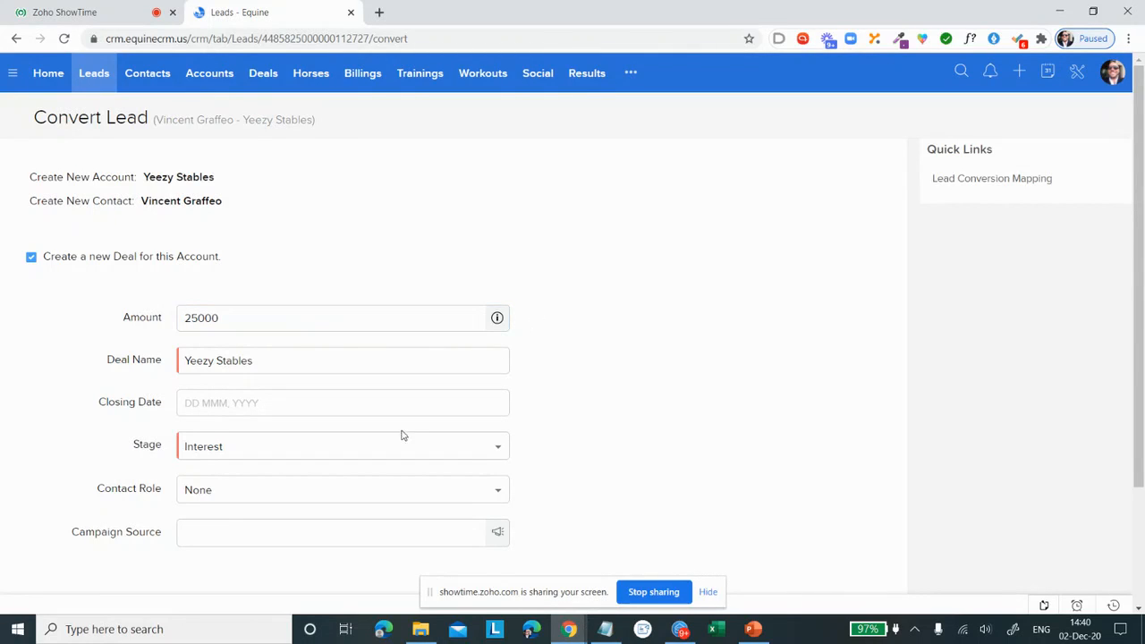
Step: Set the deal's closing date to 31 Dec, 2020 and contact role to Decision Maker, and complete the lead conversion
{"action": "left_click", "coordinate": [245, 403]}
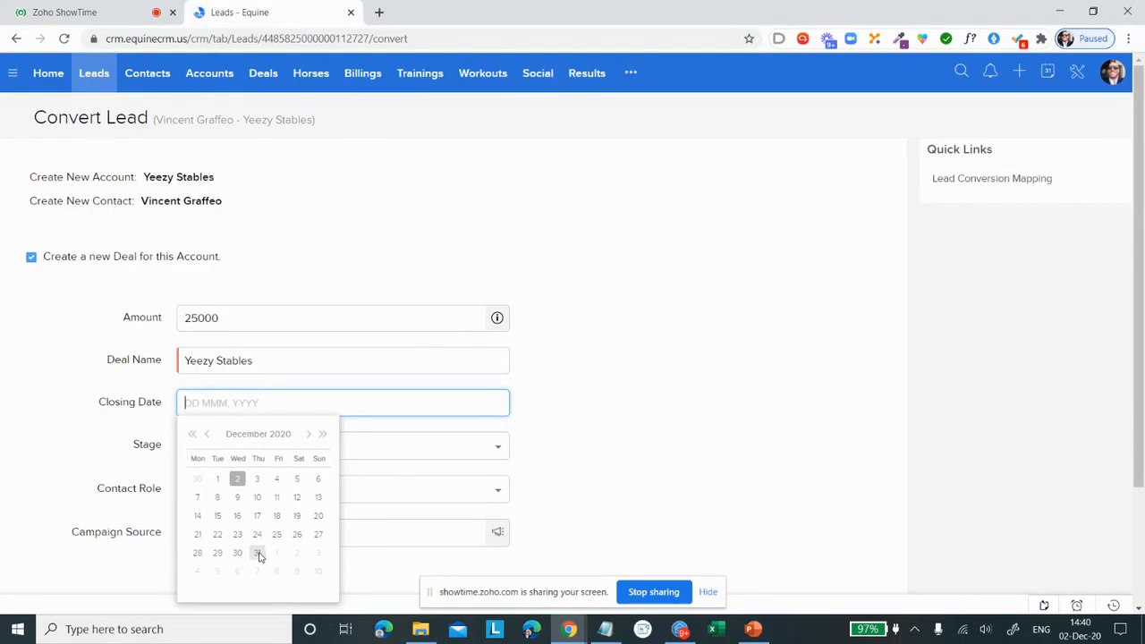
{"action": "left_click", "coordinate": [258, 554]}
{"action": "left_click", "coordinate": [283, 452]}
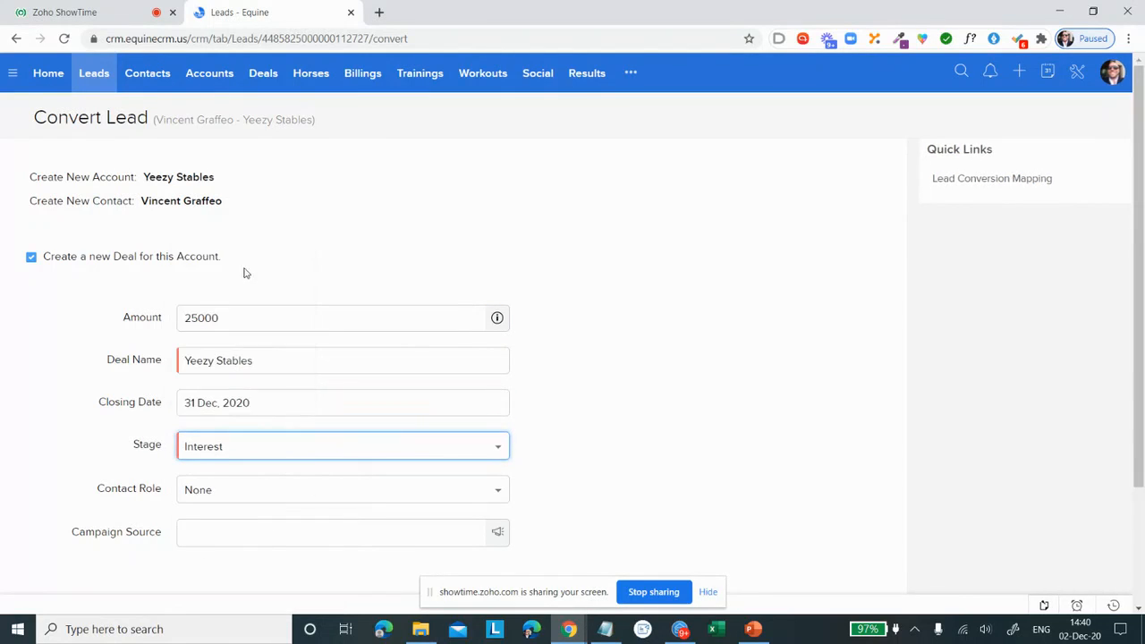
{"action": "left_click", "coordinate": [246, 270]}
{"action": "left_click", "coordinate": [343, 483]}
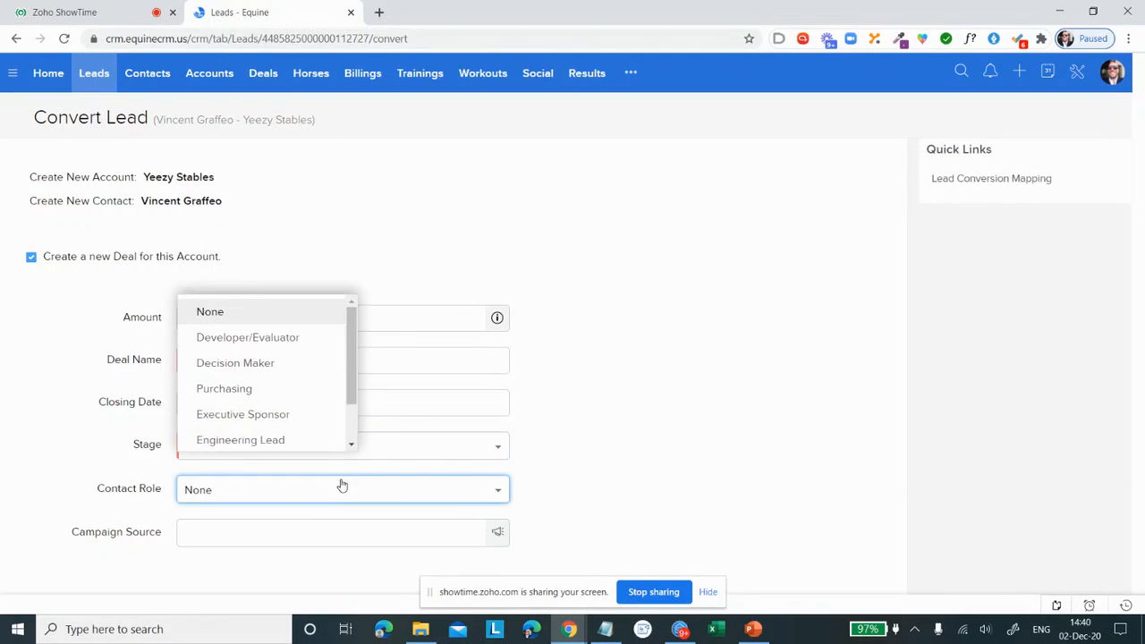
{"action": "left_click", "coordinate": [296, 368]}
{"action": "scroll", "coordinate": [617, 381], "scroll_direction": "down", "scroll_amount": 1}
{"action": "scroll", "coordinate": [618, 381], "scroll_direction": "down", "scroll_amount": 1}
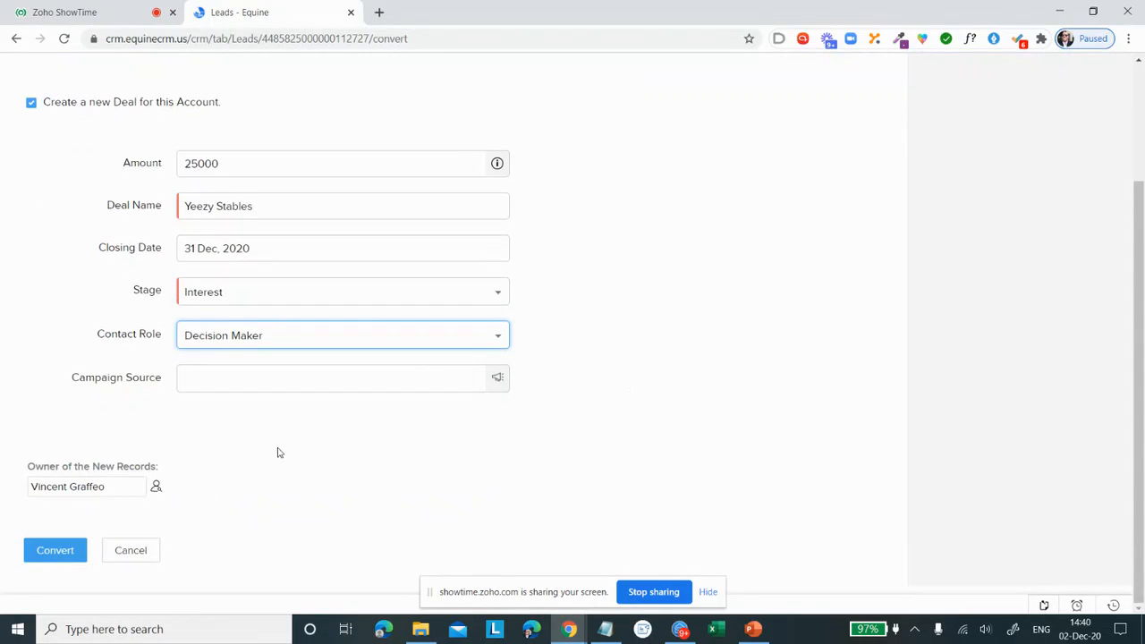
{"action": "left_click", "coordinate": [71, 549]}
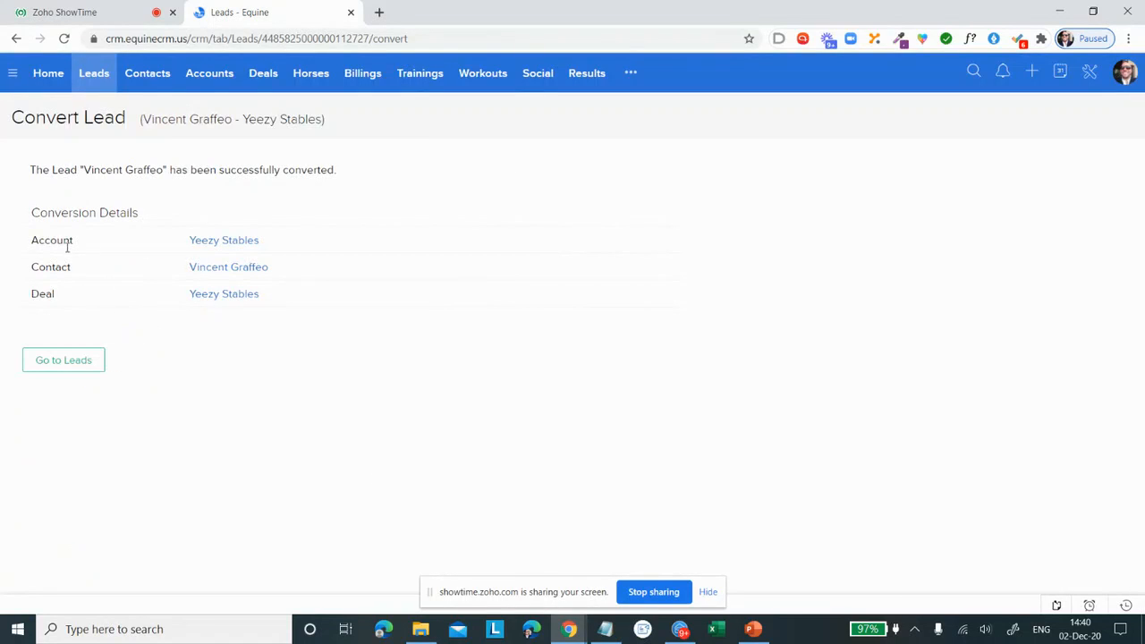
Step: View the new Yeezy Stables deal, and review the stage board of all deals from Interest to Closed Lost
{"action": "left_click", "coordinate": [240, 297]}
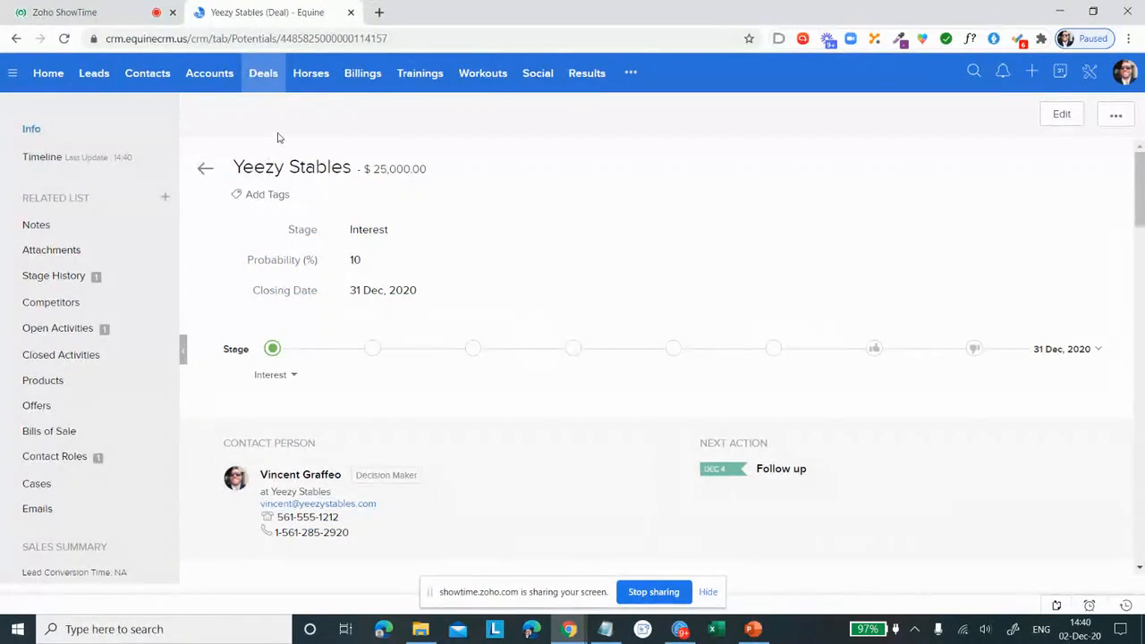
{"action": "left_click", "coordinate": [266, 79]}
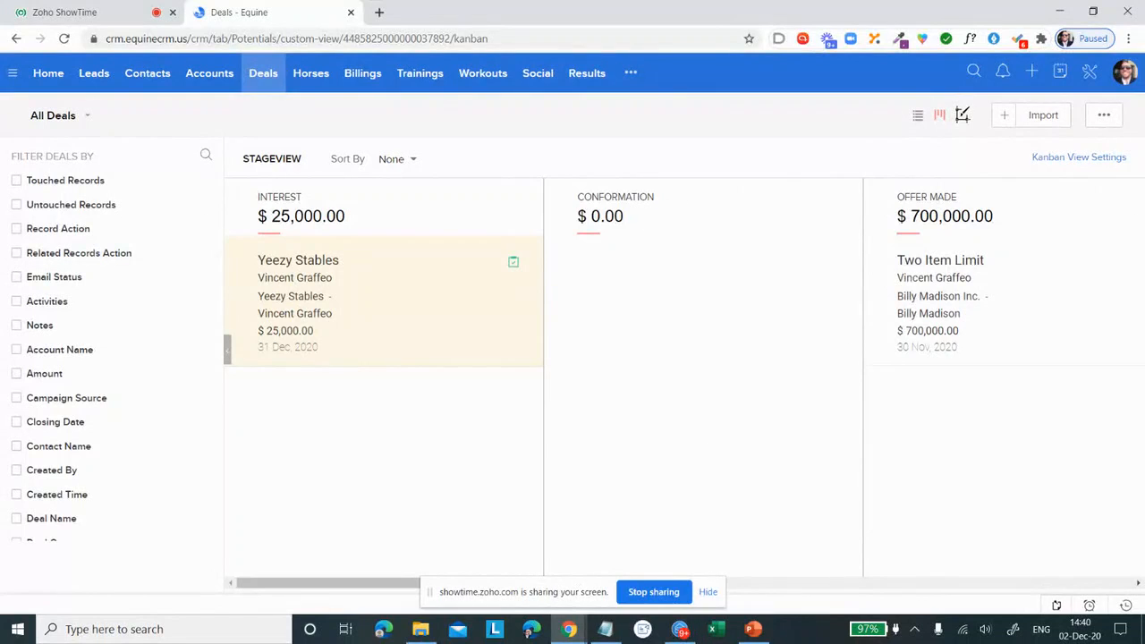
{"action": "mouse_move", "coordinate": [409, 307]}
{"action": "left_mouse_down"}
{"action": "mouse_move", "coordinate": [759, 317]}
{"action": "mouse_move", "coordinate": [771, 308]}
{"action": "mouse_move", "coordinate": [708, 304]}
{"action": "mouse_move", "coordinate": [793, 287]}
{"action": "mouse_move", "coordinate": [390, 298]}
{"action": "left_mouse_up"}
{"action": "left_click_drag", "start_coordinate": [332, 584], "coordinate": [750, 578]}
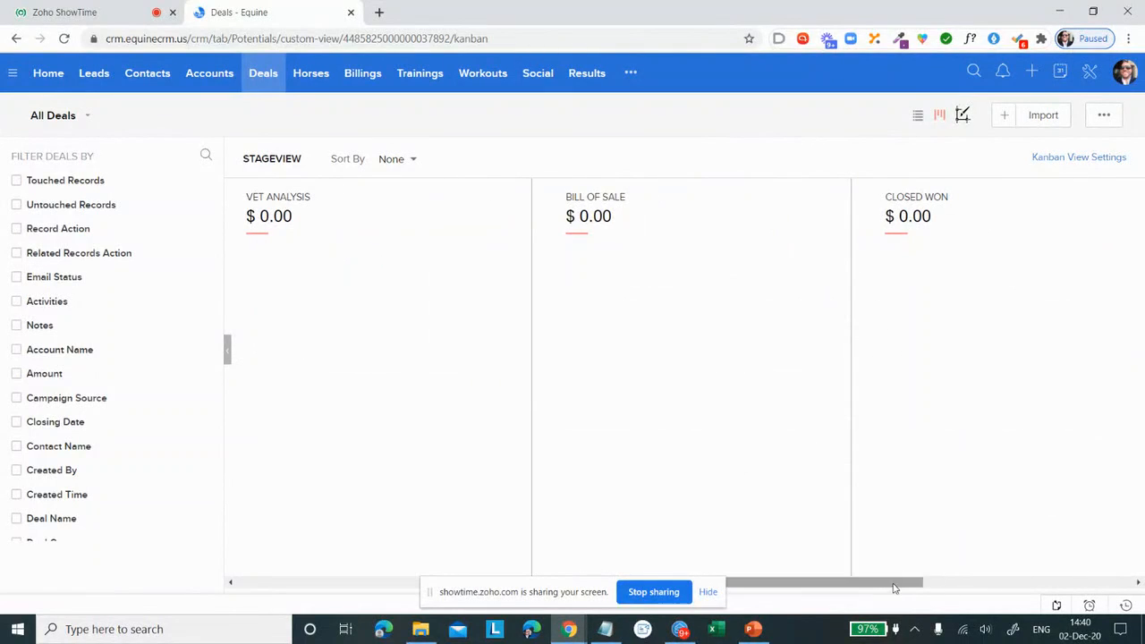
{"action": "left_click_drag", "start_coordinate": [913, 583], "coordinate": [1072, 604]}
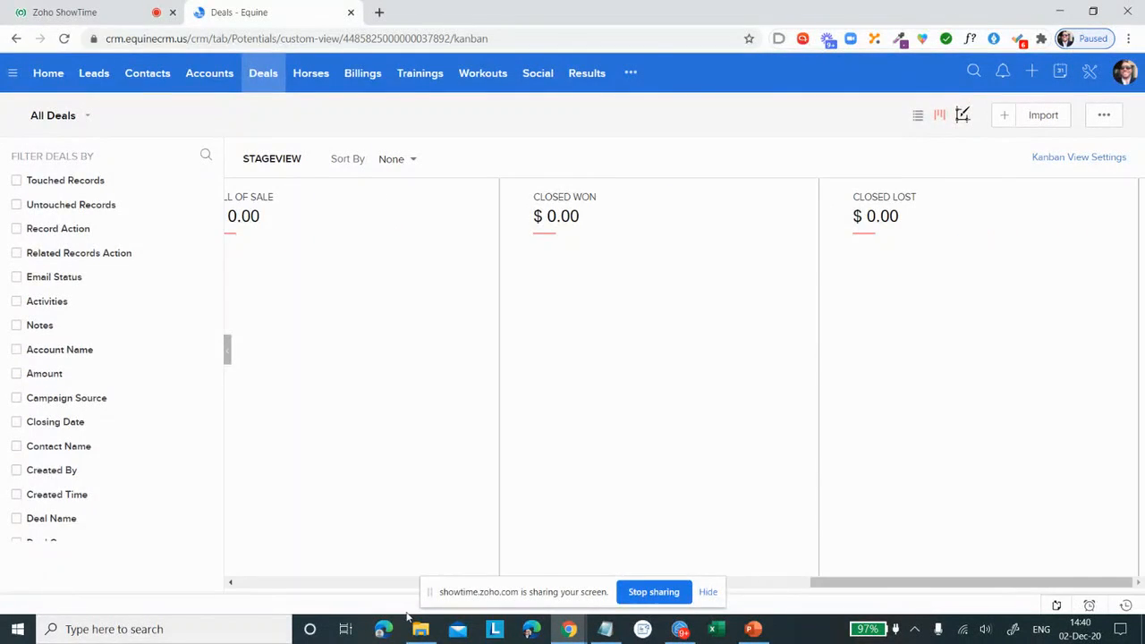
{"action": "left_click", "coordinate": [263, 583]}
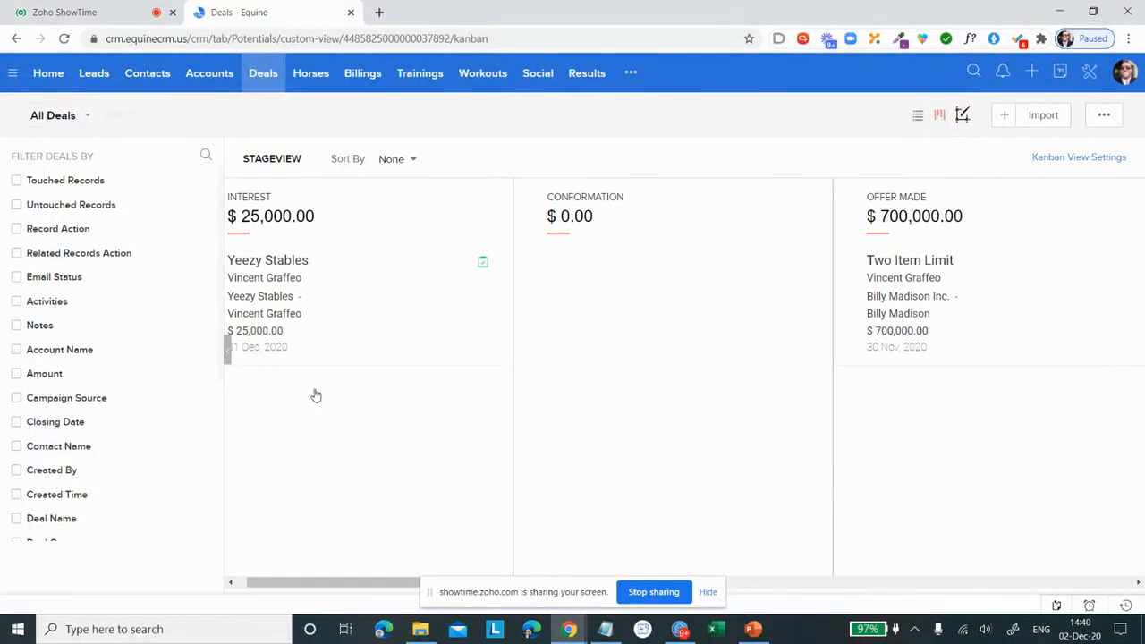
{"action": "left_click_drag", "start_coordinate": [245, 583], "coordinate": [235, 584]}
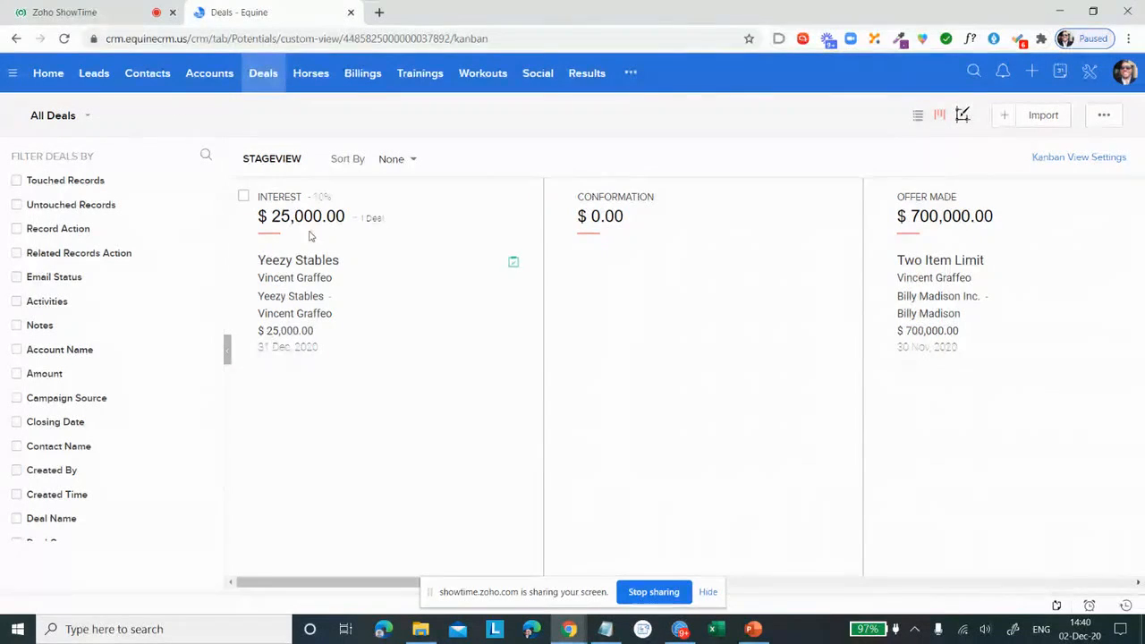
Step: Open the Yeezy Stables deal from the stage board and set its Horse to Two Item Limit
{"action": "left_click", "coordinate": [301, 264]}
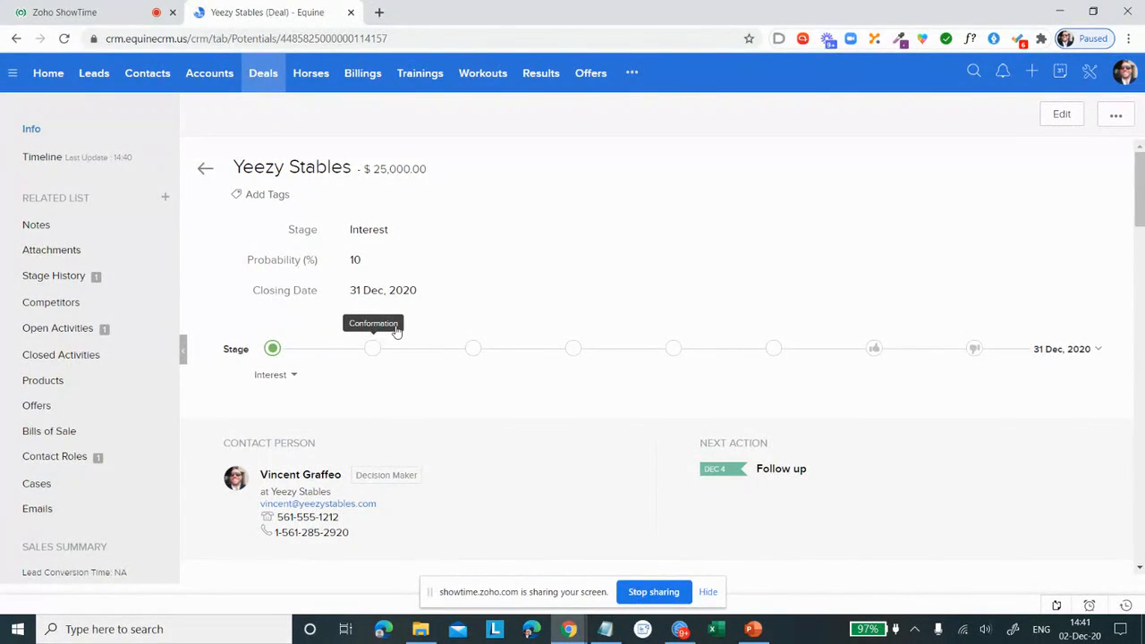
{"action": "scroll", "coordinate": [396, 330], "scroll_direction": "down", "scroll_amount": 2}
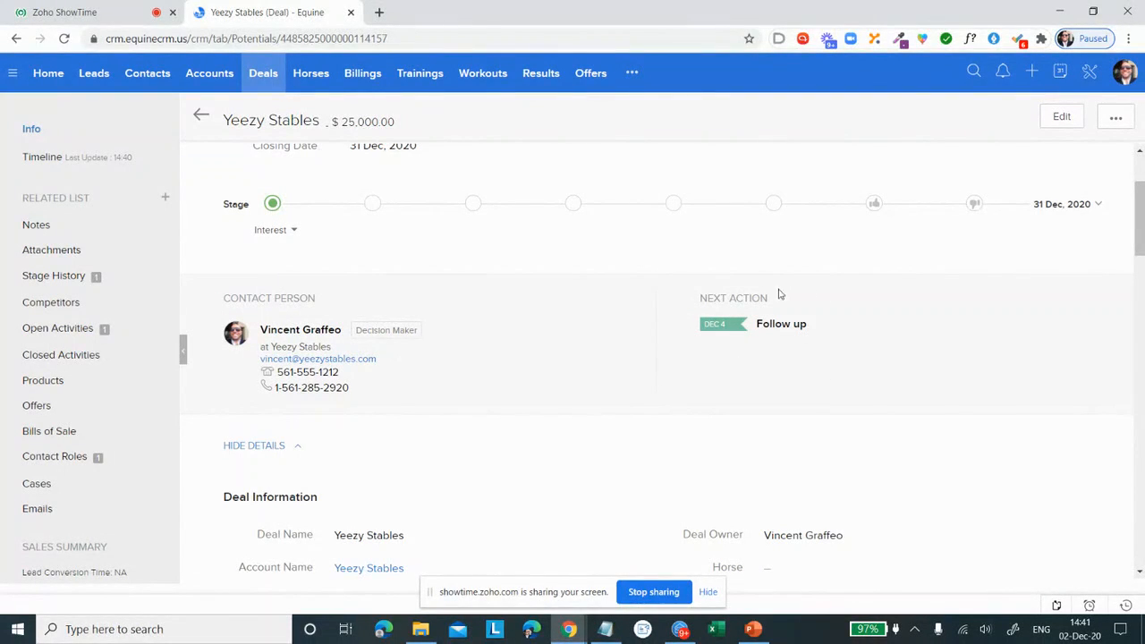
{"action": "scroll", "coordinate": [752, 336], "scroll_direction": "down", "scroll_amount": 2}
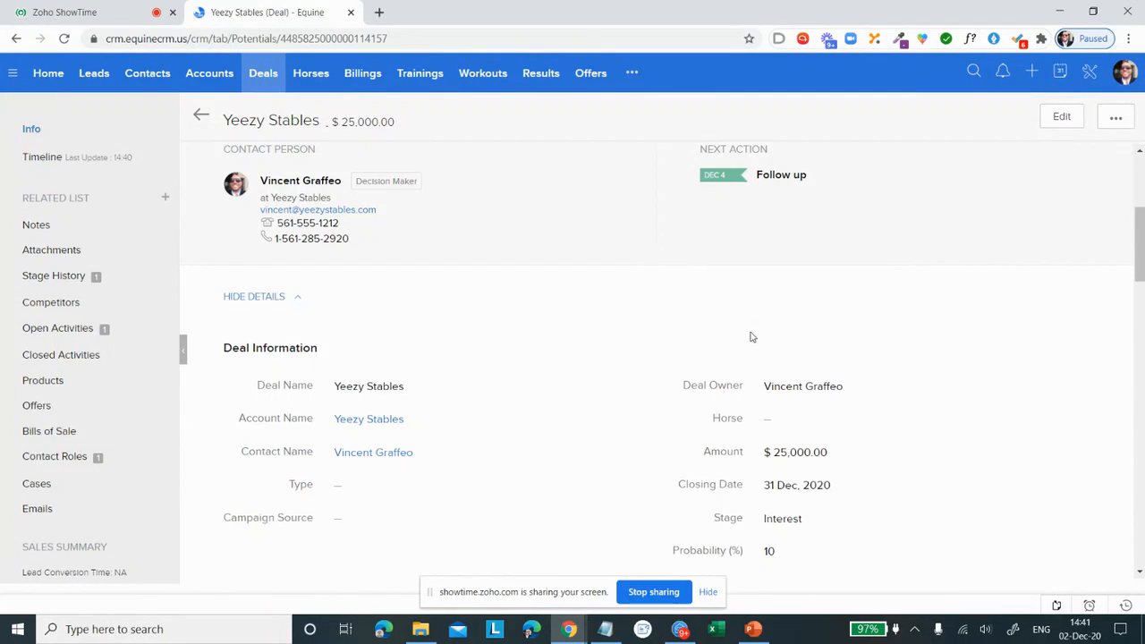
{"action": "left_click", "coordinate": [782, 417]}
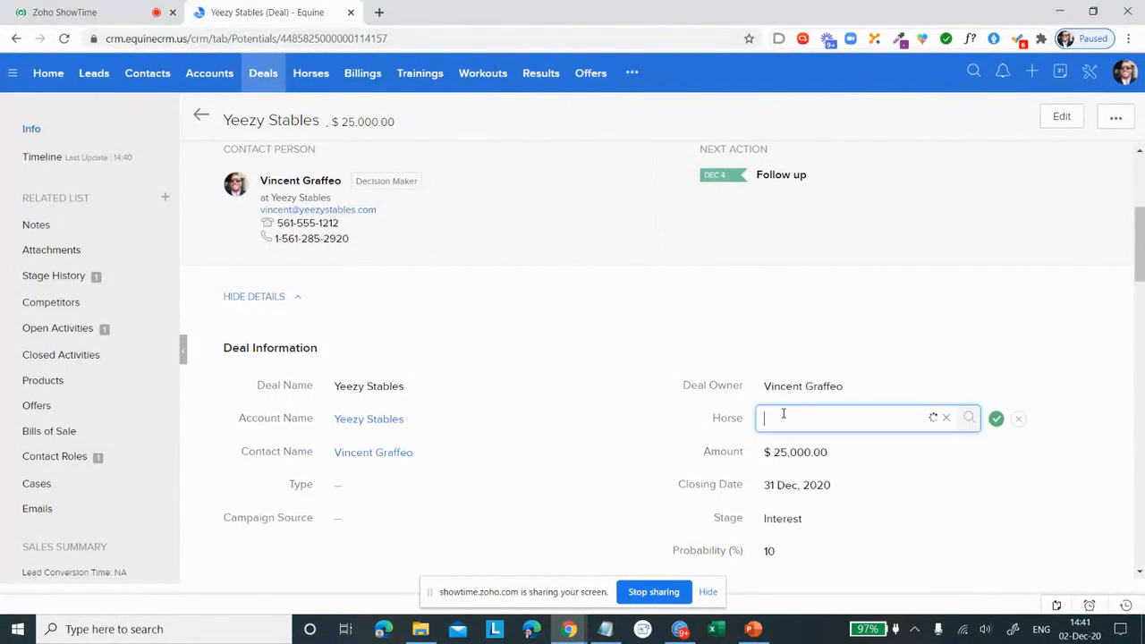
{"action": "scroll", "coordinate": [792, 425], "scroll_direction": "down", "scroll_amount": 2}
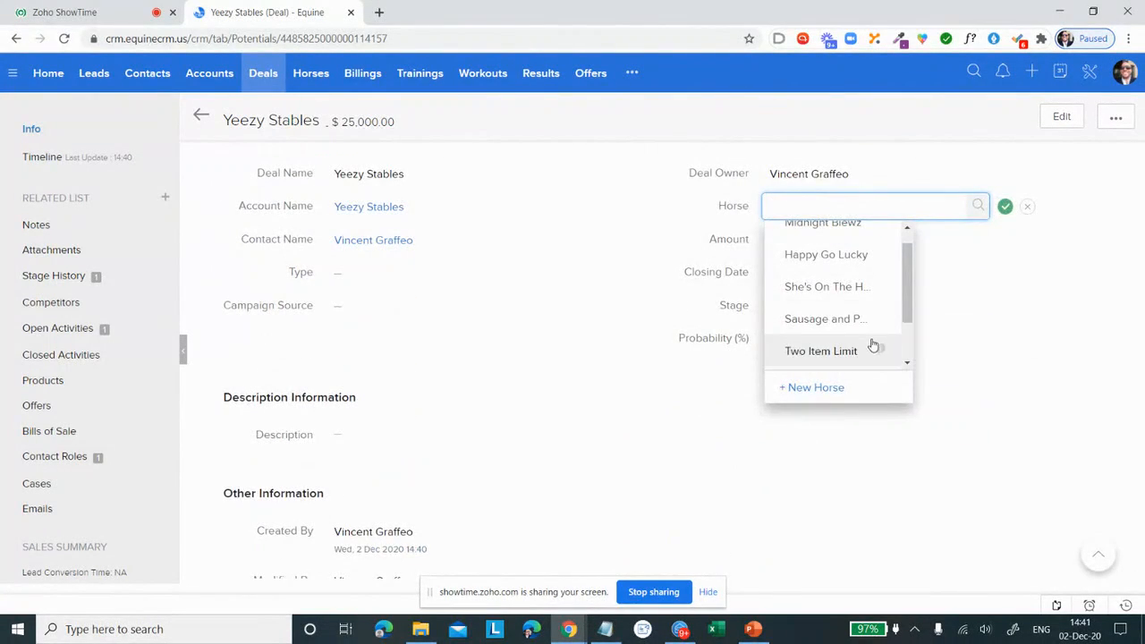
{"action": "left_click", "coordinate": [873, 347]}
{"action": "left_click", "coordinate": [996, 207]}
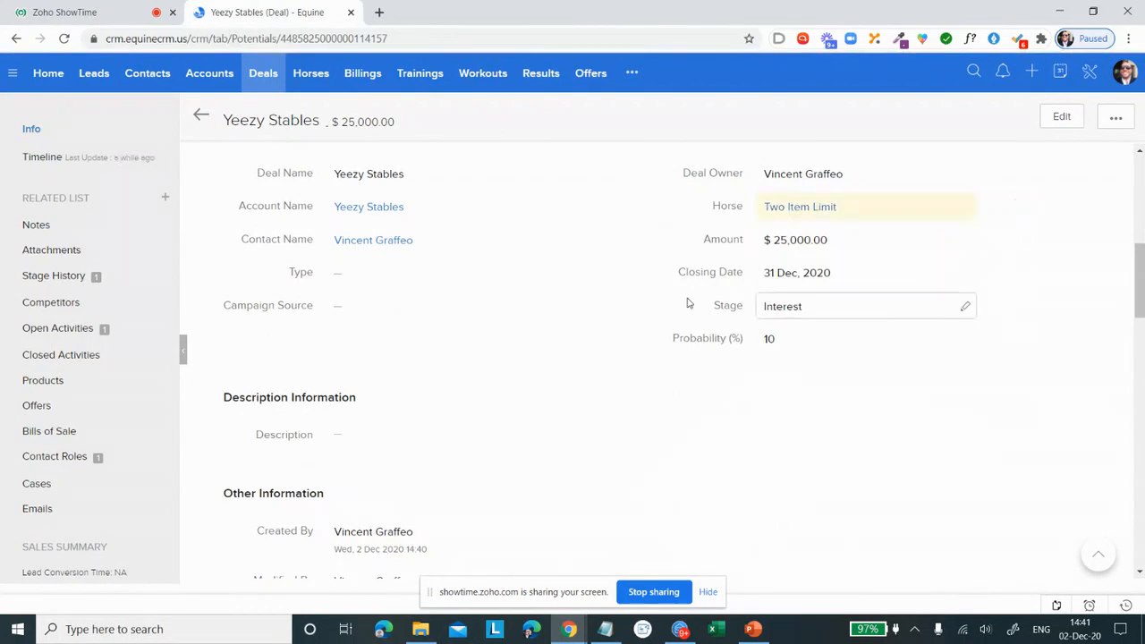
Step: Set the Yeezy Stables deal's Type to Sale
{"action": "left_click", "coordinate": [402, 277]}
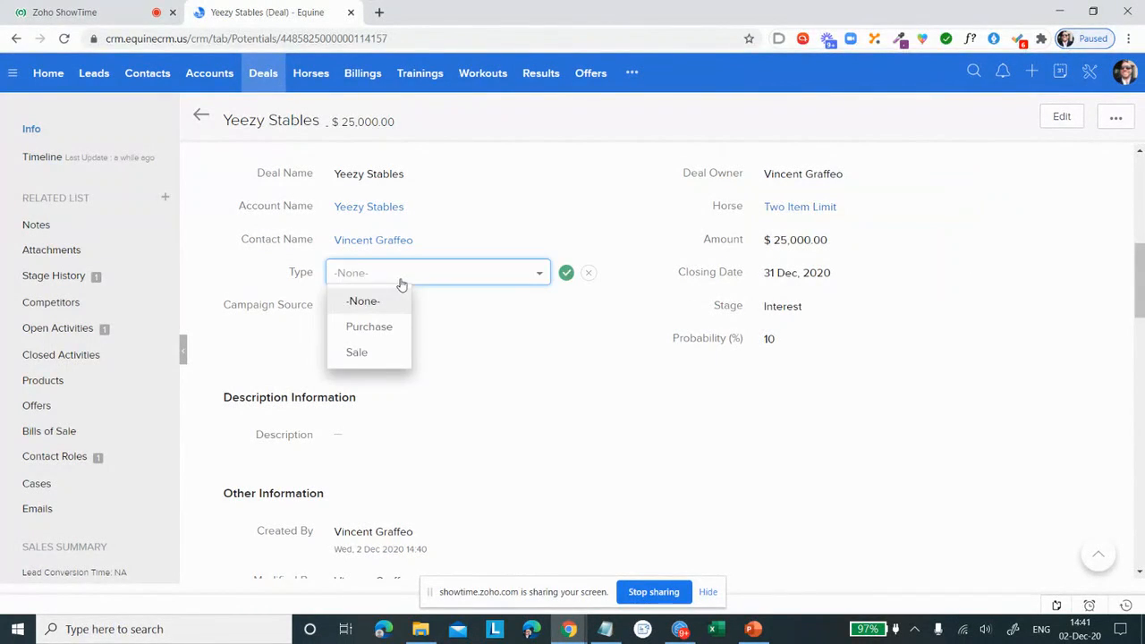
{"action": "left_click", "coordinate": [377, 353]}
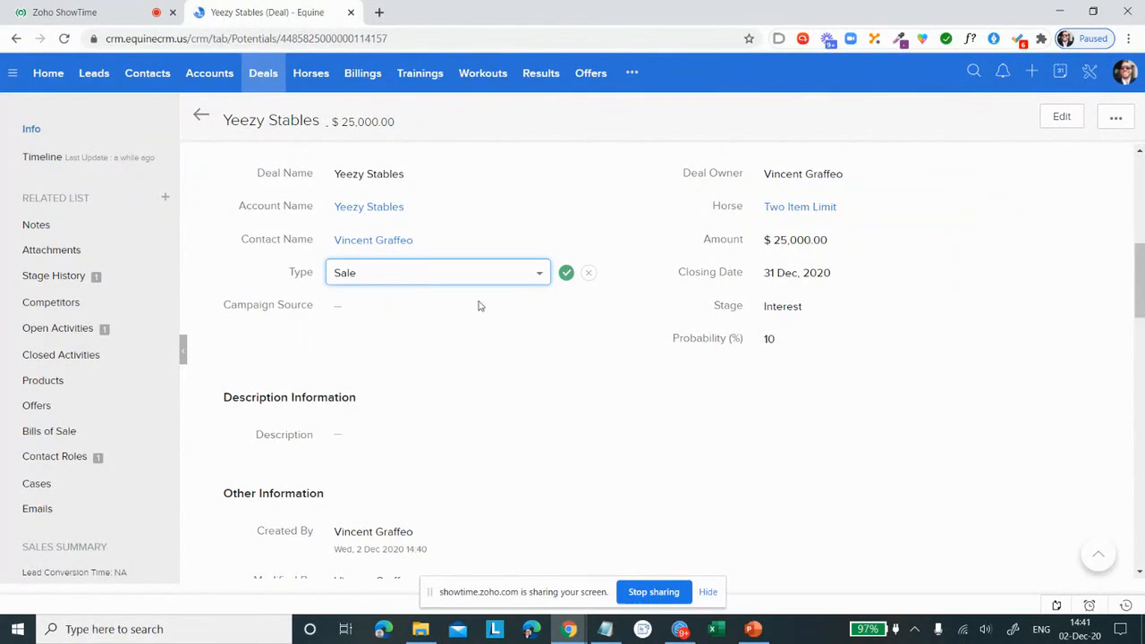
{"action": "left_click", "coordinate": [564, 275]}
Step: Review the Yeezy Stables deal's notes, attachments, stage history, competitors, activities, products, offers, bills of sale, contact roles, cases and emails
{"action": "scroll", "coordinate": [560, 285], "scroll_direction": "down", "scroll_amount": 1}
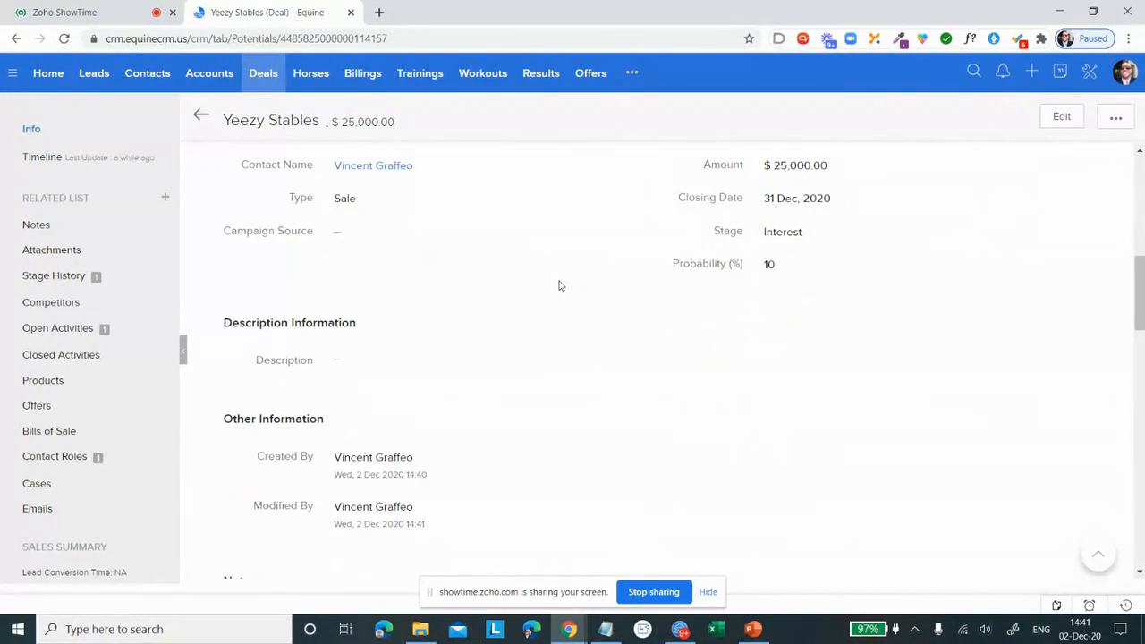
{"action": "scroll", "coordinate": [560, 286], "scroll_direction": "down", "scroll_amount": 5}
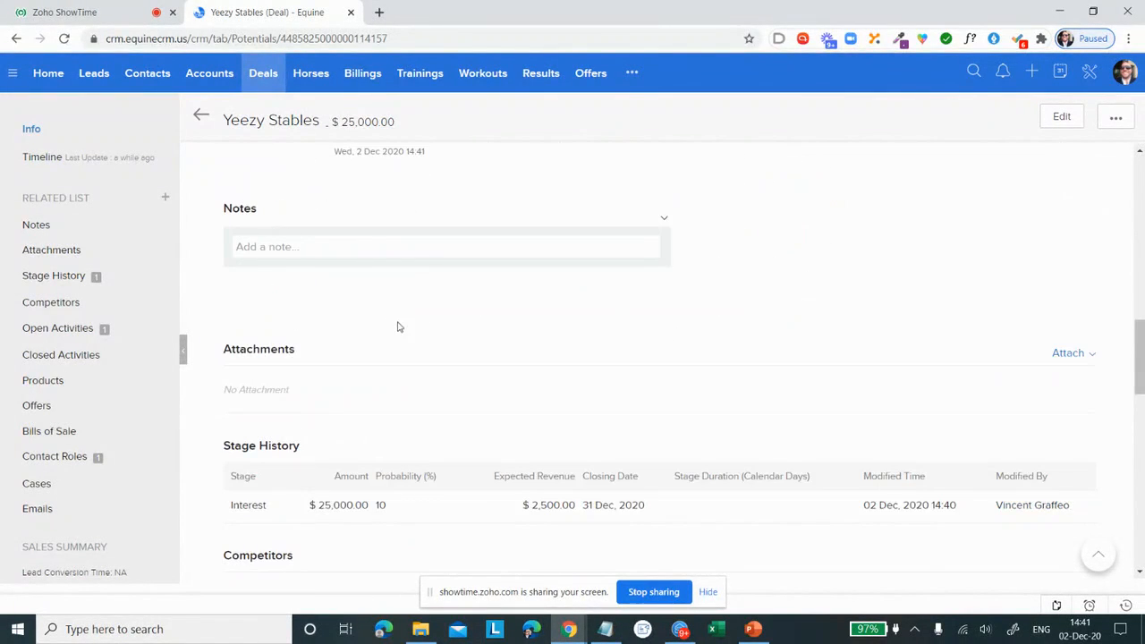
{"action": "scroll", "coordinate": [396, 325], "scroll_direction": "down", "scroll_amount": 2}
{"action": "scroll", "coordinate": [302, 289], "scroll_direction": "down", "scroll_amount": 2}
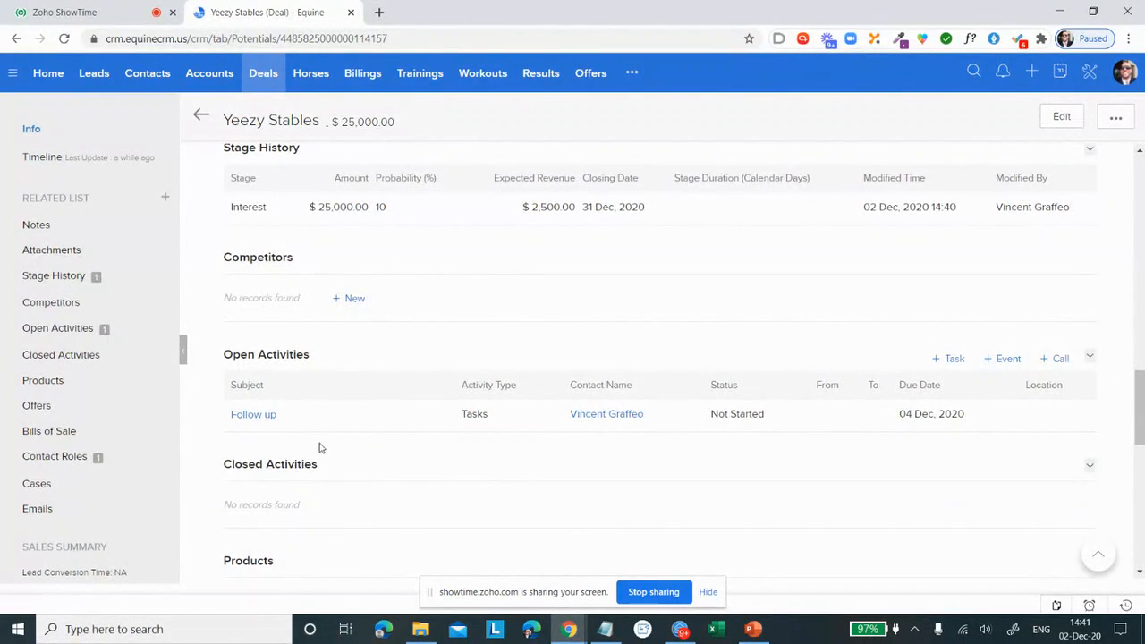
{"action": "scroll", "coordinate": [301, 403], "scroll_direction": "down", "scroll_amount": 1}
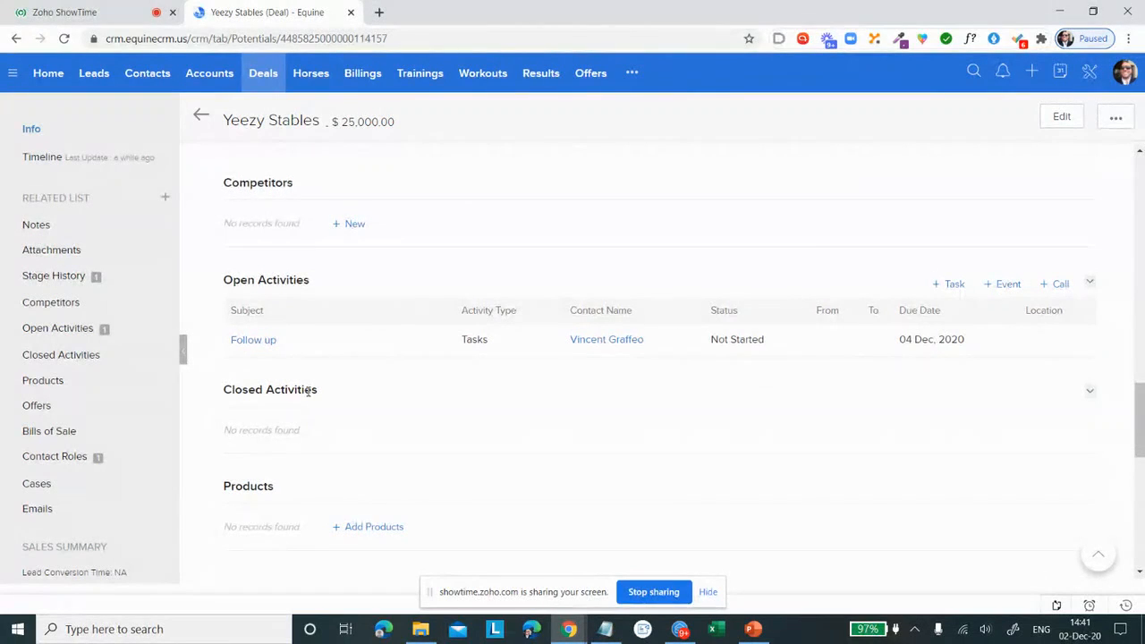
{"action": "scroll", "coordinate": [304, 396], "scroll_direction": "down", "scroll_amount": 4}
{"action": "scroll", "coordinate": [435, 387], "scroll_direction": "down", "scroll_amount": 1}
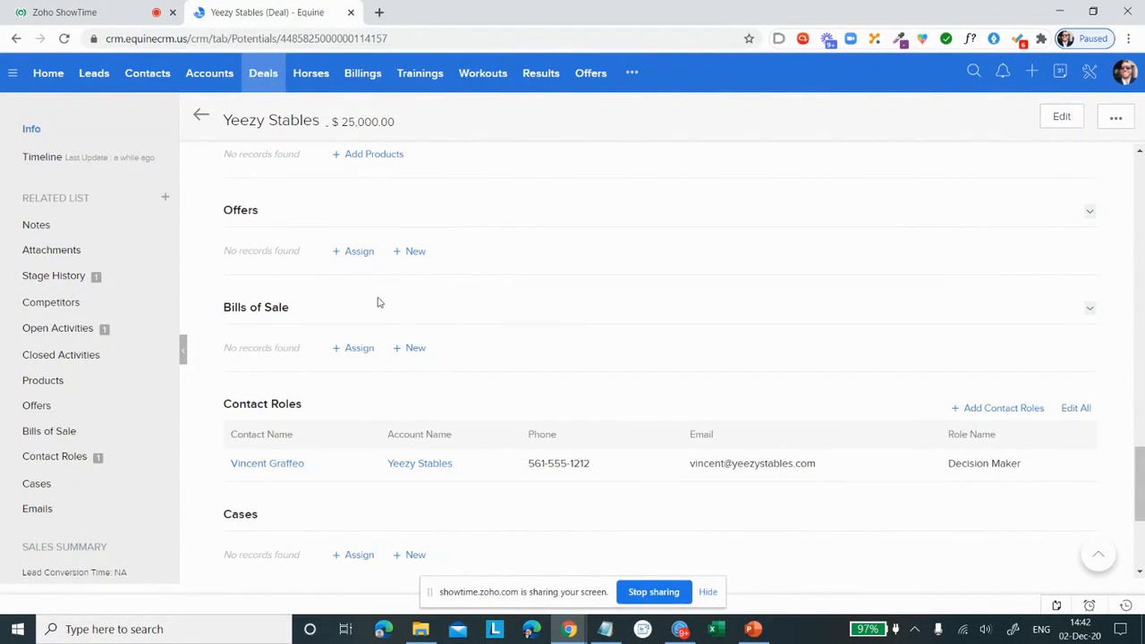
{"action": "scroll", "coordinate": [399, 298], "scroll_direction": "down", "scroll_amount": 1}
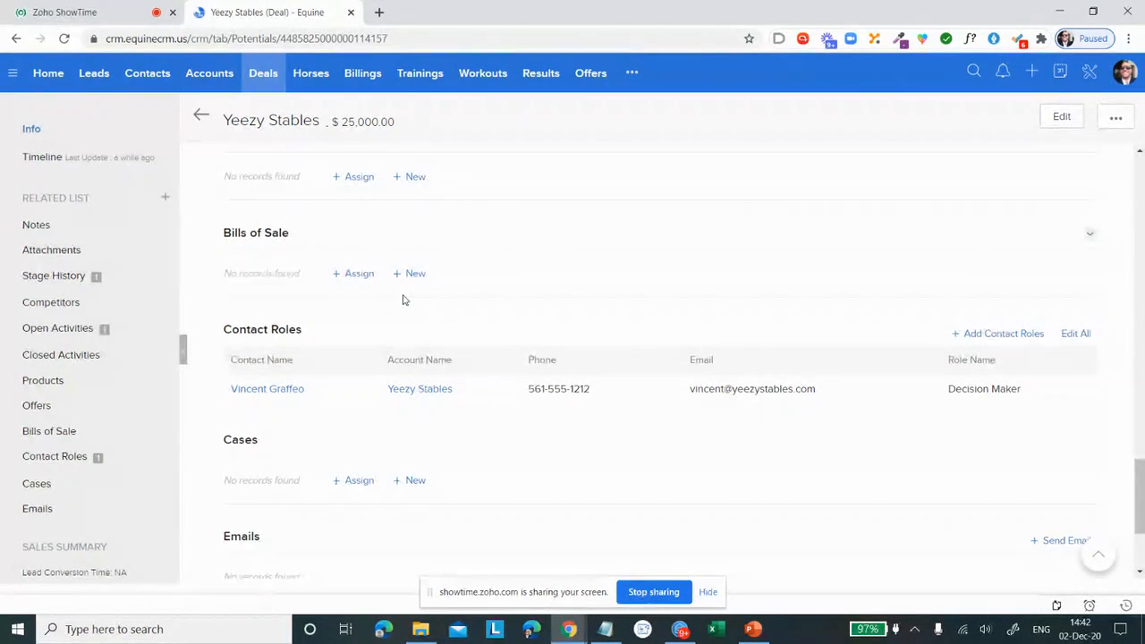
{"action": "scroll", "coordinate": [402, 299], "scroll_direction": "down", "scroll_amount": 1}
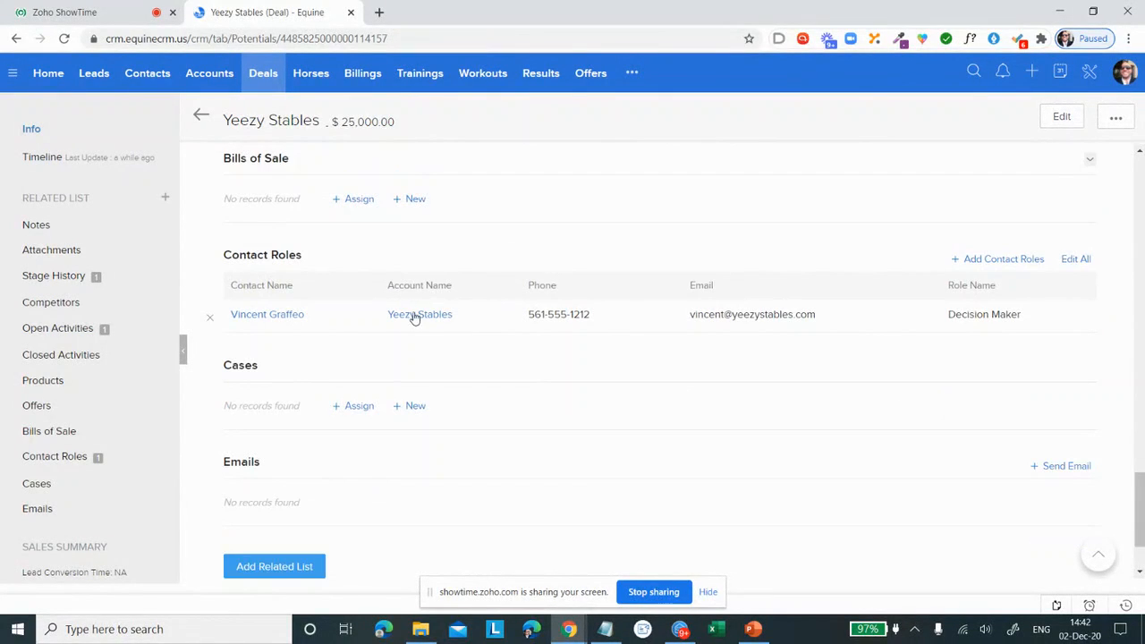
{"action": "scroll", "coordinate": [561, 337], "scroll_direction": "down", "scroll_amount": 2}
{"action": "scroll", "coordinate": [928, 323], "scroll_direction": "up", "scroll_amount": 4}
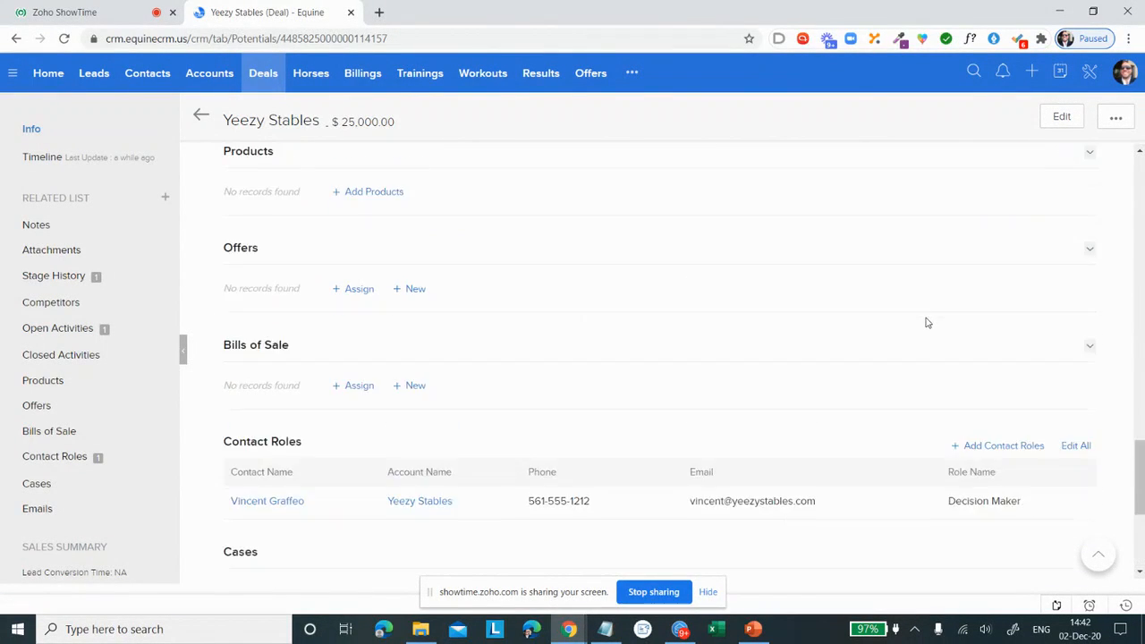
{"action": "scroll", "coordinate": [887, 310], "scroll_direction": "up", "scroll_amount": 15}
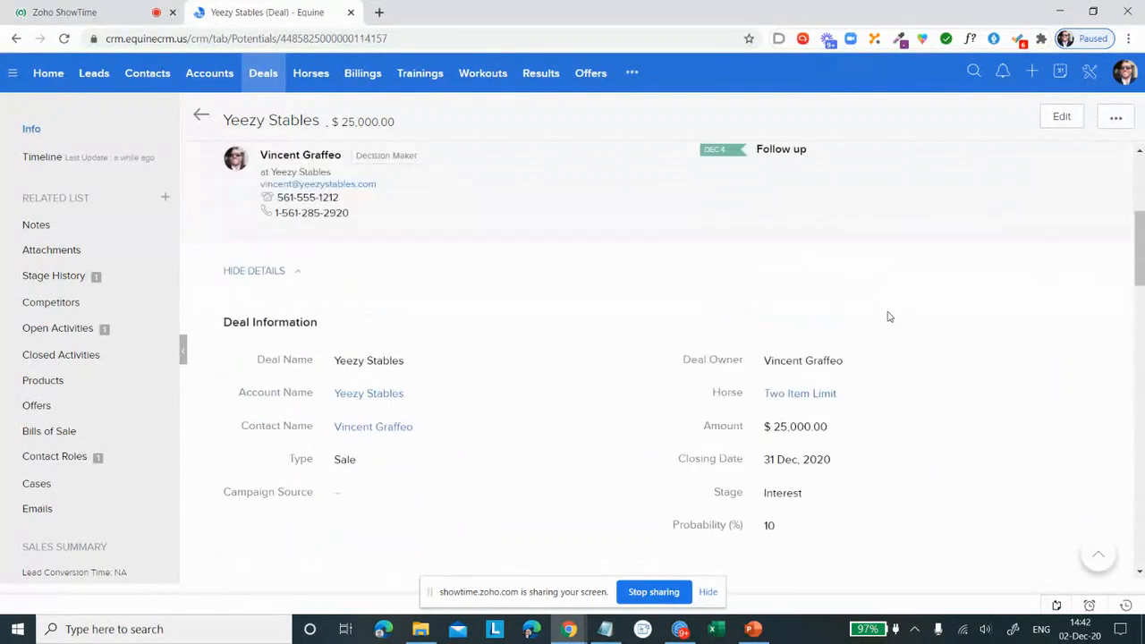
Step: Return to the stage board of all deals and move the Yeezy Stables deal from Interest to Conformation
{"action": "left_click", "coordinate": [257, 77]}
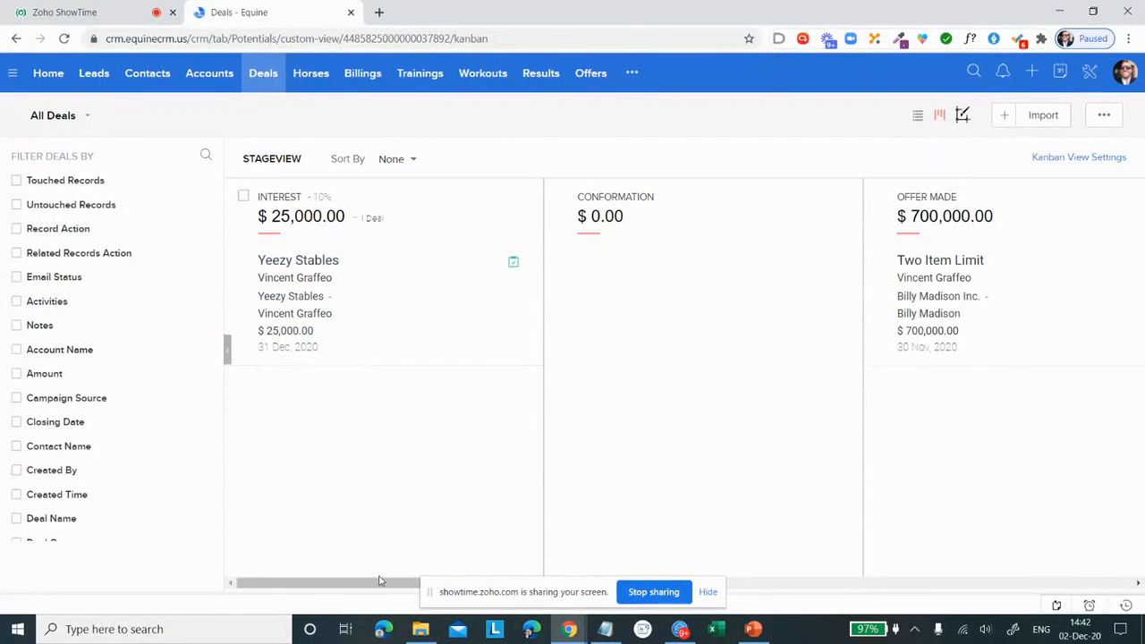
{"action": "left_click_drag", "start_coordinate": [378, 583], "coordinate": [519, 567]}
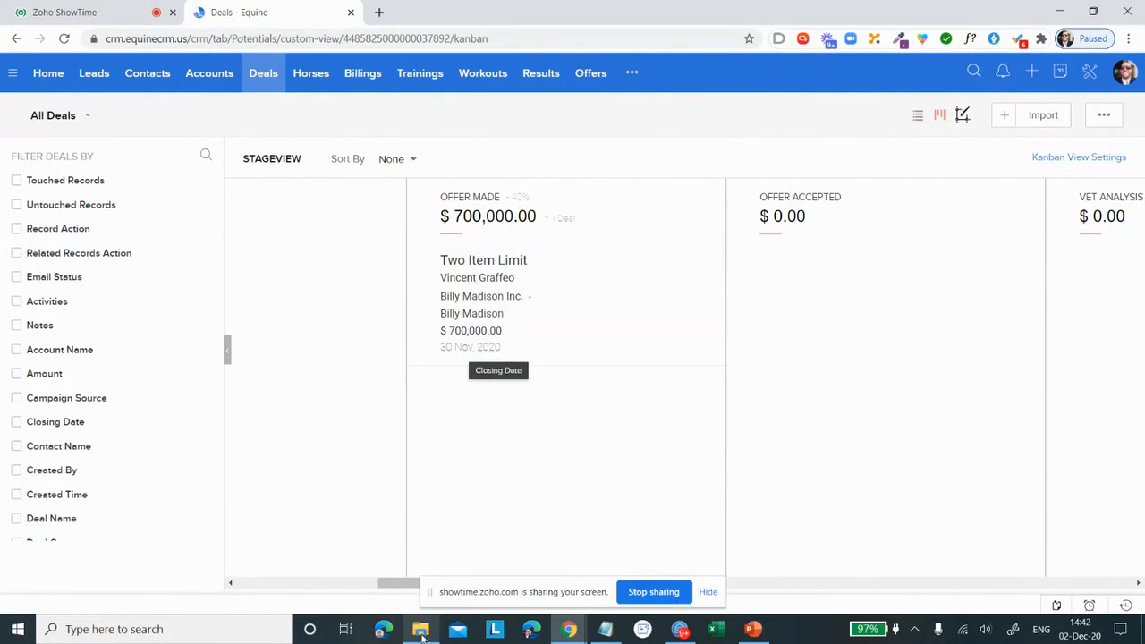
{"action": "left_click_drag", "start_coordinate": [398, 585], "coordinate": [251, 578]}
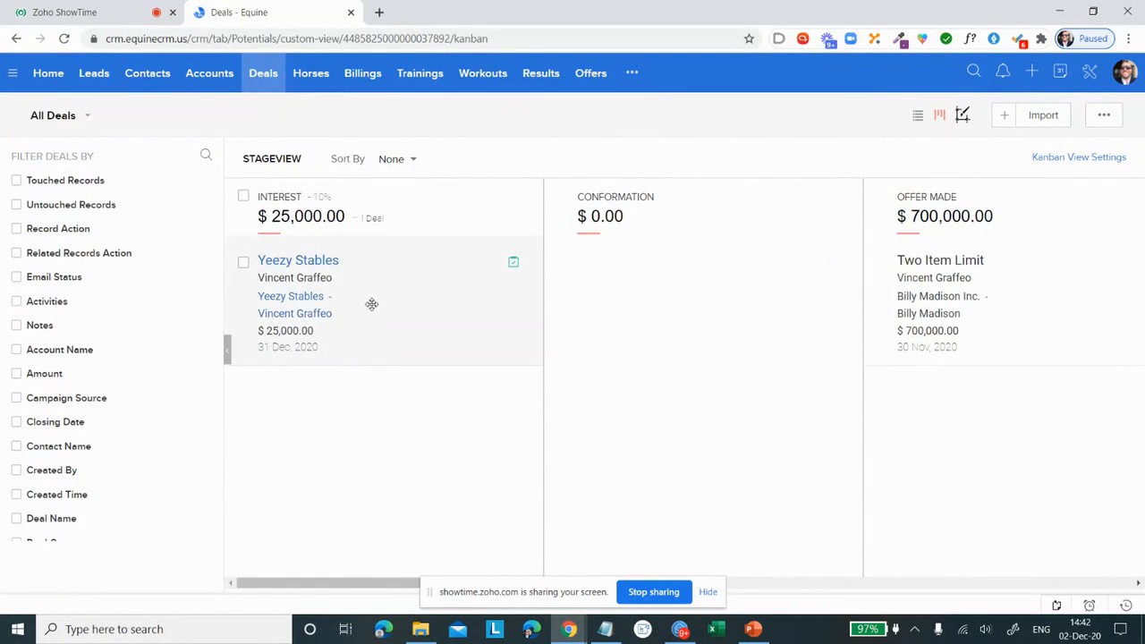
{"action": "left_click_drag", "start_coordinate": [372, 304], "coordinate": [698, 312]}
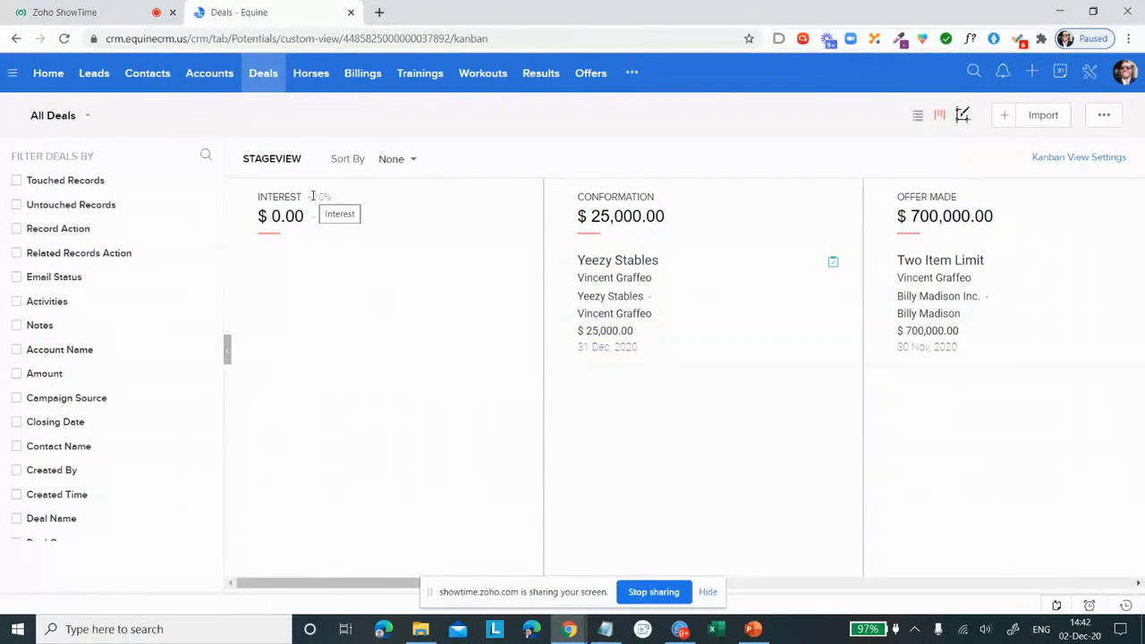
Step: Advance the Yeezy Stables deal on the stage board to Offer Made and on to Vet Analysis
{"action": "left_click_drag", "start_coordinate": [424, 584], "coordinate": [468, 578]}
{"action": "left_click_drag", "start_coordinate": [609, 326], "coordinate": [836, 439]}
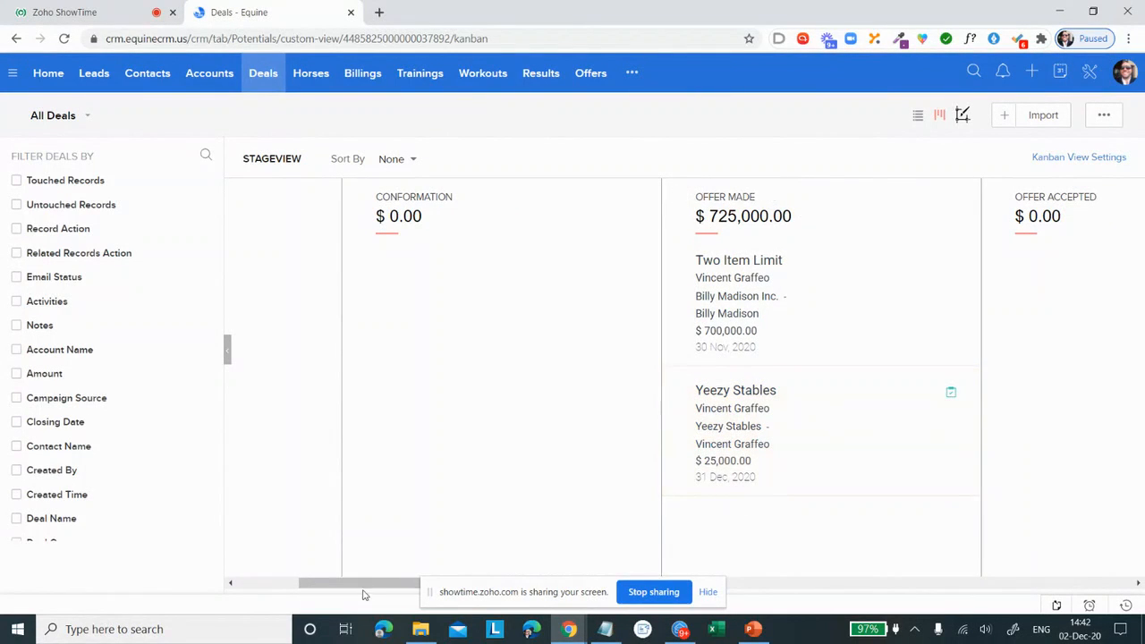
{"action": "left_click_drag", "start_coordinate": [366, 584], "coordinate": [685, 584]}
{"action": "left_click_drag", "start_coordinate": [409, 475], "coordinate": [962, 311]}
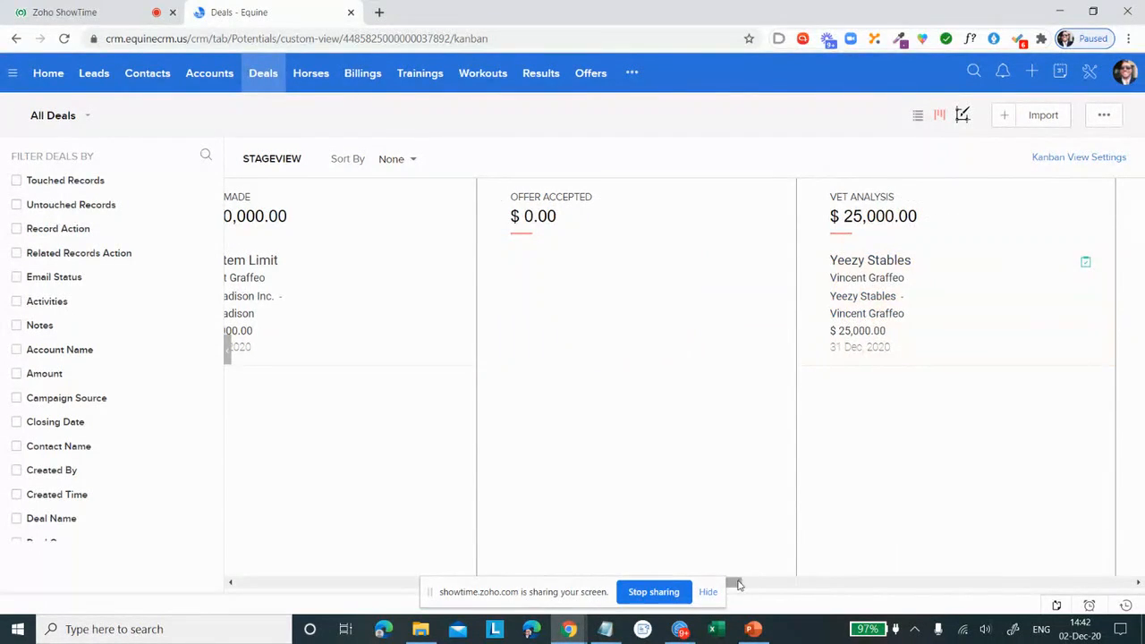
Step: Move the Yeezy Stables deal to Bill of Sale and on to Closed Lost, and return to the board's first stages
{"action": "left_click_drag", "start_coordinate": [733, 583], "coordinate": [899, 582]}
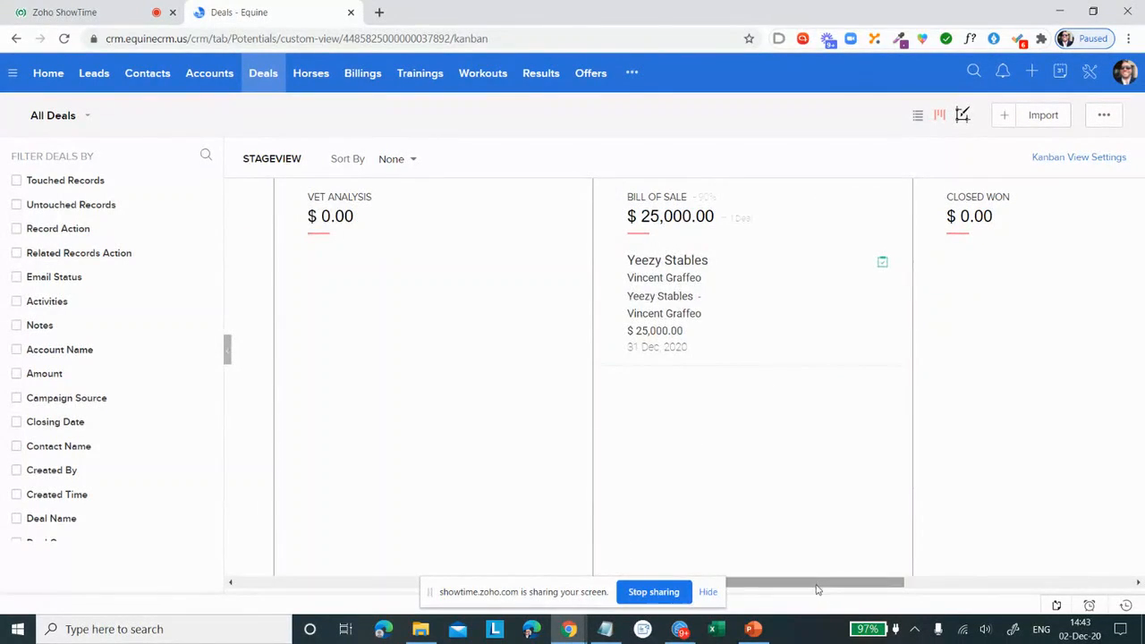
{"action": "left_click_drag", "start_coordinate": [818, 583], "coordinate": [921, 579]}
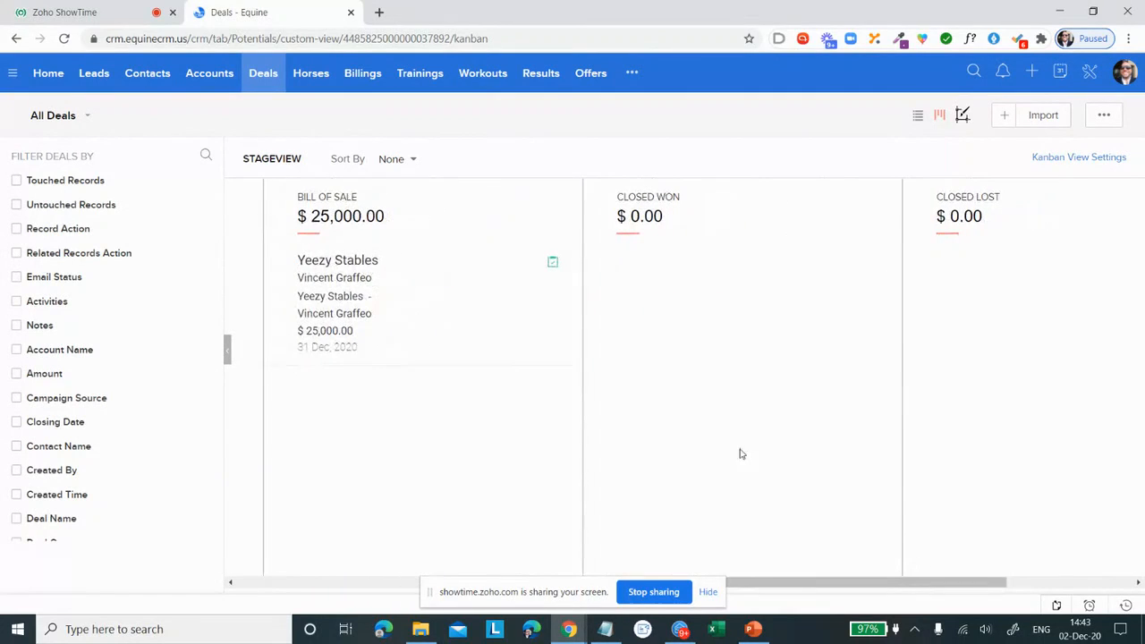
{"action": "left_click_drag", "start_coordinate": [457, 300], "coordinate": [1089, 299]}
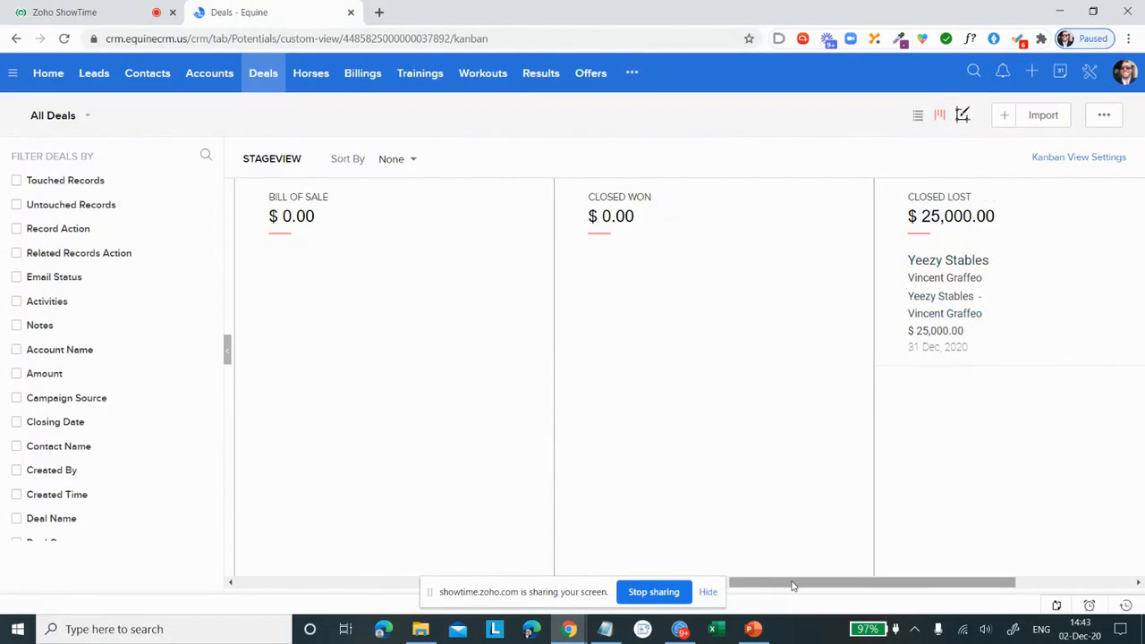
{"action": "left_click_drag", "start_coordinate": [793, 585], "coordinate": [260, 605]}
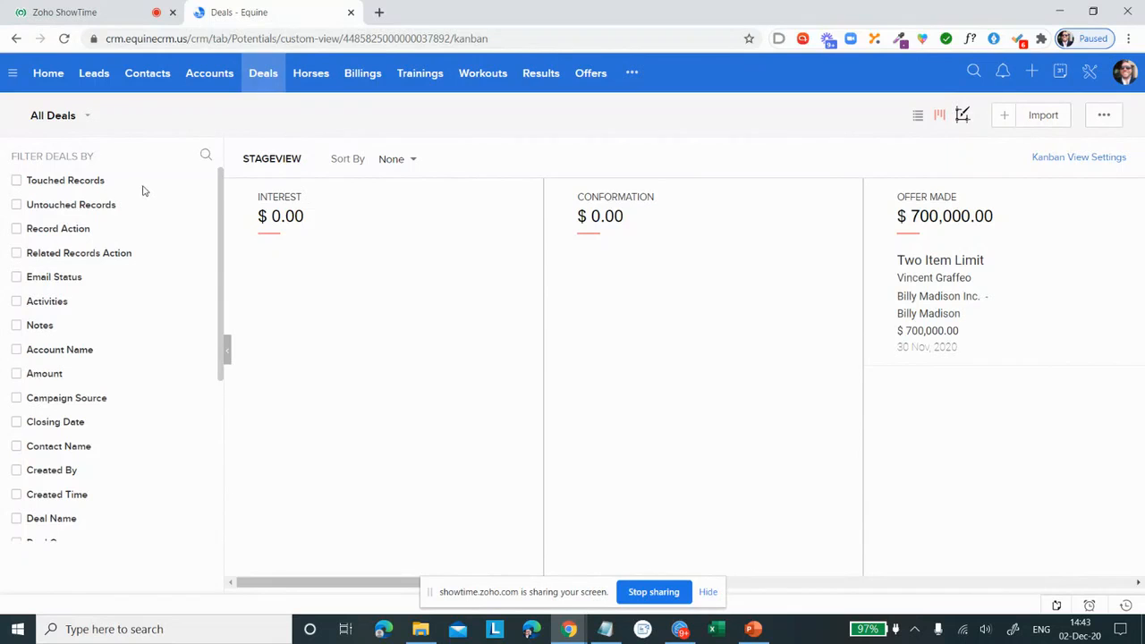
Step: Switch to the Zoho ShowTime session, hide the screen-sharing notice and open the material sharing options
{"action": "left_click", "coordinate": [61, 10]}
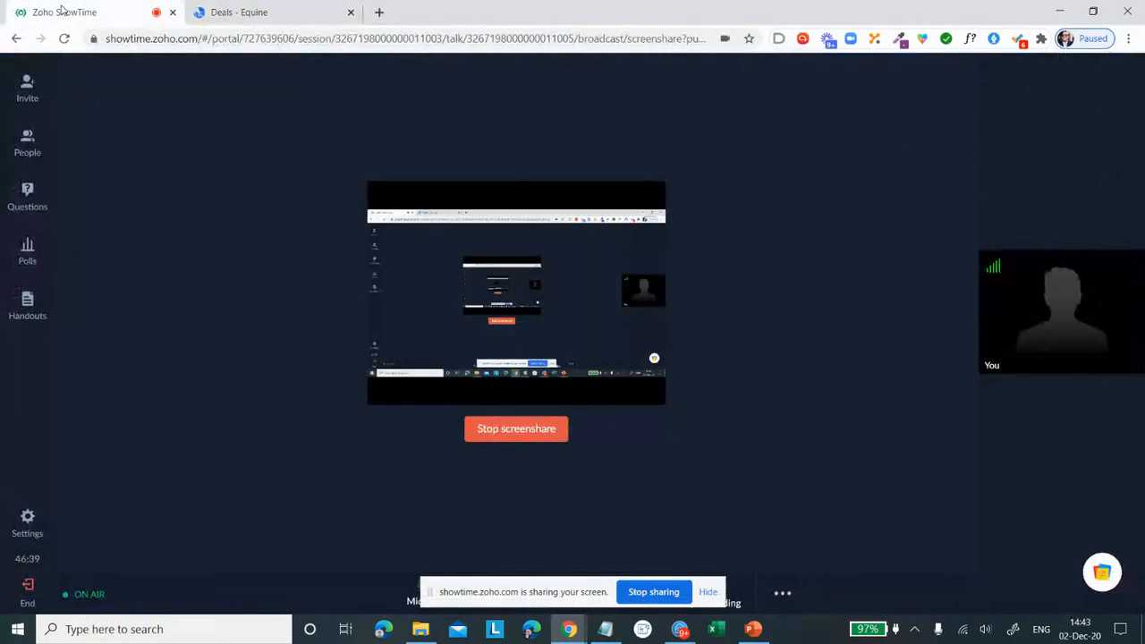
{"action": "left_click", "coordinate": [706, 593]}
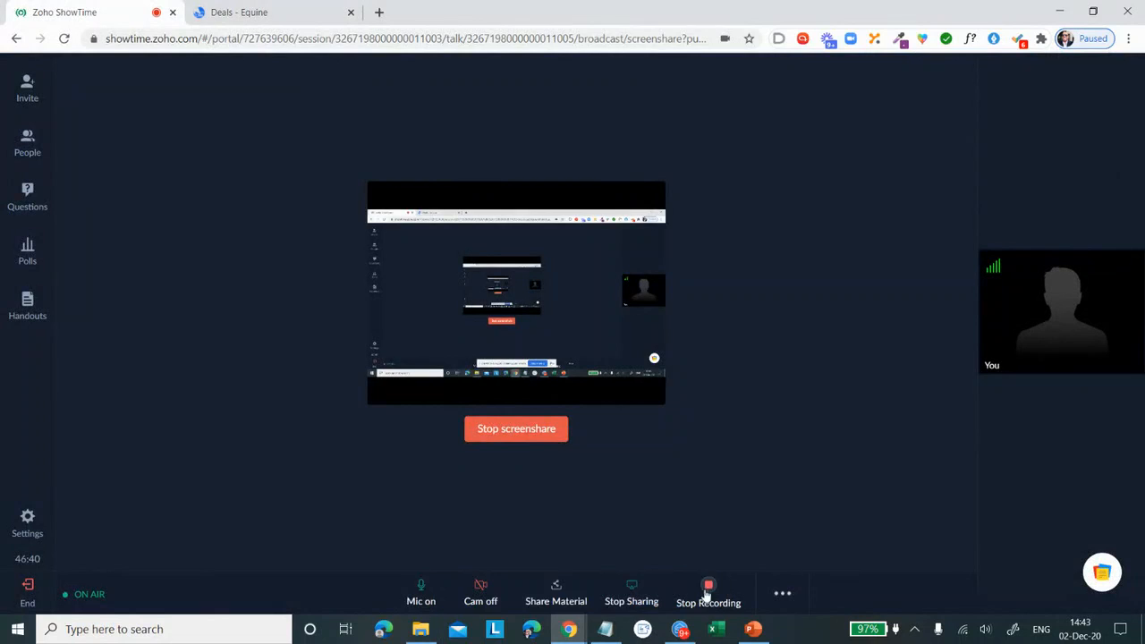
{"action": "left_click", "coordinate": [556, 595]}
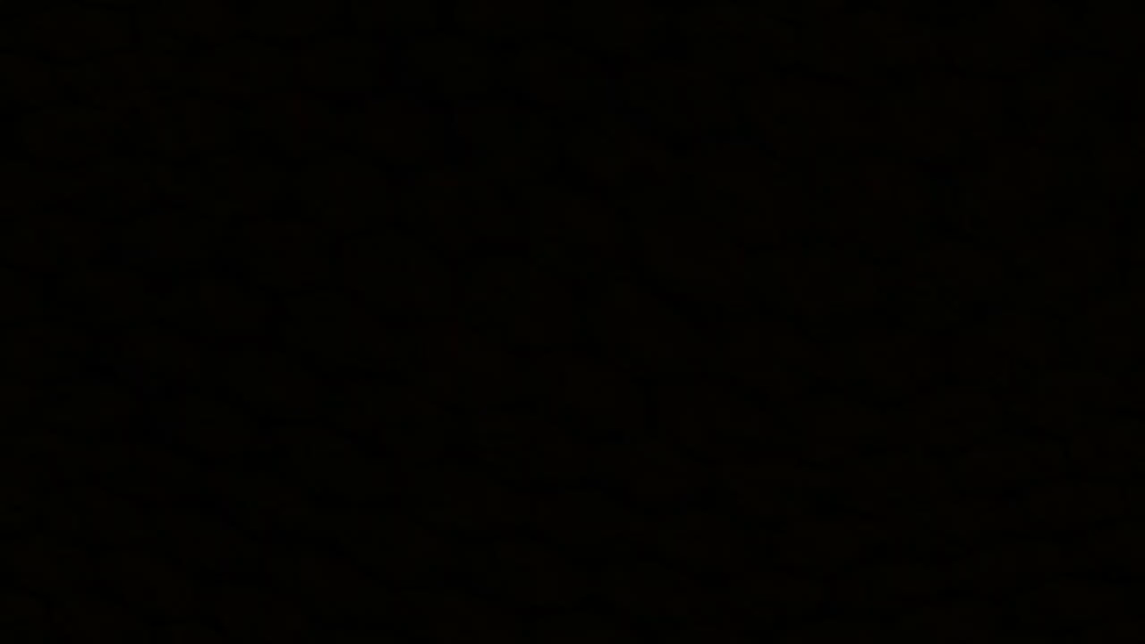
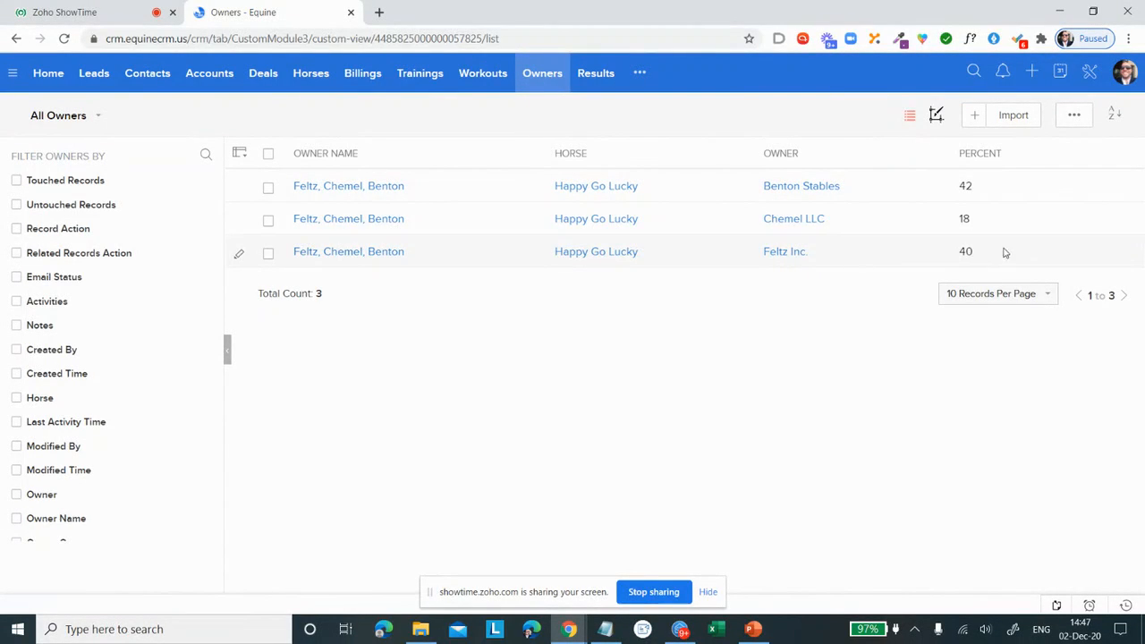
Step: Fill in a new owner record with its owner name, owner Yeezy Stables, horse Midnight Blewz and 60 percent, and discard it
{"action": "left_click", "coordinate": [973, 126]}
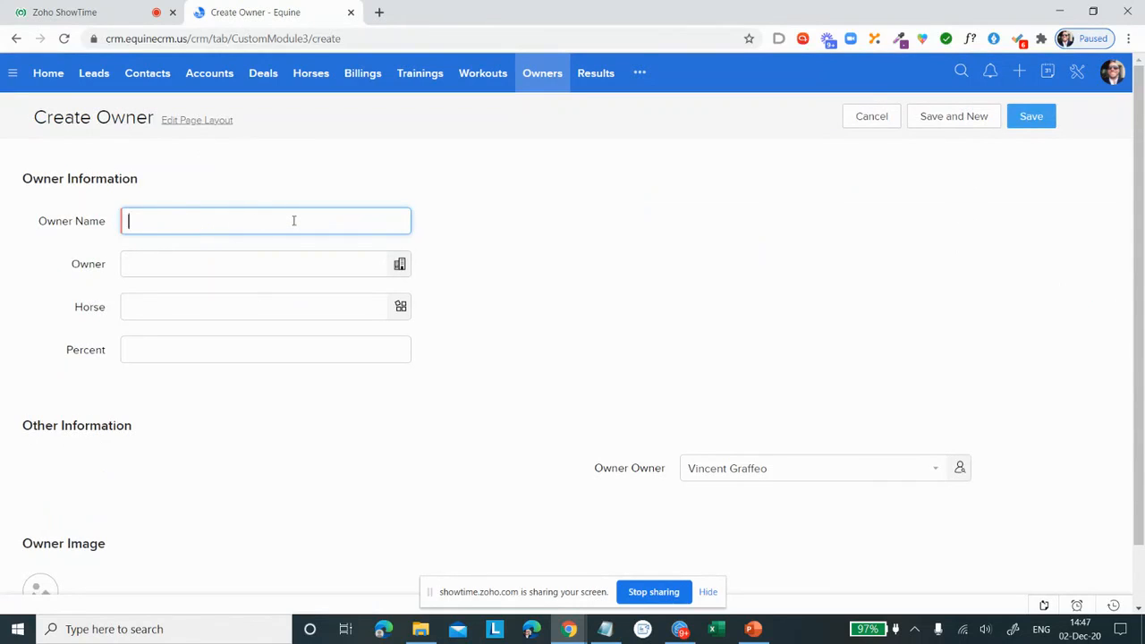
{"action": "type", "text": "Jones, Smith, Yeezy"}
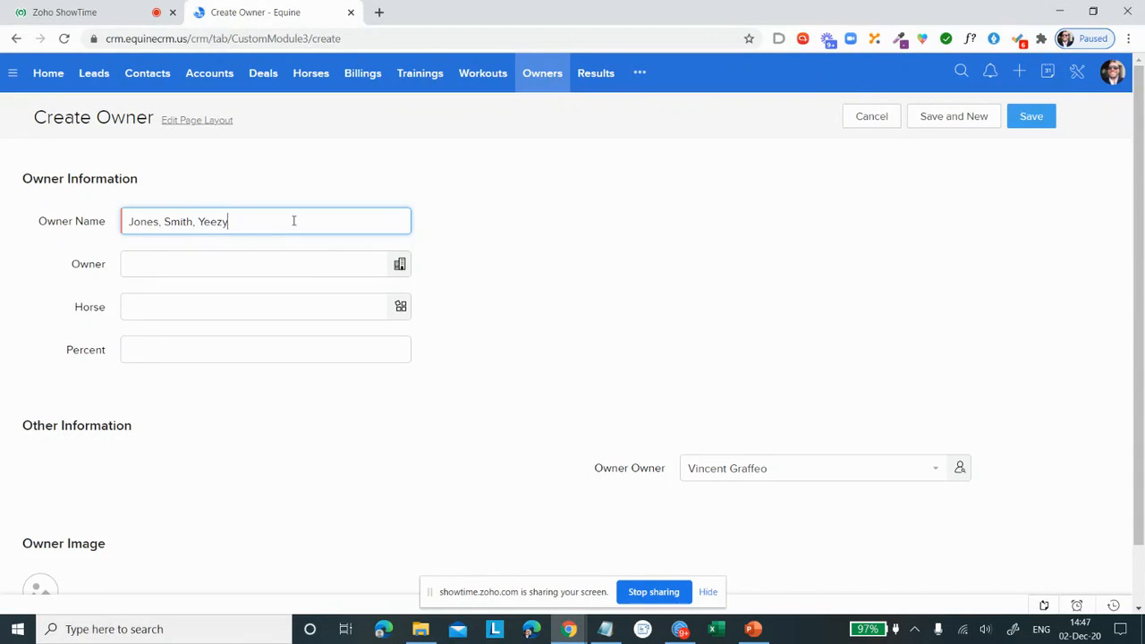
{"action": "left_click", "coordinate": [302, 262]}
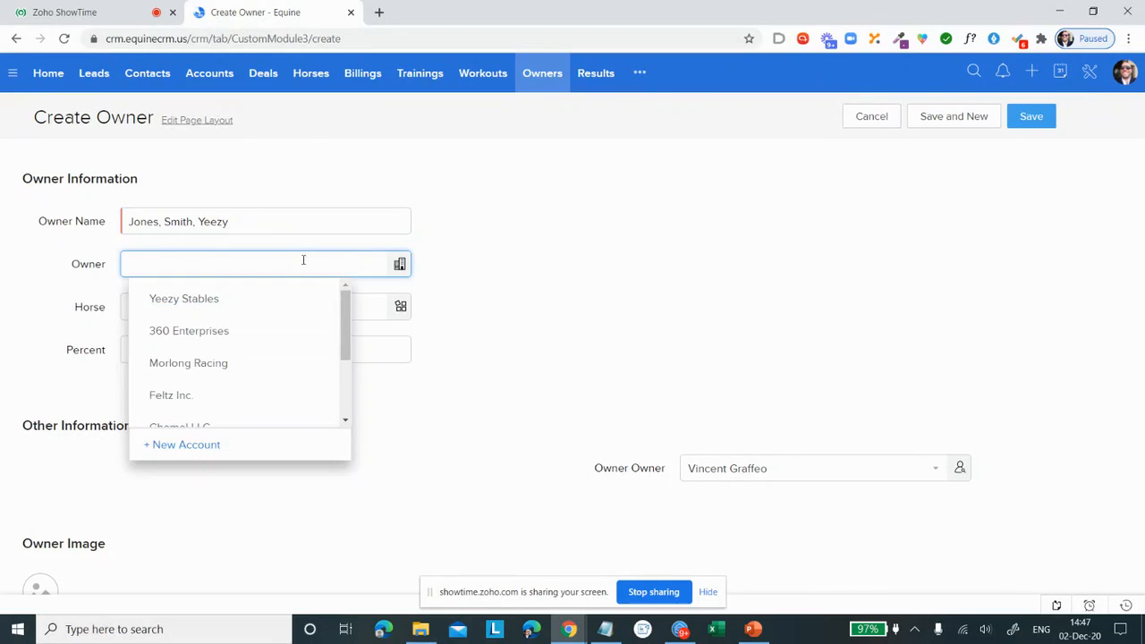
{"action": "left_click", "coordinate": [276, 299]}
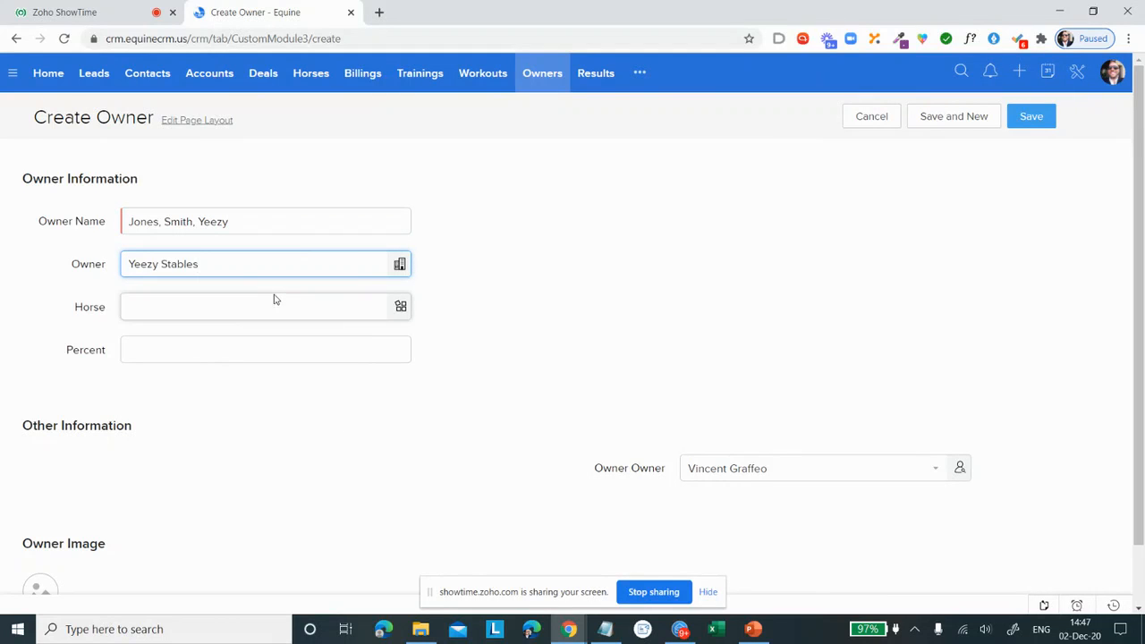
{"action": "left_click", "coordinate": [235, 302]}
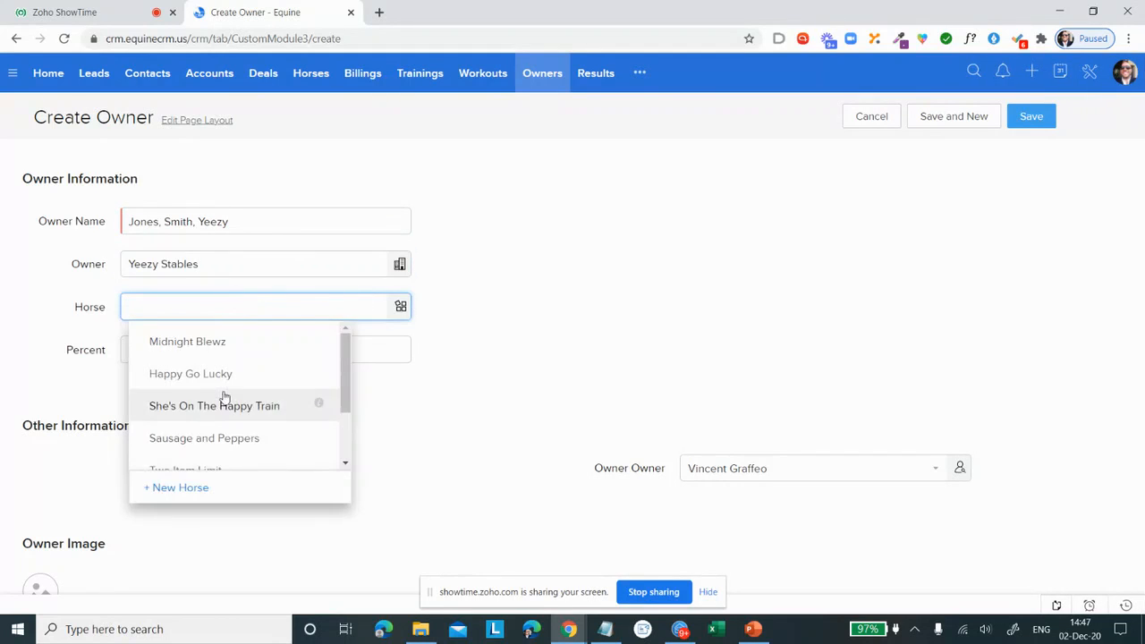
{"action": "left_click", "coordinate": [223, 349]}
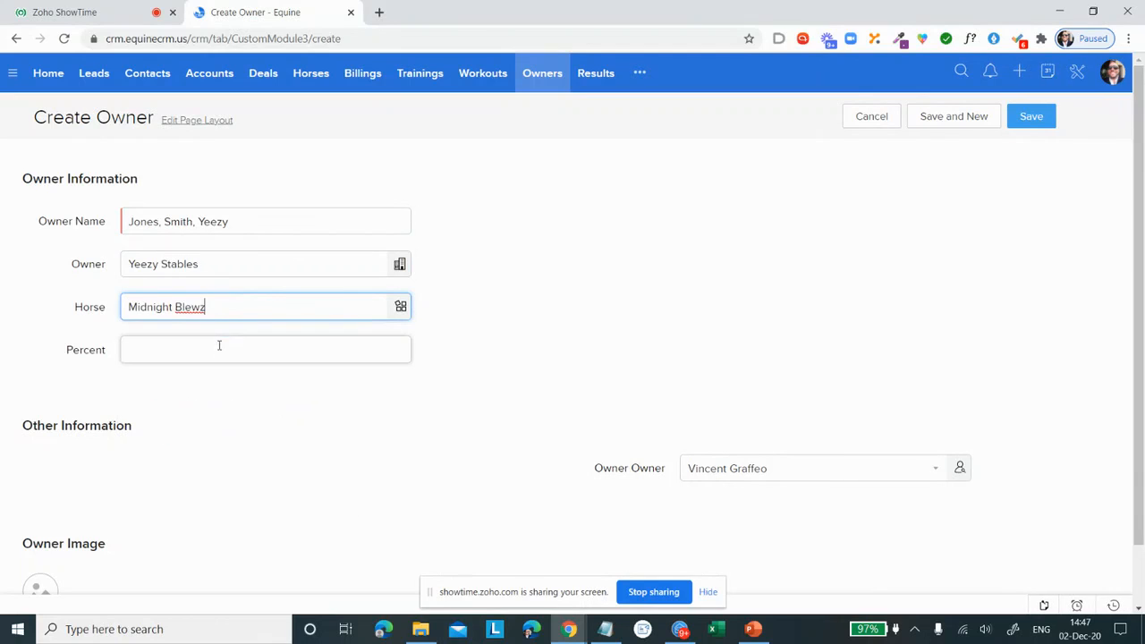
{"action": "left_click", "coordinate": [219, 348]}
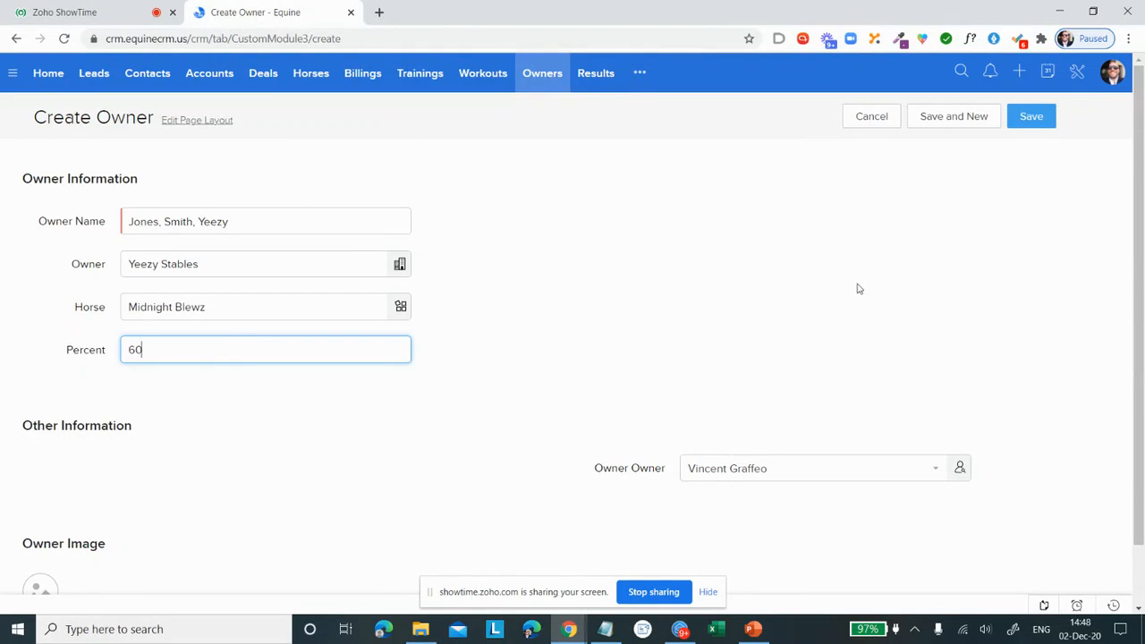
{"action": "left_click", "coordinate": [871, 127]}
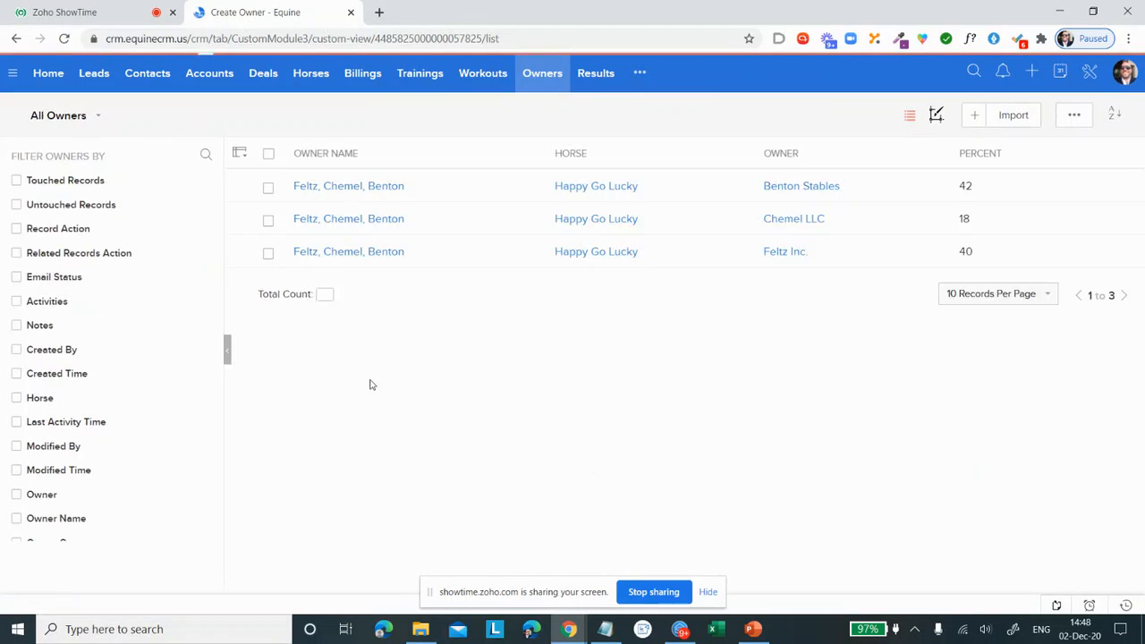
Step: Start a new billing record with the subject Transport Ocala to Palm Meadows
{"action": "left_click", "coordinate": [360, 77]}
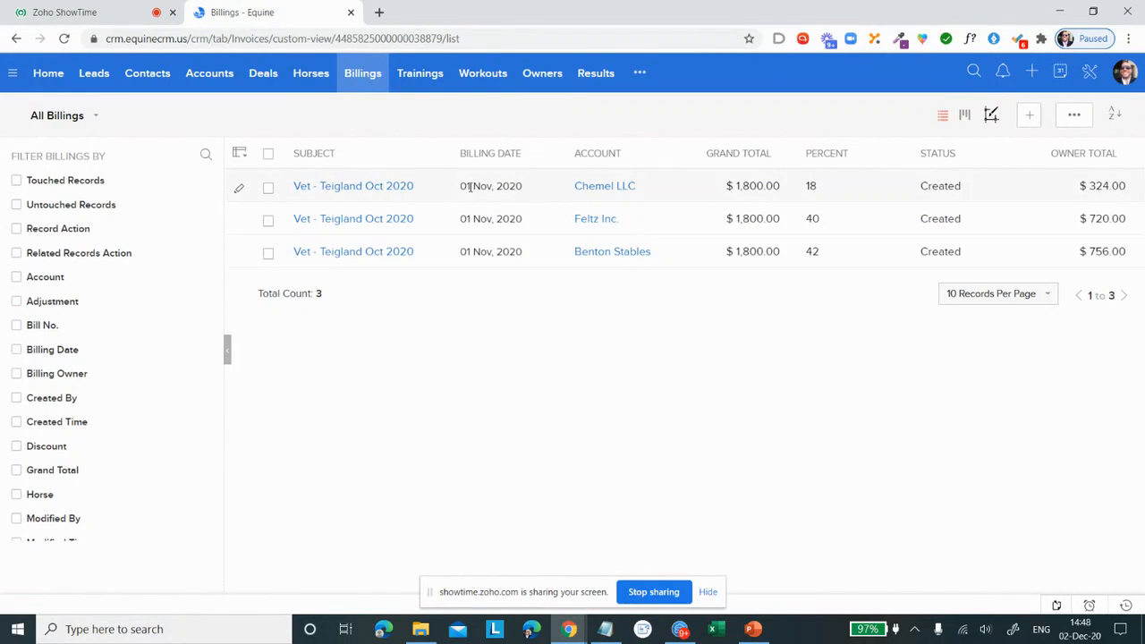
{"action": "left_click", "coordinate": [1032, 117]}
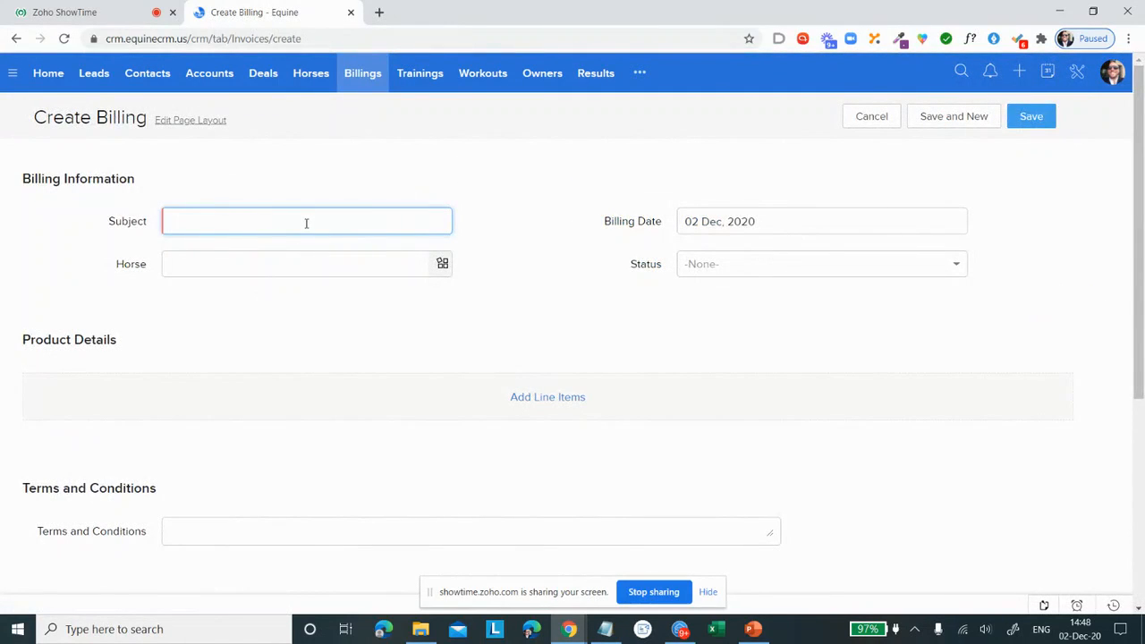
{"action": "type", "text": "Transport Ocala to Palmeadows"}
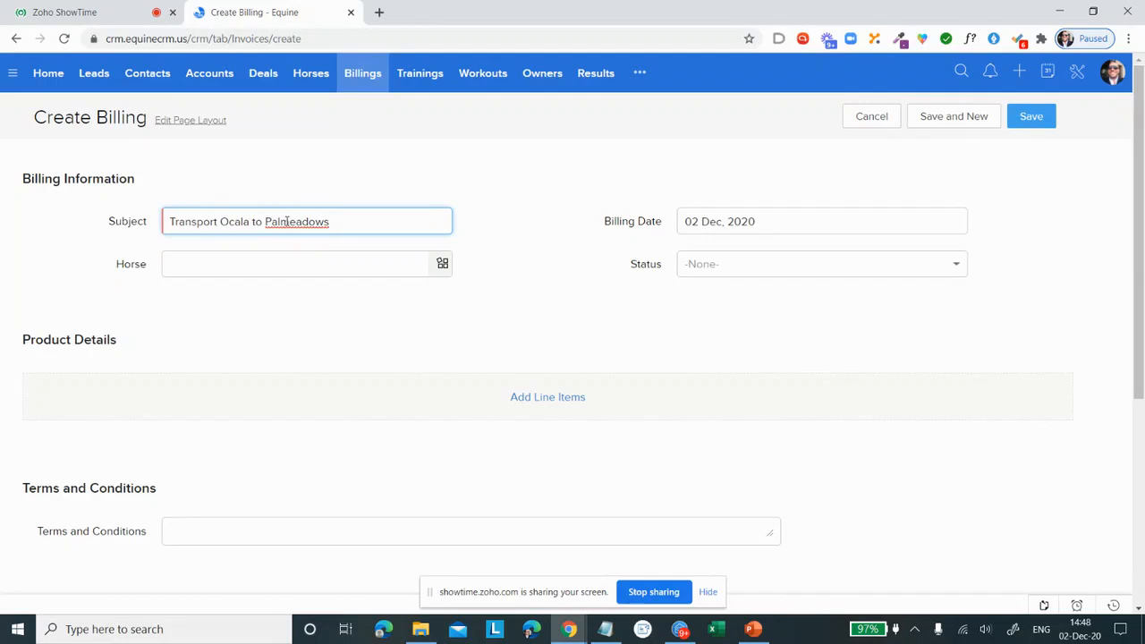
{"action": "left_click", "coordinate": [291, 221]}
{"action": "type", "text": "M"}
Step: Set the billing's status to Created and its horse to Happy Go Lucky
{"action": "left_click", "coordinate": [725, 261]}
{"action": "left_click", "coordinate": [733, 317]}
{"action": "left_click", "coordinate": [211, 266]}
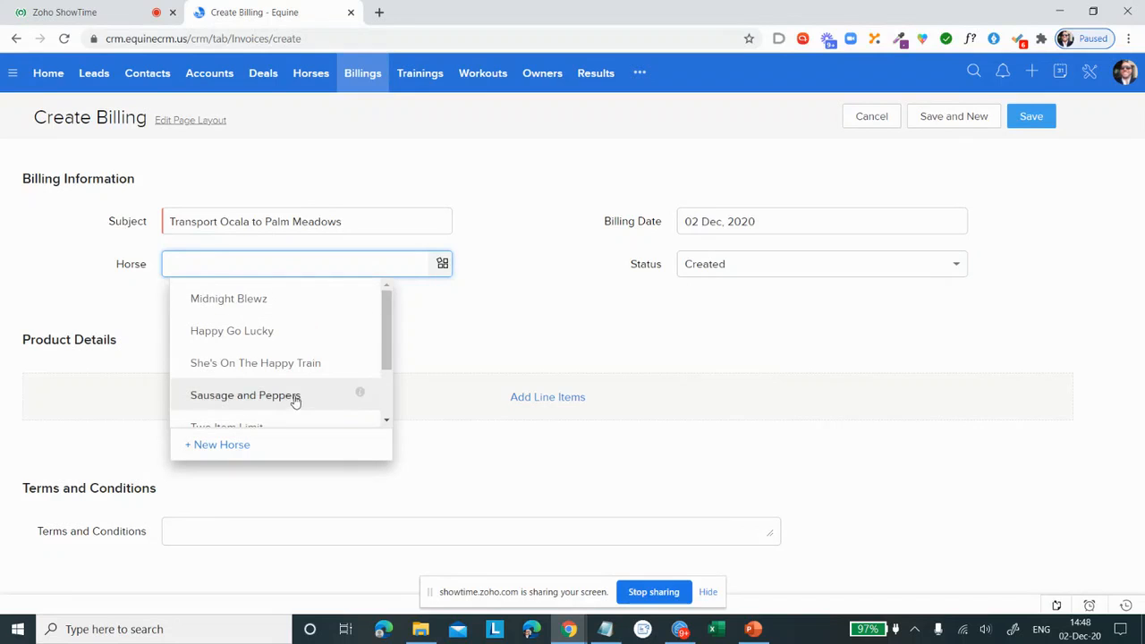
{"action": "scroll", "coordinate": [298, 394], "scroll_direction": "down", "scroll_amount": 2}
{"action": "left_click", "coordinate": [286, 364]}
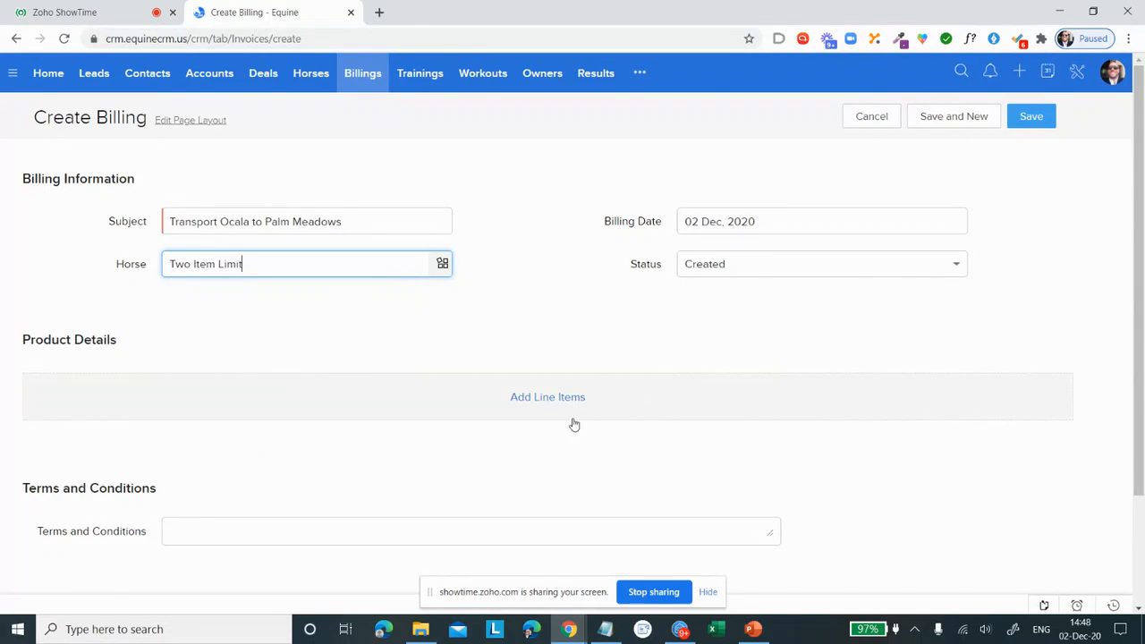
{"action": "left_click", "coordinate": [349, 263]}
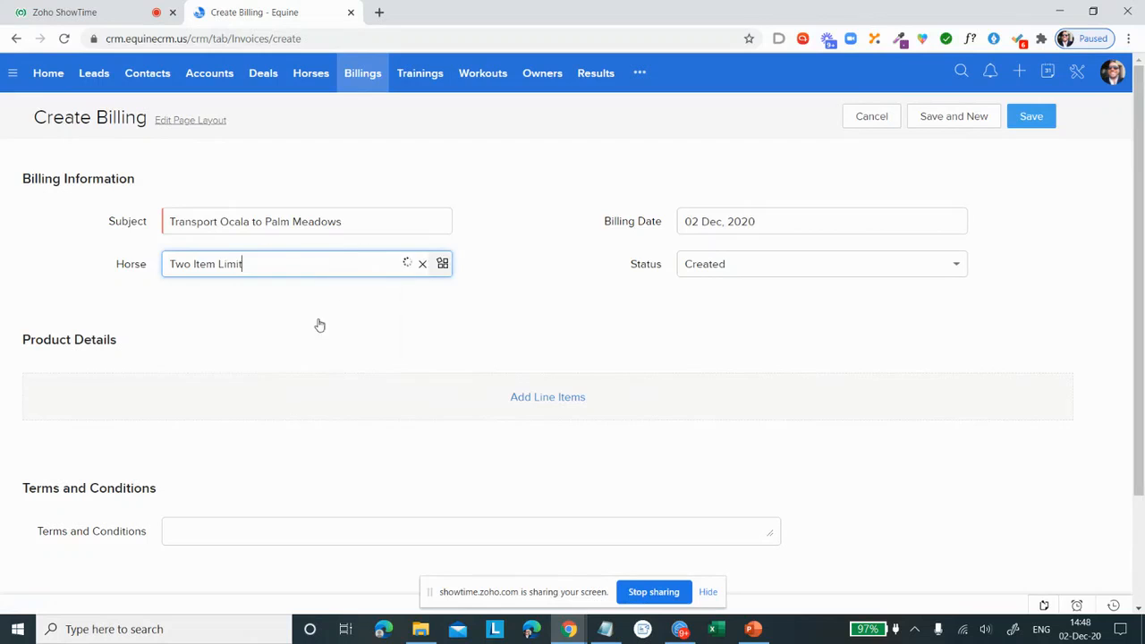
{"action": "left_click", "coordinate": [419, 267]}
{"action": "left_click", "coordinate": [268, 330]}
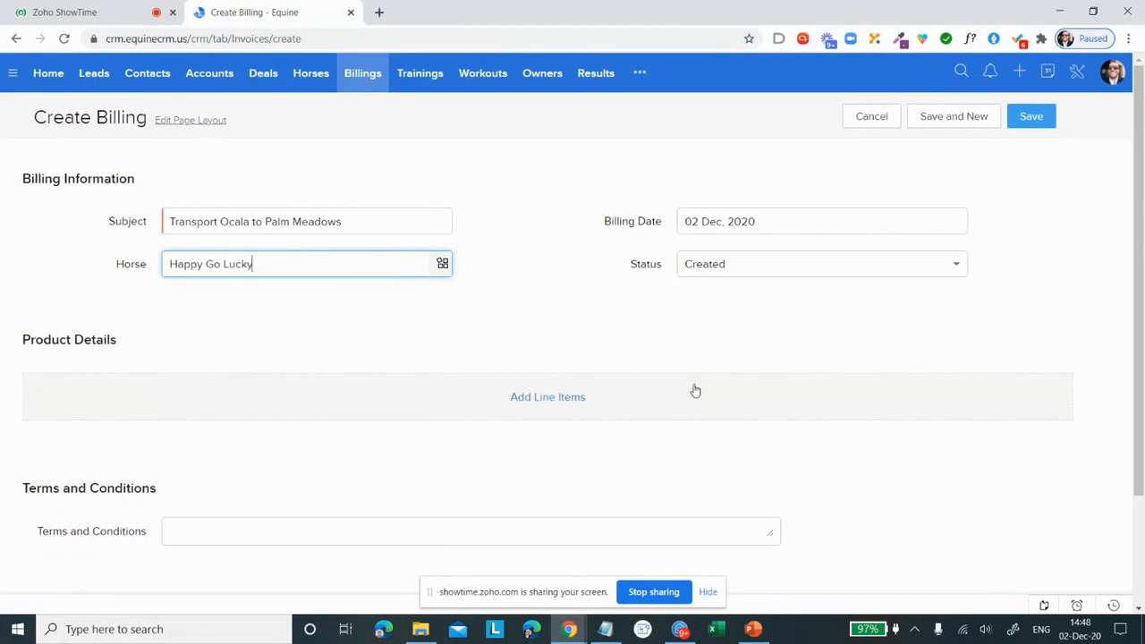
Step: Add the product Transport (Ocala to Palm Meadows) with quantity 1 as the billing's line item
{"action": "left_click", "coordinate": [545, 403]}
{"action": "left_click", "coordinate": [365, 145]}
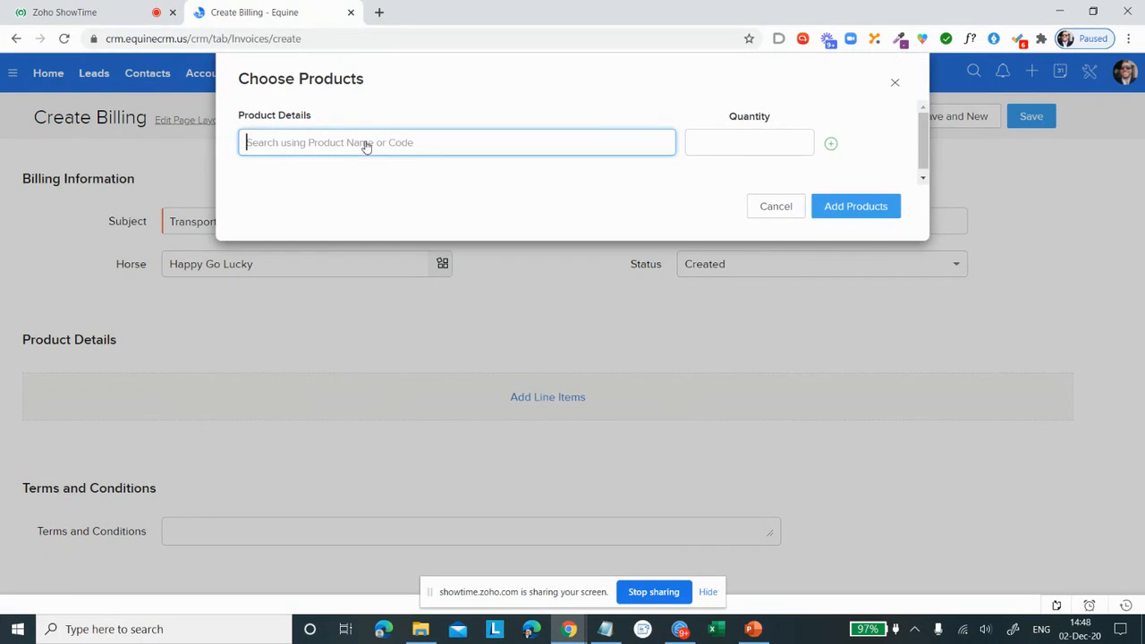
{"action": "type", "text": "Tran"}
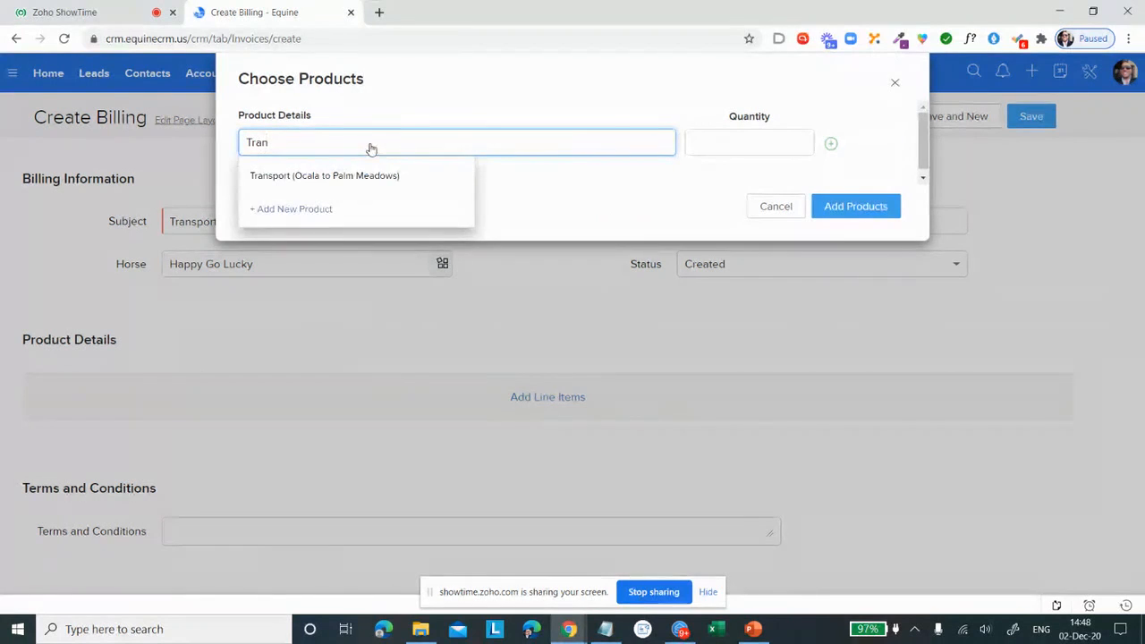
{"action": "left_click", "coordinate": [340, 176]}
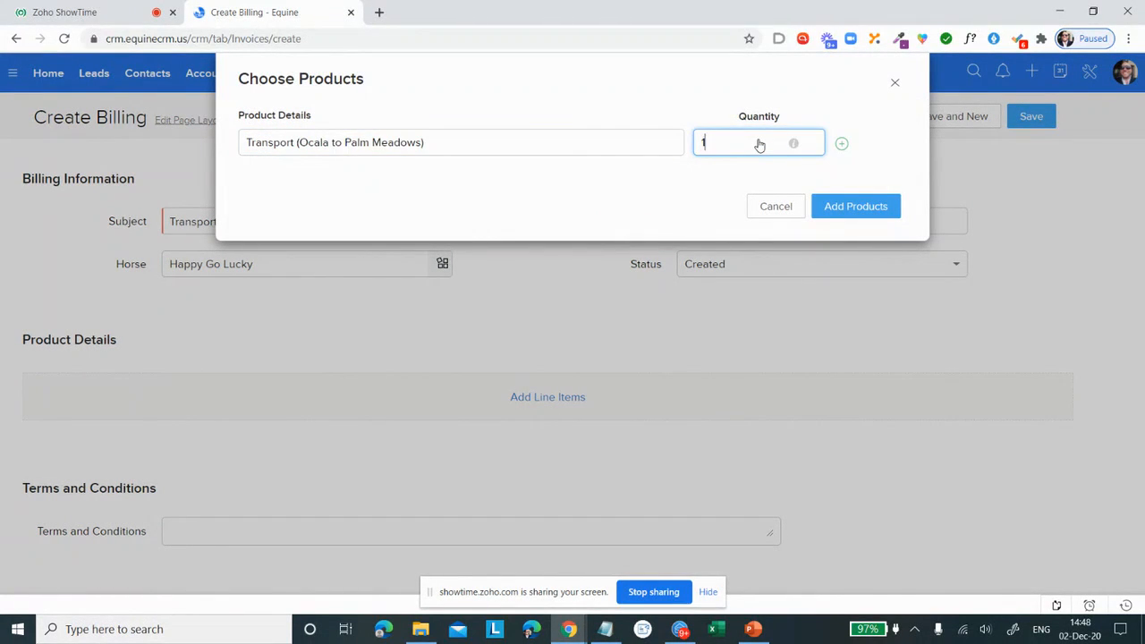
{"action": "left_click", "coordinate": [845, 211]}
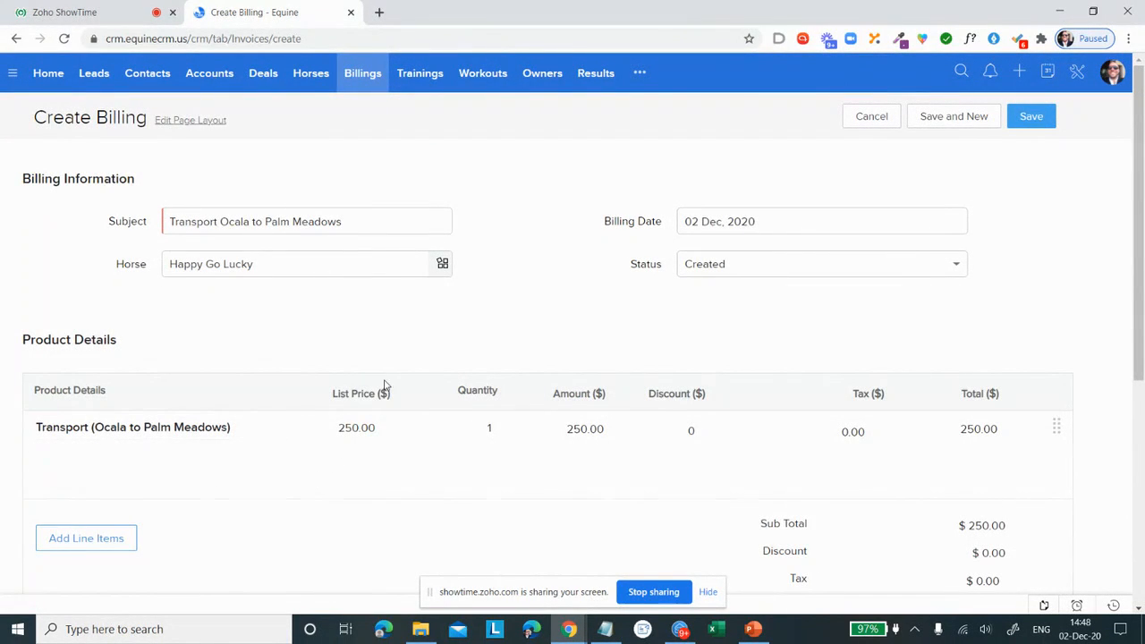
Step: Review the billing form and save it, accepting creation despite the out-of-stock product
{"action": "scroll", "coordinate": [537, 366], "scroll_direction": "down", "scroll_amount": 2}
{"action": "scroll", "coordinate": [626, 340], "scroll_direction": "up", "scroll_amount": 2}
{"action": "left_click", "coordinate": [1023, 128]}
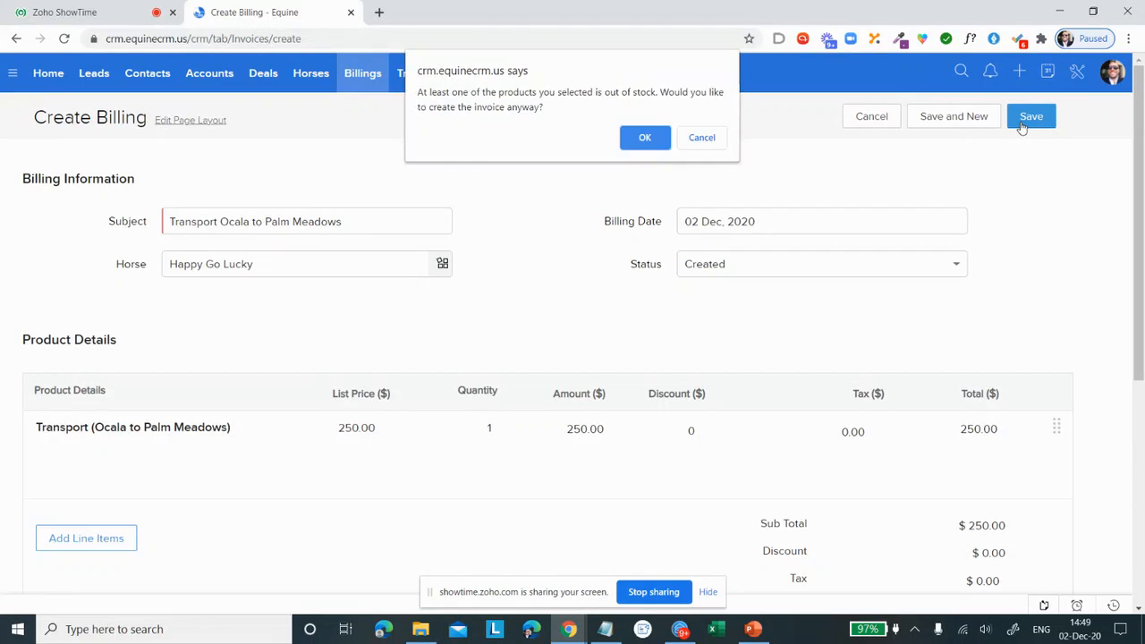
{"action": "left_click", "coordinate": [643, 139]}
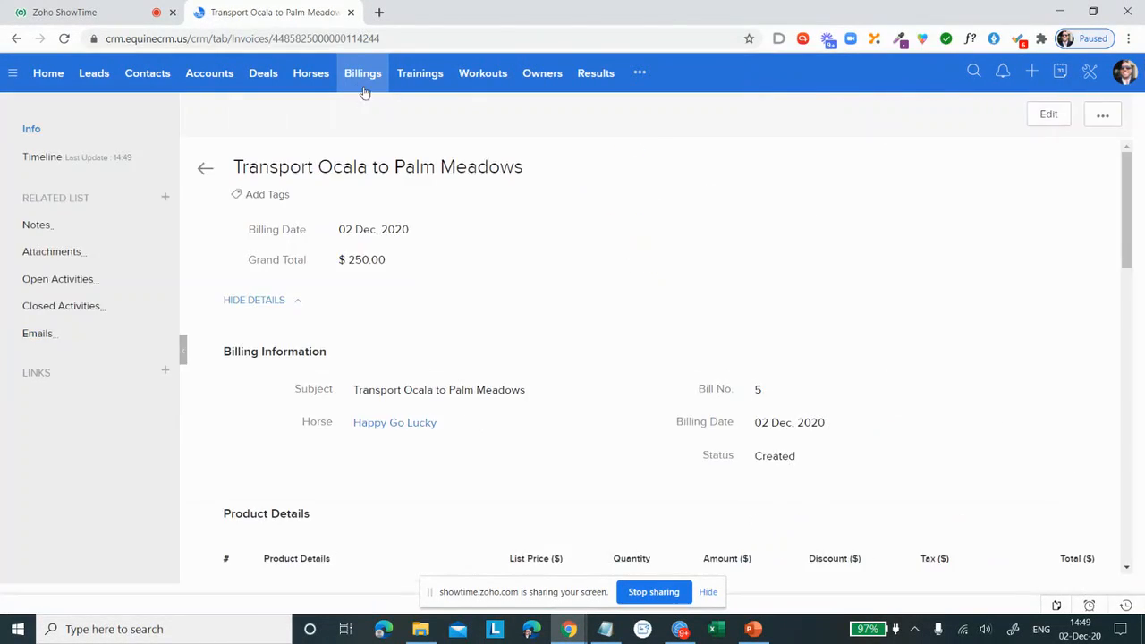
Step: Return to the billings list, try to open the Transport Ocala to Palm Meadows bill, and go to the Recycle Bin
{"action": "left_click", "coordinate": [359, 78]}
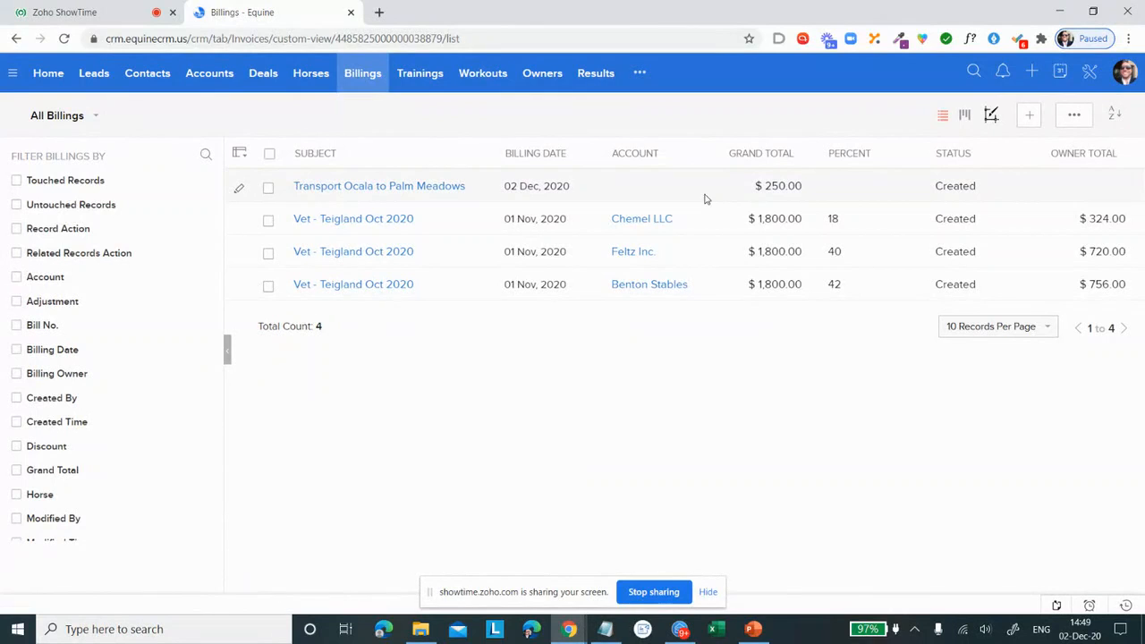
{"action": "left_click", "coordinate": [613, 192]}
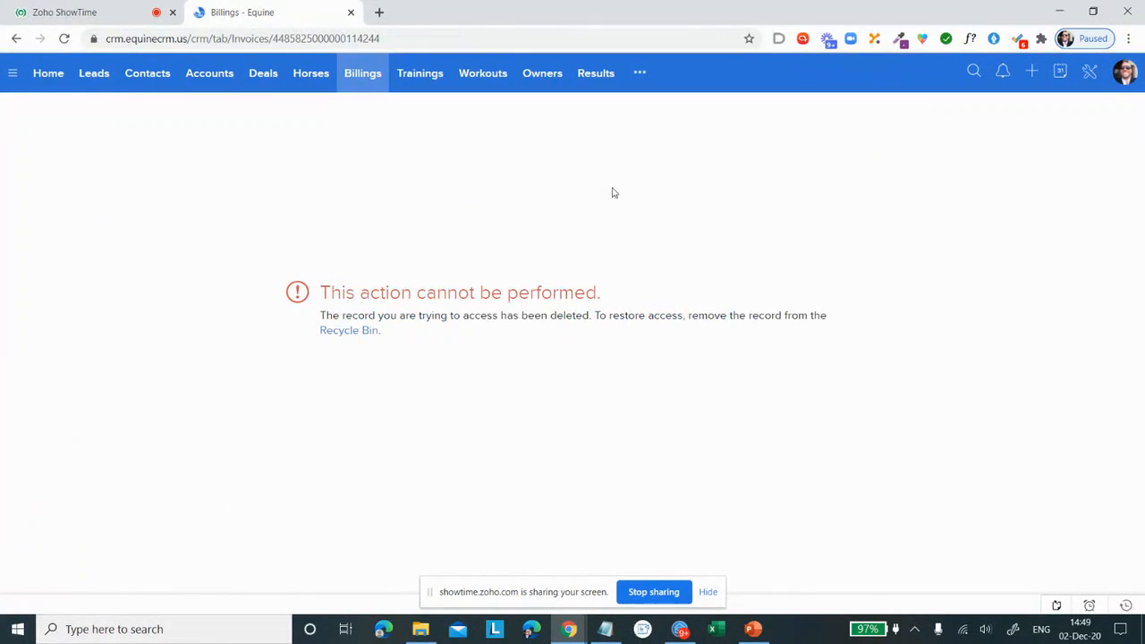
{"action": "left_click", "coordinate": [364, 79]}
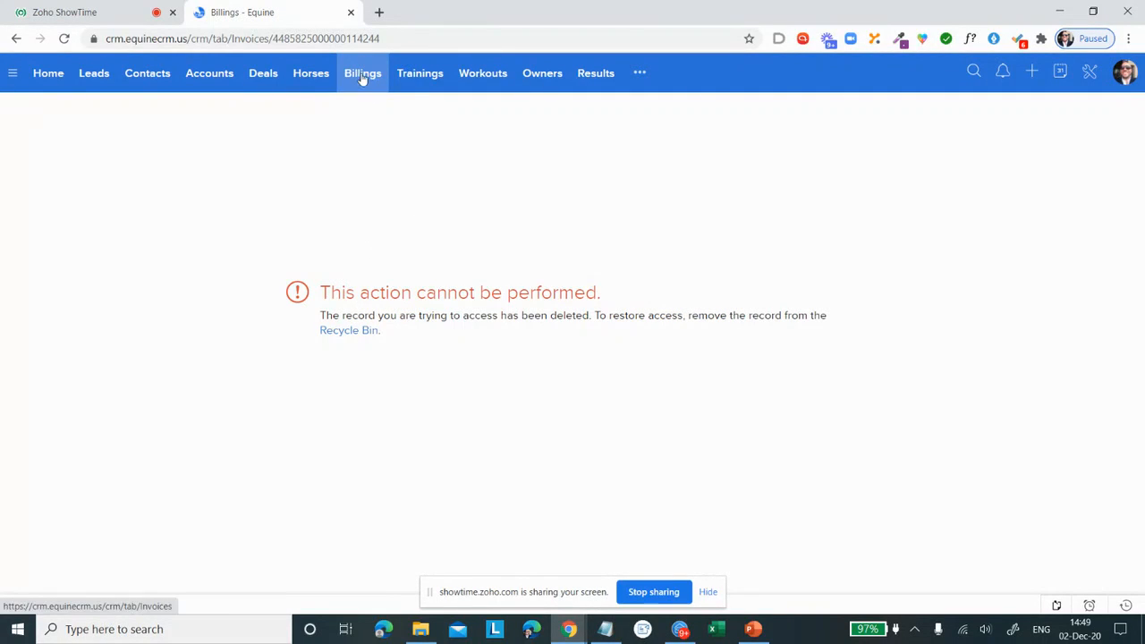
{"action": "left_click", "coordinate": [353, 331]}
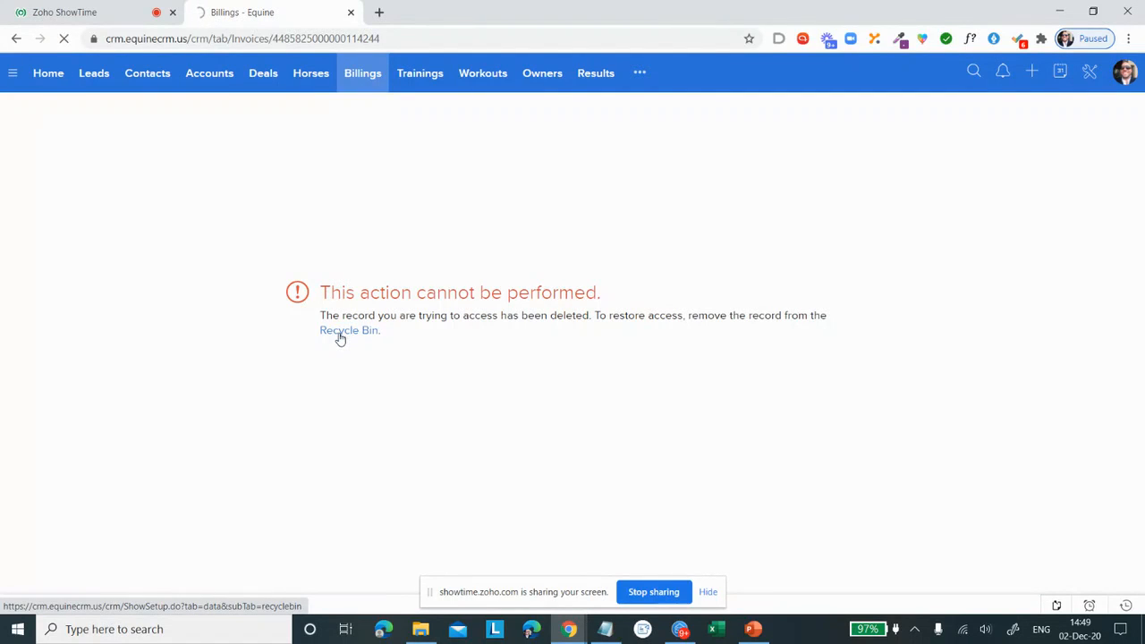
{"action": "left_click", "coordinate": [336, 333]}
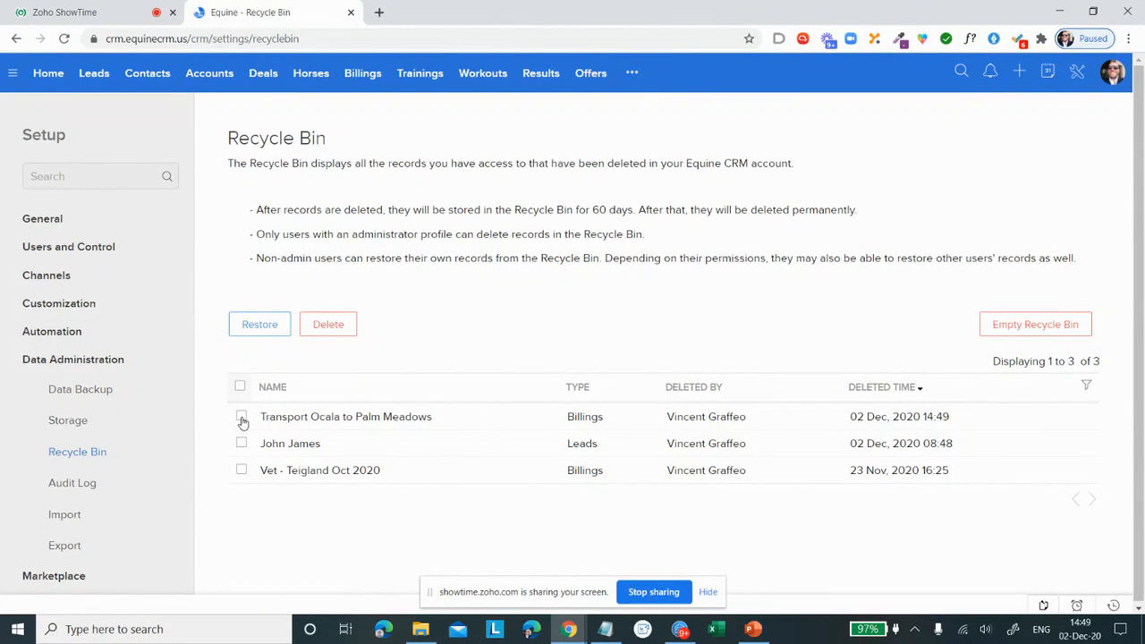
Step: Open the Feltz Inc. bill for Transport Ocala to Palm Meadows from the billings list and view its status options
{"action": "left_click", "coordinate": [351, 77]}
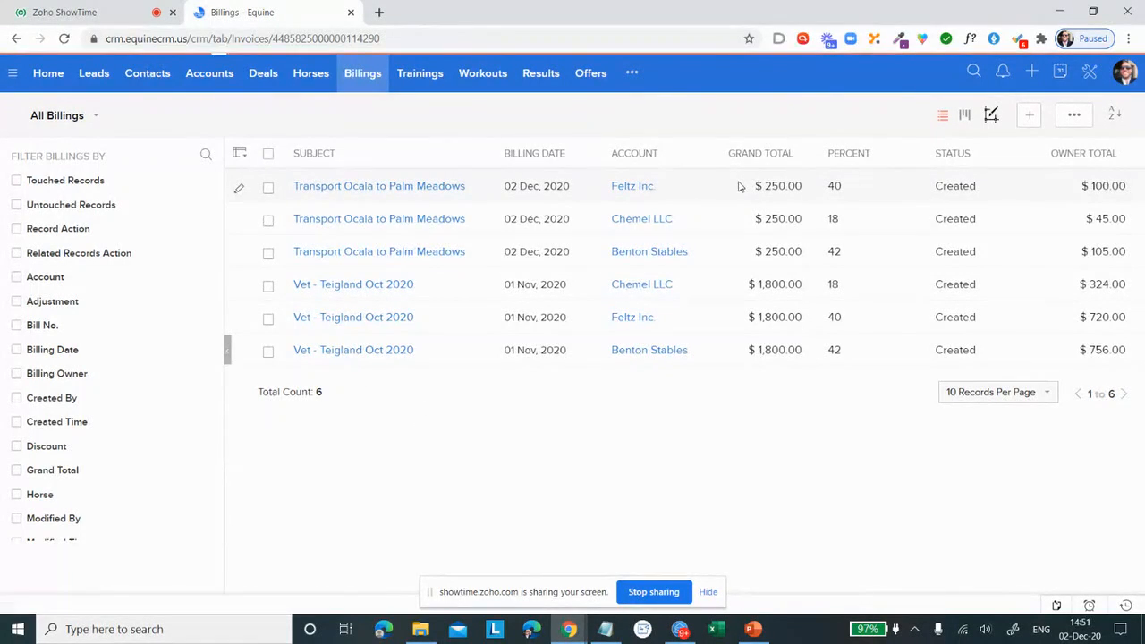
{"action": "left_click", "coordinate": [714, 231]}
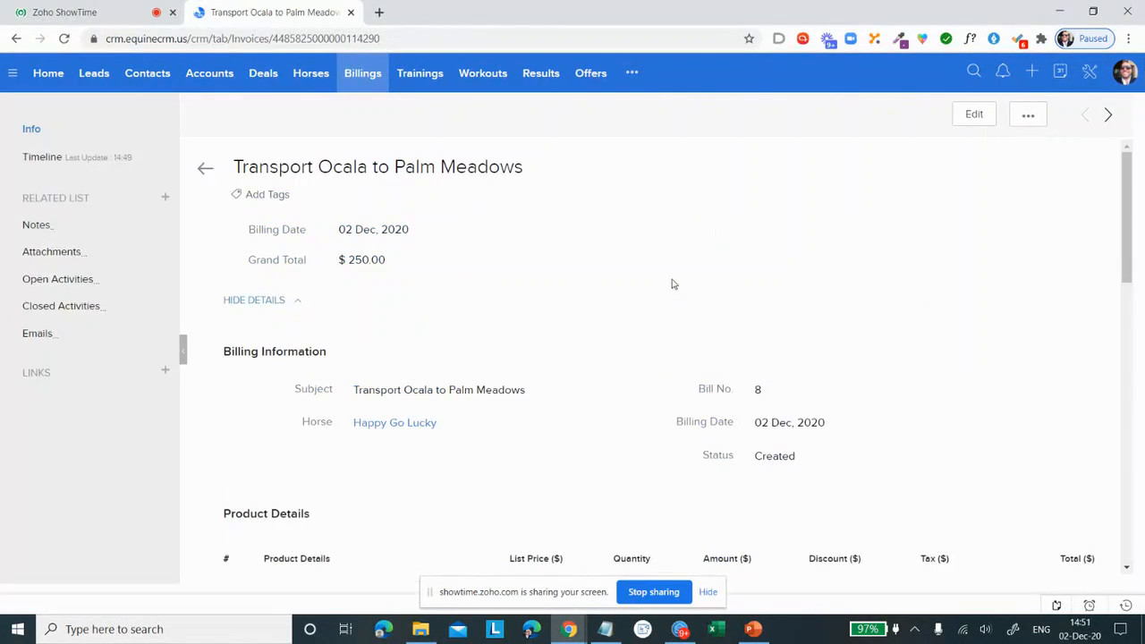
{"action": "left_click", "coordinate": [802, 463]}
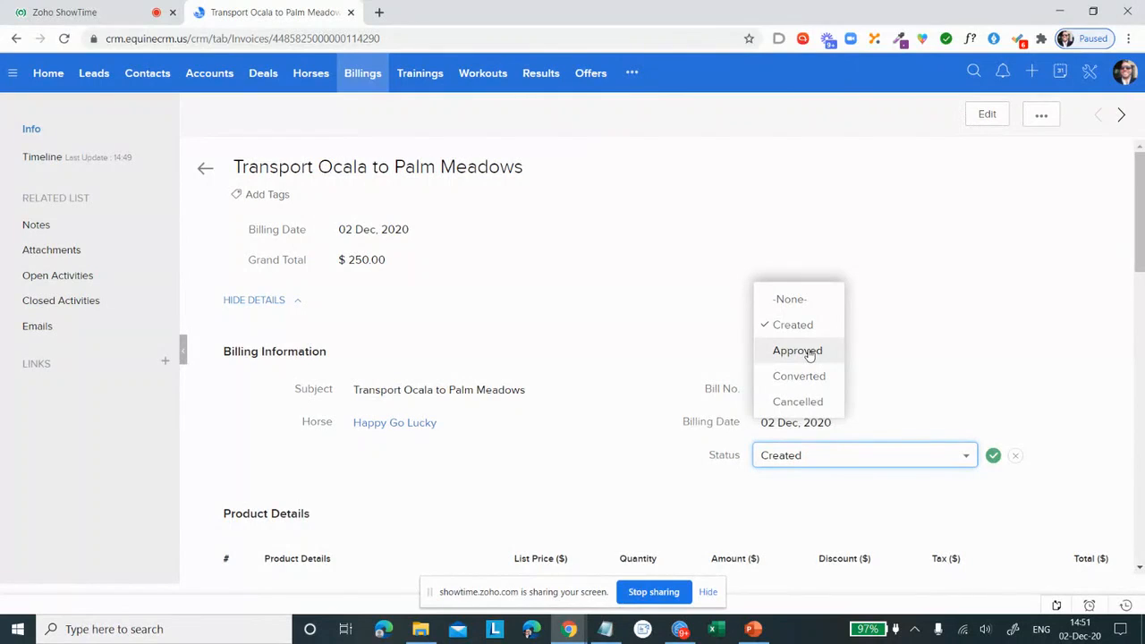
{"action": "left_click", "coordinate": [911, 240]}
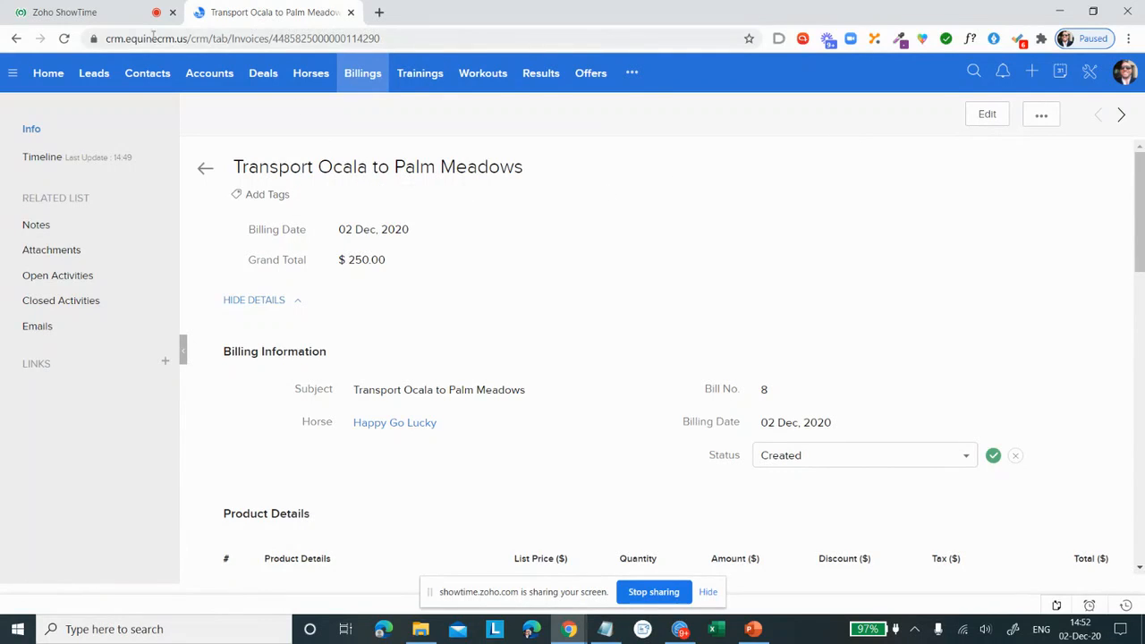
Step: Switch back to the Zoho ShowTime session, hide the screen-sharing notice and list the materials available to share
{"action": "left_click", "coordinate": [107, 18]}
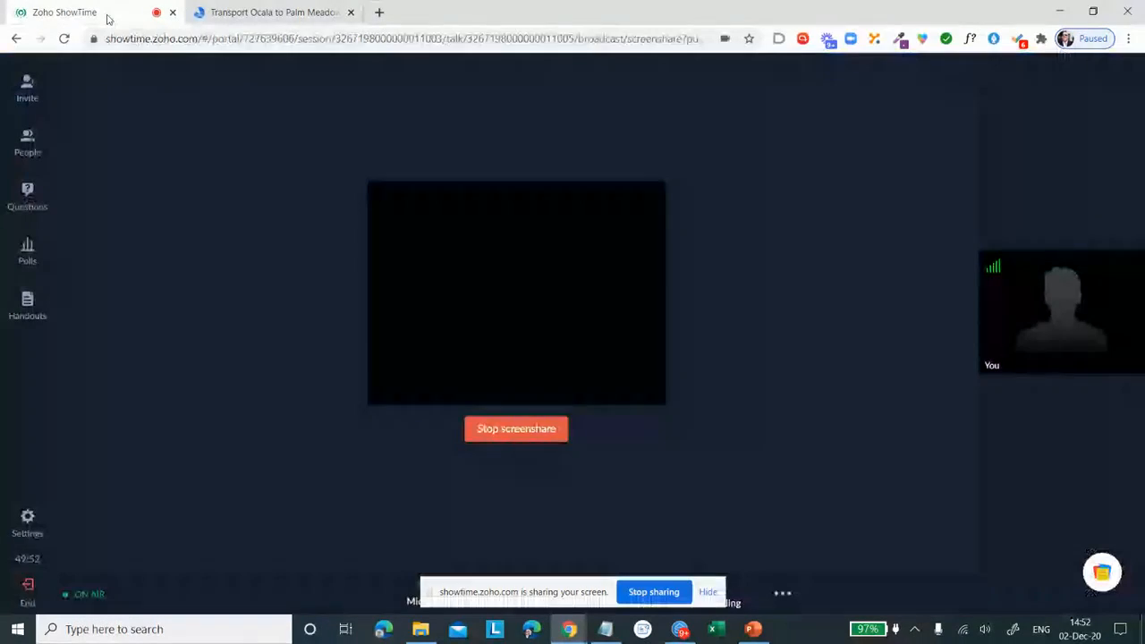
{"action": "left_click", "coordinate": [707, 591]}
{"action": "left_click", "coordinate": [559, 597]}
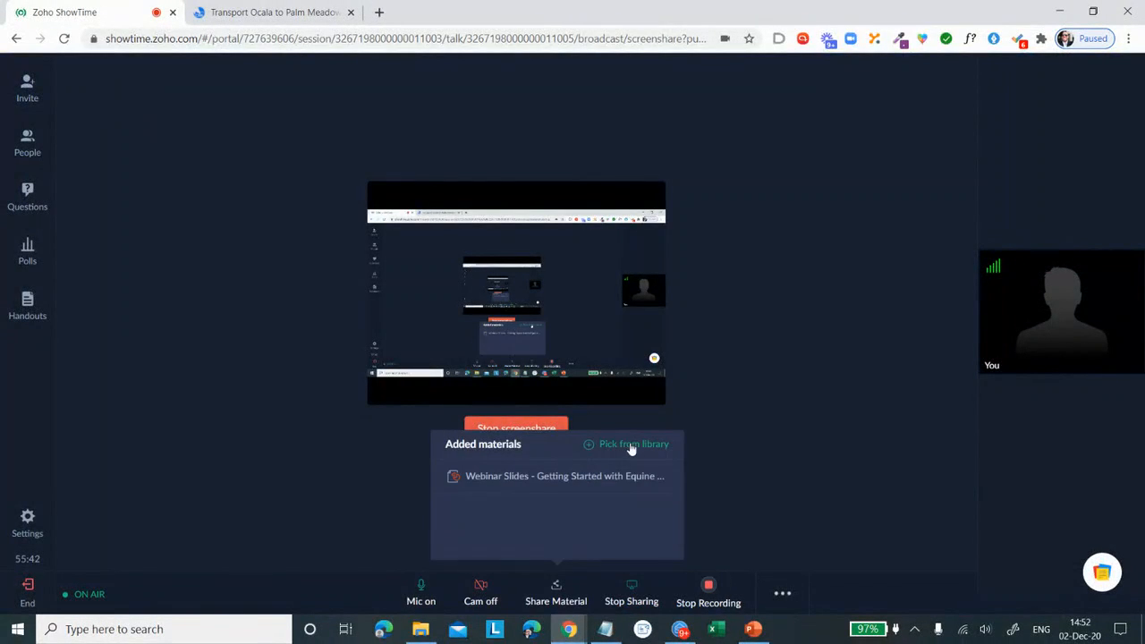
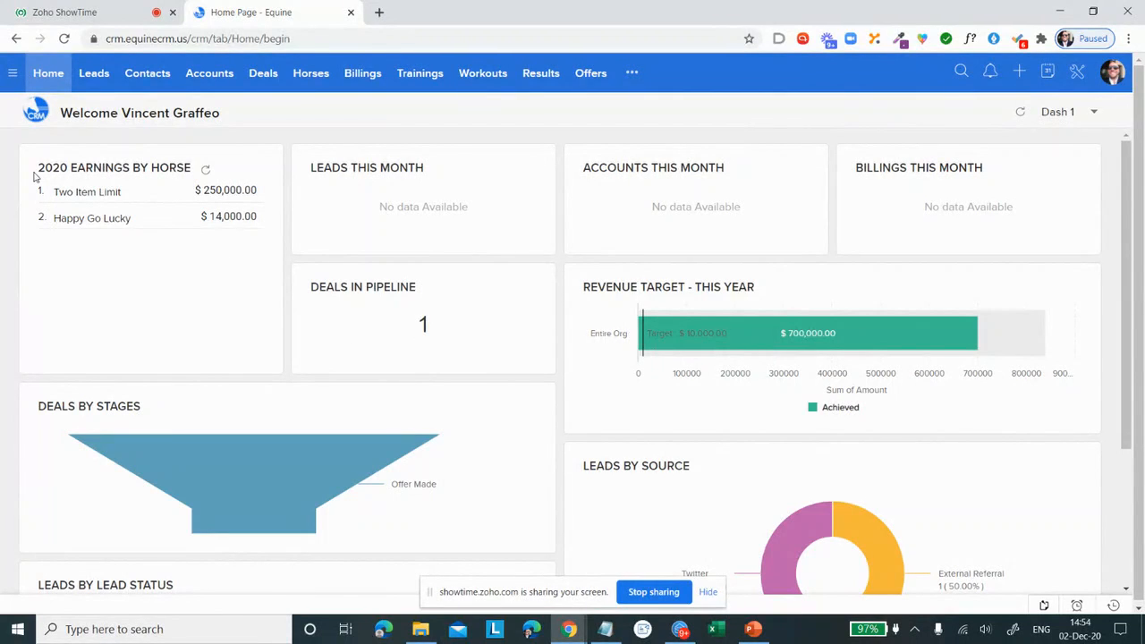
Step: Review the Dash 1 home dashboard from 2020 Earnings by Horse to Leads by Lead Status and view the home page choices
{"action": "left_click_drag", "start_coordinate": [37, 170], "coordinate": [194, 170]}
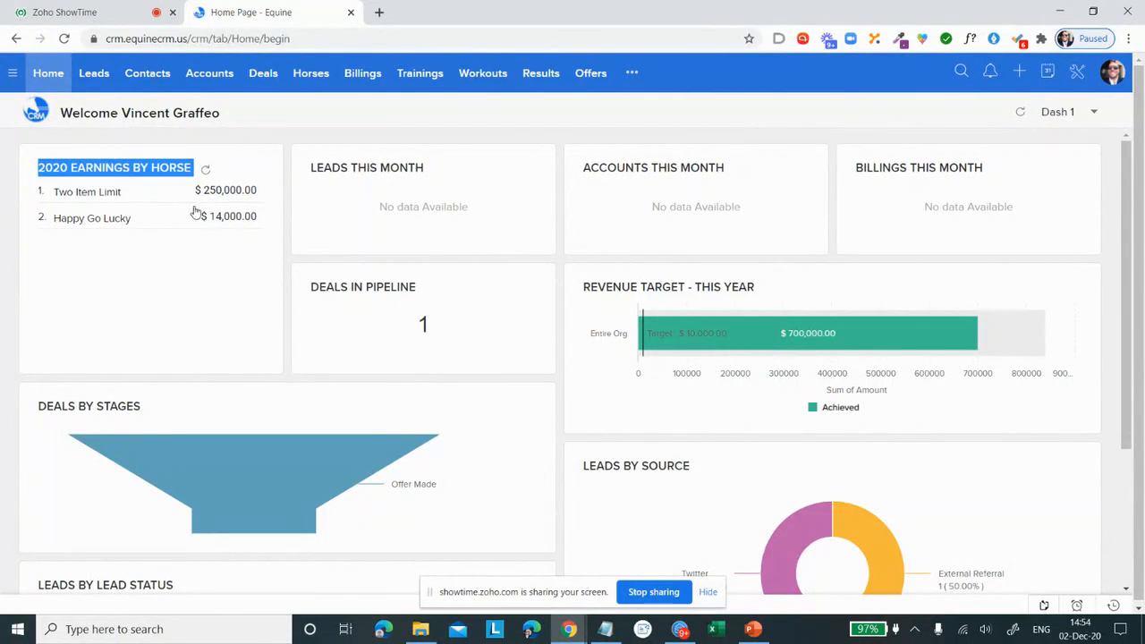
{"action": "left_click", "coordinate": [189, 265]}
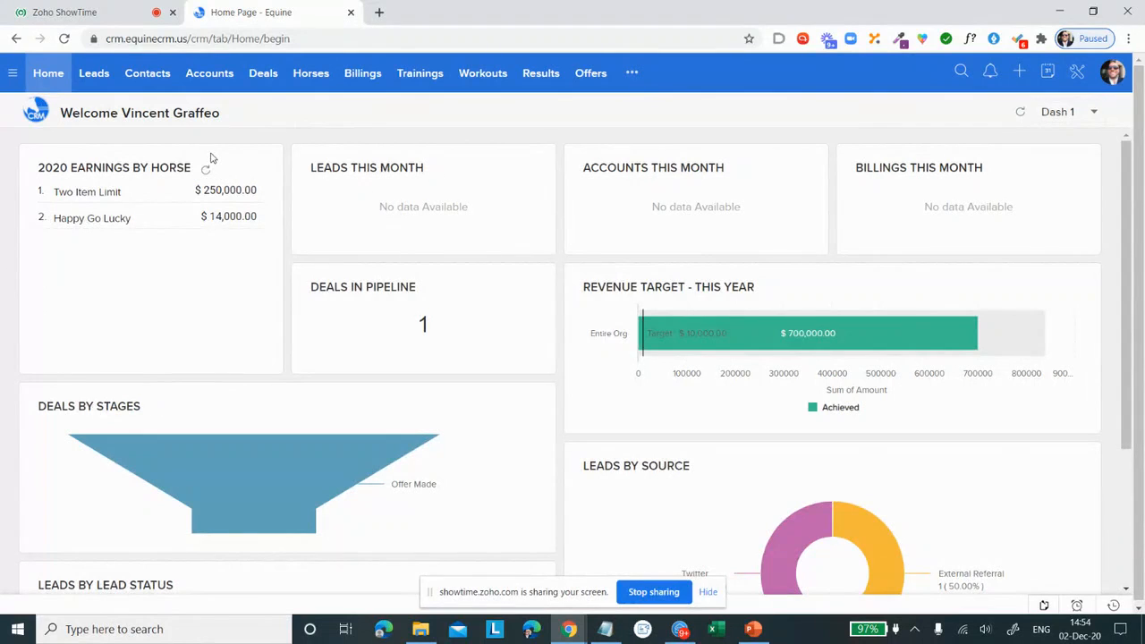
{"action": "scroll", "coordinate": [433, 171], "scroll_direction": "down", "scroll_amount": 1}
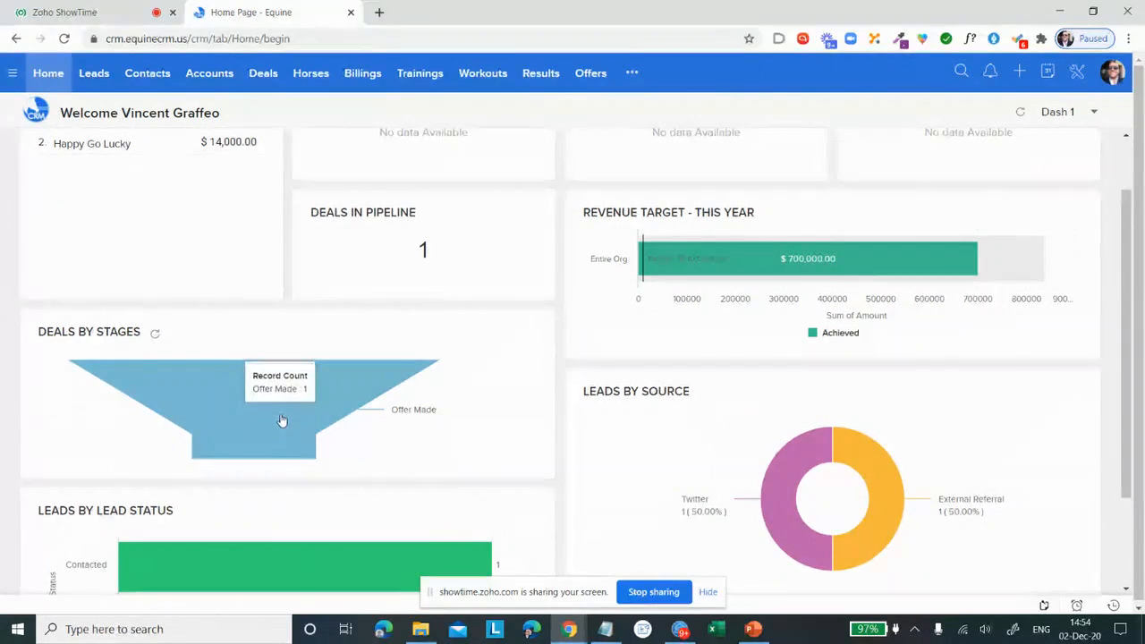
{"action": "scroll", "coordinate": [255, 376], "scroll_direction": "down", "scroll_amount": 2}
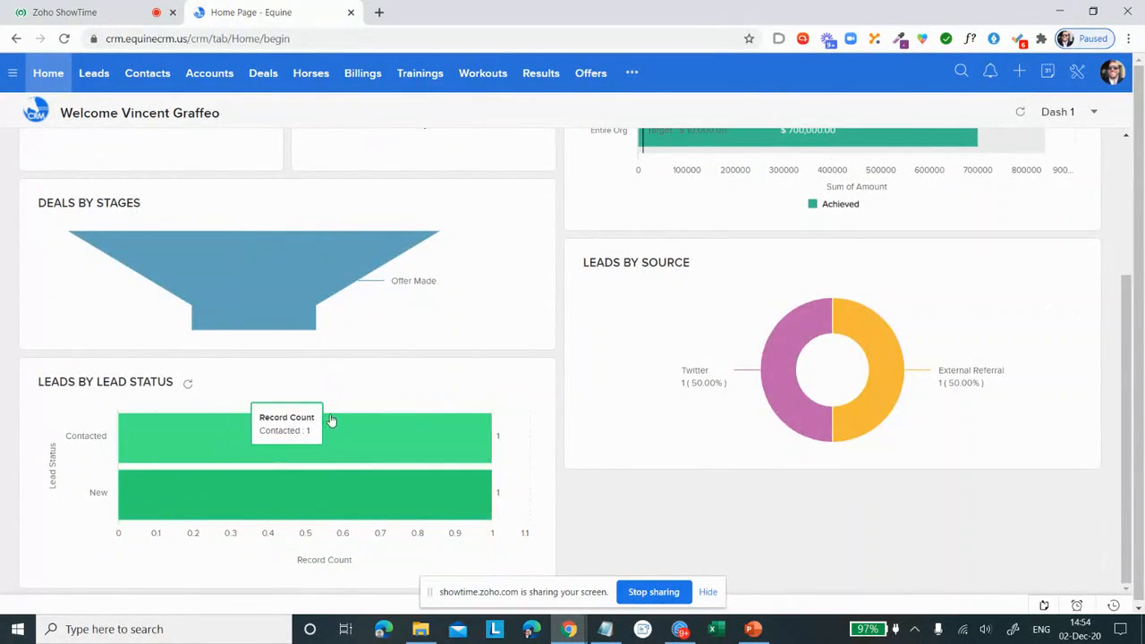
{"action": "scroll", "coordinate": [329, 420], "scroll_direction": "up", "scroll_amount": 3}
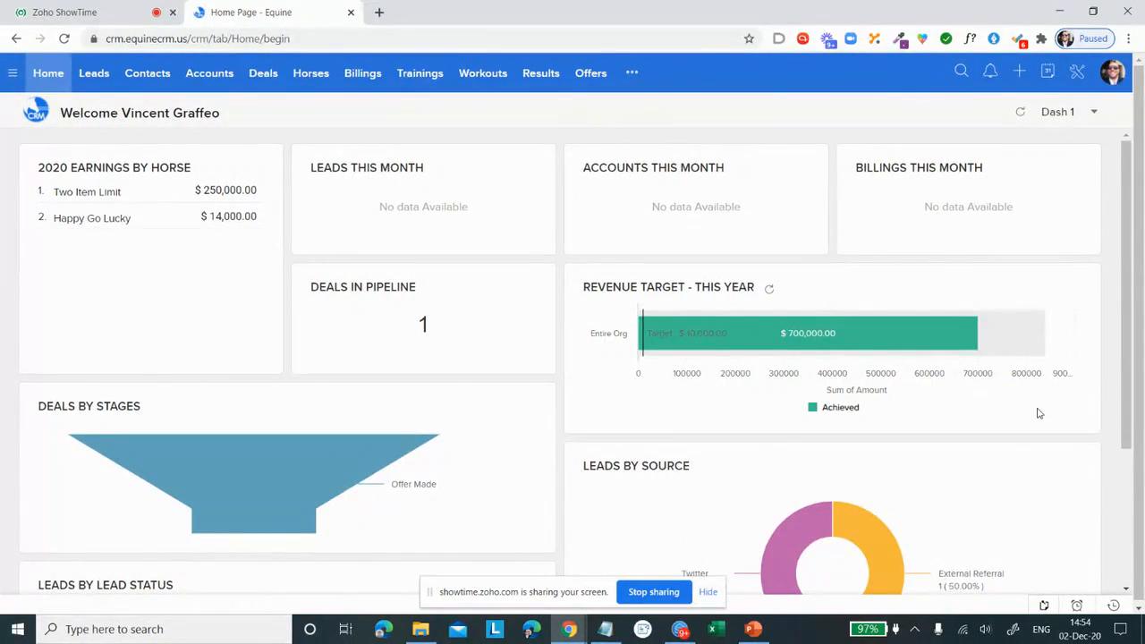
{"action": "left_click", "coordinate": [1078, 120]}
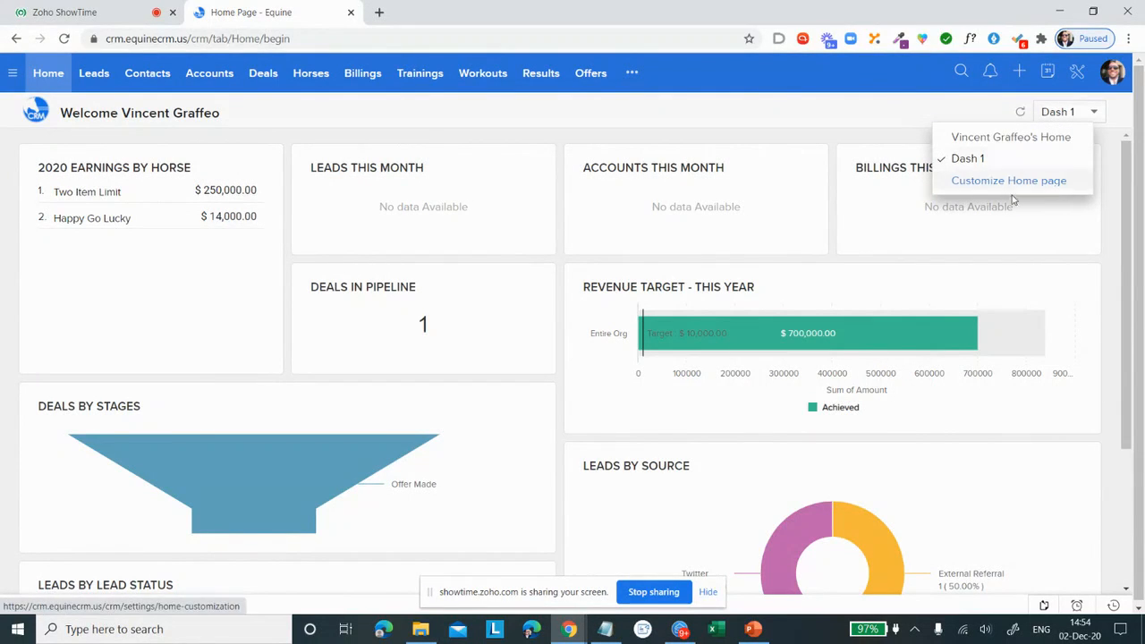
{"action": "left_click", "coordinate": [875, 115]}
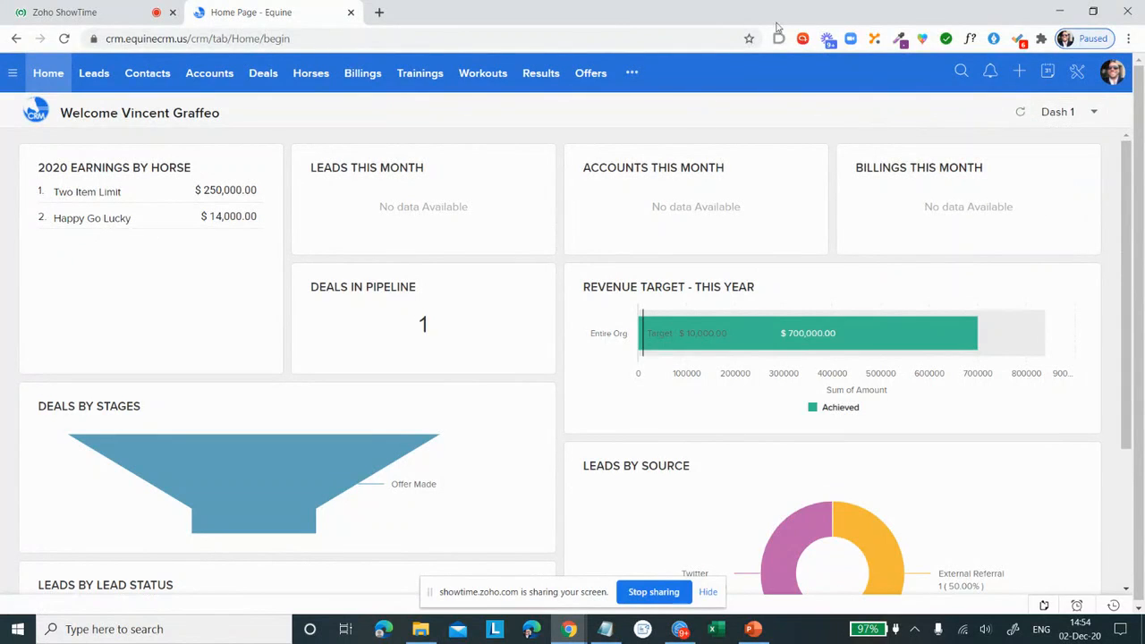
Step: Open the Analytics module and start a new dashboard named Dash 2
{"action": "left_click", "coordinate": [632, 75]}
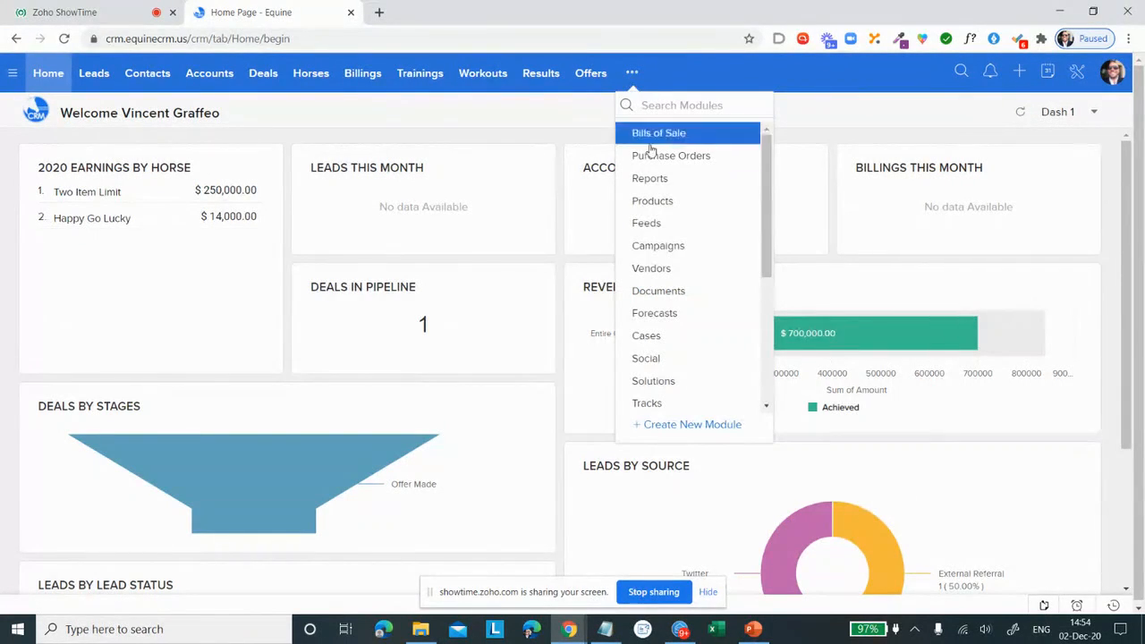
{"action": "scroll", "coordinate": [681, 201], "scroll_direction": "down", "scroll_amount": 3}
{"action": "scroll", "coordinate": [689, 220], "scroll_direction": "down", "scroll_amount": 1}
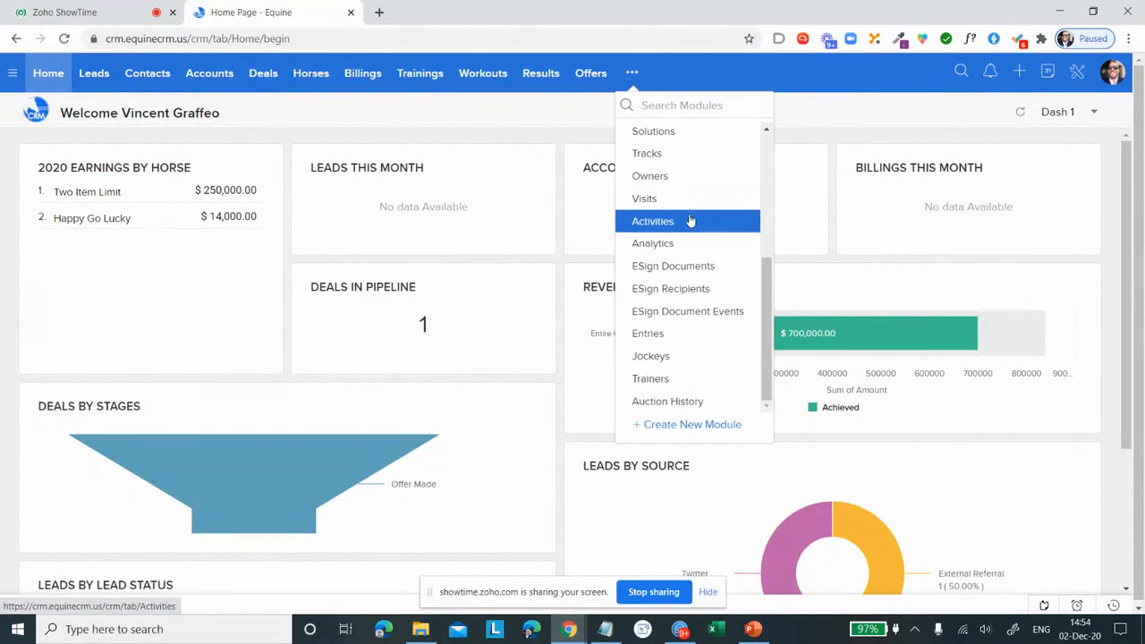
{"action": "scroll", "coordinate": [689, 222], "scroll_direction": "up", "scroll_amount": 2}
{"action": "scroll", "coordinate": [689, 222], "scroll_direction": "down", "scroll_amount": 2}
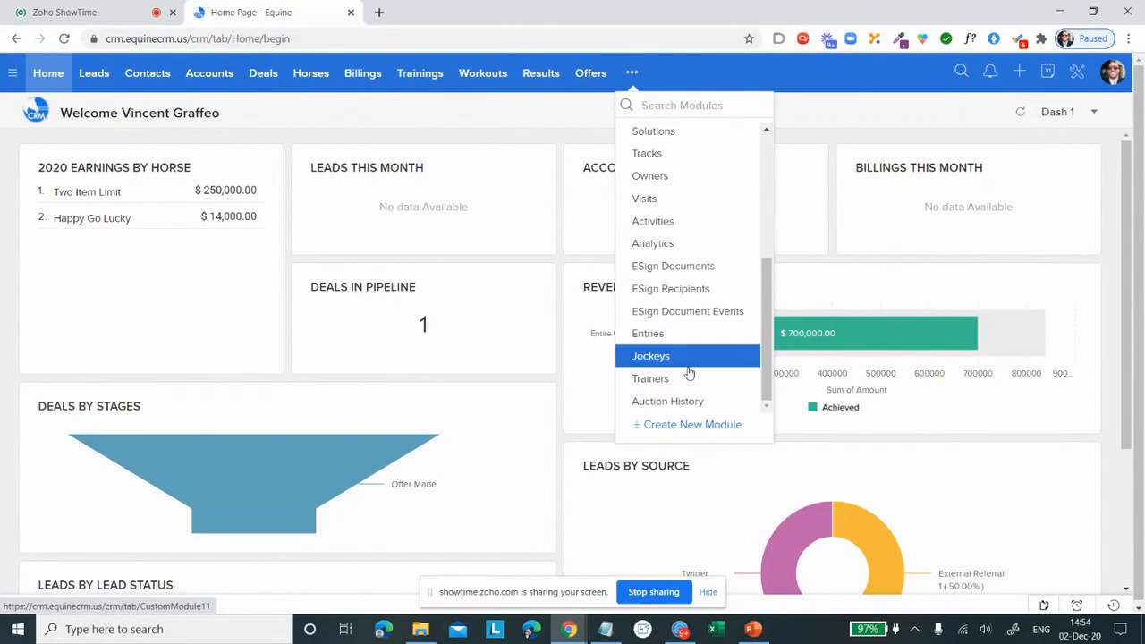
{"action": "left_click", "coordinate": [696, 243]}
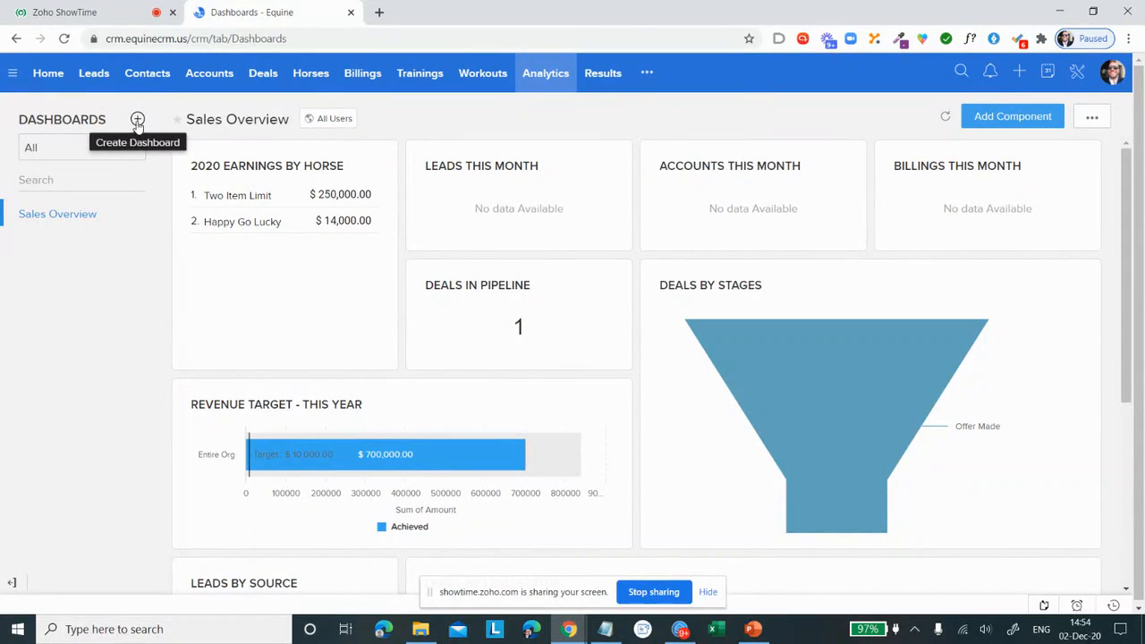
{"action": "left_click", "coordinate": [138, 120]}
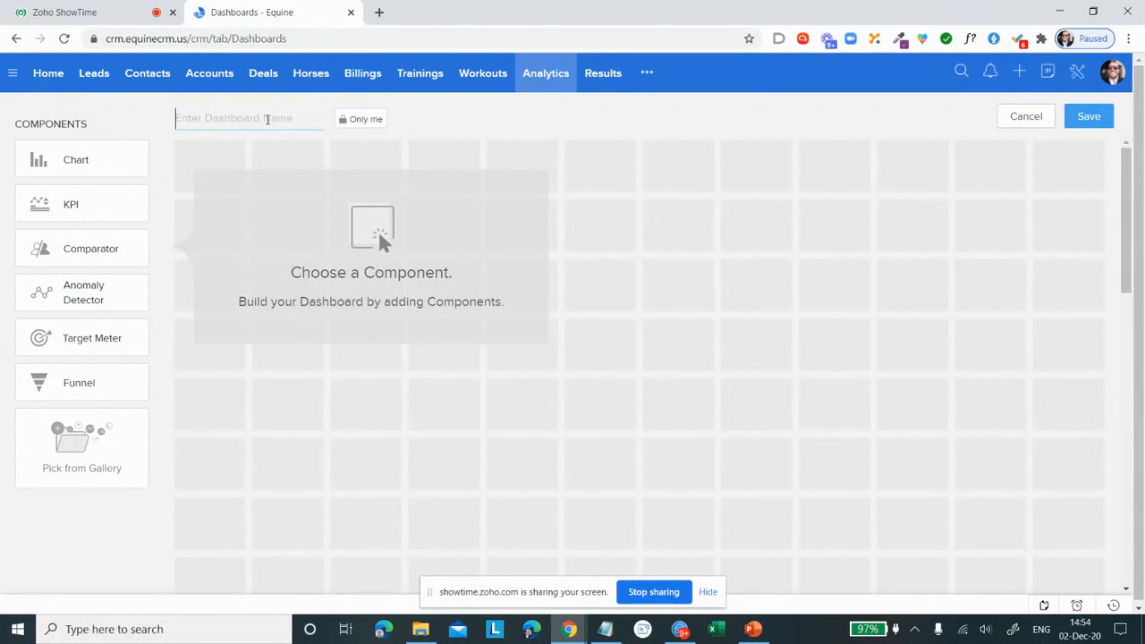
{"action": "type", "text": "Dash 2"}
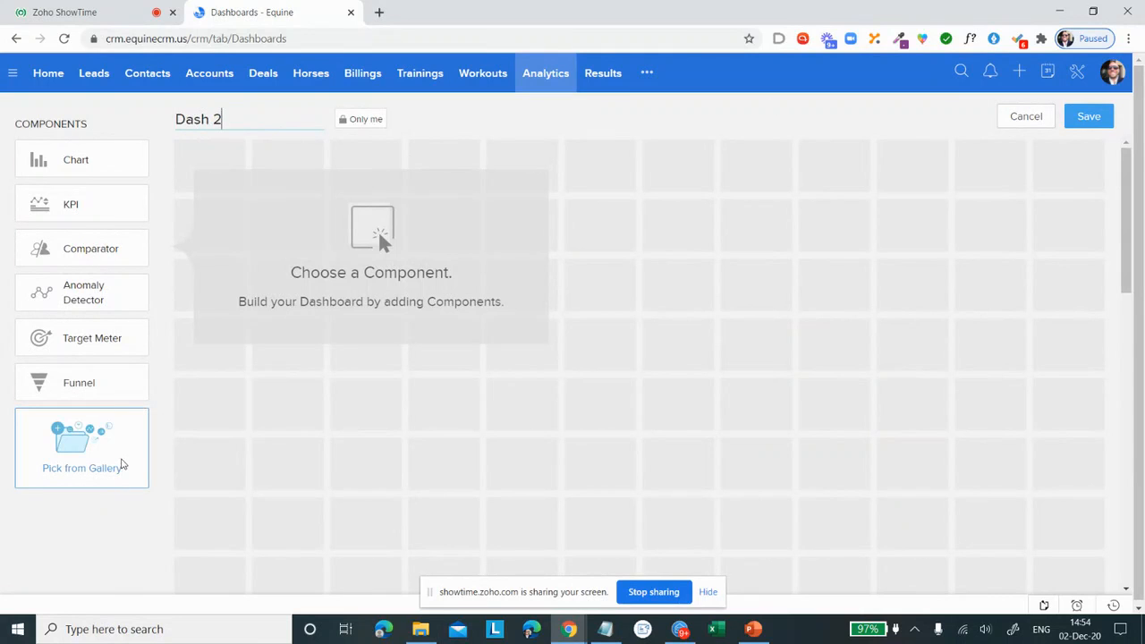
Step: Browse the Org Overview and Lead Analytics components in the analytics gallery
{"action": "left_click", "coordinate": [123, 465]}
{"action": "mouse_move", "coordinate": [442, 173]}
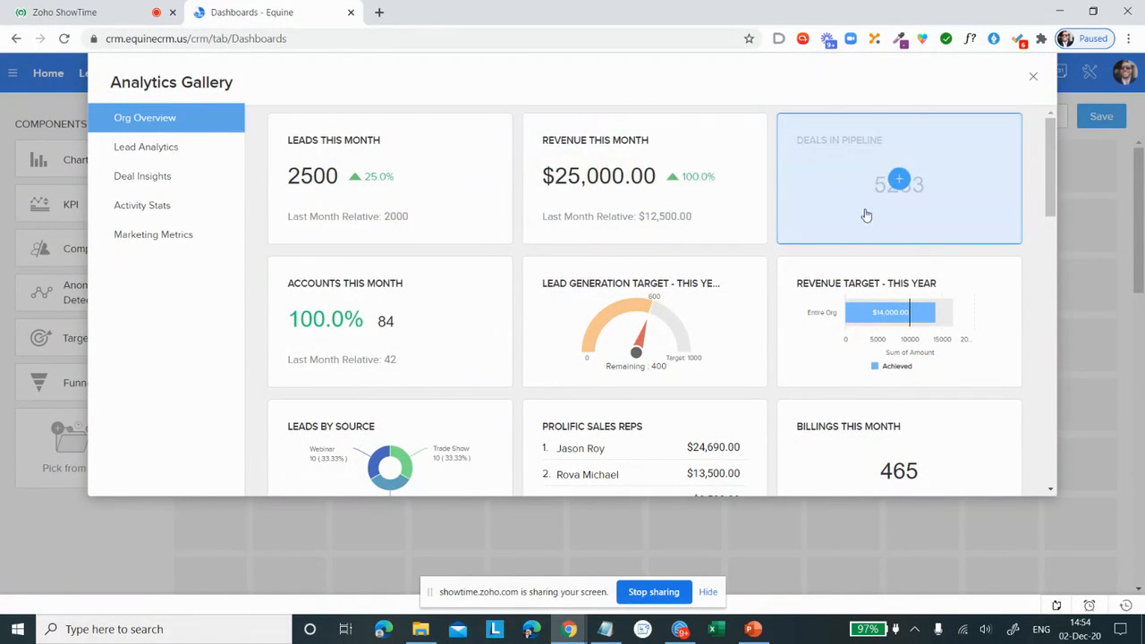
{"action": "scroll", "coordinate": [861, 211], "scroll_direction": "down", "scroll_amount": 2}
{"action": "scroll", "coordinate": [861, 211], "scroll_direction": "down", "scroll_amount": 10}
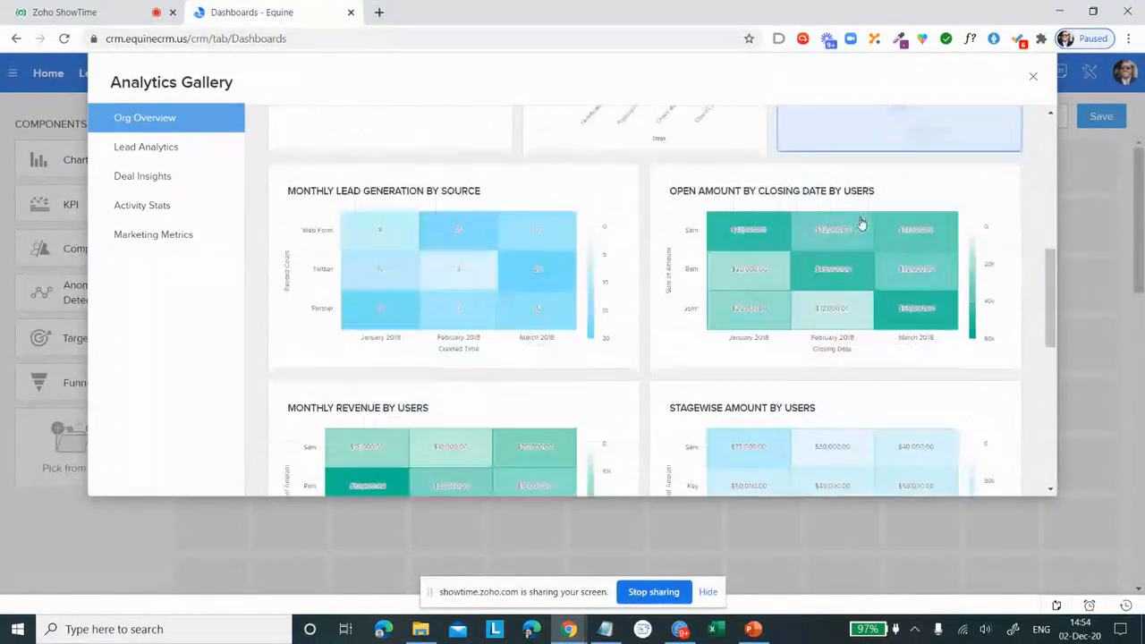
{"action": "scroll", "coordinate": [855, 230], "scroll_direction": "up", "scroll_amount": 12}
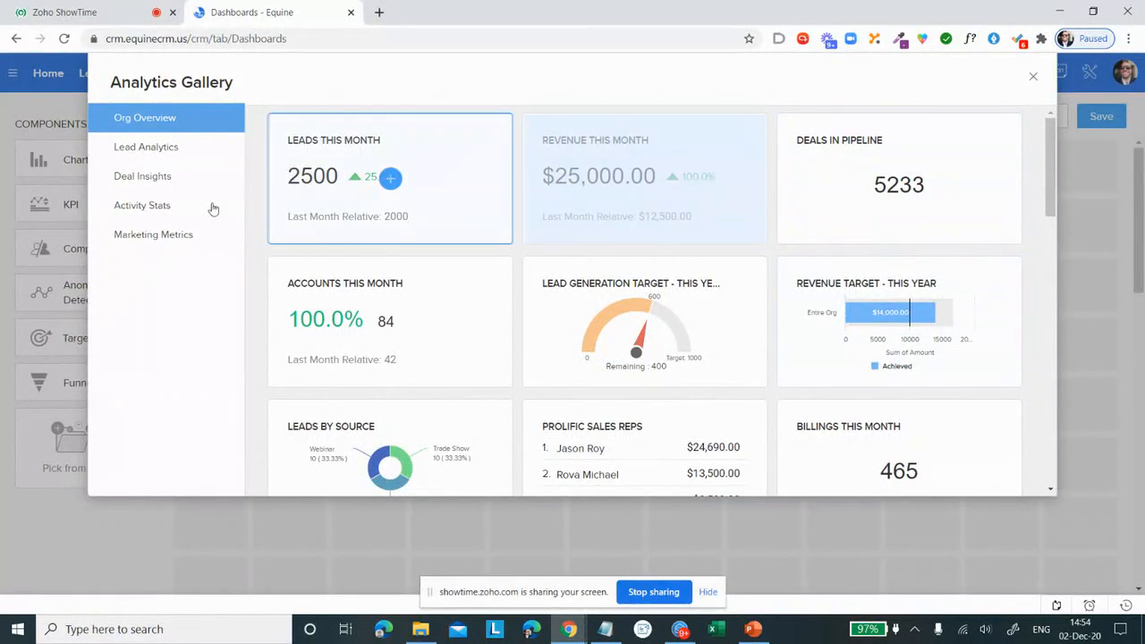
{"action": "left_click", "coordinate": [142, 157]}
{"action": "scroll", "coordinate": [645, 242], "scroll_direction": "down", "scroll_amount": 3}
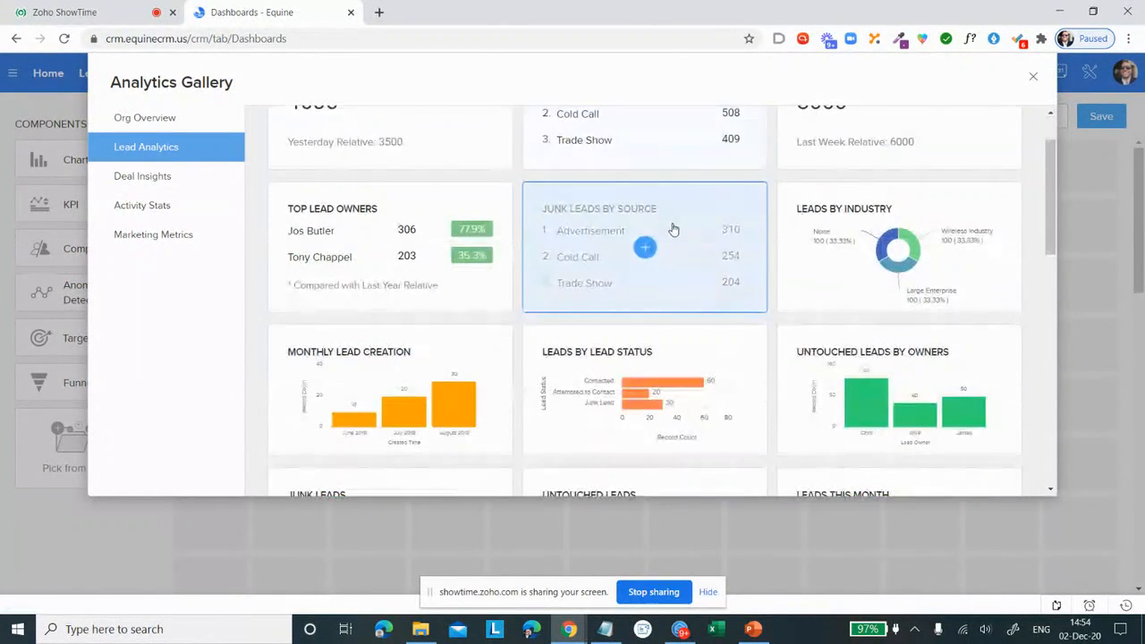
{"action": "scroll", "coordinate": [670, 235], "scroll_direction": "down", "scroll_amount": 10}
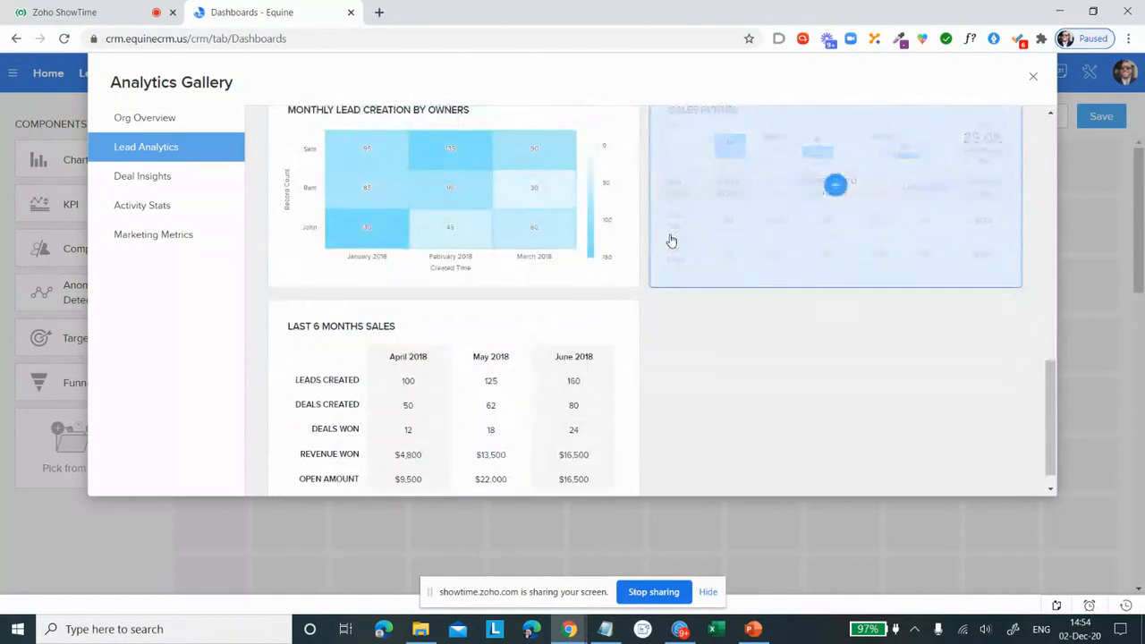
Step: Browse the gallery's Deal Insights and Activity Stats components, then close the gallery without adding any
{"action": "left_click", "coordinate": [178, 182]}
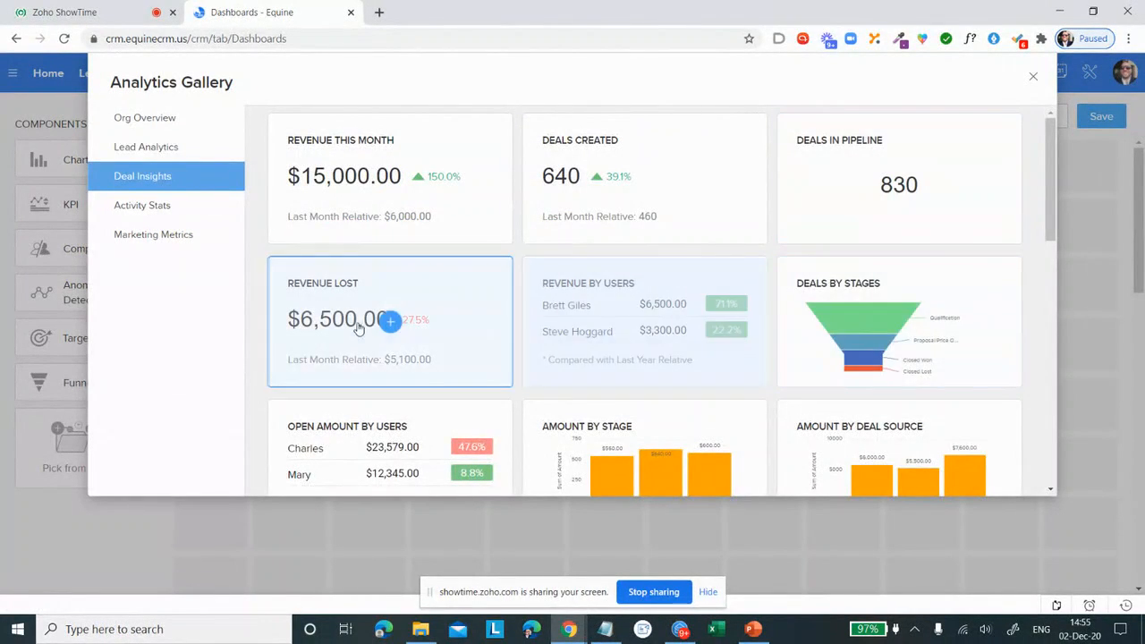
{"action": "scroll", "coordinate": [541, 223], "scroll_direction": "down", "scroll_amount": 2}
{"action": "scroll", "coordinate": [541, 223], "scroll_direction": "down", "scroll_amount": 1}
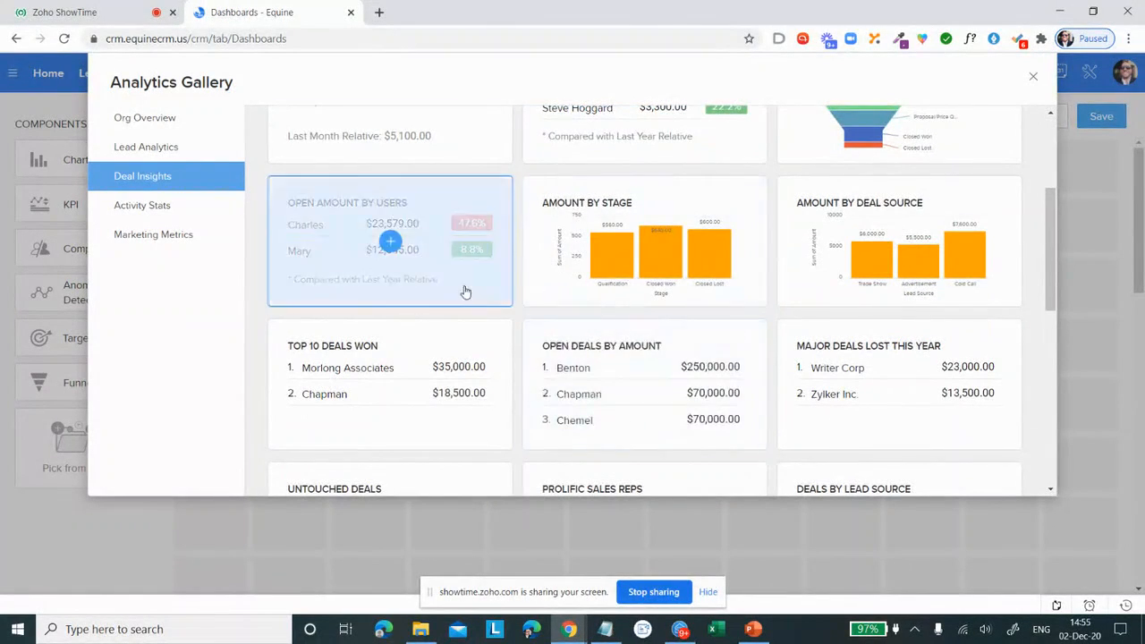
{"action": "scroll", "coordinate": [465, 285], "scroll_direction": "down", "scroll_amount": 3}
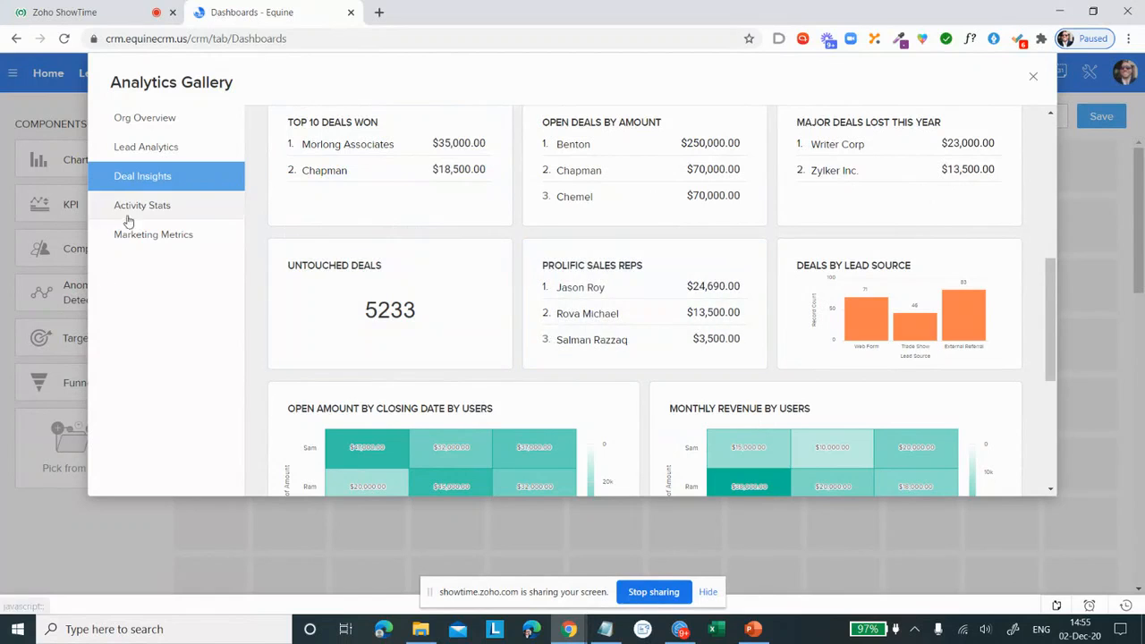
{"action": "left_click", "coordinate": [152, 206]}
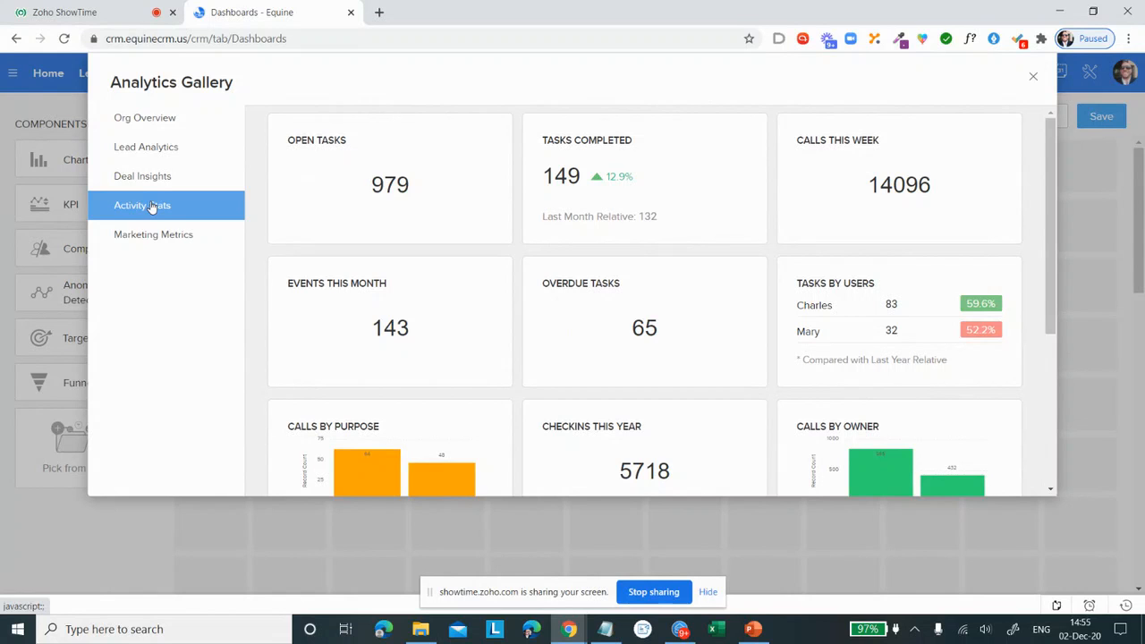
{"action": "scroll", "coordinate": [409, 283], "scroll_direction": "down", "scroll_amount": 3}
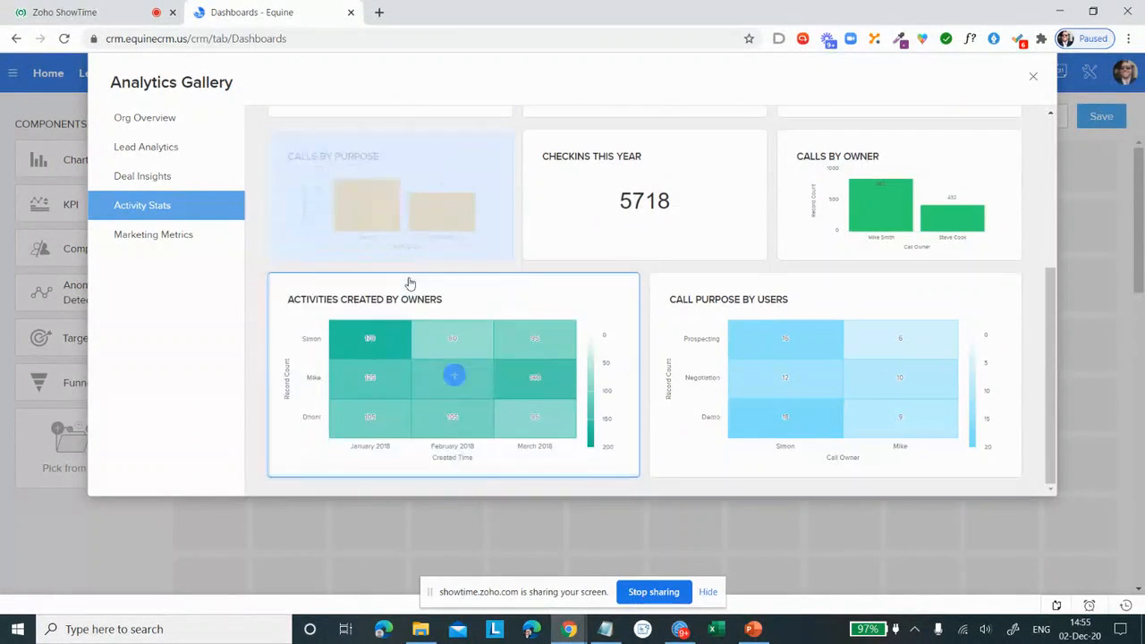
{"action": "scroll", "coordinate": [415, 287], "scroll_direction": "up", "scroll_amount": 3}
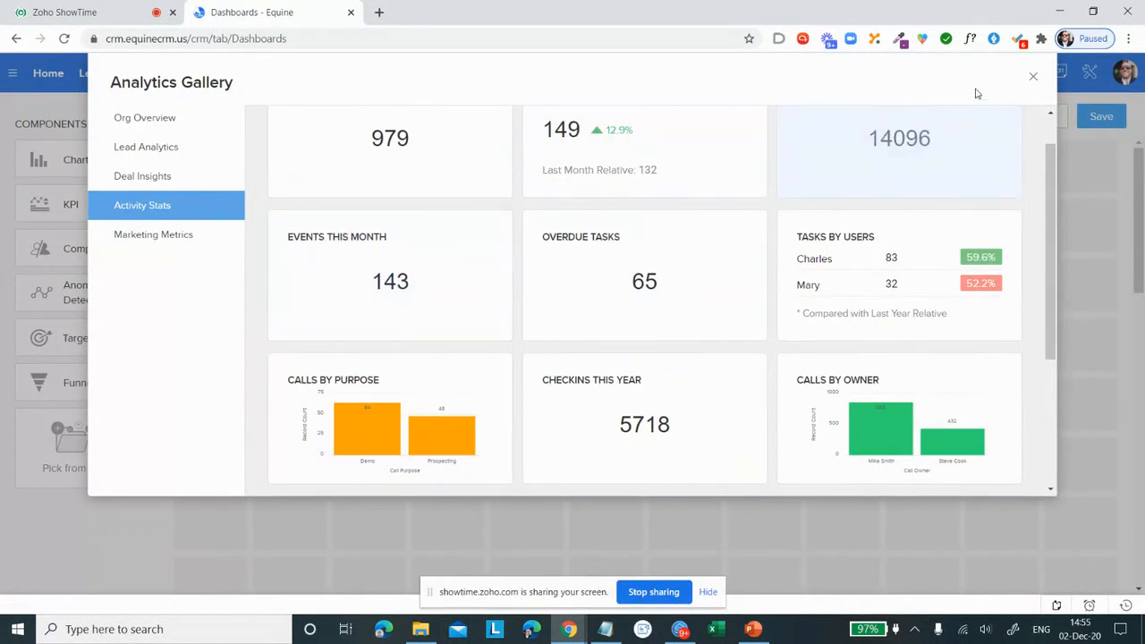
{"action": "left_click", "coordinate": [1027, 78]}
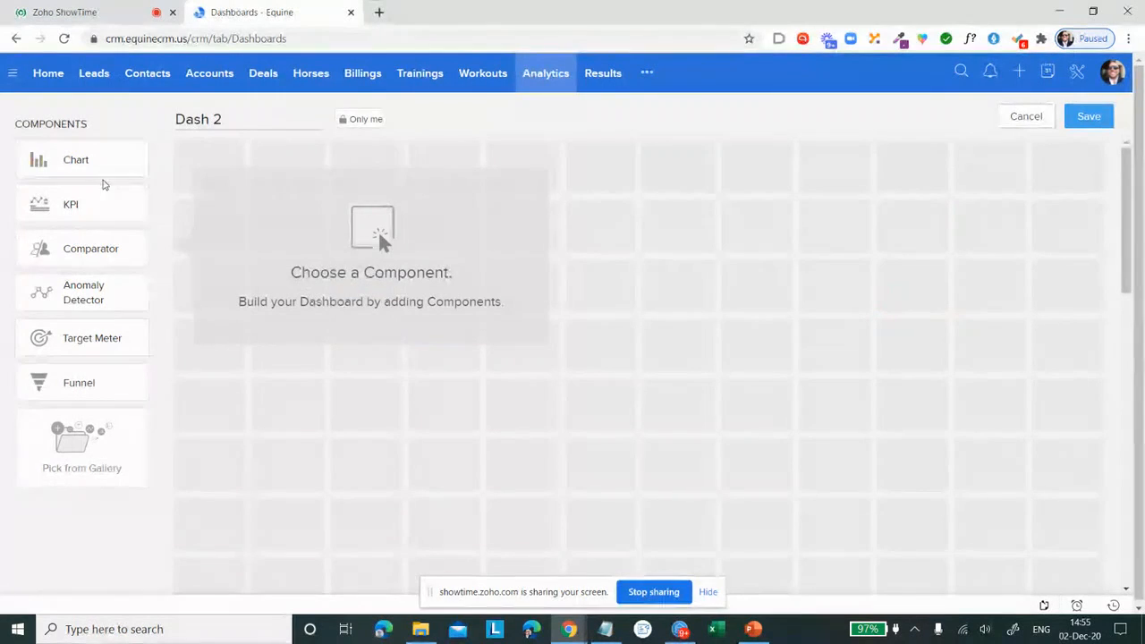
Step: Check the options for adding a chart, then start a KPI component in the Rankings style
{"action": "left_click", "coordinate": [112, 170]}
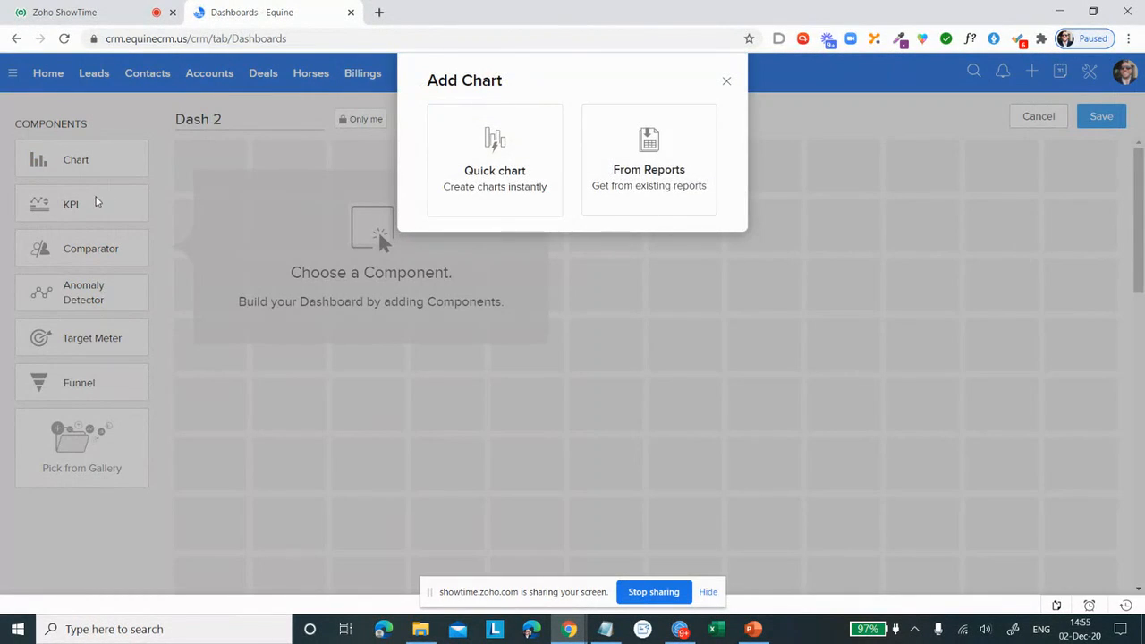
{"action": "left_click", "coordinate": [726, 85]}
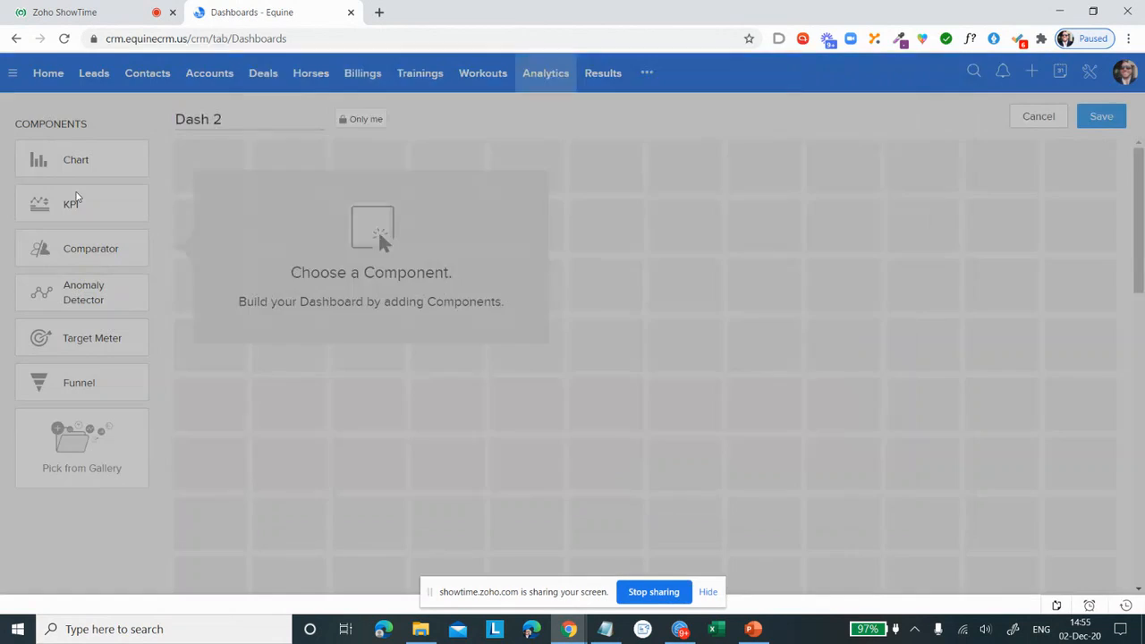
{"action": "left_click", "coordinate": [77, 199]}
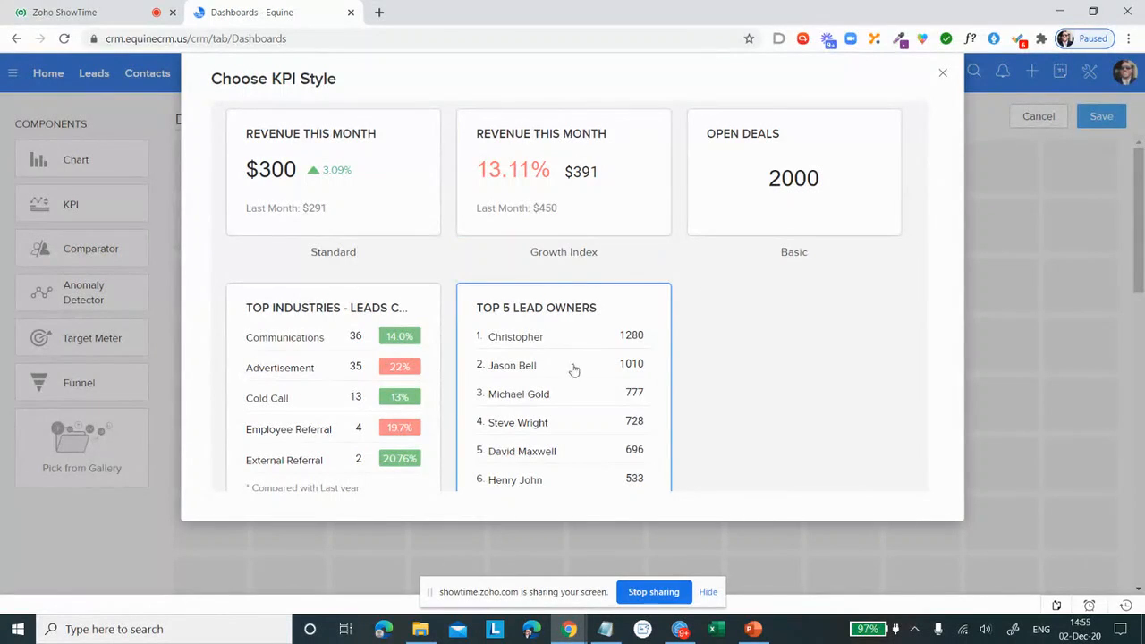
{"action": "scroll", "coordinate": [591, 304], "scroll_direction": "down", "scroll_amount": 1}
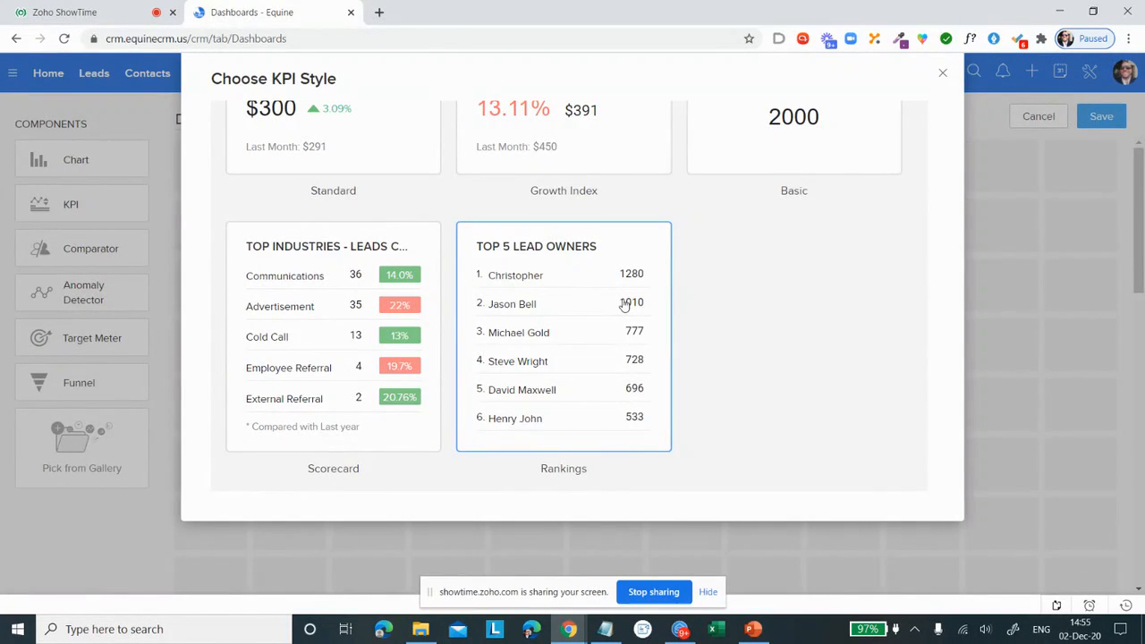
{"action": "left_click", "coordinate": [571, 376]}
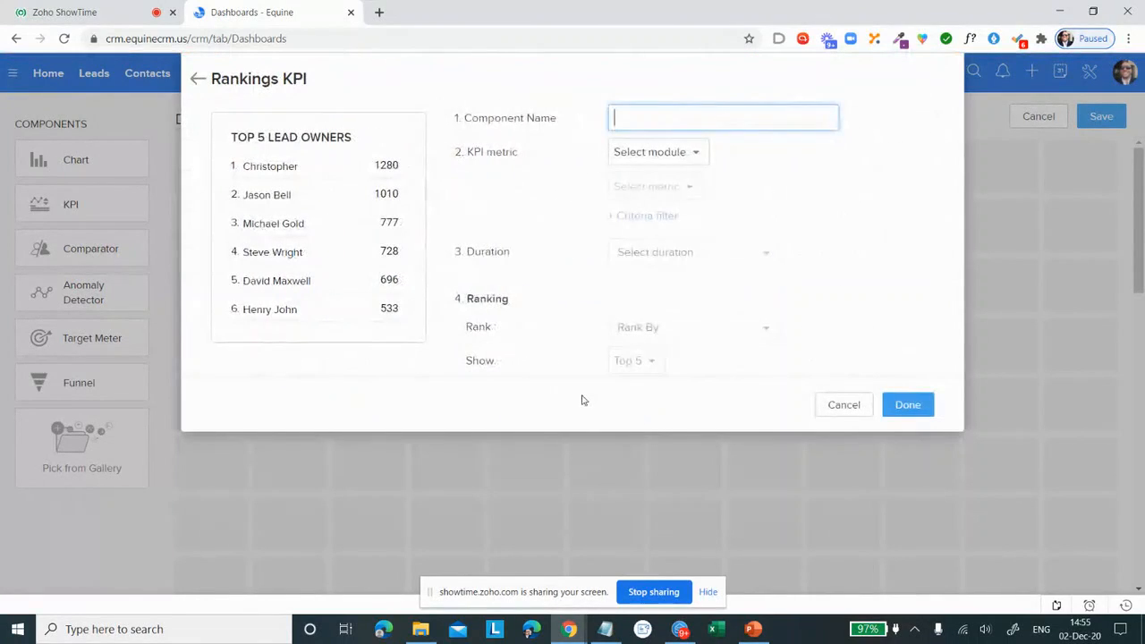
Step: Name the rankings component 2020 TOP BEYERS and set its KPI metric module to Horses
{"action": "type", "text": "2020 TOP BEYERS"}
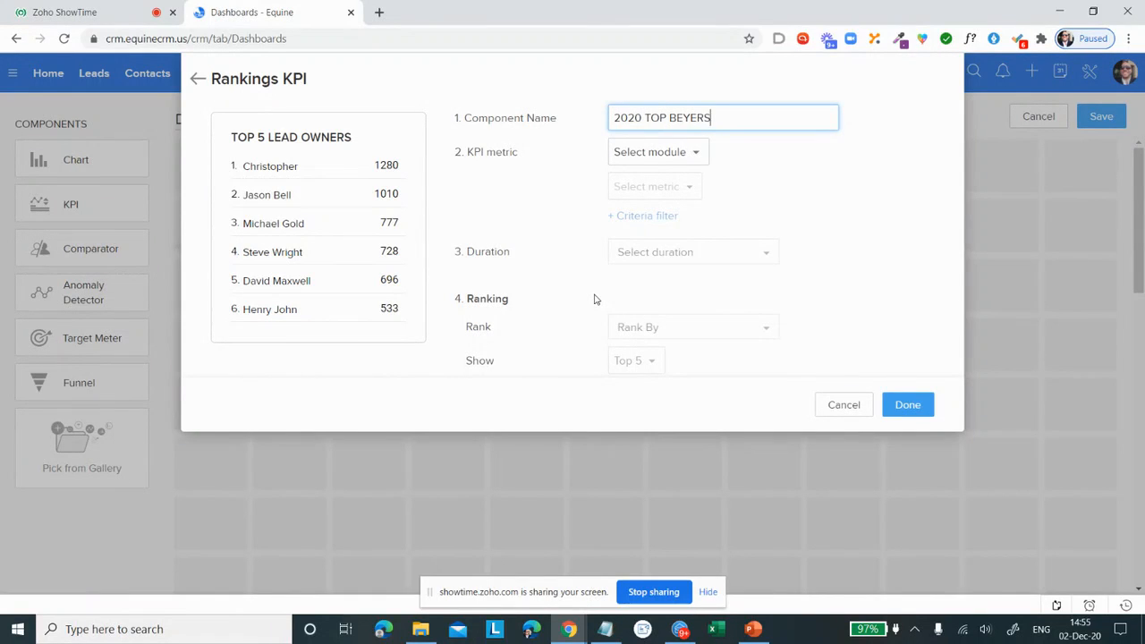
{"action": "left_click", "coordinate": [694, 157]}
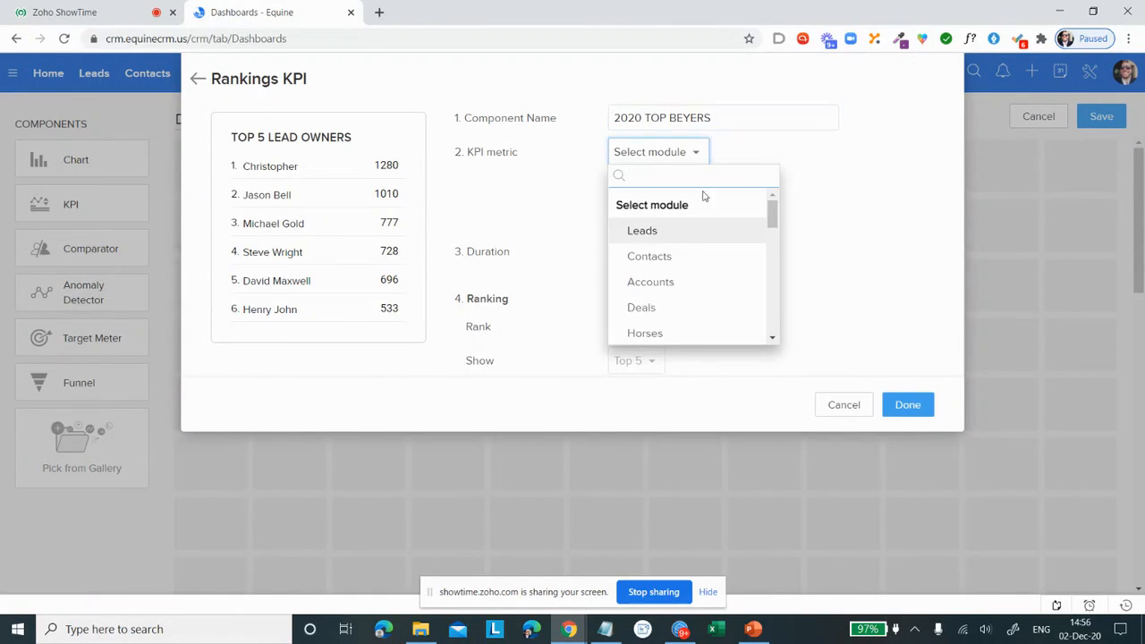
{"action": "scroll", "coordinate": [706, 201], "scroll_direction": "down", "scroll_amount": 1}
{"action": "left_click", "coordinate": [699, 259]}
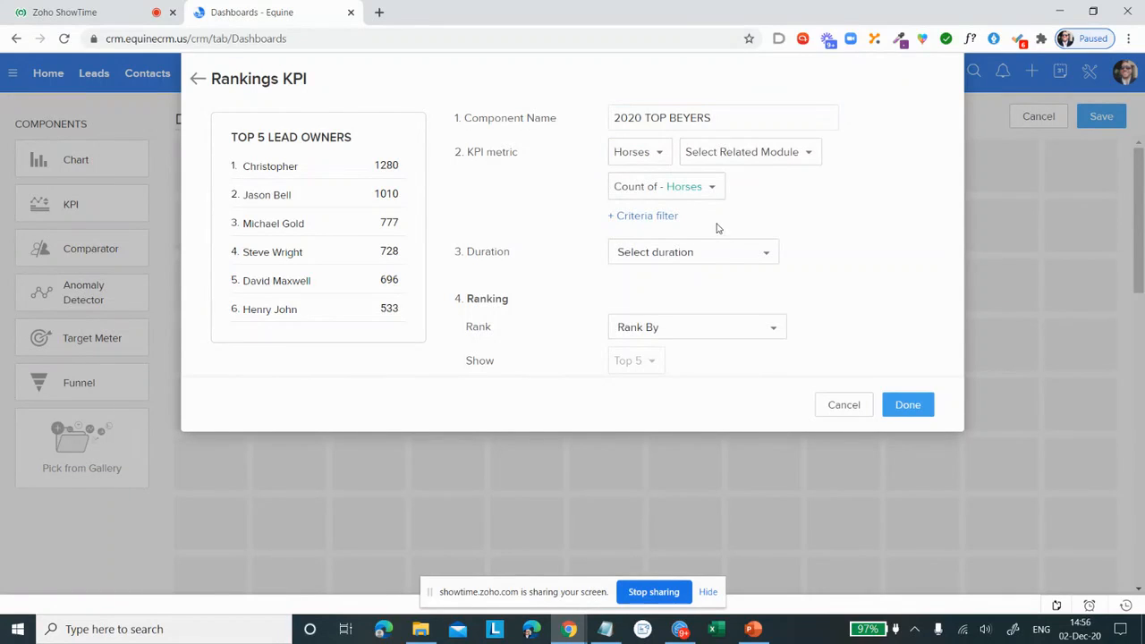
Step: Relate the rankings KPI metric to the Results module and measure it by Maximum of Beyer Speed Figure
{"action": "left_click", "coordinate": [780, 154]}
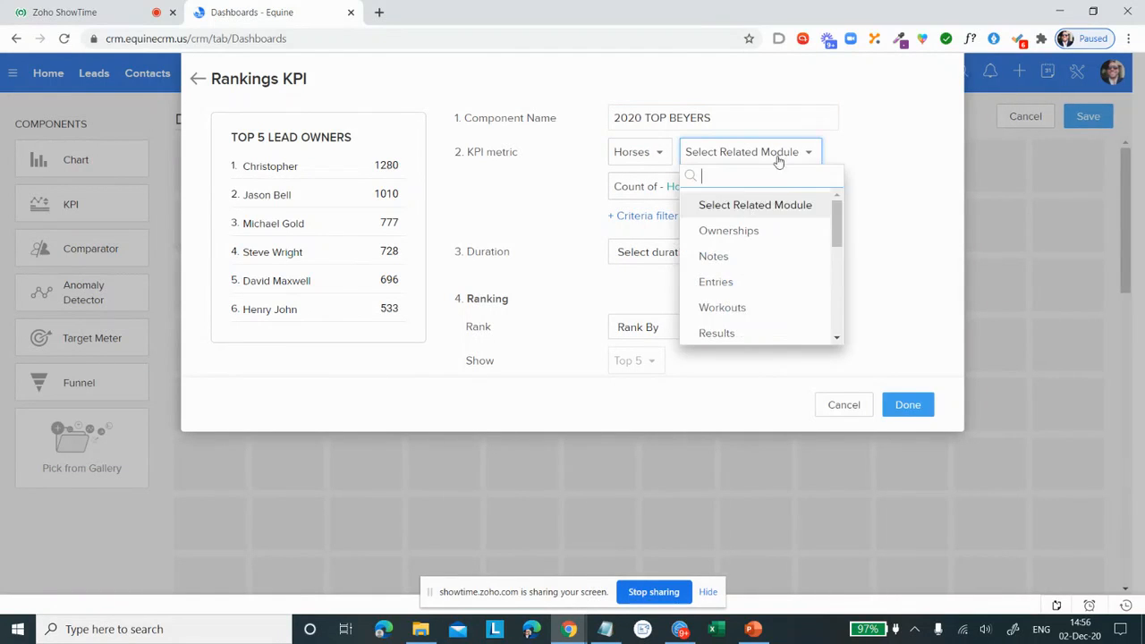
{"action": "scroll", "coordinate": [756, 249], "scroll_direction": "down", "scroll_amount": 1}
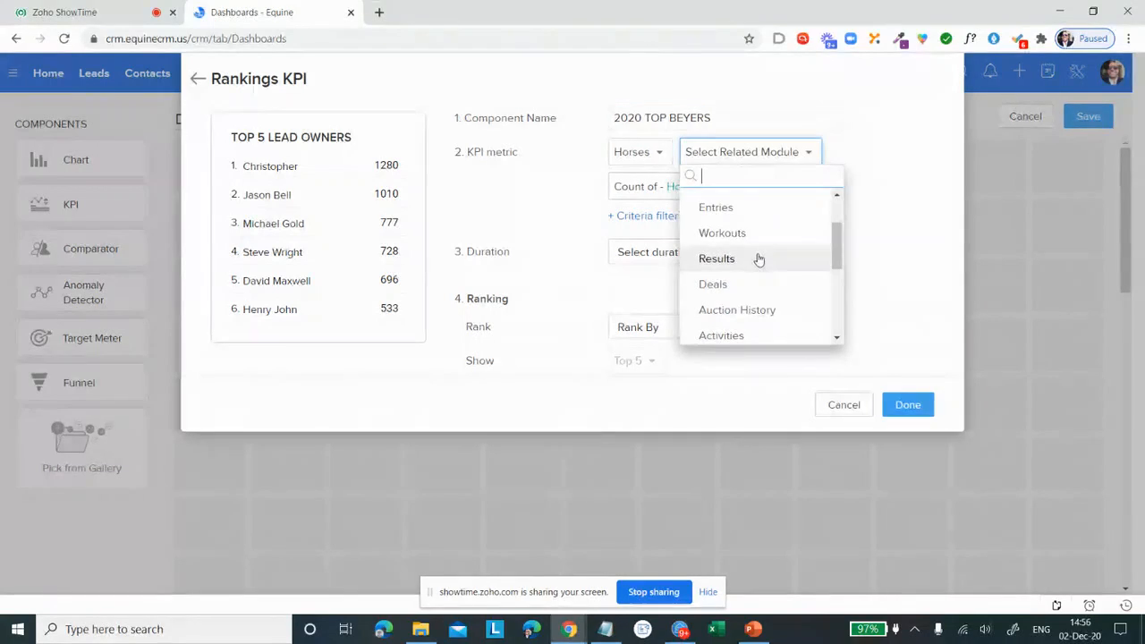
{"action": "left_click", "coordinate": [757, 261]}
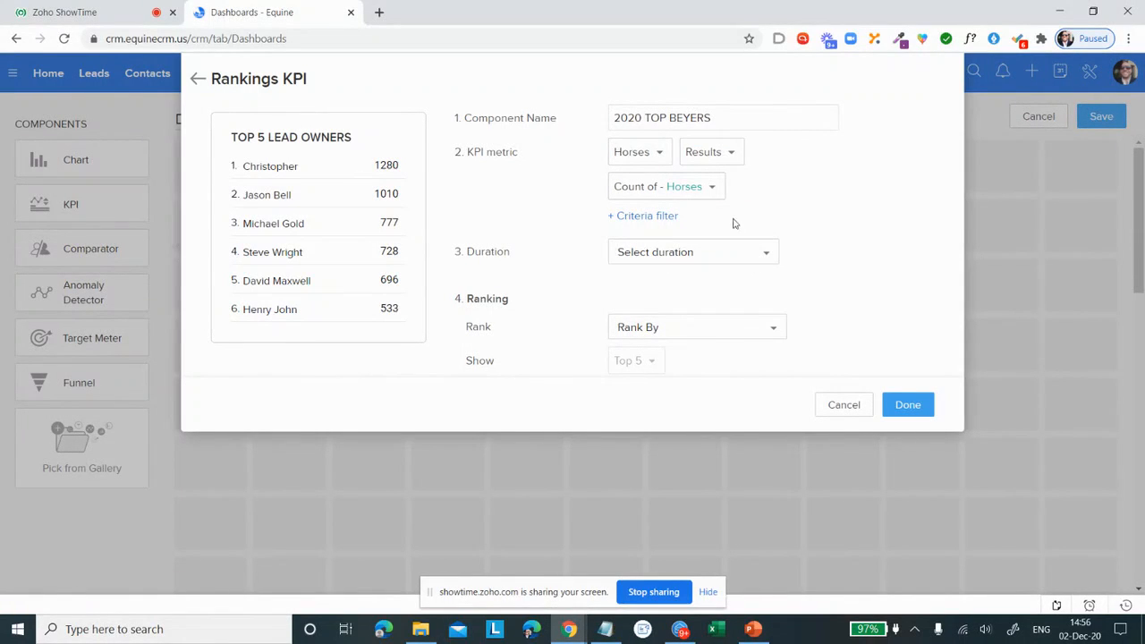
{"action": "left_click", "coordinate": [692, 193]}
{"action": "scroll", "coordinate": [732, 270], "scroll_direction": "down", "scroll_amount": 4}
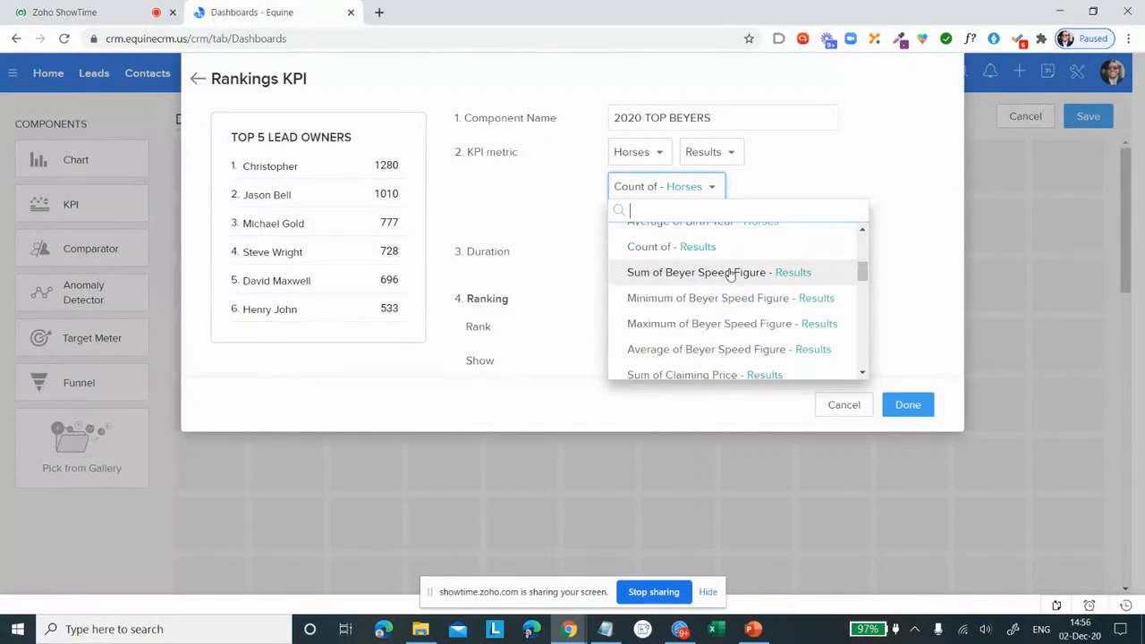
{"action": "left_click", "coordinate": [747, 325]}
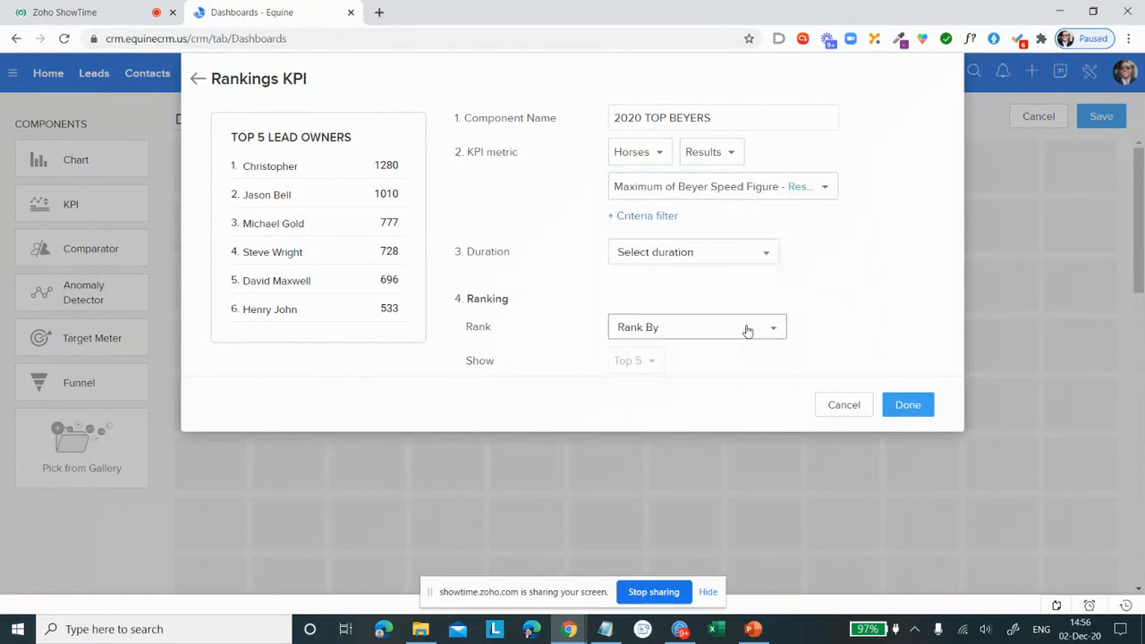
Step: Set the ranking's duration to Created Time - This Year
{"action": "left_click", "coordinate": [722, 260]}
{"action": "mouse_move", "coordinate": [712, 328]}
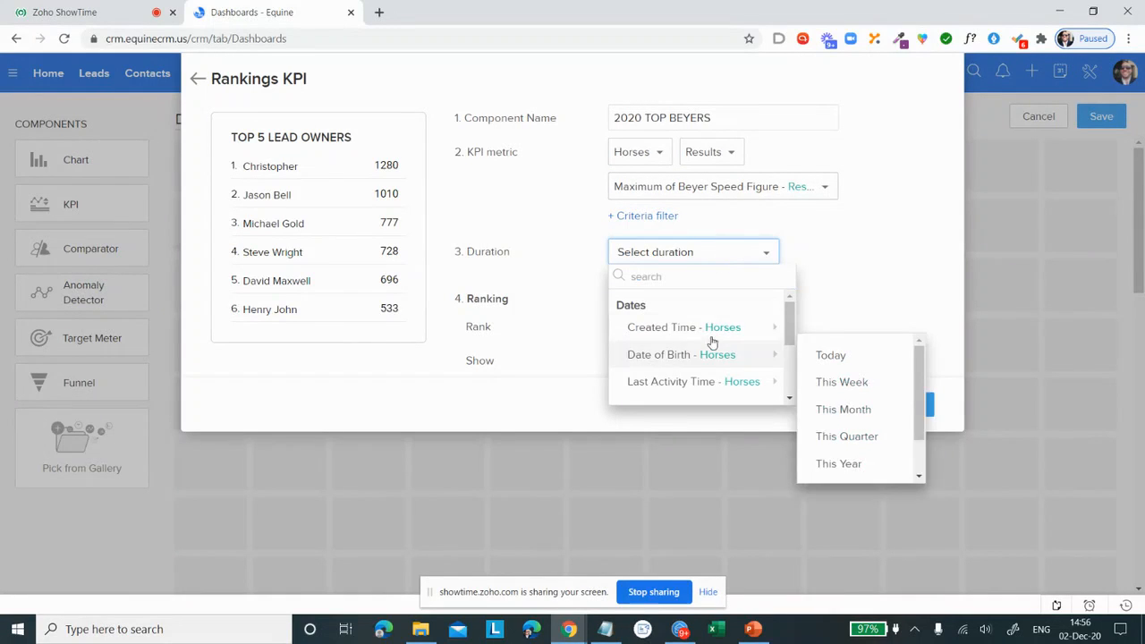
{"action": "left_click", "coordinate": [841, 437]}
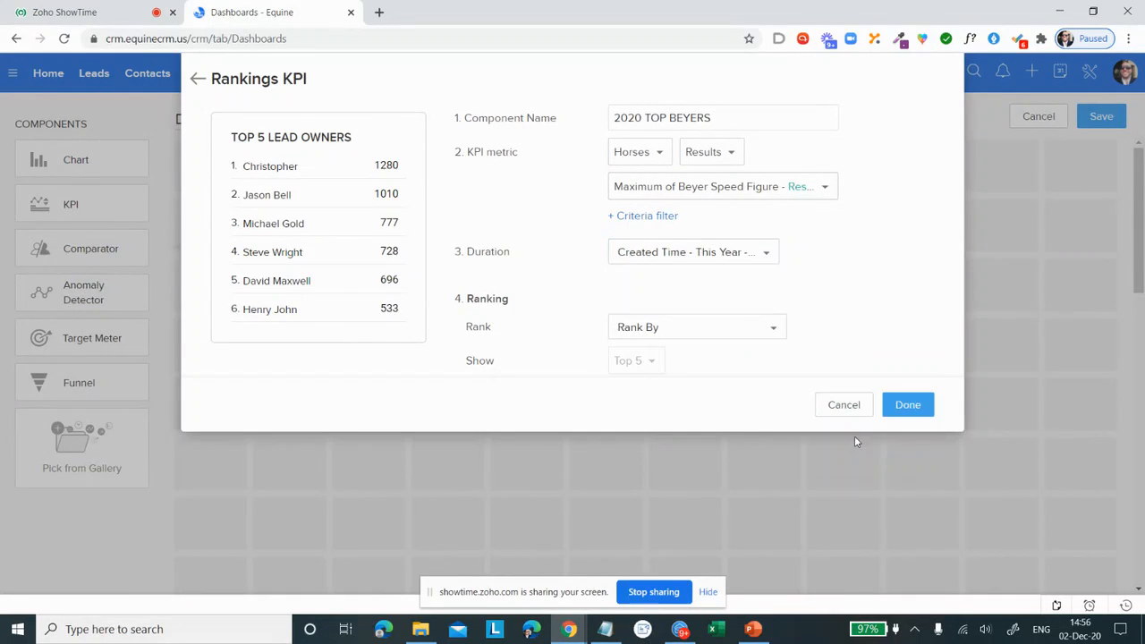
Step: Rank the KPI by Horse Name from Horses and add the finished component to the dashboard
{"action": "left_click", "coordinate": [743, 330]}
{"action": "scroll", "coordinate": [716, 393], "scroll_direction": "down", "scroll_amount": 5}
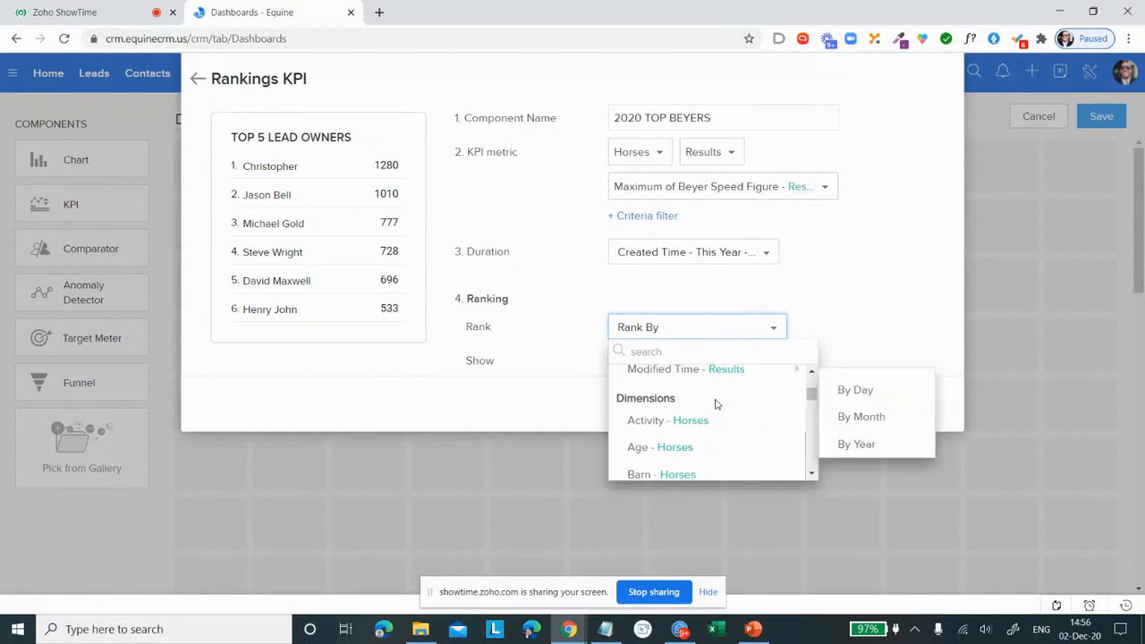
{"action": "scroll", "coordinate": [716, 407], "scroll_direction": "up", "scroll_amount": 3}
{"action": "scroll", "coordinate": [716, 407], "scroll_direction": "down", "scroll_amount": 6}
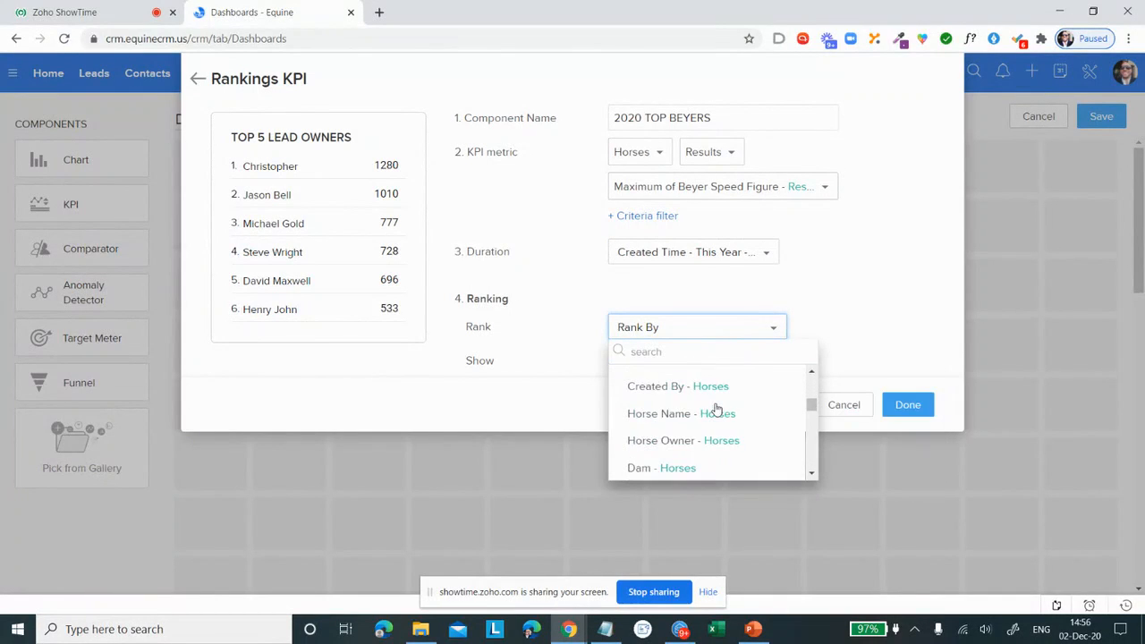
{"action": "scroll", "coordinate": [716, 409], "scroll_direction": "up", "scroll_amount": 1}
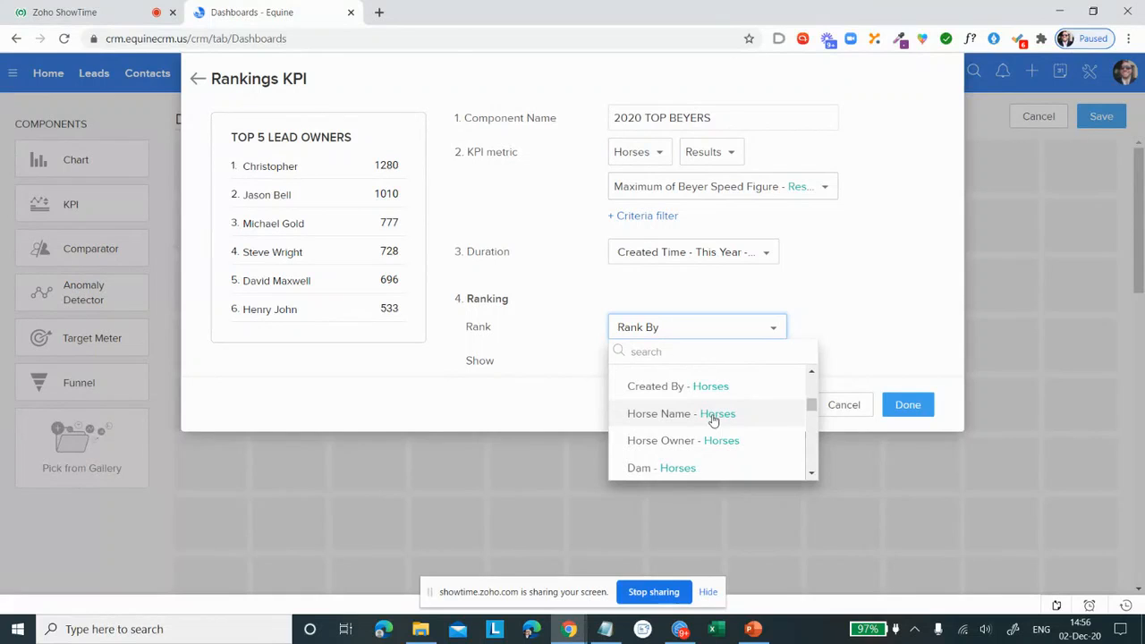
{"action": "left_click", "coordinate": [713, 417]}
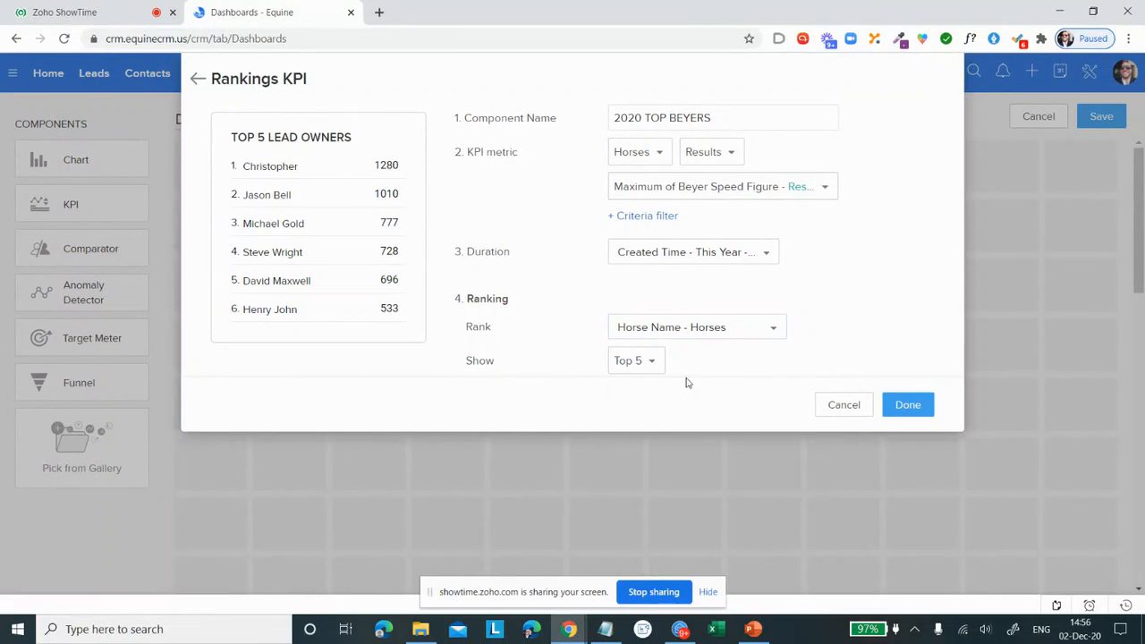
{"action": "left_click", "coordinate": [908, 405]}
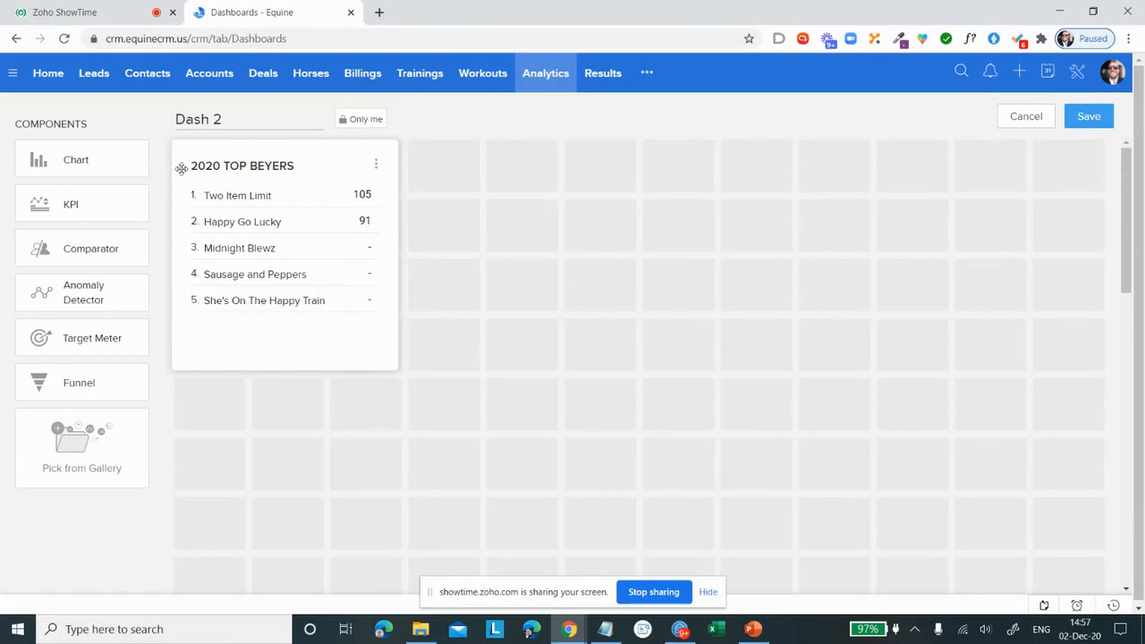
Step: Review the Elegant, Sport and Classic comparator styles, then close the chooser without adding one
{"action": "left_click", "coordinate": [108, 252]}
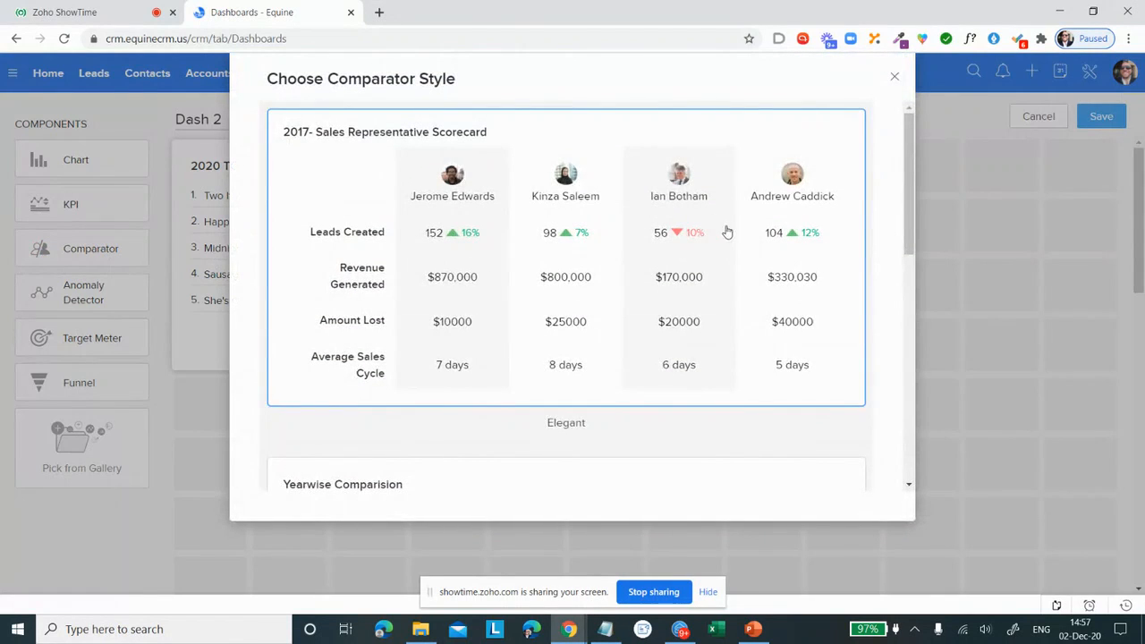
{"action": "scroll", "coordinate": [716, 228], "scroll_direction": "down", "scroll_amount": 2}
{"action": "scroll", "coordinate": [703, 224], "scroll_direction": "up", "scroll_amount": 2}
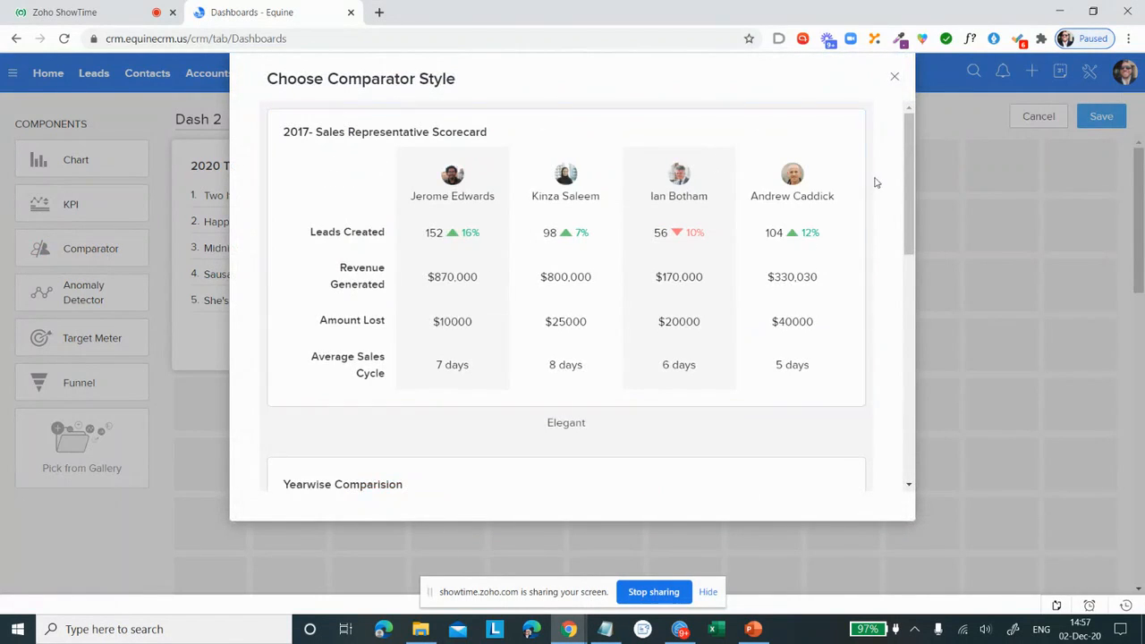
{"action": "scroll", "coordinate": [669, 197], "scroll_direction": "down", "scroll_amount": 1}
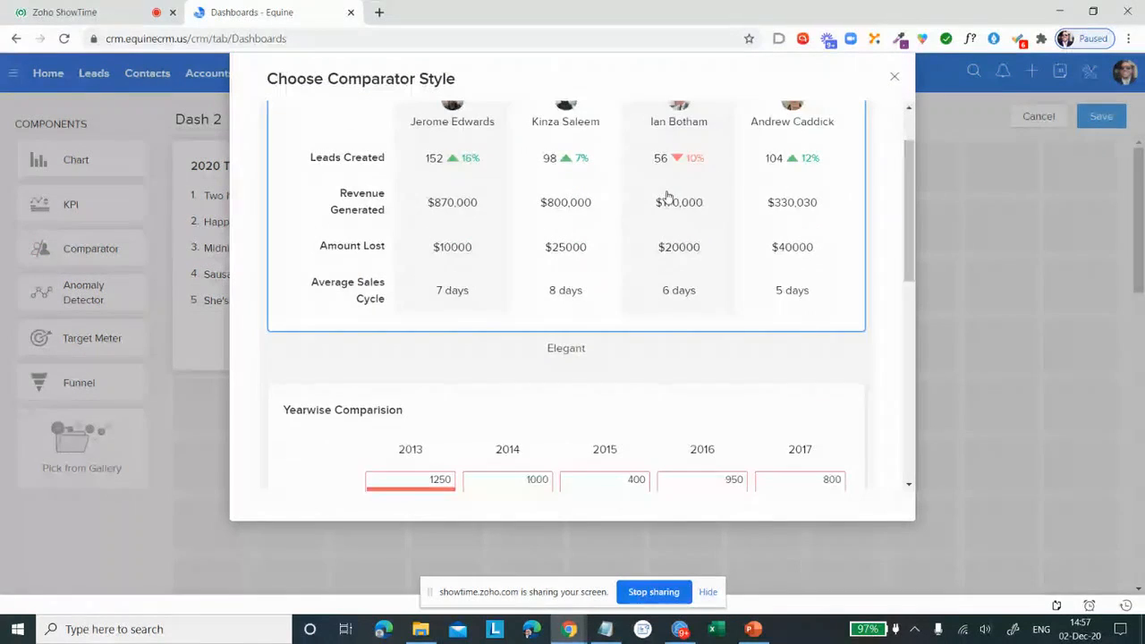
{"action": "scroll", "coordinate": [666, 196], "scroll_direction": "up", "scroll_amount": 1}
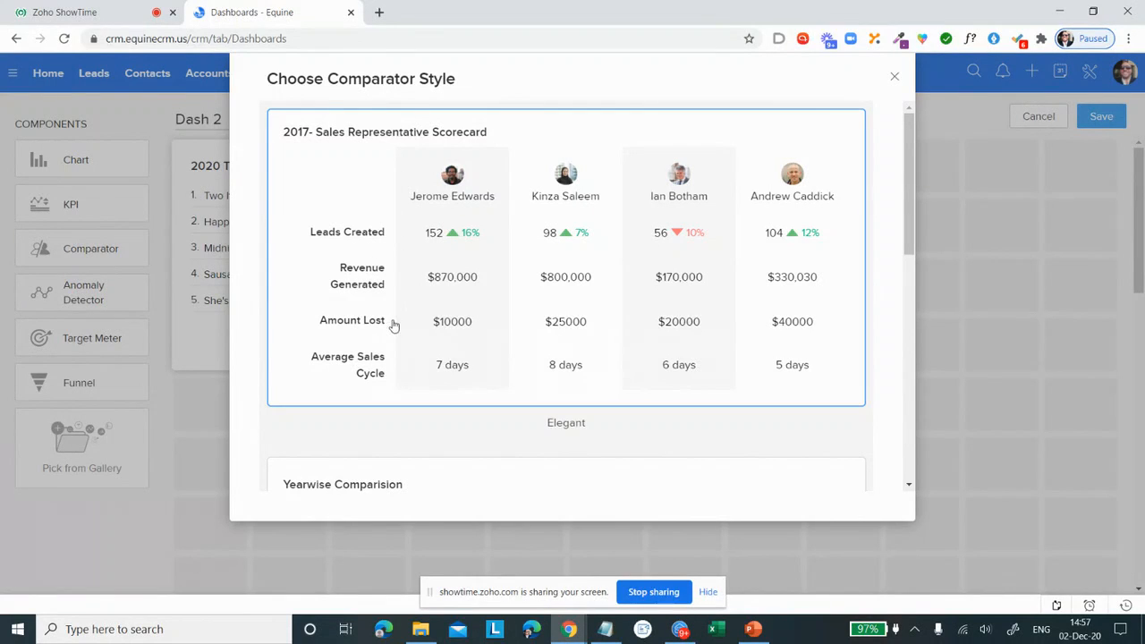
{"action": "scroll", "coordinate": [468, 143], "scroll_direction": "down", "scroll_amount": 6}
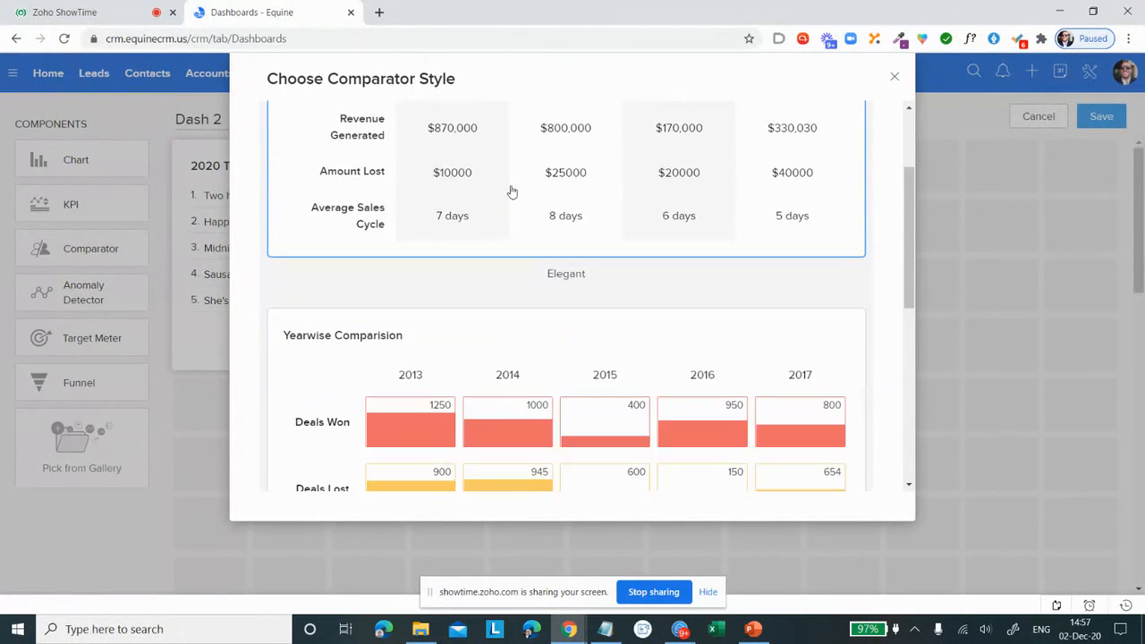
{"action": "scroll", "coordinate": [525, 189], "scroll_direction": "down", "scroll_amount": 1}
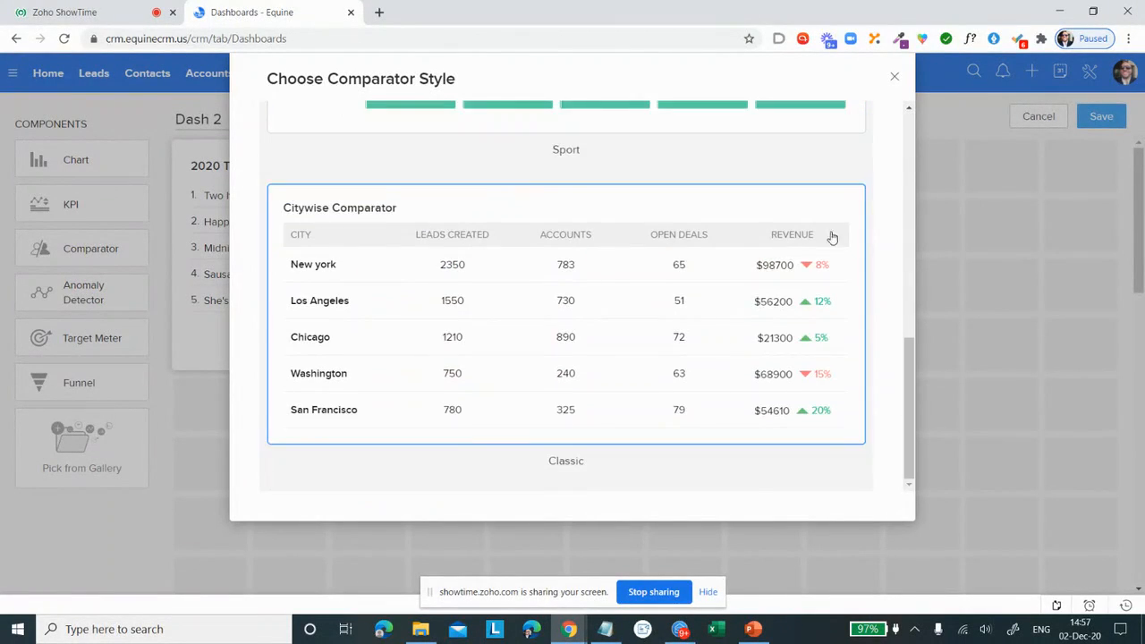
{"action": "left_click", "coordinate": [894, 78]}
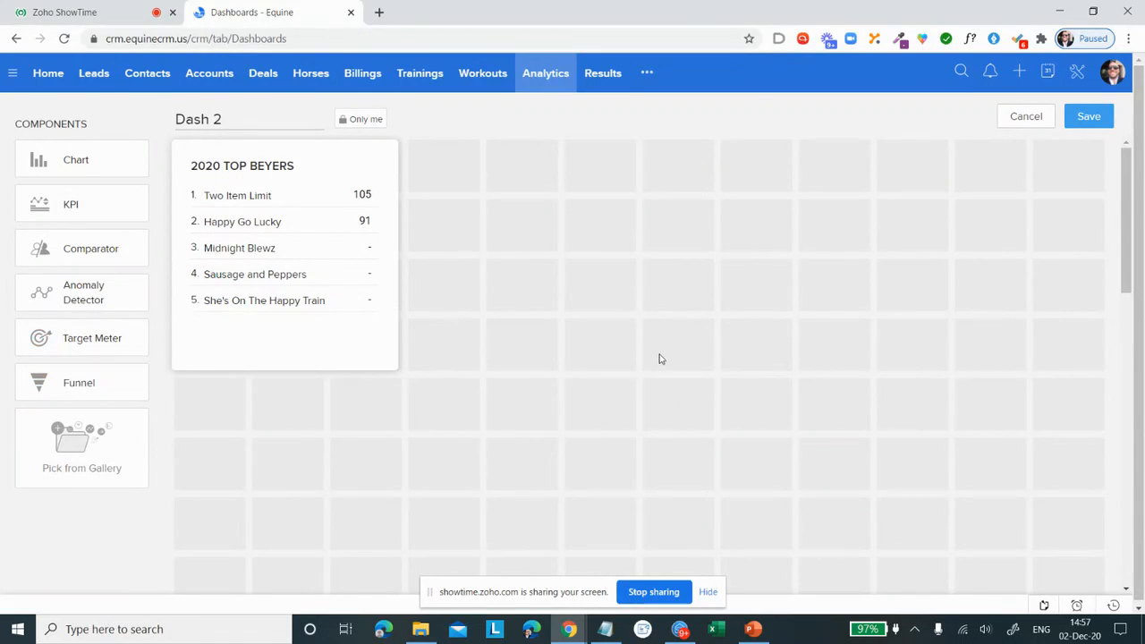
Step: Go to the Reports module and look through its list of report folders
{"action": "left_click", "coordinate": [647, 75]}
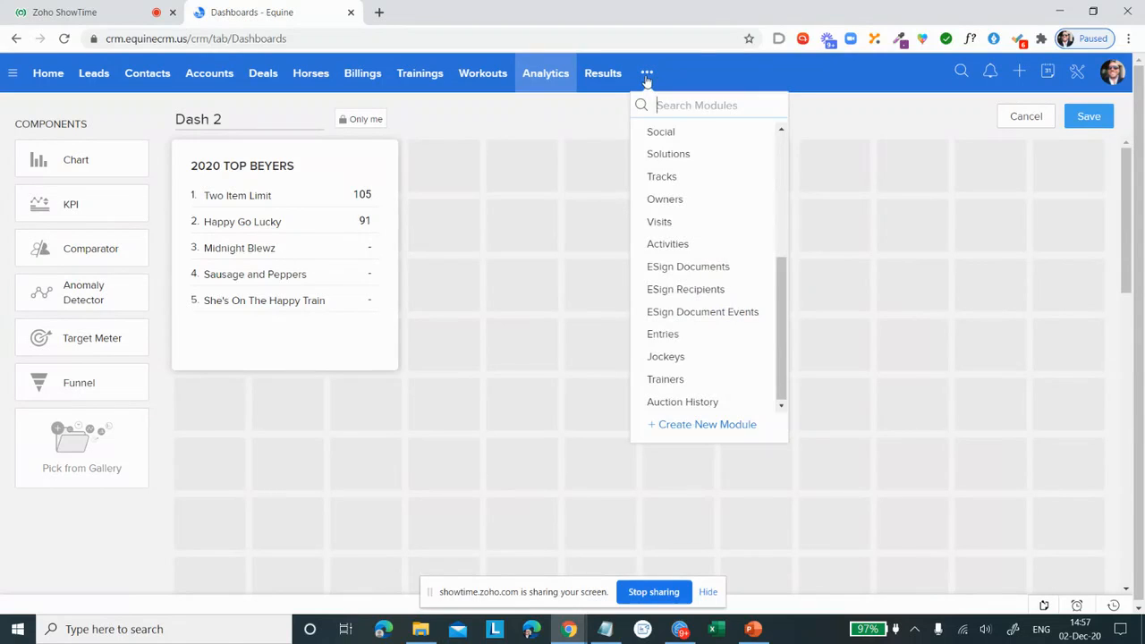
{"action": "scroll", "coordinate": [736, 349], "scroll_direction": "up", "scroll_amount": 3}
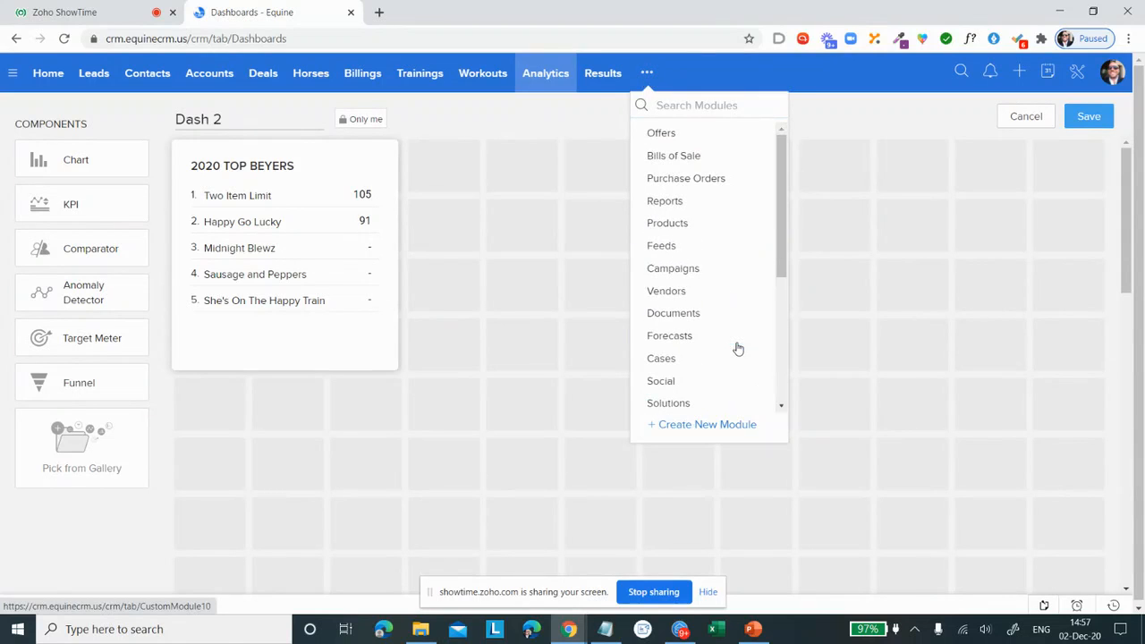
{"action": "left_click", "coordinate": [722, 206]}
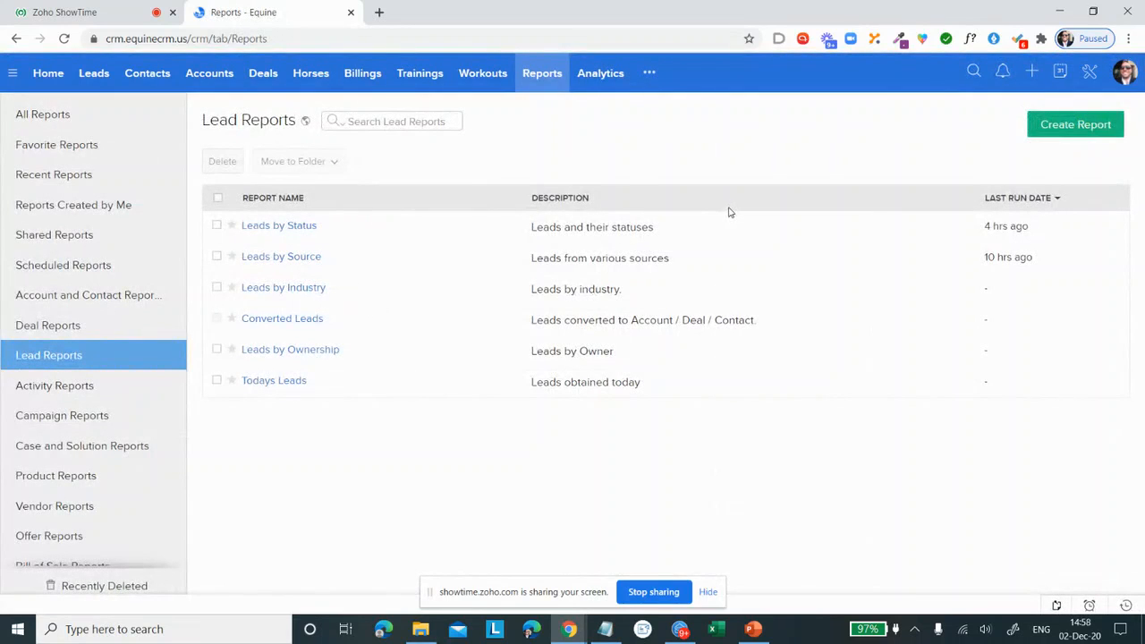
{"action": "scroll", "coordinate": [90, 215], "scroll_direction": "down", "scroll_amount": 2}
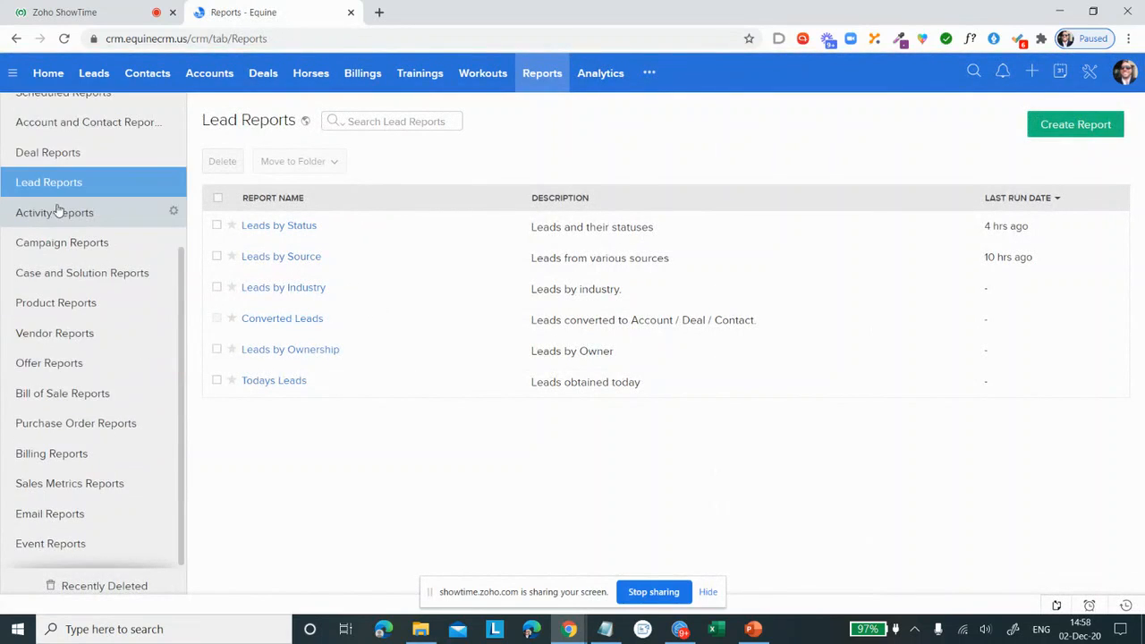
{"action": "scroll", "coordinate": [57, 223], "scroll_direction": "up", "scroll_amount": 3}
{"action": "scroll", "coordinate": [58, 222], "scroll_direction": "up", "scroll_amount": 1}
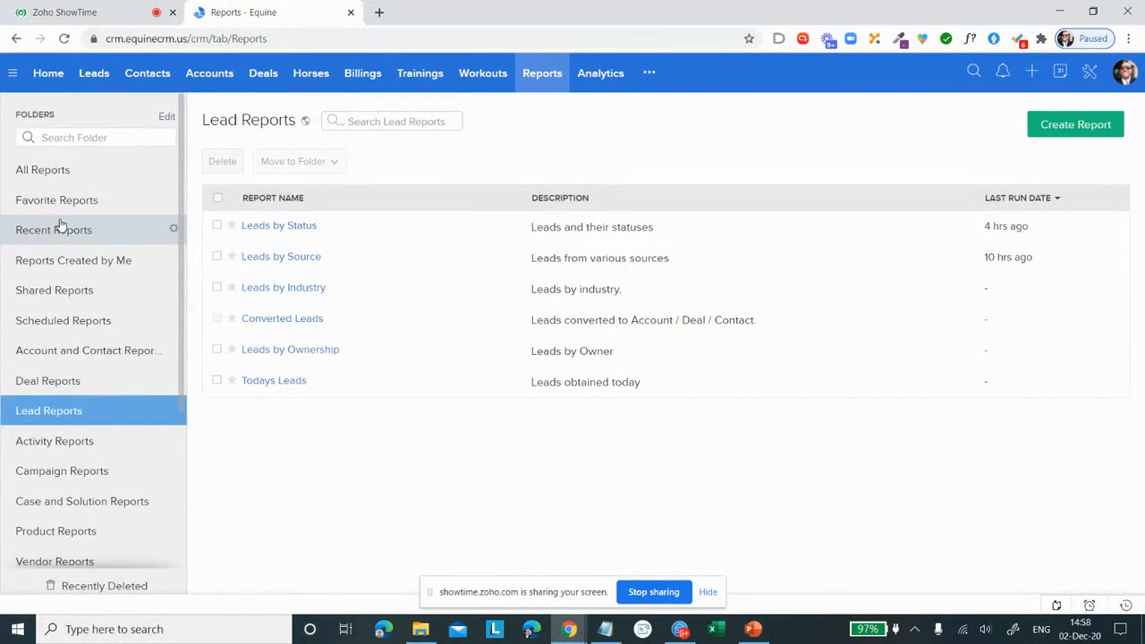
Step: View the Deal, Lead, Activity and Campaign report folders and look over the remaining folders
{"action": "left_click", "coordinate": [59, 390]}
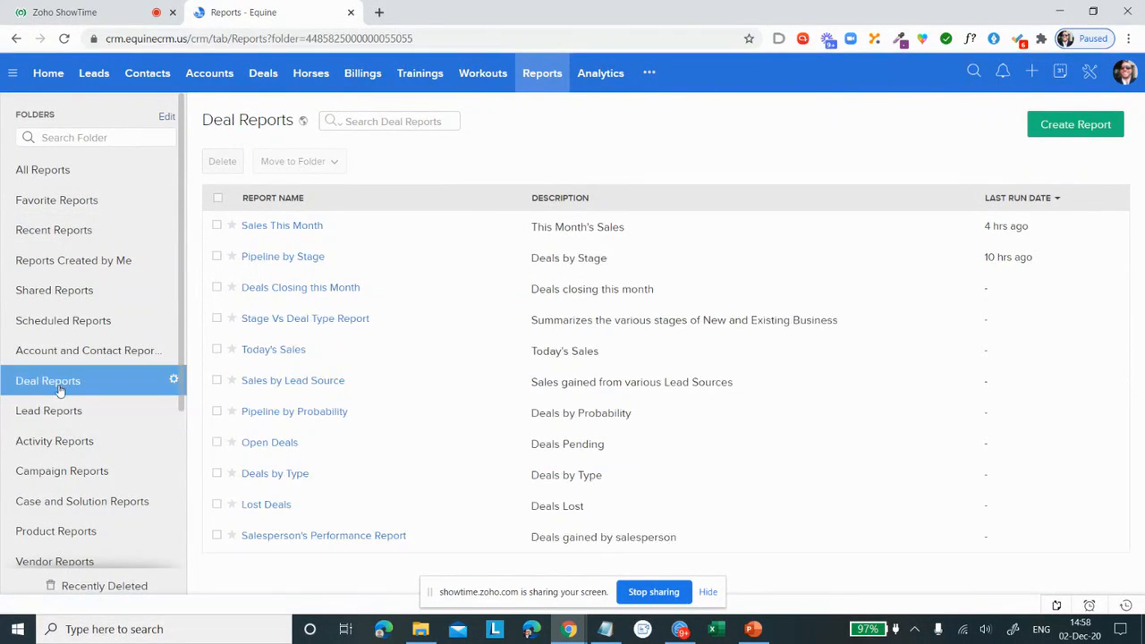
{"action": "left_click", "coordinate": [55, 412]}
{"action": "left_click", "coordinate": [75, 443]}
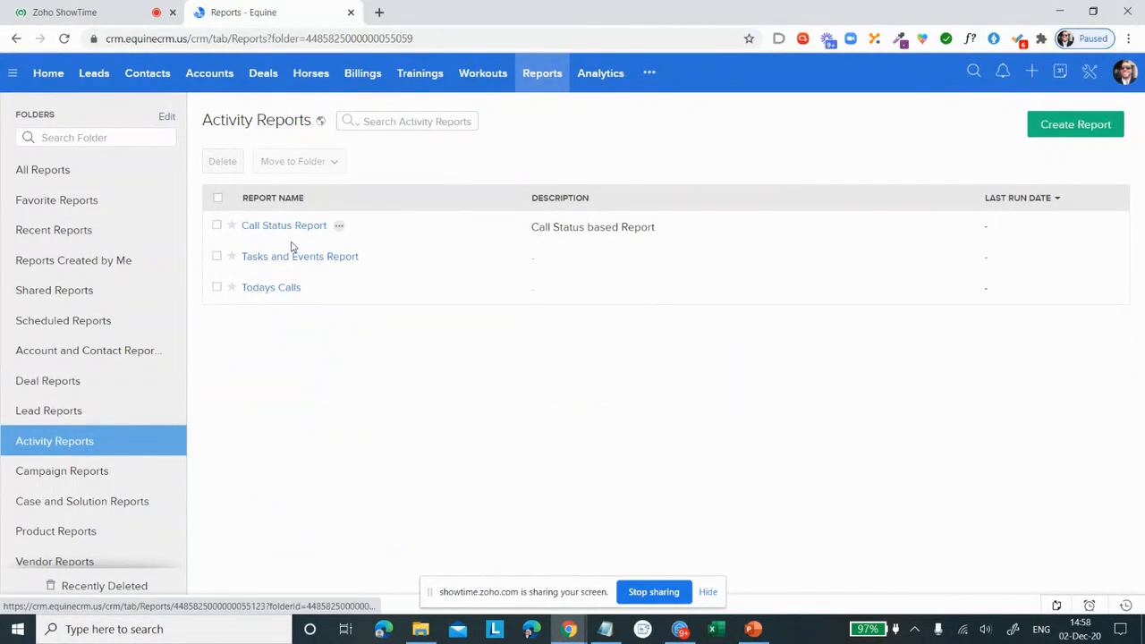
{"action": "left_click", "coordinate": [62, 473]}
{"action": "scroll", "coordinate": [79, 336], "scroll_direction": "down", "scroll_amount": 2}
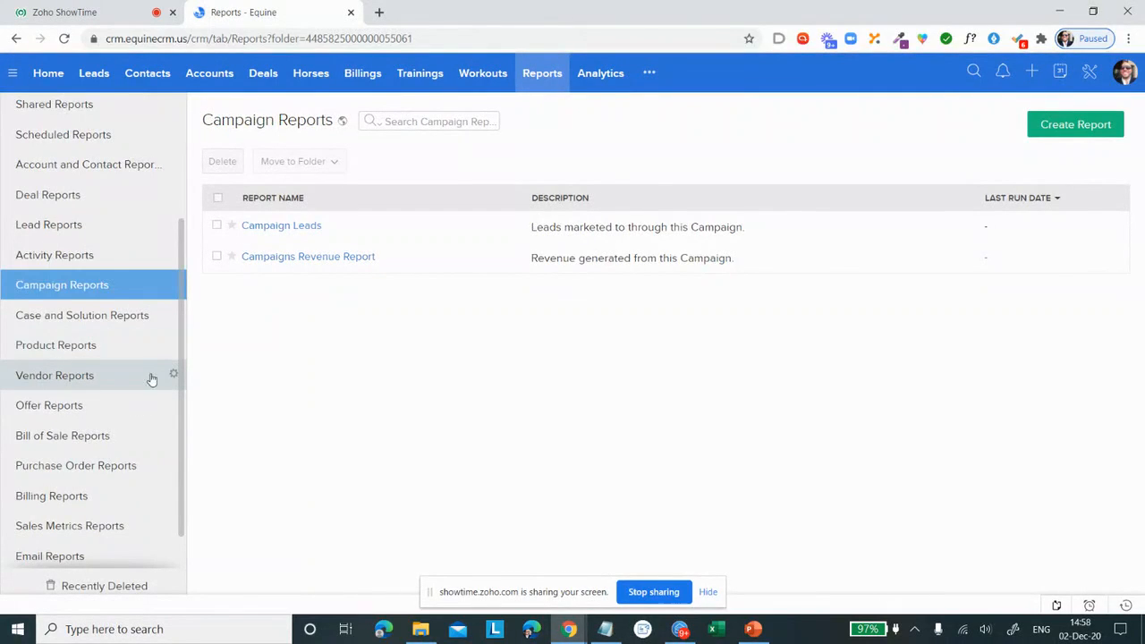
{"action": "scroll", "coordinate": [85, 448], "scroll_direction": "down", "scroll_amount": 1}
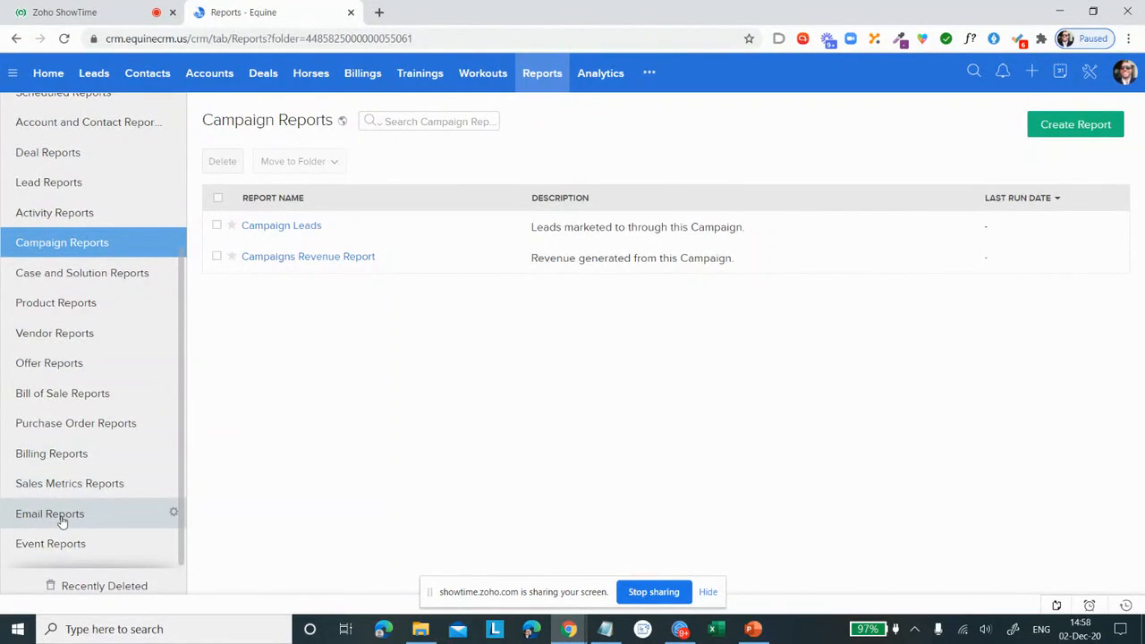
{"action": "scroll", "coordinate": [173, 331], "scroll_direction": "up", "scroll_amount": 5}
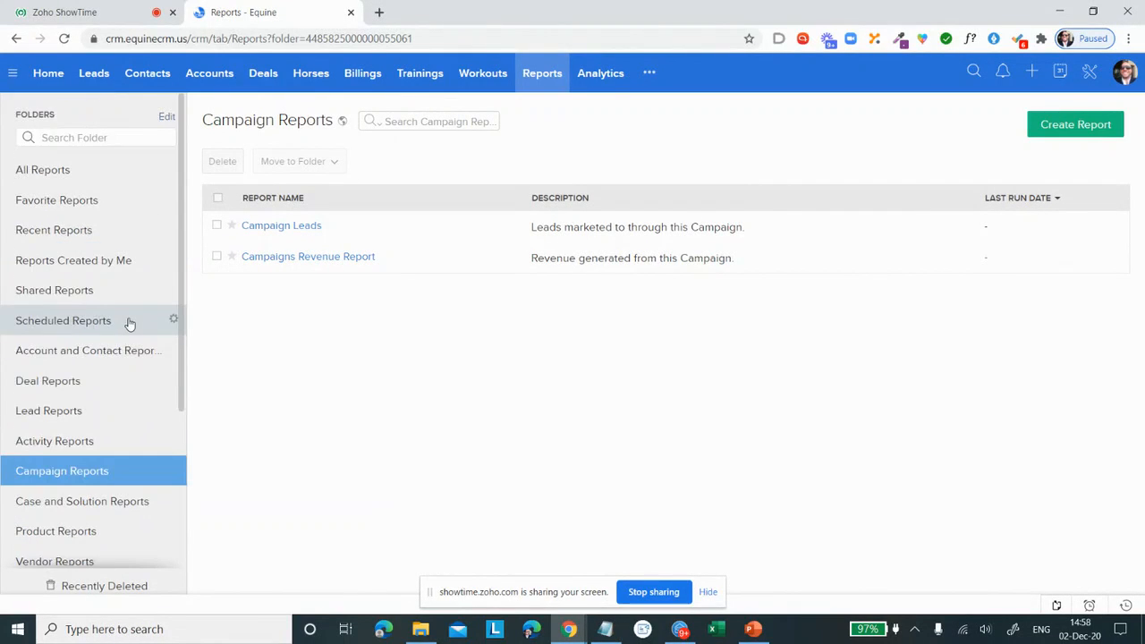
Step: Open the Leads by Source report from Lead Reports and check its mail sending options without sending it
{"action": "left_click", "coordinate": [48, 411]}
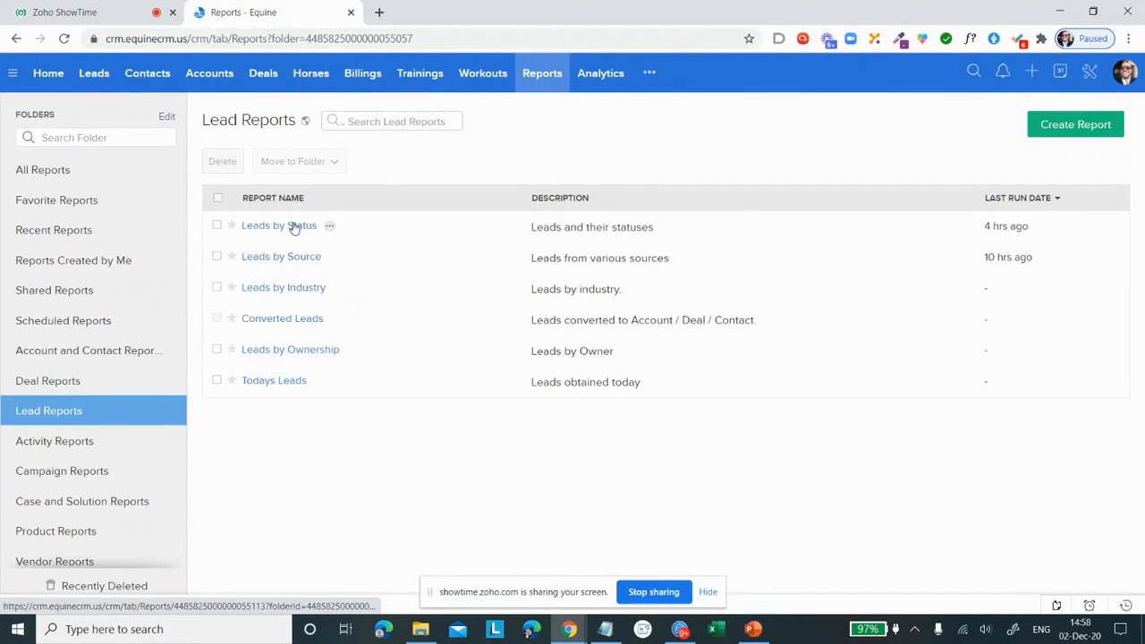
{"action": "left_click", "coordinate": [301, 257]}
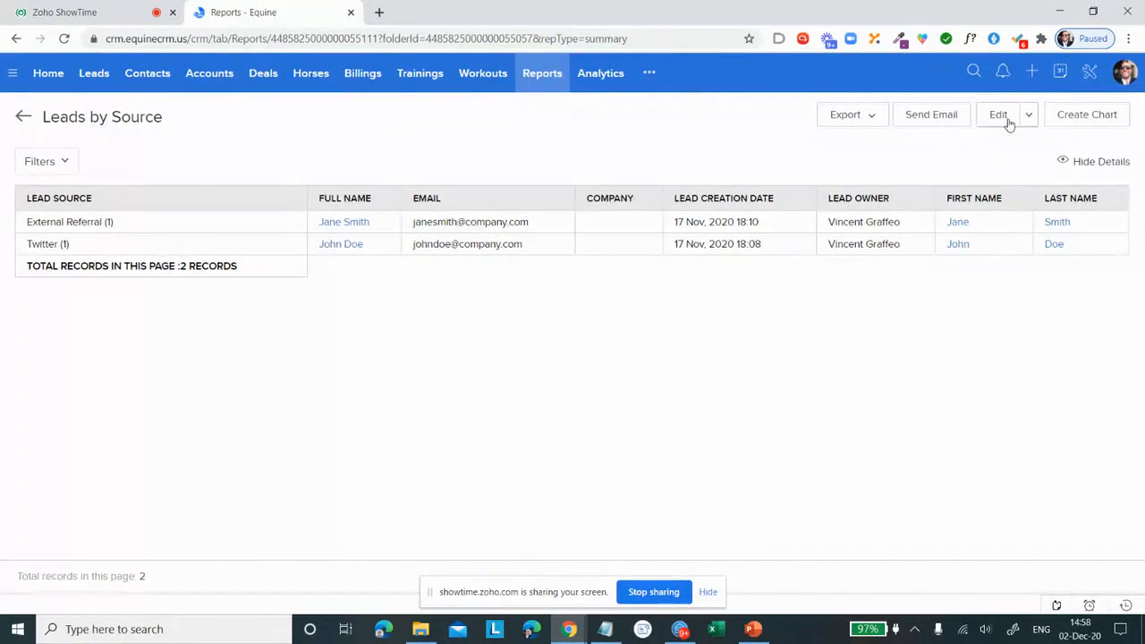
{"action": "left_click", "coordinate": [939, 119]}
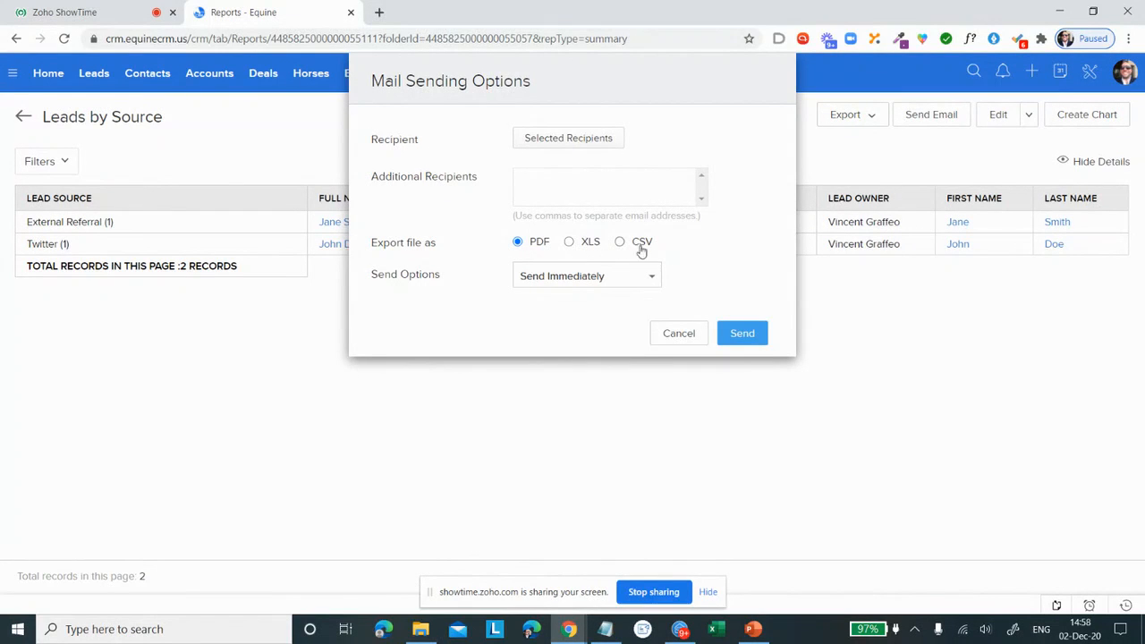
{"action": "left_click", "coordinate": [627, 280]}
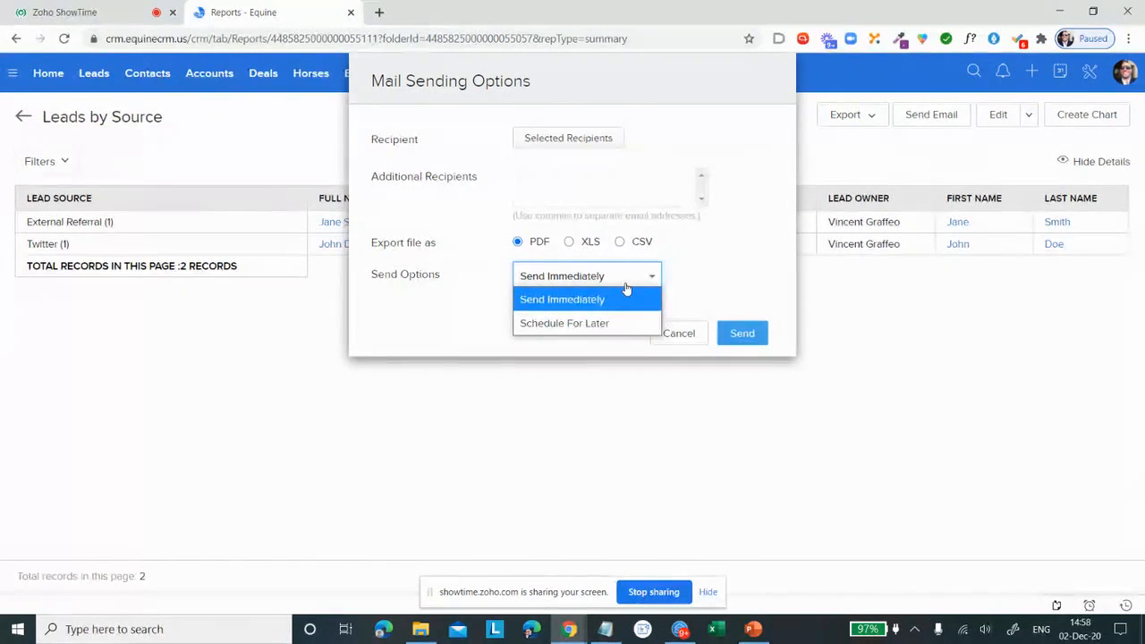
{"action": "left_click", "coordinate": [623, 301]}
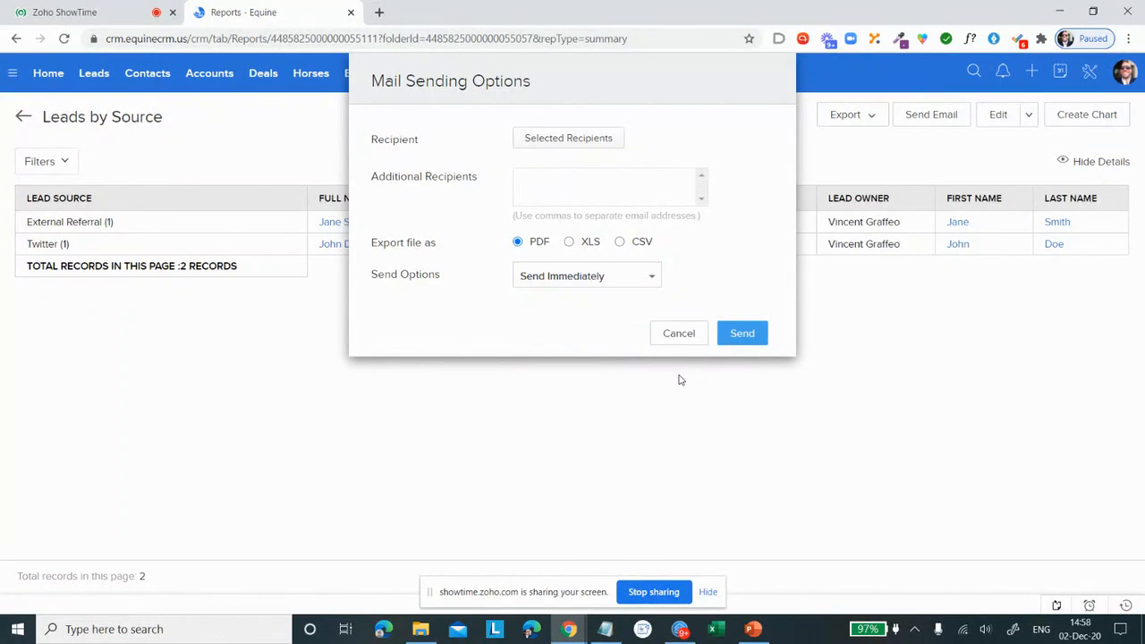
{"action": "left_click", "coordinate": [685, 333]}
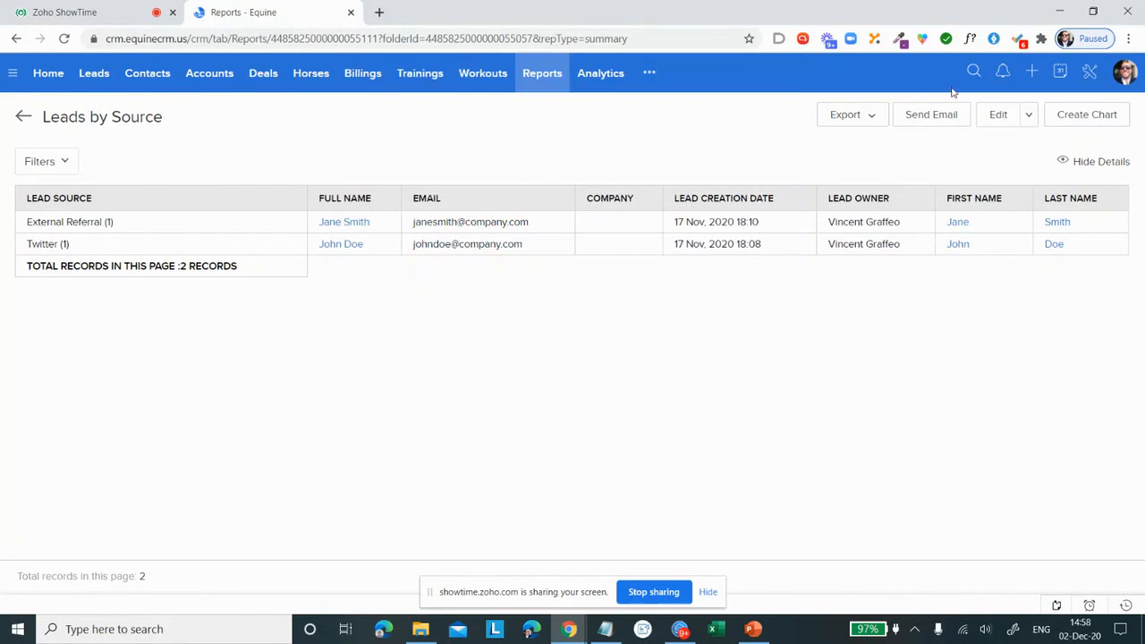
Step: Add the Score column to the Leads by Source report and run it, then leave the report without saving
{"action": "left_click", "coordinate": [999, 115]}
{"action": "mouse_move", "coordinate": [387, 368]}
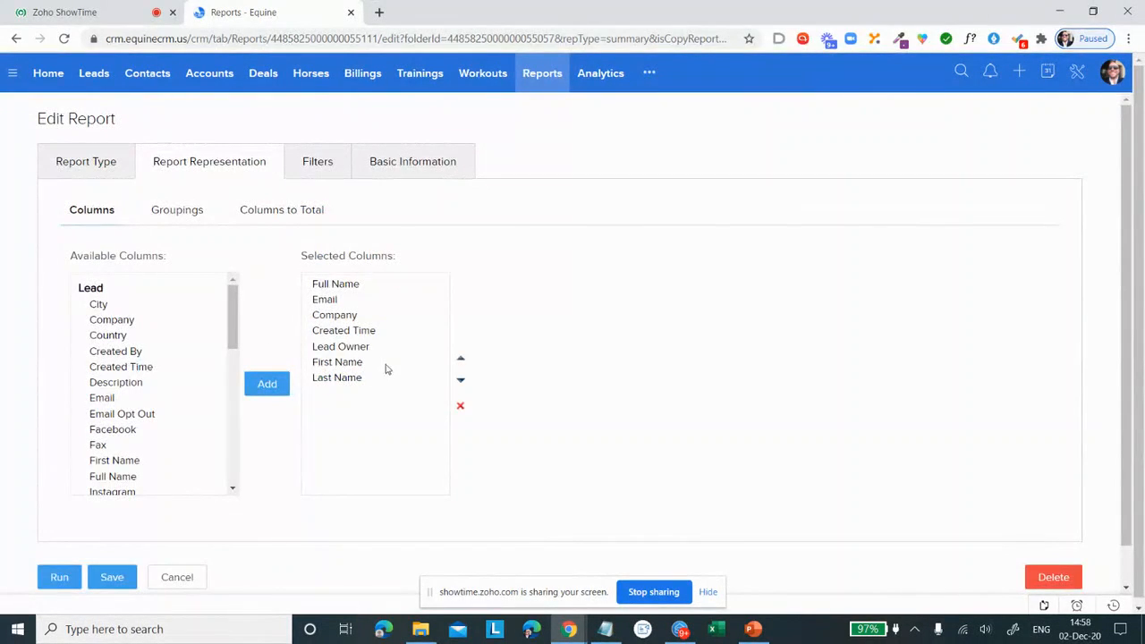
{"action": "scroll", "coordinate": [160, 357], "scroll_direction": "down", "scroll_amount": 5}
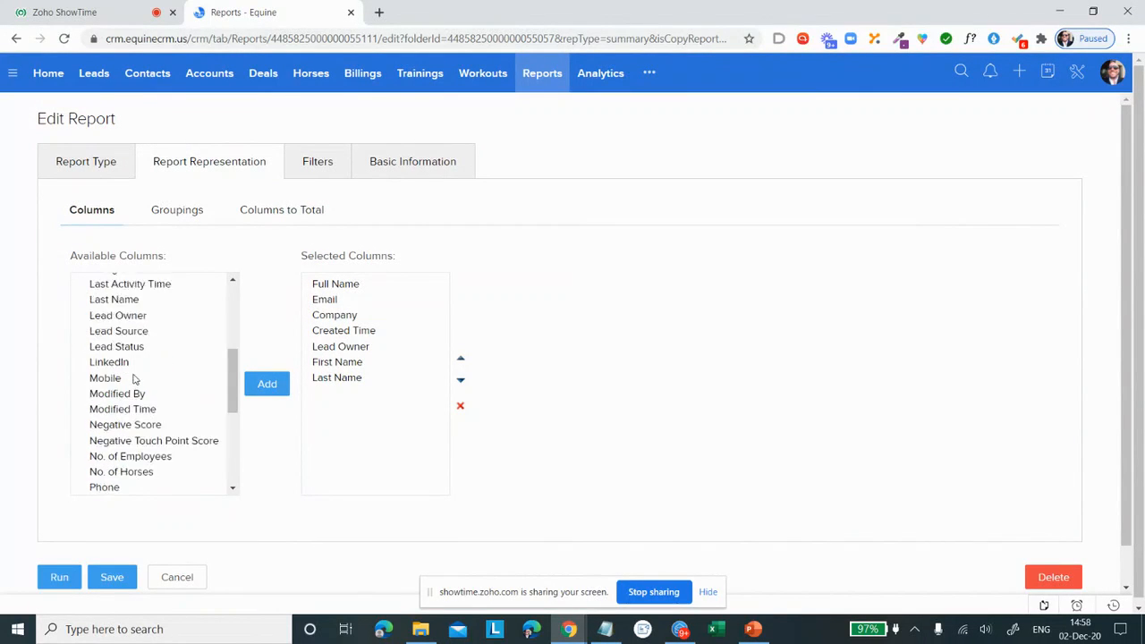
{"action": "left_click", "coordinate": [115, 417]}
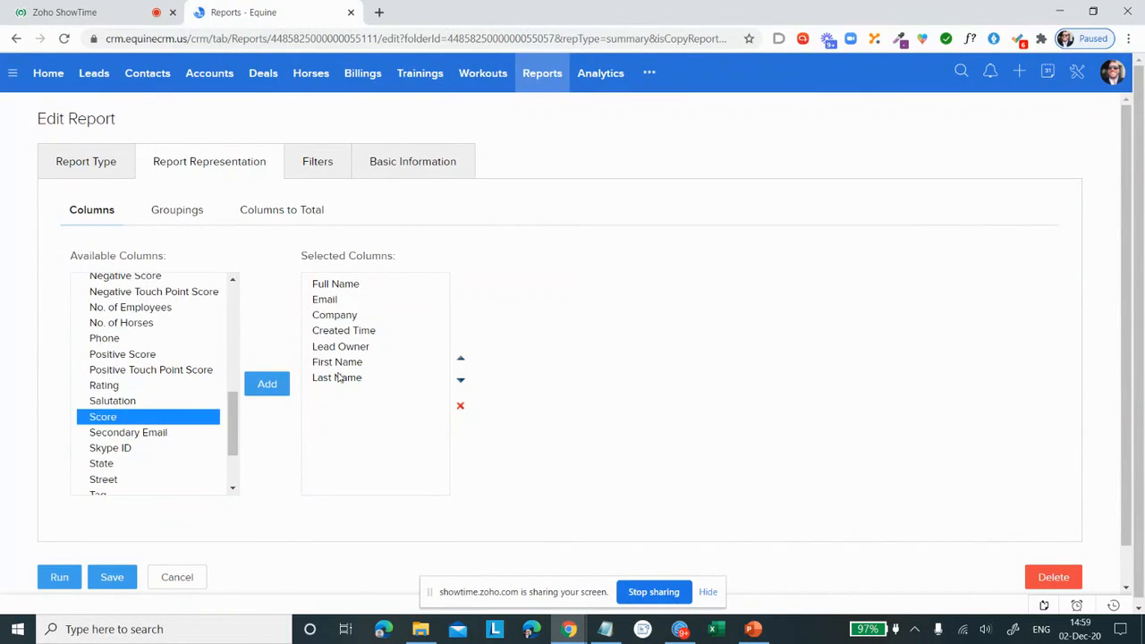
{"action": "left_click", "coordinate": [267, 386]}
{"action": "scroll", "coordinate": [171, 435], "scroll_direction": "down", "scroll_amount": 2}
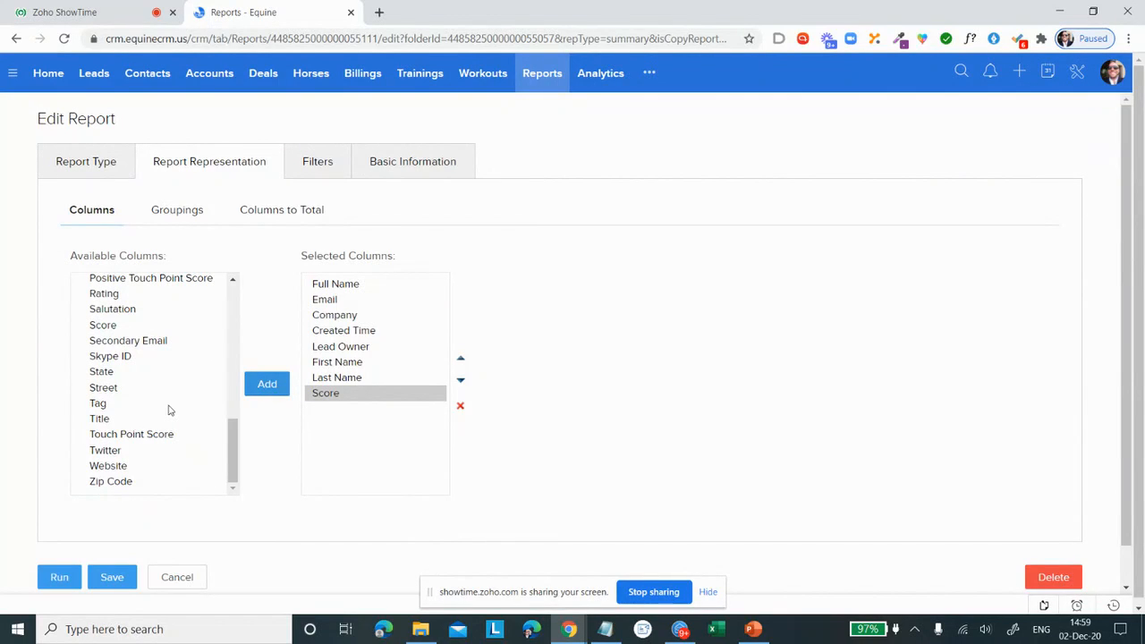
{"action": "scroll", "coordinate": [169, 410], "scroll_direction": "up", "scroll_amount": 1}
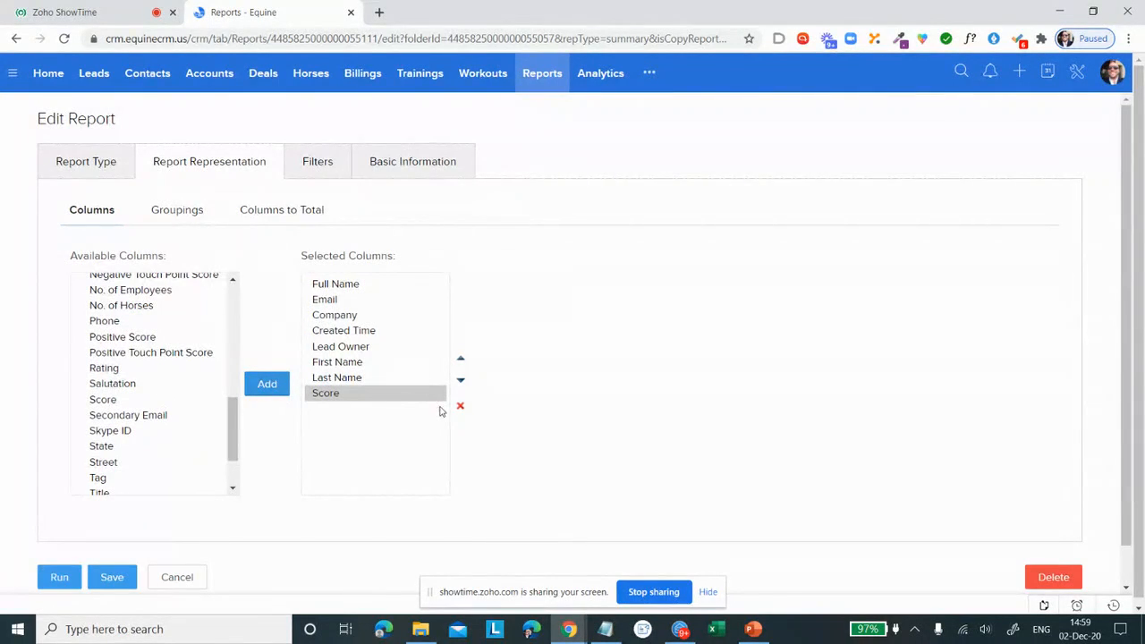
{"action": "left_click", "coordinate": [59, 578]}
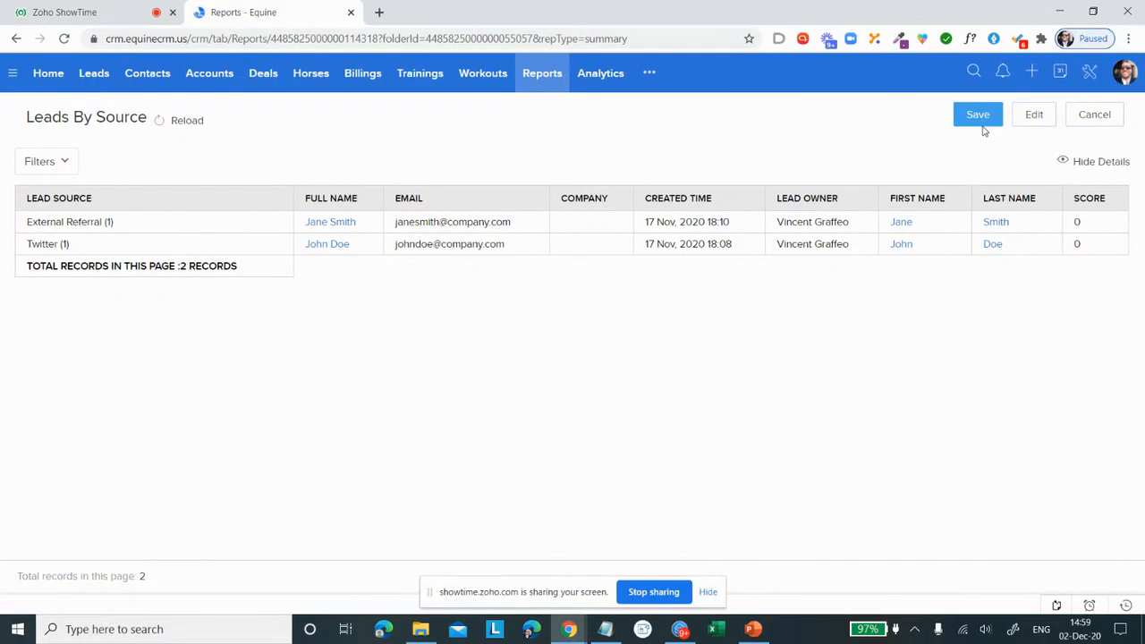
{"action": "left_click", "coordinate": [1091, 115]}
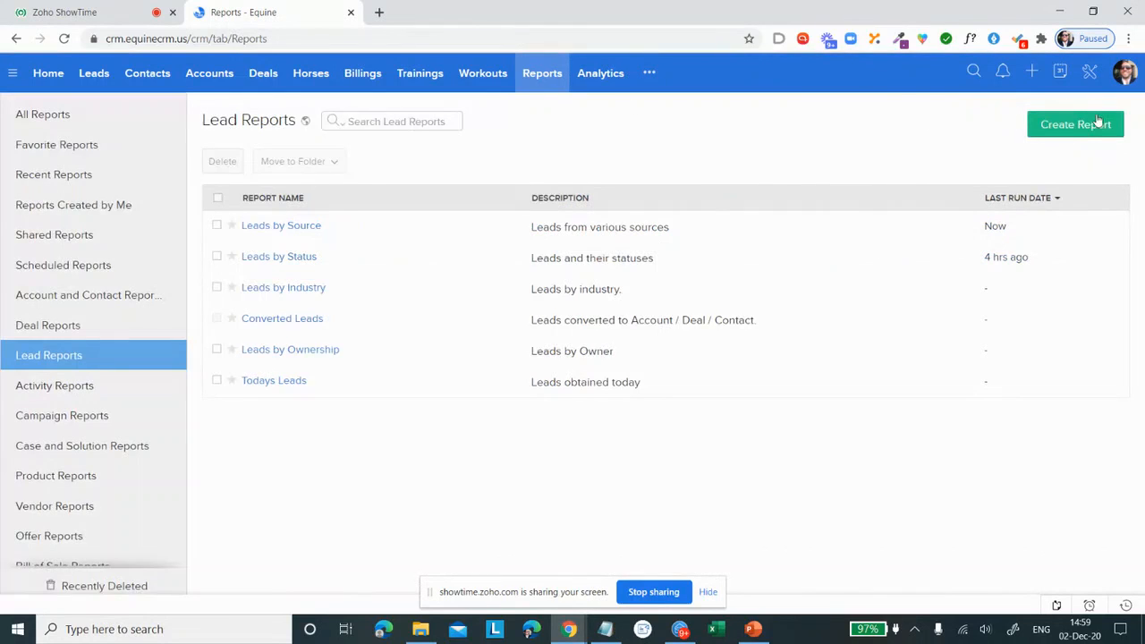
Step: Start a new report based on the Results module
{"action": "left_click", "coordinate": [1073, 134]}
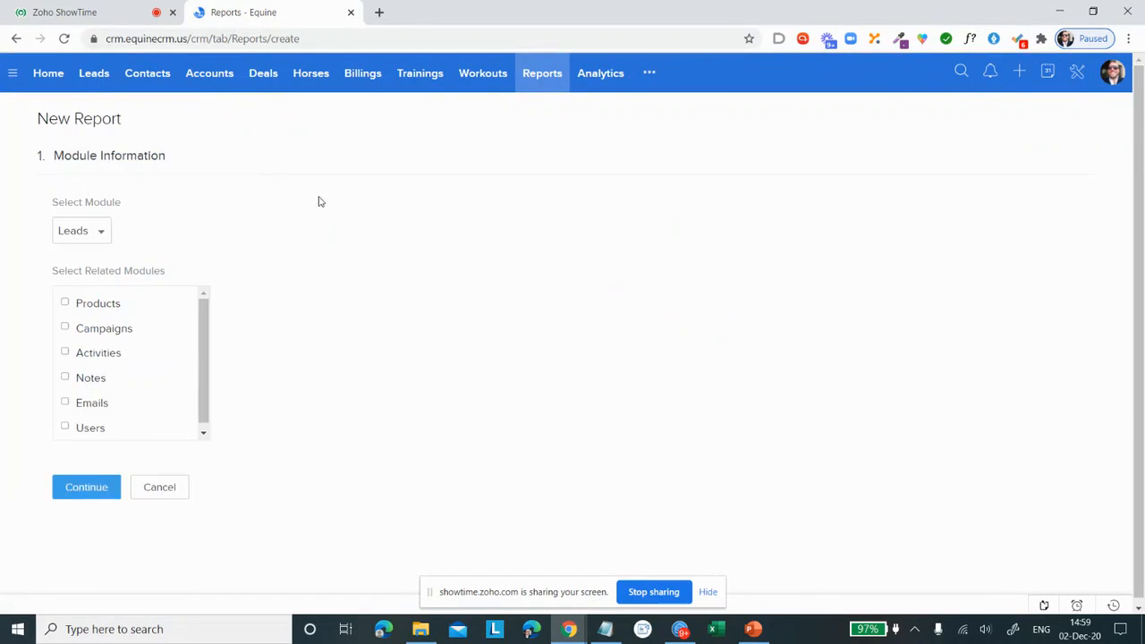
{"action": "left_click", "coordinate": [76, 235]}
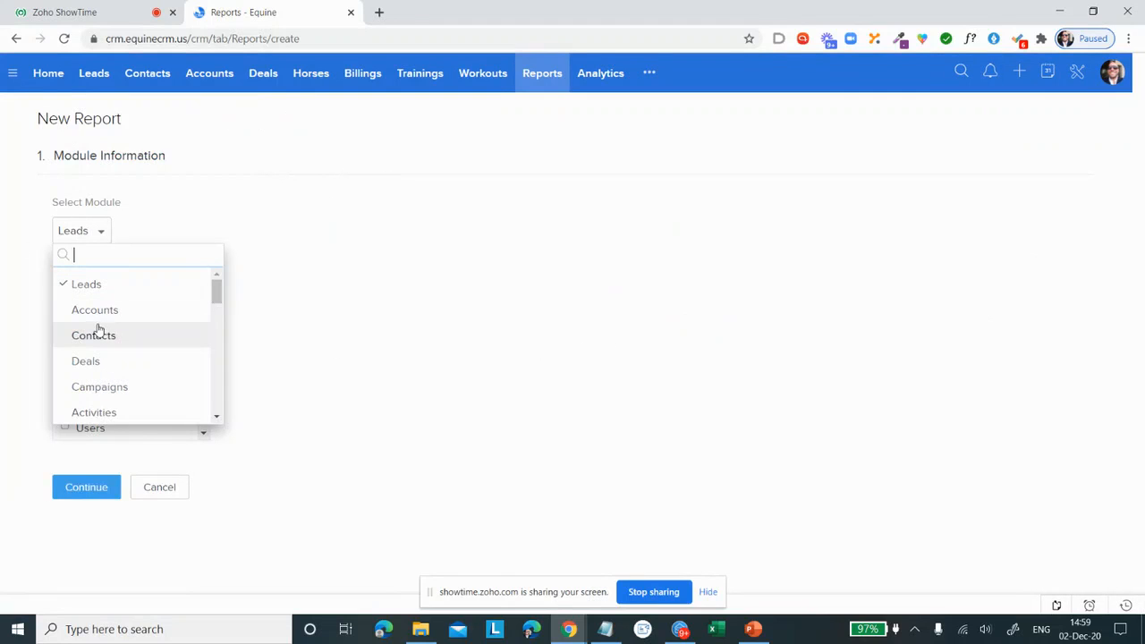
{"action": "scroll", "coordinate": [97, 335], "scroll_direction": "down", "scroll_amount": 2}
{"action": "scroll", "coordinate": [100, 334], "scroll_direction": "down", "scroll_amount": 5}
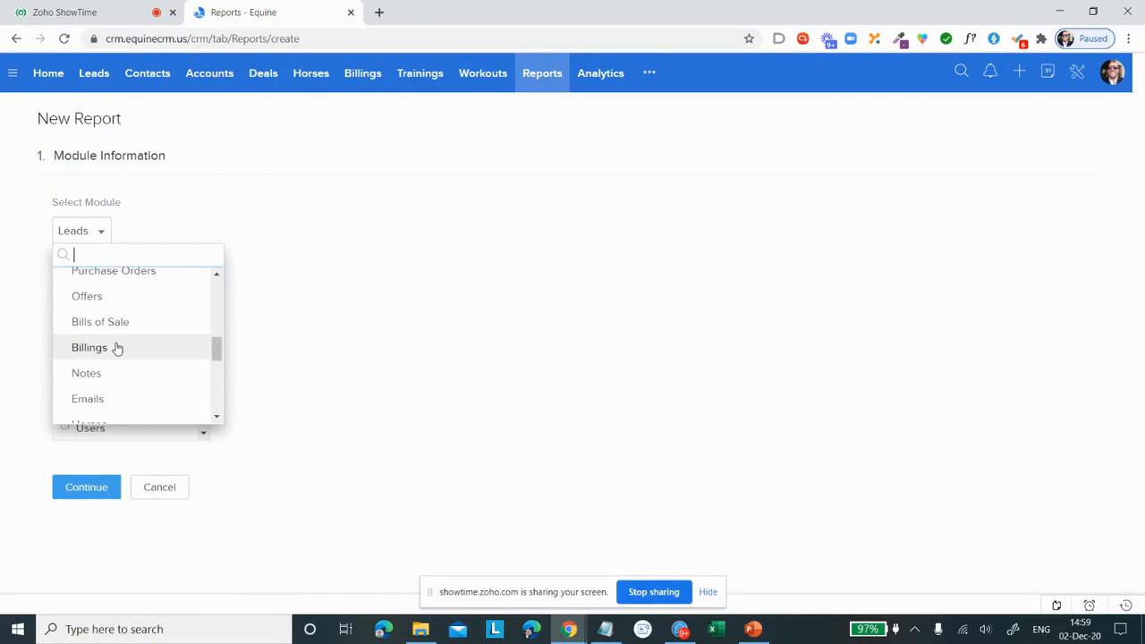
{"action": "left_click", "coordinate": [121, 354]}
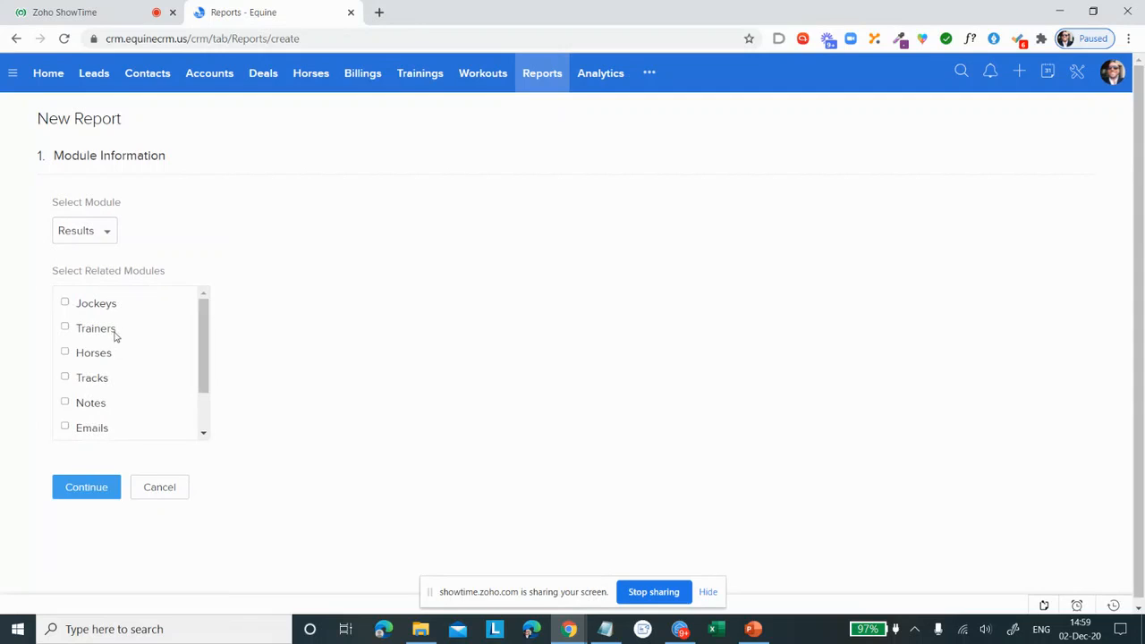
Step: Choose Jockeys, Horses and Tracks as the new report's related modules, then cancel creating the report
{"action": "left_click", "coordinate": [65, 305]}
{"action": "left_click", "coordinate": [65, 329]}
{"action": "left_click", "coordinate": [66, 352]}
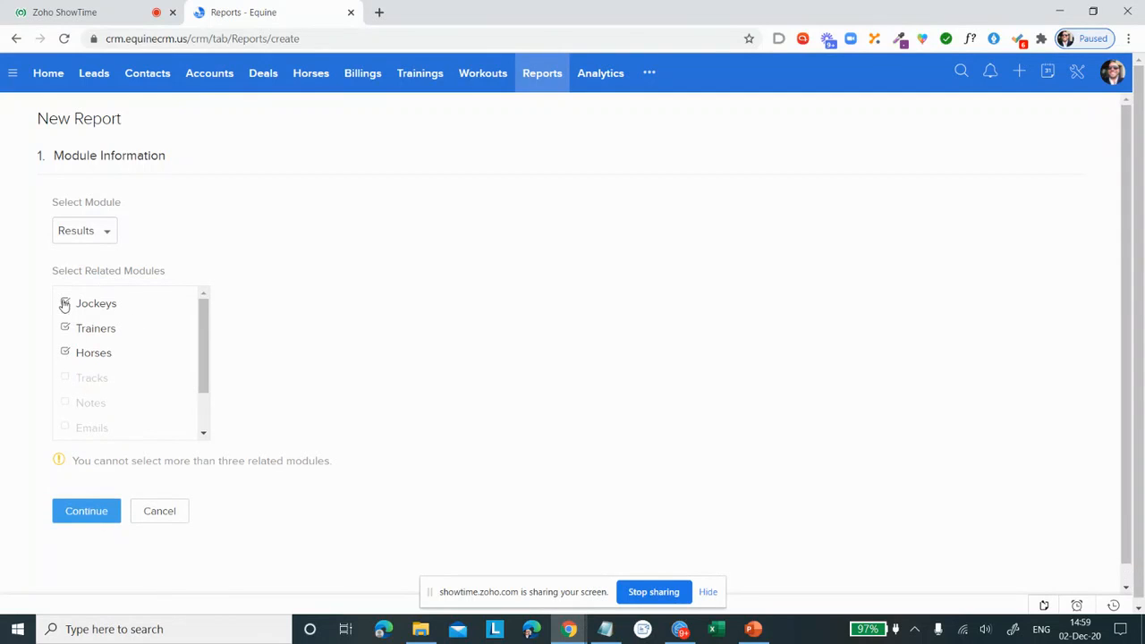
{"action": "left_click", "coordinate": [64, 329]}
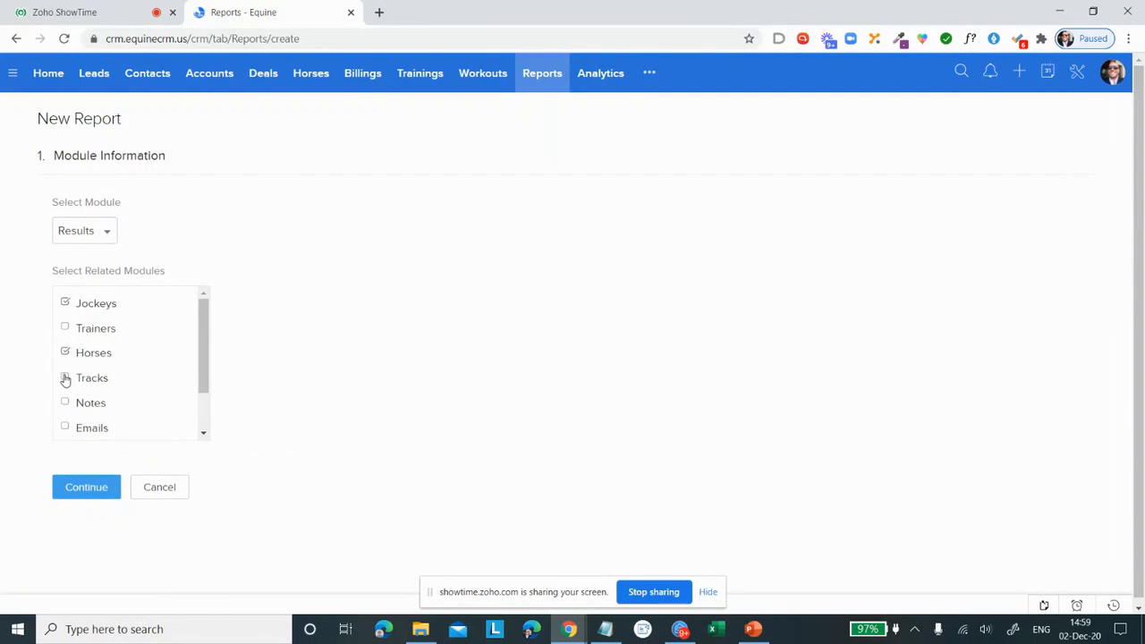
{"action": "left_click", "coordinate": [65, 380]}
{"action": "scroll", "coordinate": [166, 374], "scroll_direction": "down", "scroll_amount": 1}
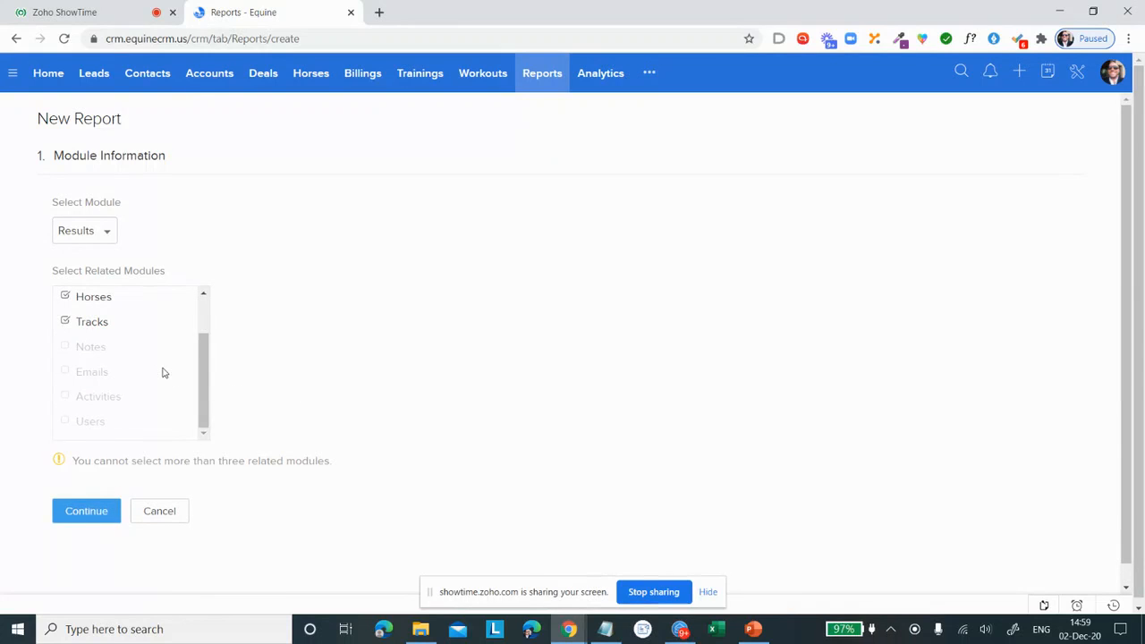
{"action": "scroll", "coordinate": [117, 335], "scroll_direction": "up", "scroll_amount": 1}
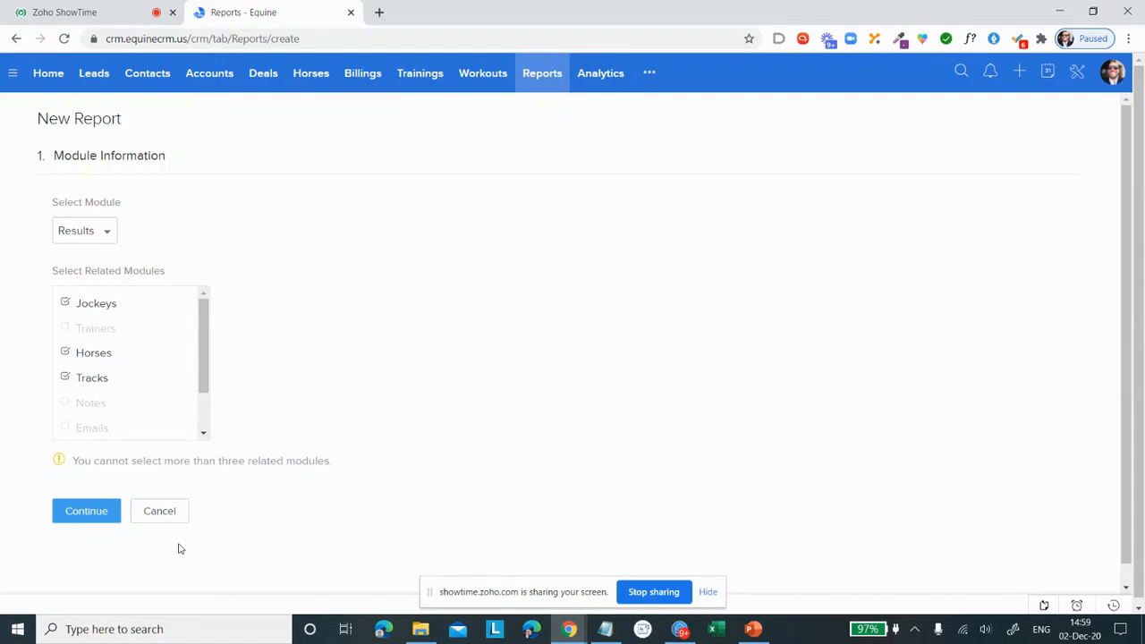
{"action": "left_click", "coordinate": [167, 518]}
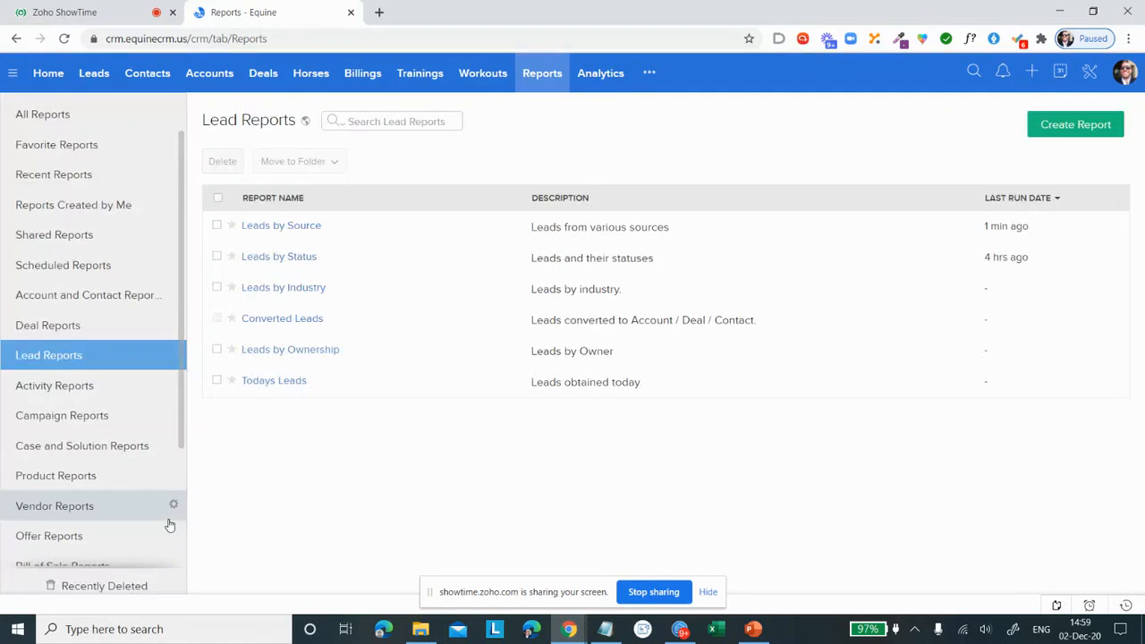
{"action": "scroll", "coordinate": [123, 371], "scroll_direction": "down", "scroll_amount": 2}
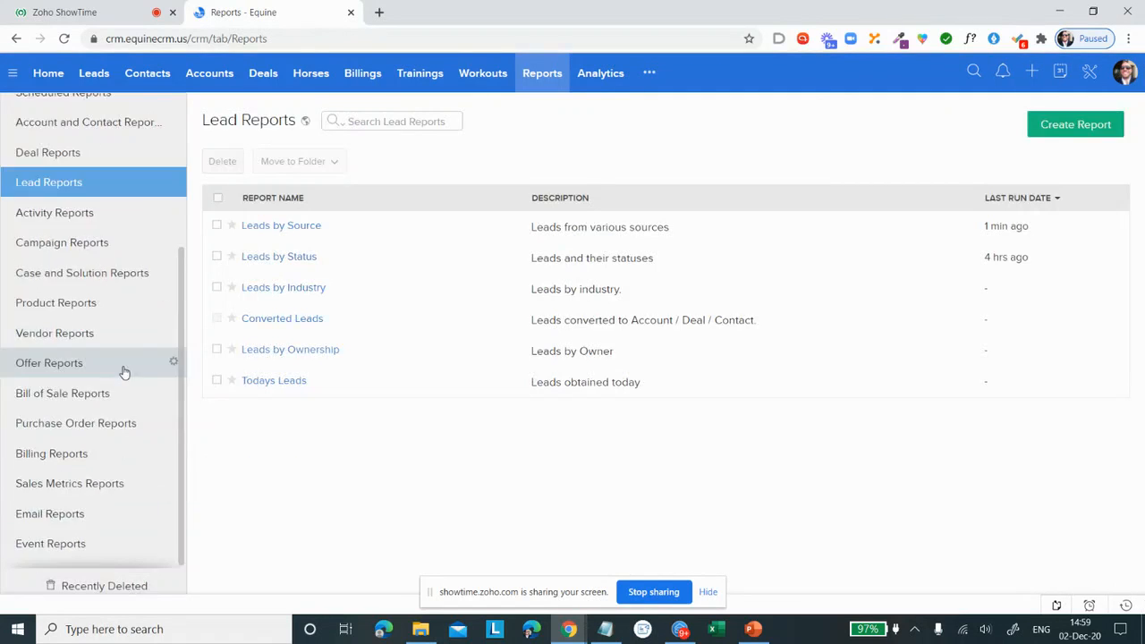
{"action": "scroll", "coordinate": [110, 370], "scroll_direction": "up", "scroll_amount": 3}
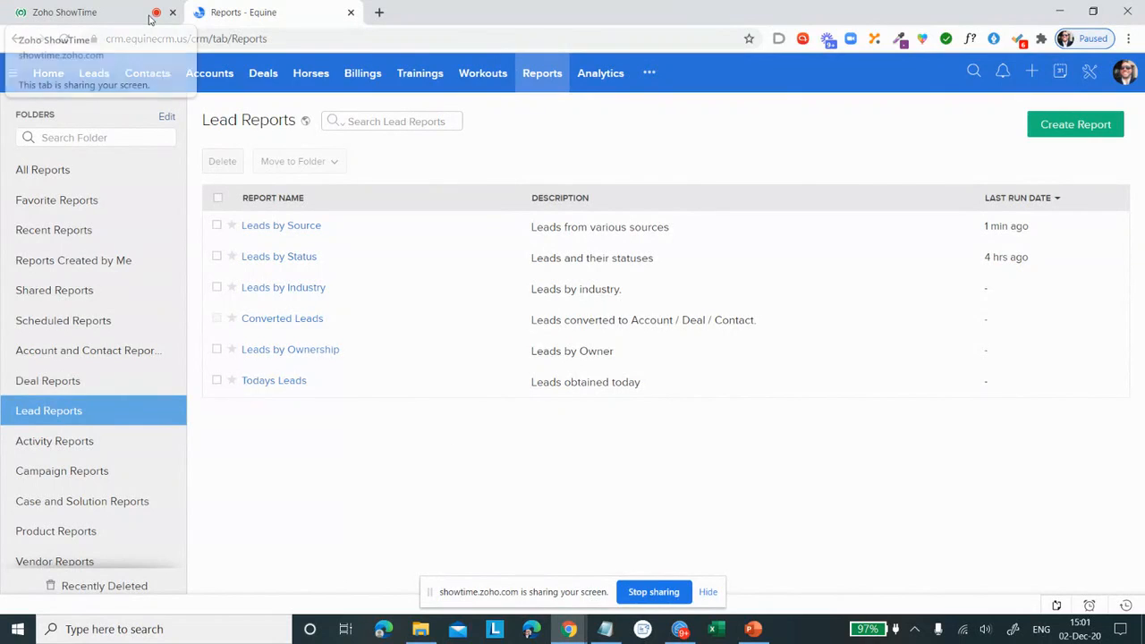
Step: Switch to the Zoho ShowTime session, hide the screen-sharing notice and open the options for sharing material
{"action": "left_click", "coordinate": [82, 16]}
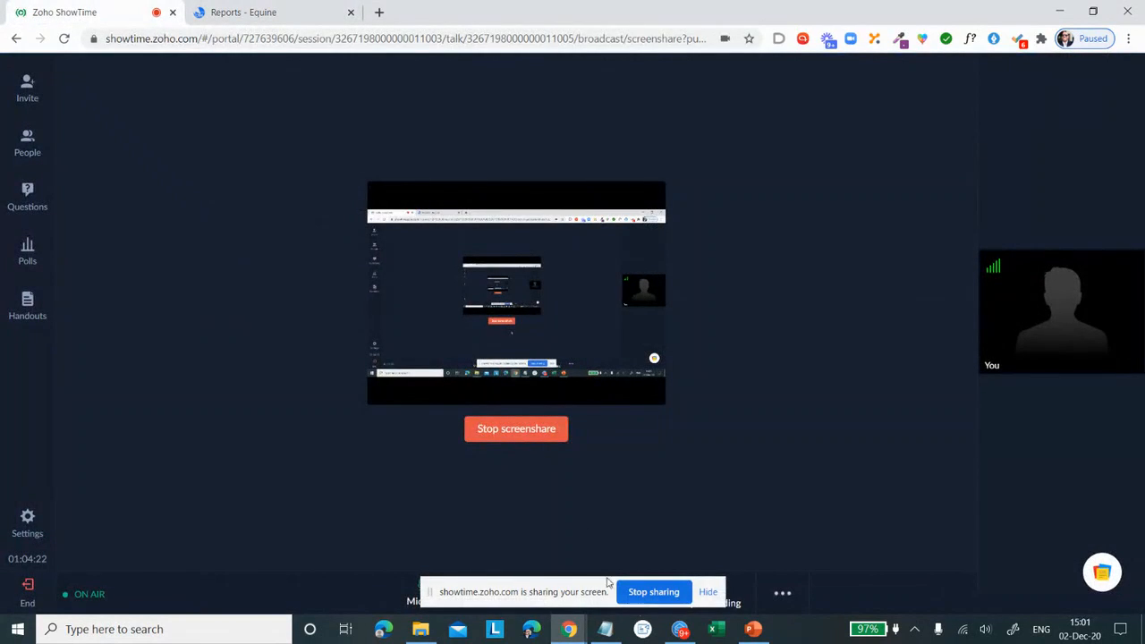
{"action": "left_click", "coordinate": [707, 592]}
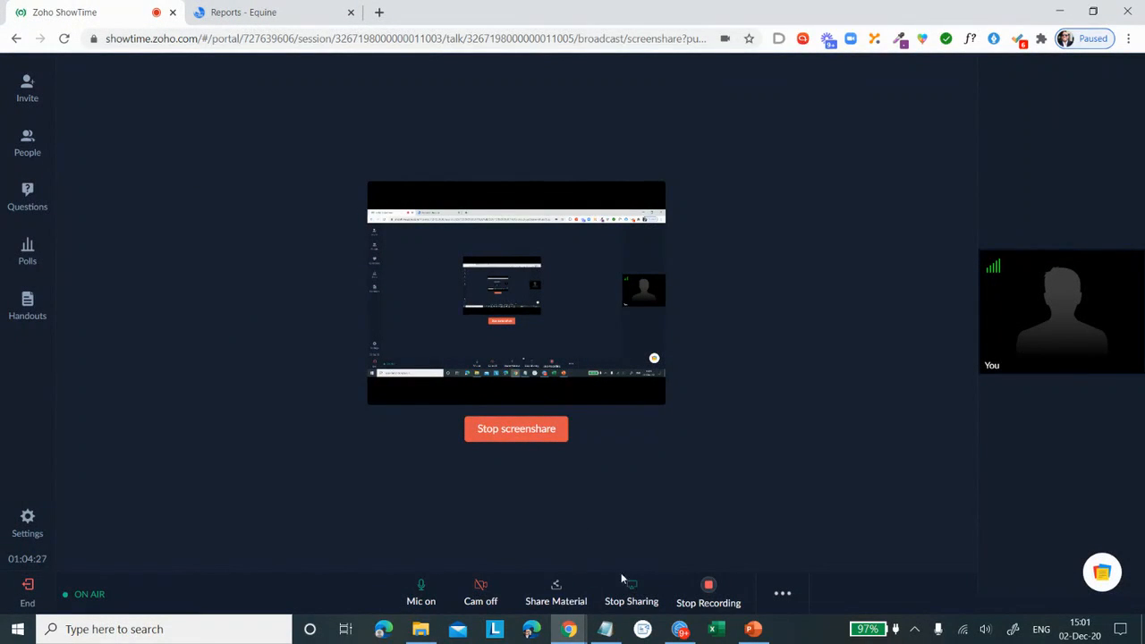
{"action": "left_click", "coordinate": [785, 598]}
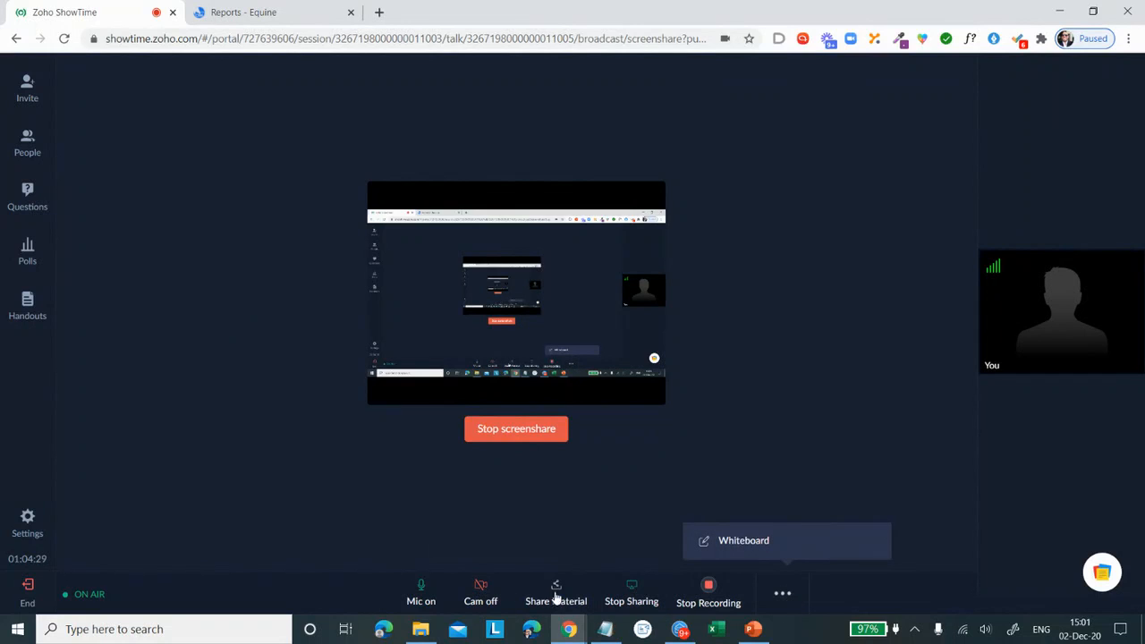
{"action": "left_click", "coordinate": [556, 598]}
{"action": "left_click", "coordinate": [637, 478]}
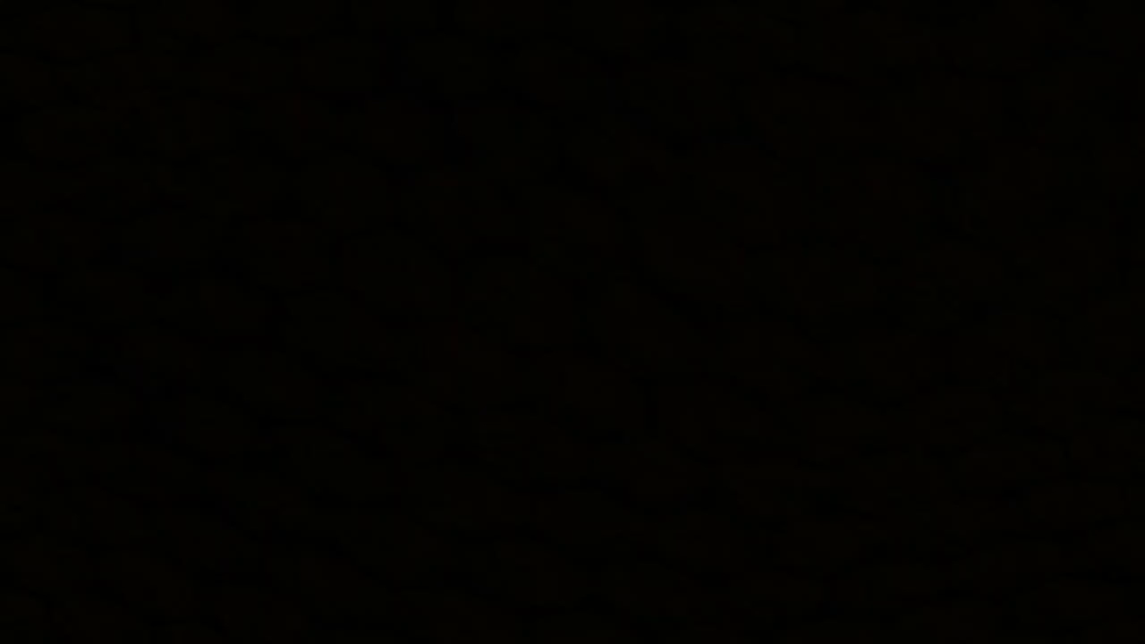